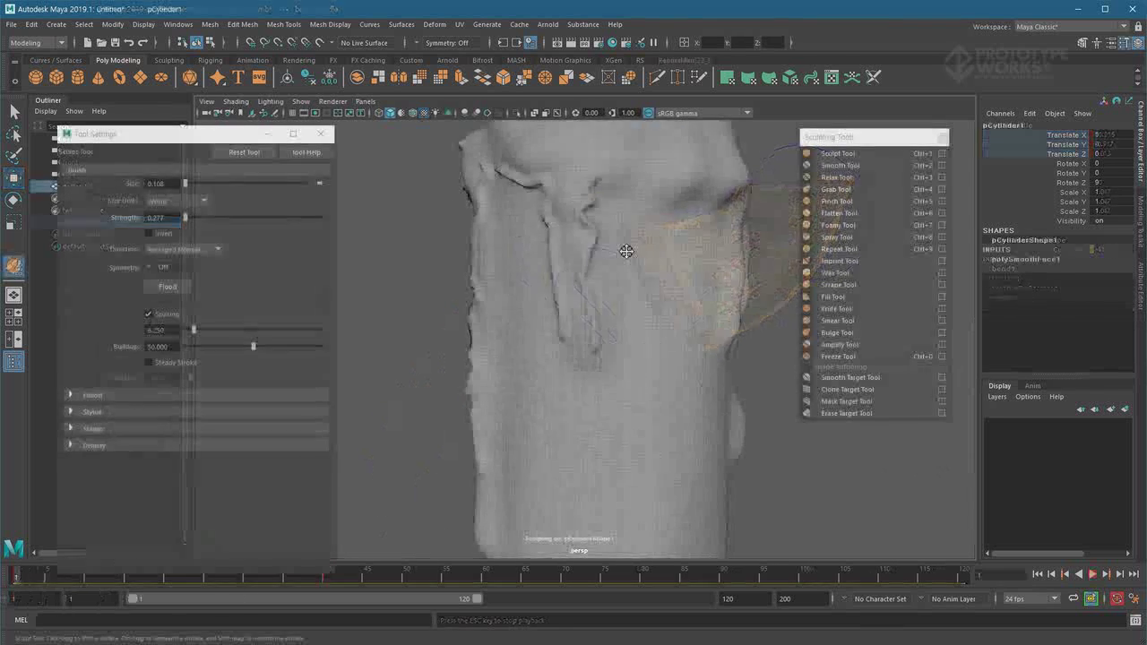
# Sculpt raised drips and folds down the side of the cylinder's surface
pyautogui.moveTo(664, 235); pyautogui.dragTo(689, 330)
pyautogui.moveTo(587, 268)
pyautogui.mouseDown()
pyautogui.moveTo(658, 351)
pyautogui.moveTo(573, 358)
pyautogui.moveTo(609, 428)
pyautogui.mouseUp()
pyautogui.moveTo(609, 428); pyautogui.dragTo(670, 400)
pyautogui.moveTo(665, 359)
pyautogui.mouseDown()
pyautogui.moveTo(685, 260)
pyautogui.moveTo(515, 309)
pyautogui.moveTo(721, 327)
pyautogui.moveTo(703, 228)
pyautogui.mouseUp()
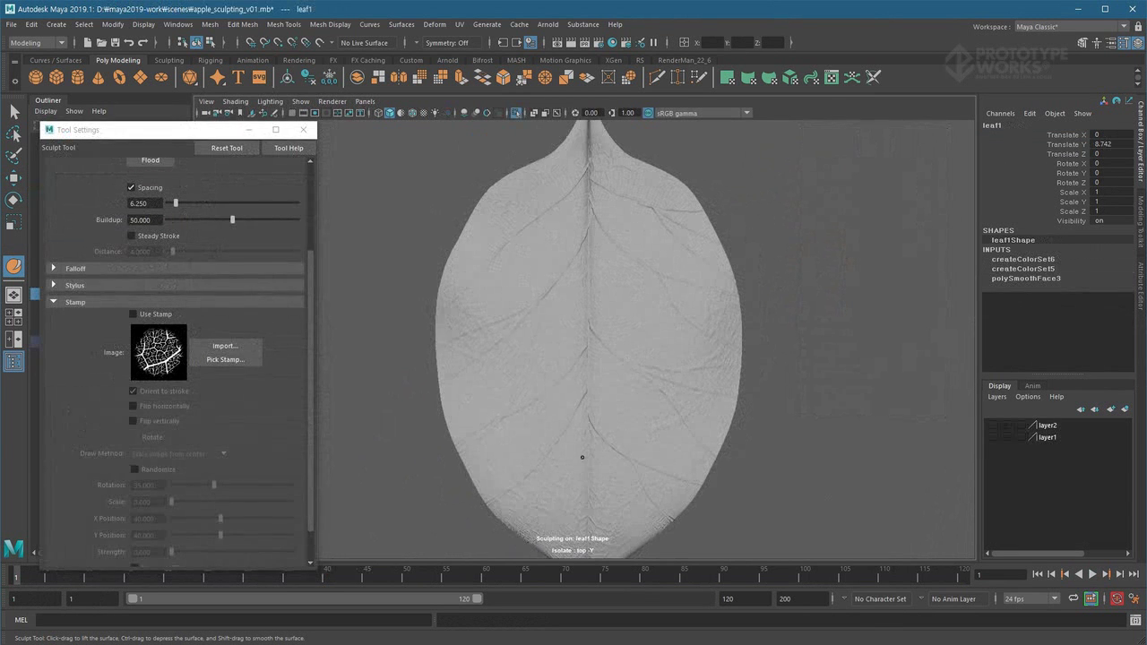
# Sculpt surface detail on the leaf mesh around its central vein and inspect it from several angles
pyautogui.keyDown('alt'); pyautogui.moveTo(582, 457); pyautogui.dragTo(592, 355, button='middle'); pyautogui.keyUp('alt')
pyautogui.moveTo(603, 369)
pyautogui.mouseDown()
pyautogui.moveTo(610, 419)
pyautogui.moveTo(647, 475)
pyautogui.mouseUp()
pyautogui.keyDown('alt'); pyautogui.moveTo(686, 235); pyautogui.dragTo(678, 335, button='middle'); pyautogui.keyUp('alt')
pyautogui.press('space')
pyautogui.moveTo(626, 372)
pyautogui.mouseDown()
pyautogui.moveTo(628, 270)
pyautogui.moveTo(699, 319)
pyautogui.mouseUp()
pyautogui.keyDown('alt'); pyautogui.moveTo(771, 280); pyautogui.dragTo(679, 338, button='right'); pyautogui.keyUp('alt')
pyautogui.keyDown('alt'); pyautogui.moveTo(679, 338); pyautogui.dragTo(599, 340); pyautogui.keyUp('alt')
pyautogui.keyDown('alt'); pyautogui.moveTo(618, 341); pyautogui.dragTo(778, 324, button='right'); pyautogui.keyUp('alt')
pyautogui.press('f')
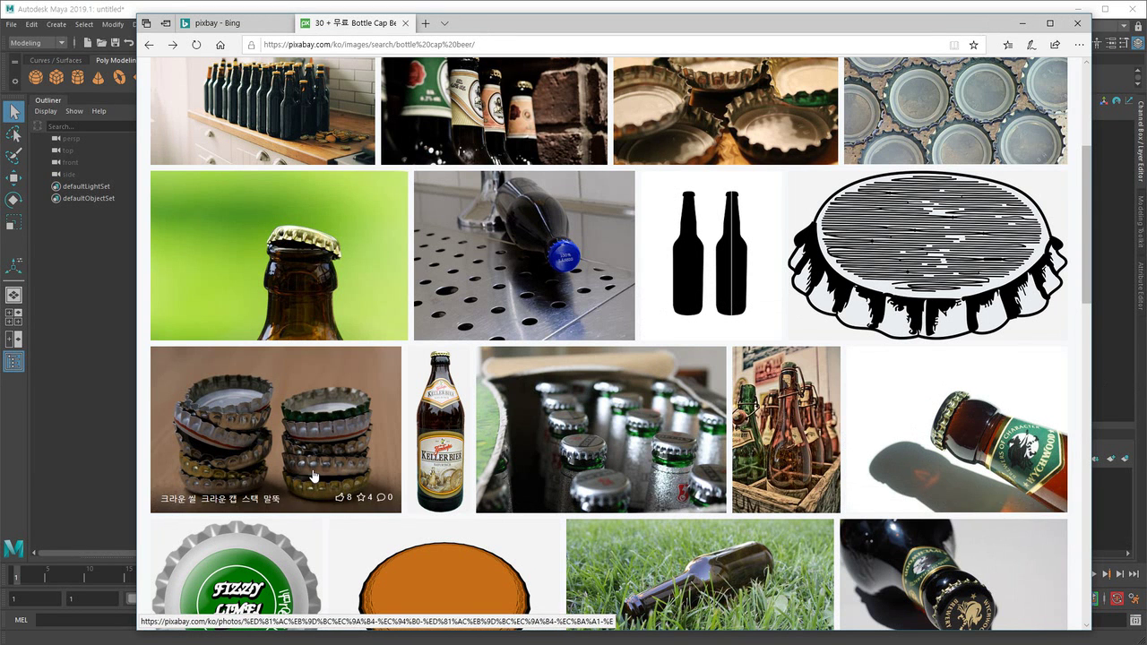
# Browse the Pixabay beer bottle cap photos for references of crown cap shapes, and return to Maya
pyautogui.scroll(-3, 645, 484)
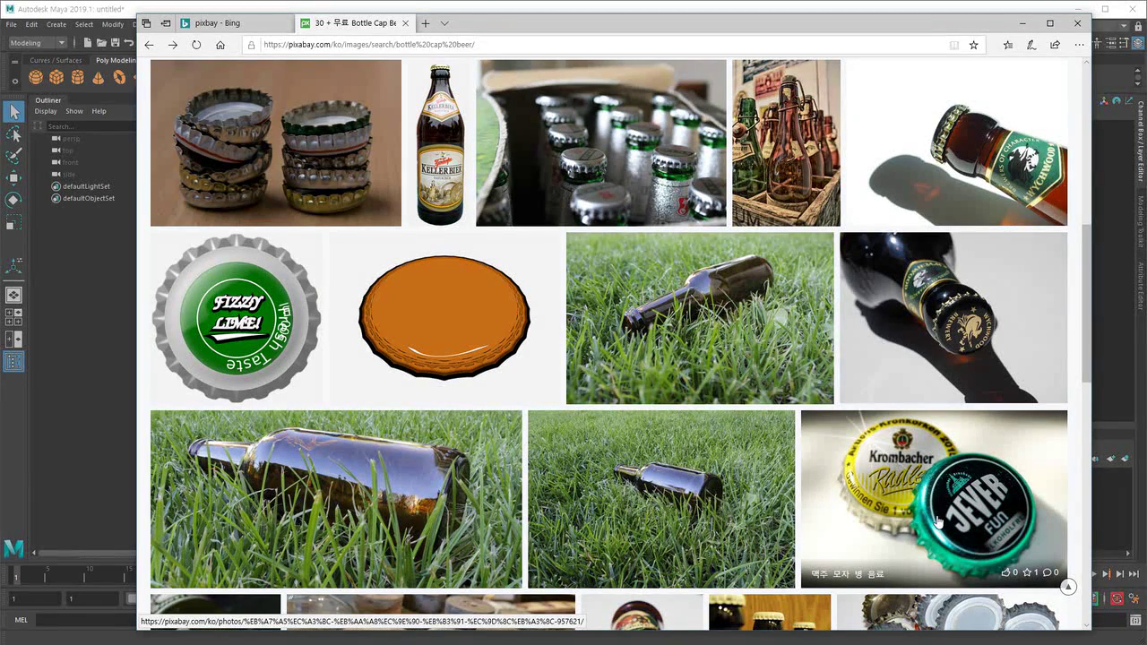
pyautogui.scroll(-3, 869, 474)
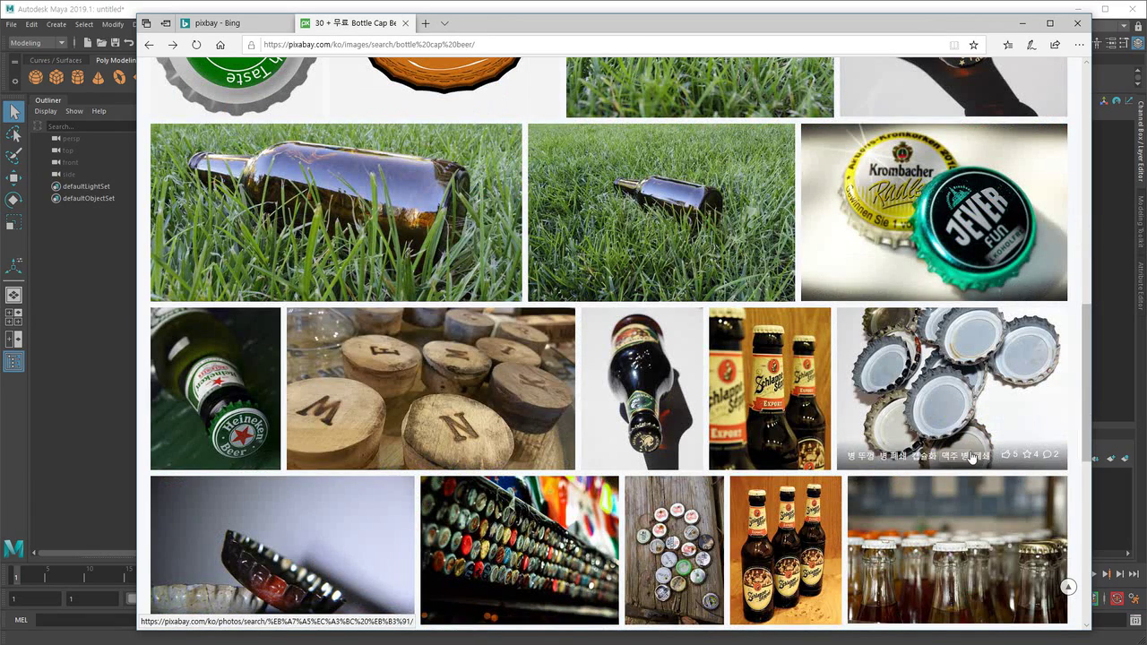
pyautogui.scroll(3, 972, 457)
pyautogui.click(1022, 22)
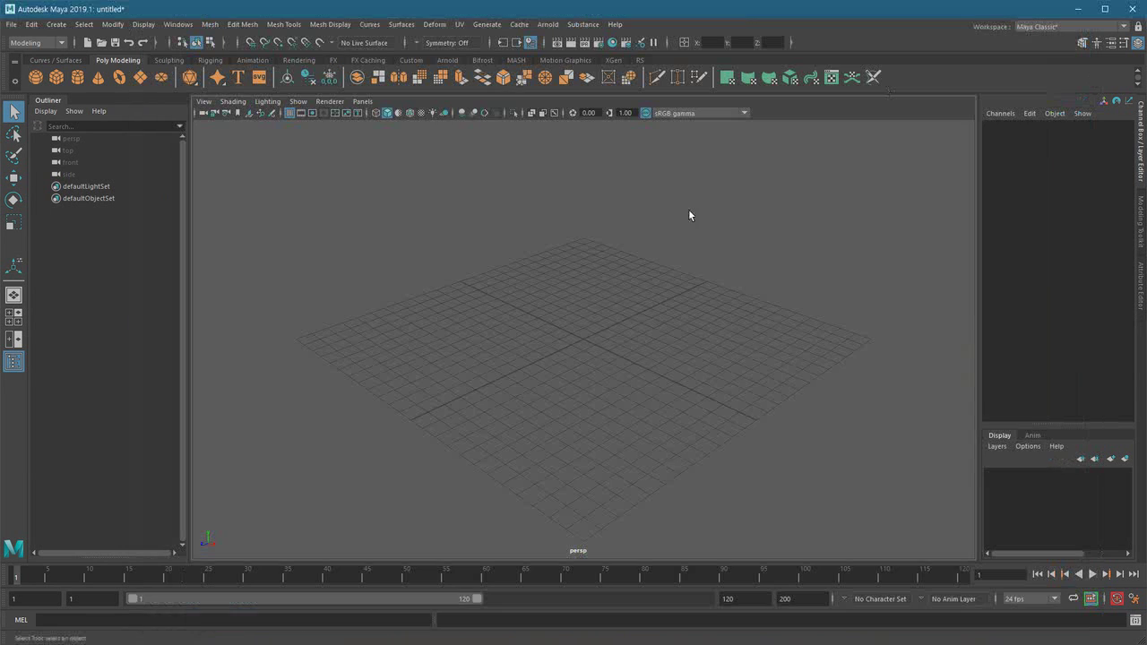
# Start the CV Curve Tool with its settings open and the curve degree at 1 Linear
pyautogui.press('space')
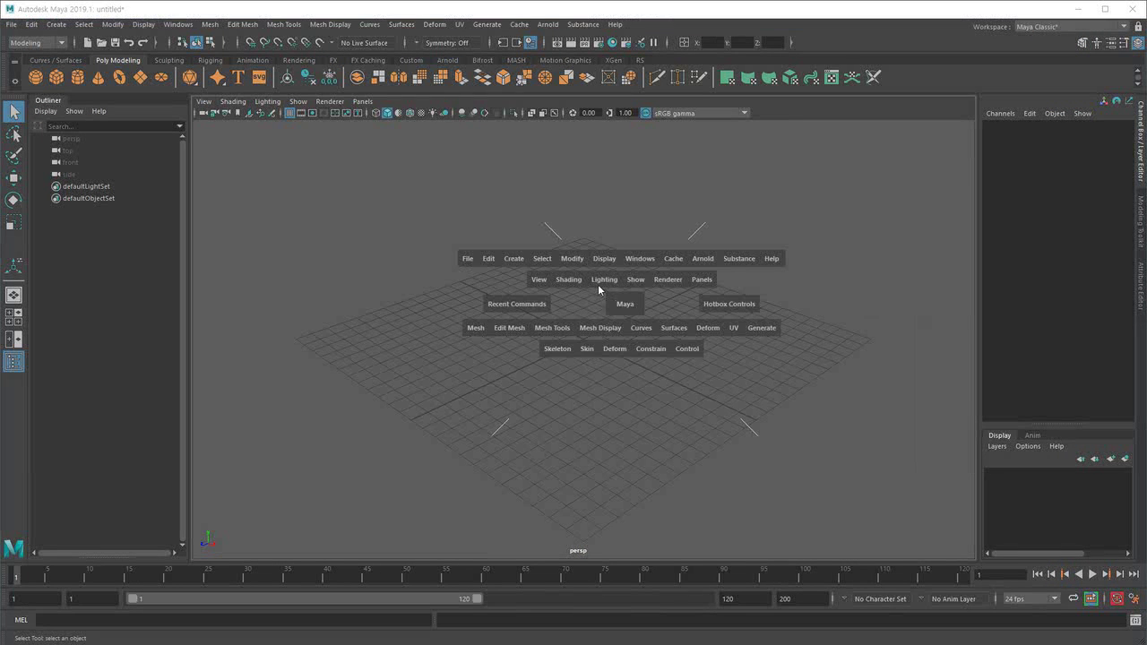
pyautogui.click(514, 259)
pyautogui.moveTo(581, 351)
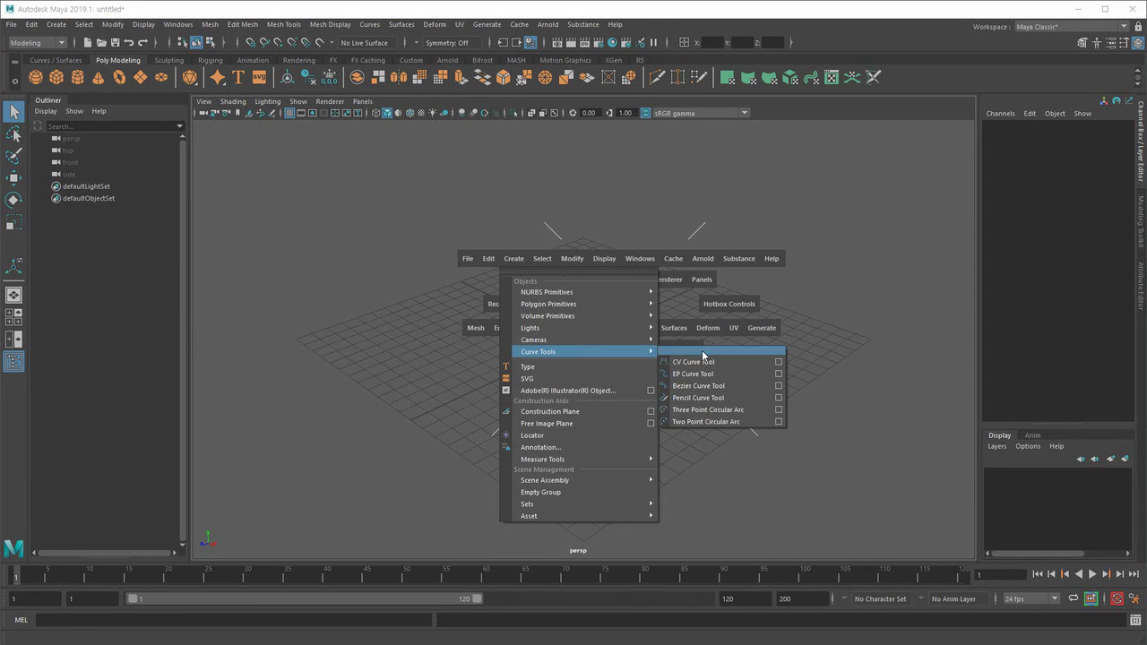
pyautogui.click(778, 362)
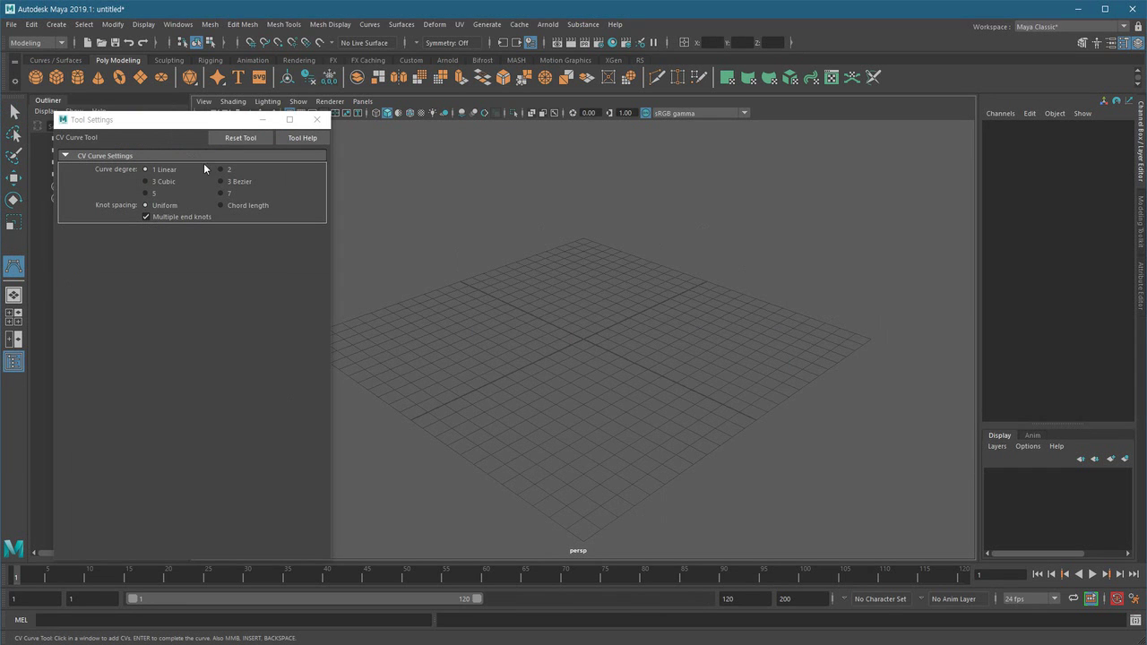
pyautogui.click(249, 139)
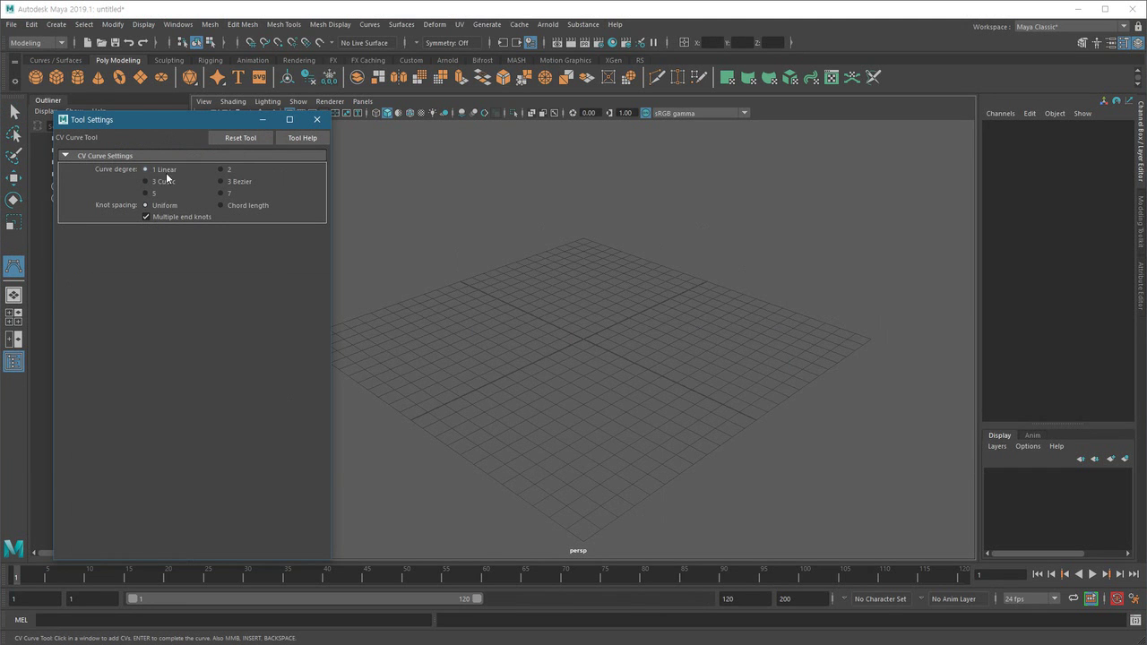
# Draw a linear half-profile of the bottle cap in the front view, from the centre axis across the top and down the flared side
pyautogui.press('space')
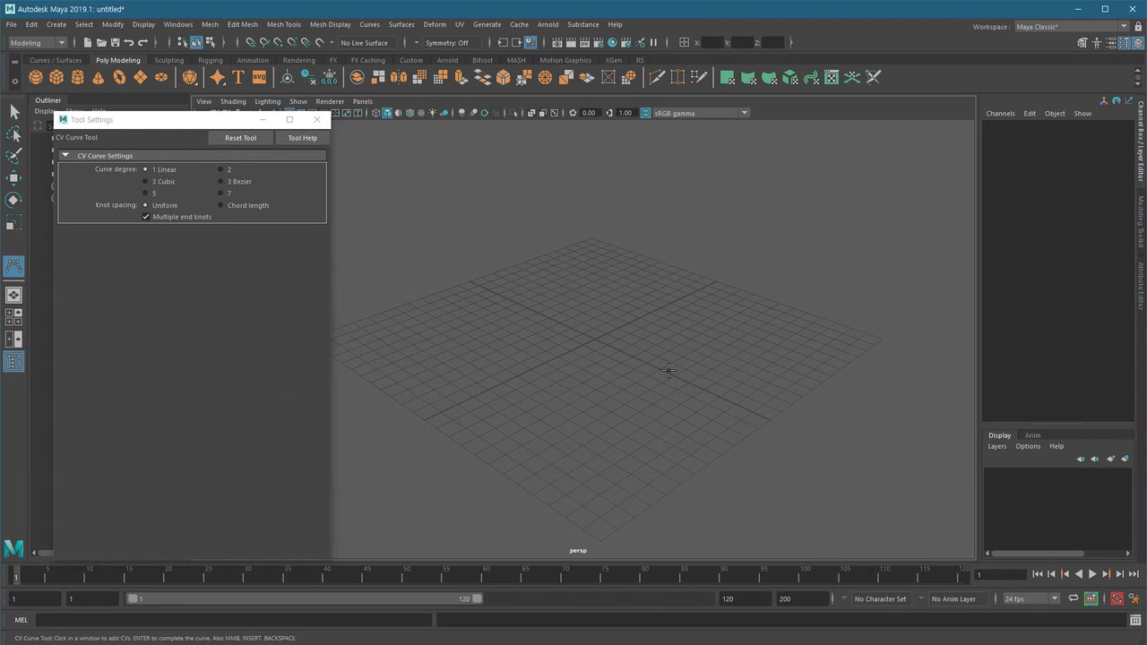
pyautogui.moveTo(607, 374); pyautogui.dragTo(606, 405)
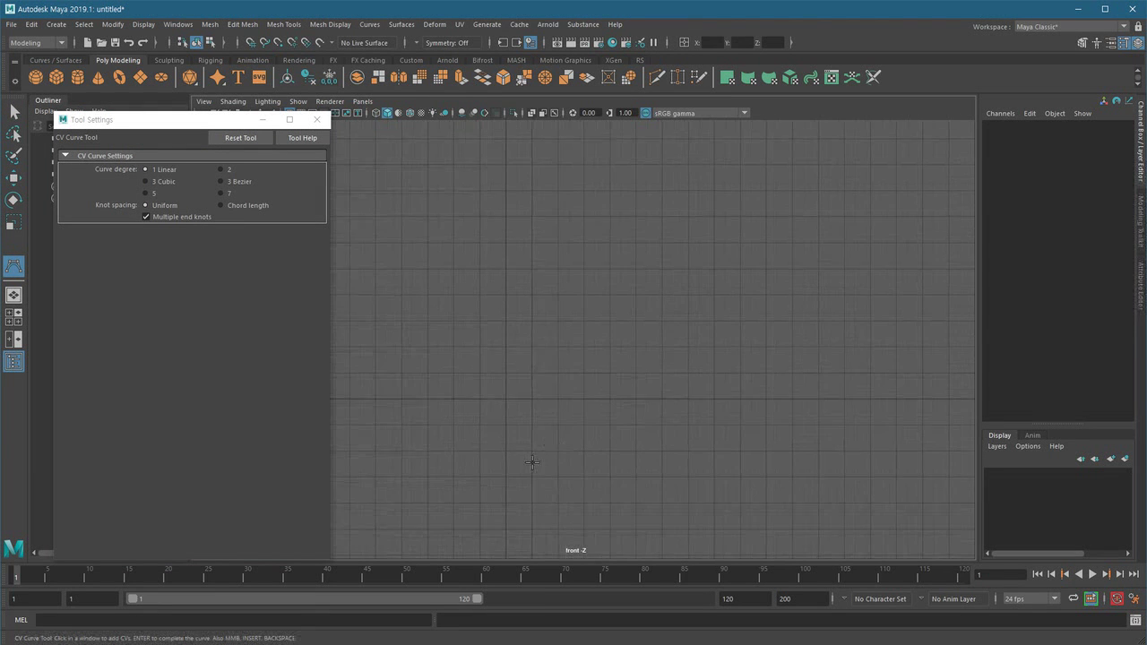
pyautogui.keyDown('alt'); pyautogui.moveTo(495, 446); pyautogui.dragTo(475, 410, button='middle'); pyautogui.keyUp('alt')
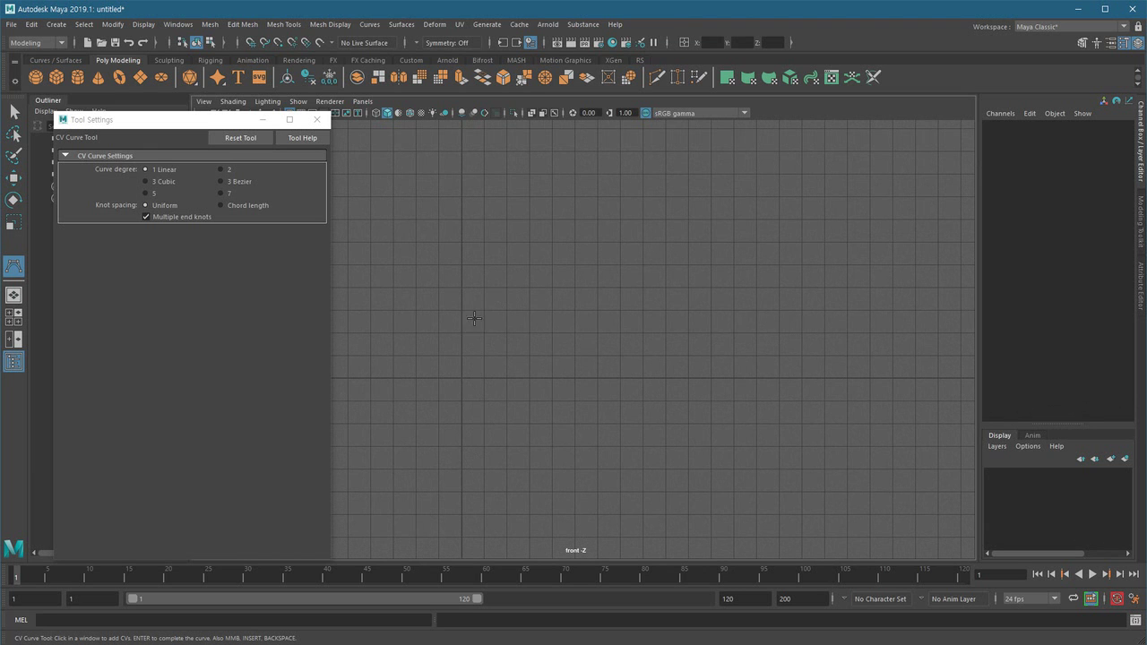
pyautogui.keyDown('alt'); pyautogui.moveTo(481, 365); pyautogui.dragTo(484, 364, button='middle'); pyautogui.keyUp('alt')
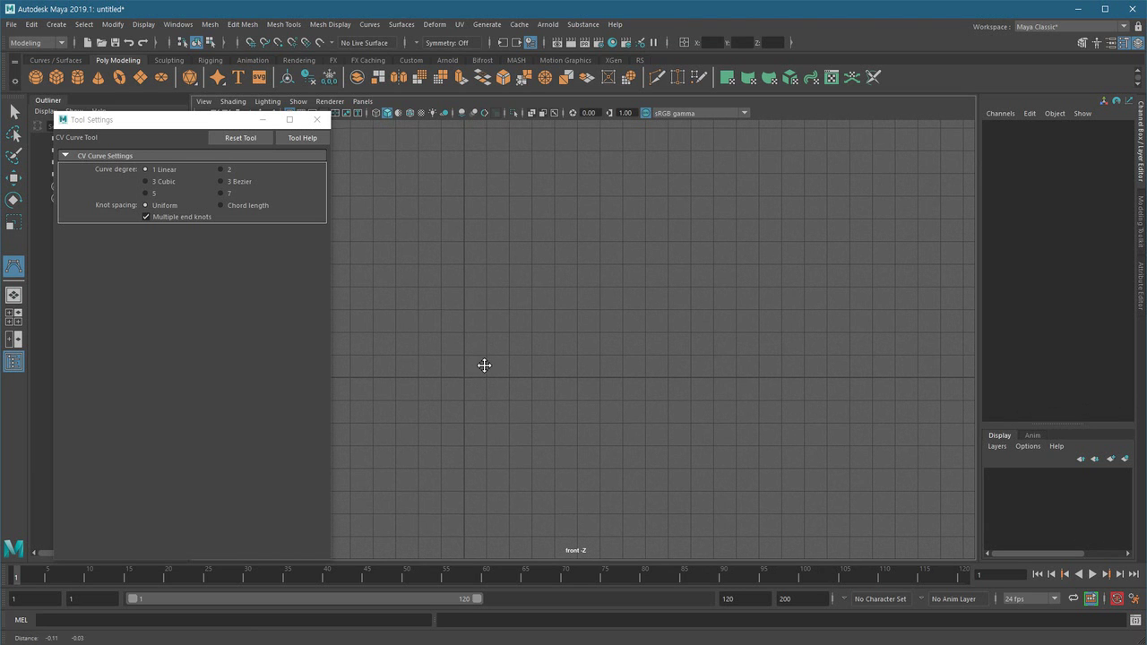
pyautogui.click(463, 264)
pyautogui.keyDown('alt'); pyautogui.moveTo(697, 333); pyautogui.dragTo(622, 330, button='middle'); pyautogui.keyUp('alt')
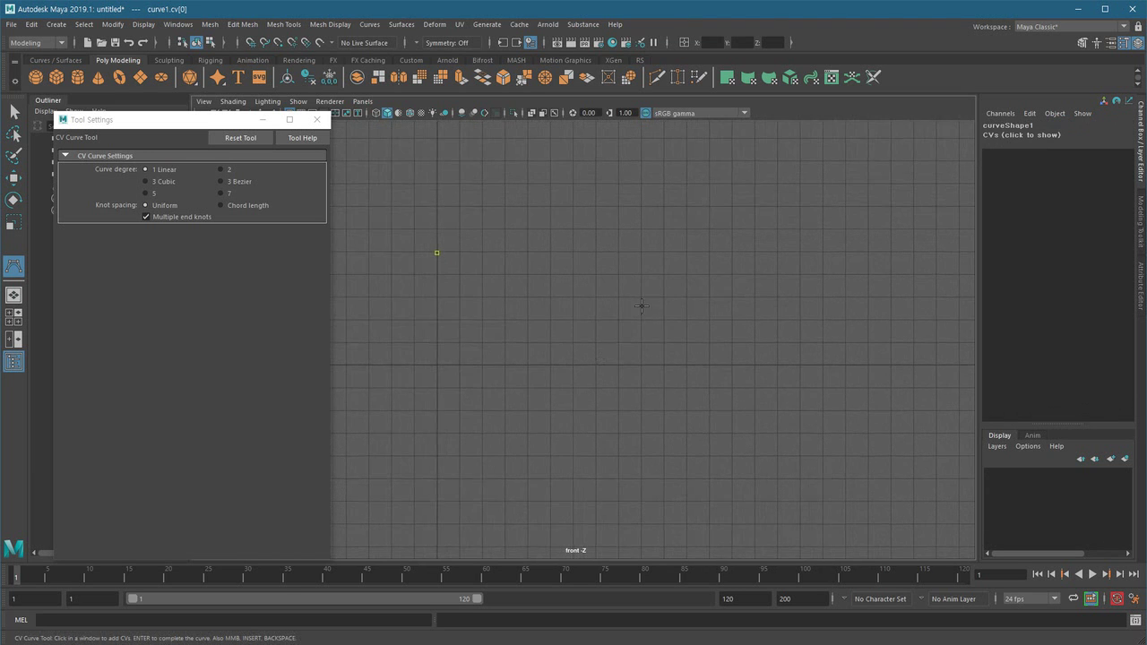
pyautogui.click(685, 252)
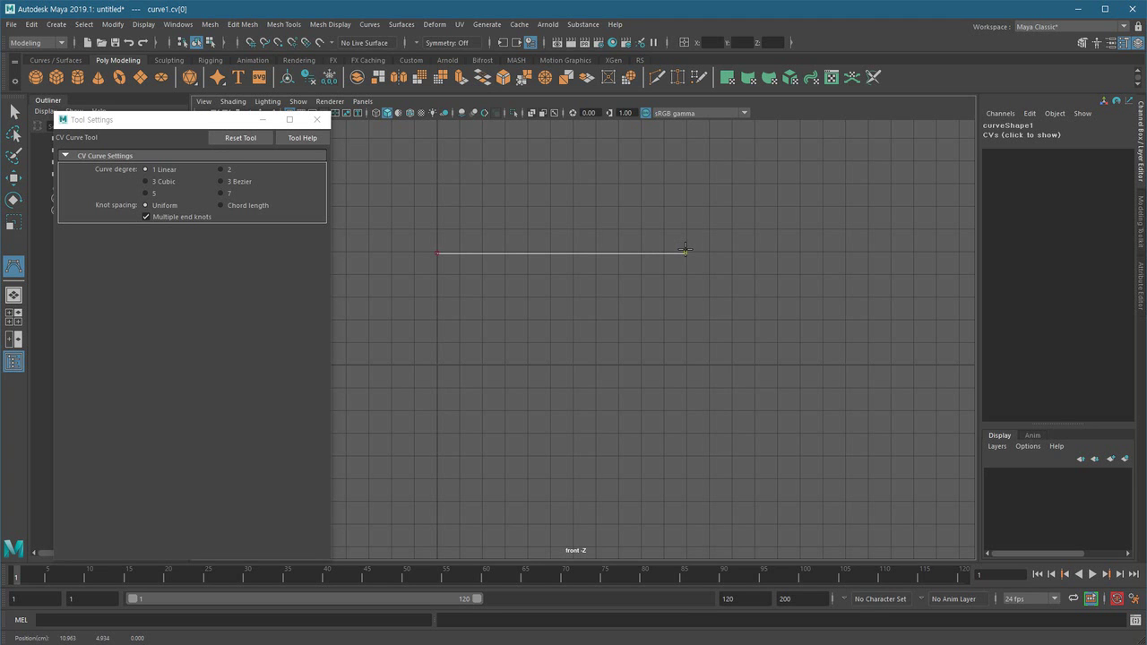
pyautogui.click(699, 257)
pyautogui.click(719, 281)
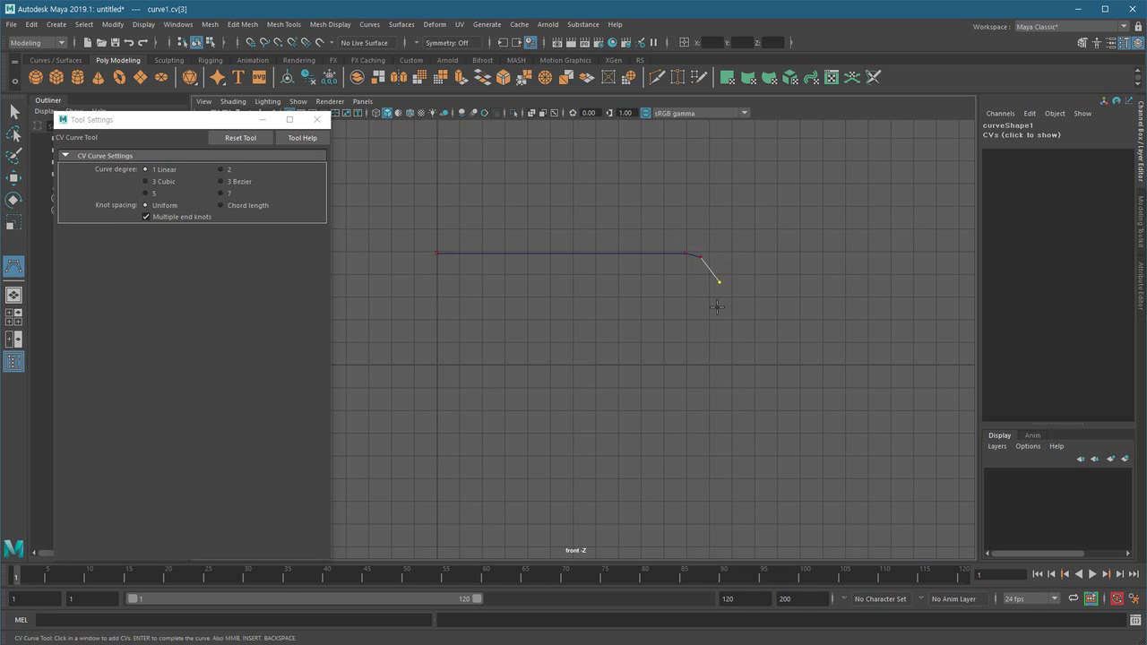
pyautogui.click(705, 318)
pyautogui.click(691, 327)
pyautogui.click(693, 337)
pyautogui.moveTo(736, 392); pyautogui.dragTo(743, 389)
pyautogui.press('q')
# Set the X position of the profile curve's first control vertex to 0
pyautogui.scroll(1, 532, 354)
pyautogui.moveTo(636, 248); pyautogui.dragTo(511, 238, button='right')
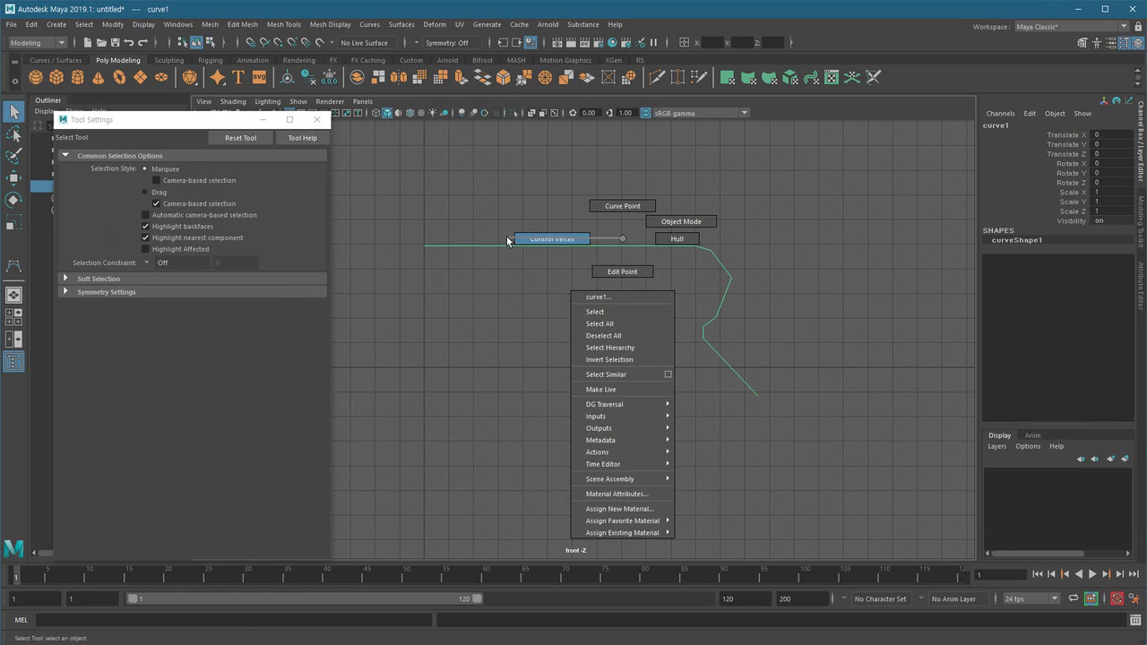
pyautogui.click(425, 245)
pyautogui.keyDown('alt'); pyautogui.moveTo(512, 353); pyautogui.dragTo(561, 379, button='middle'); pyautogui.keyUp('alt')
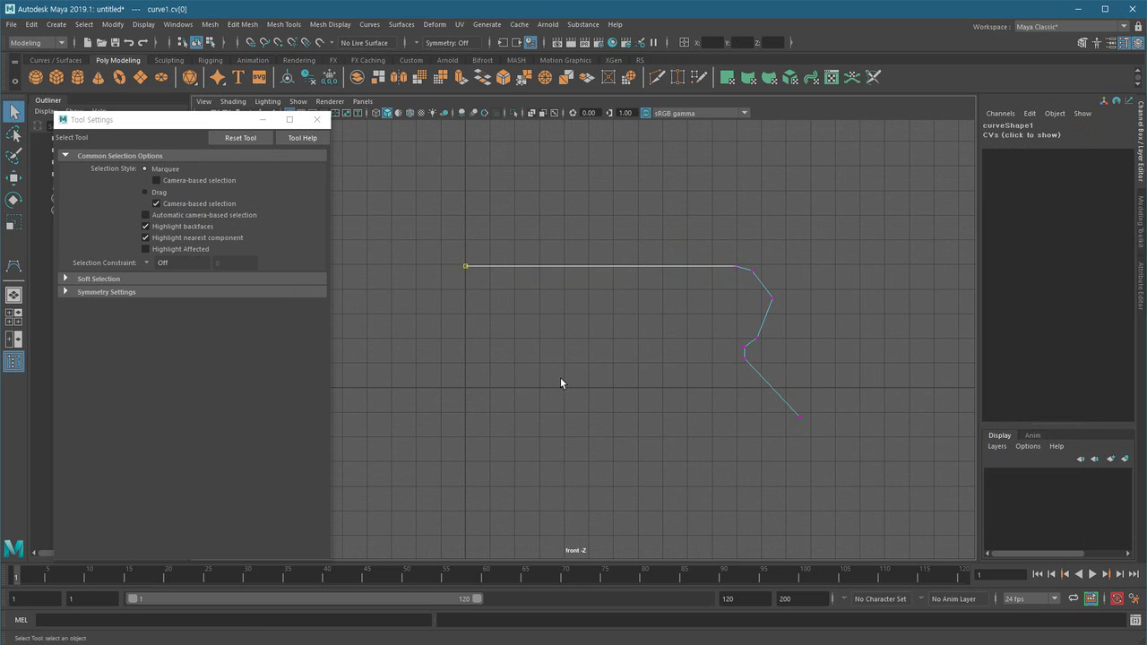
pyautogui.click(1004, 135)
pyautogui.doubleClick(1019, 160)
pyautogui.write('0')
pyautogui.scroll(1, 518, 362)
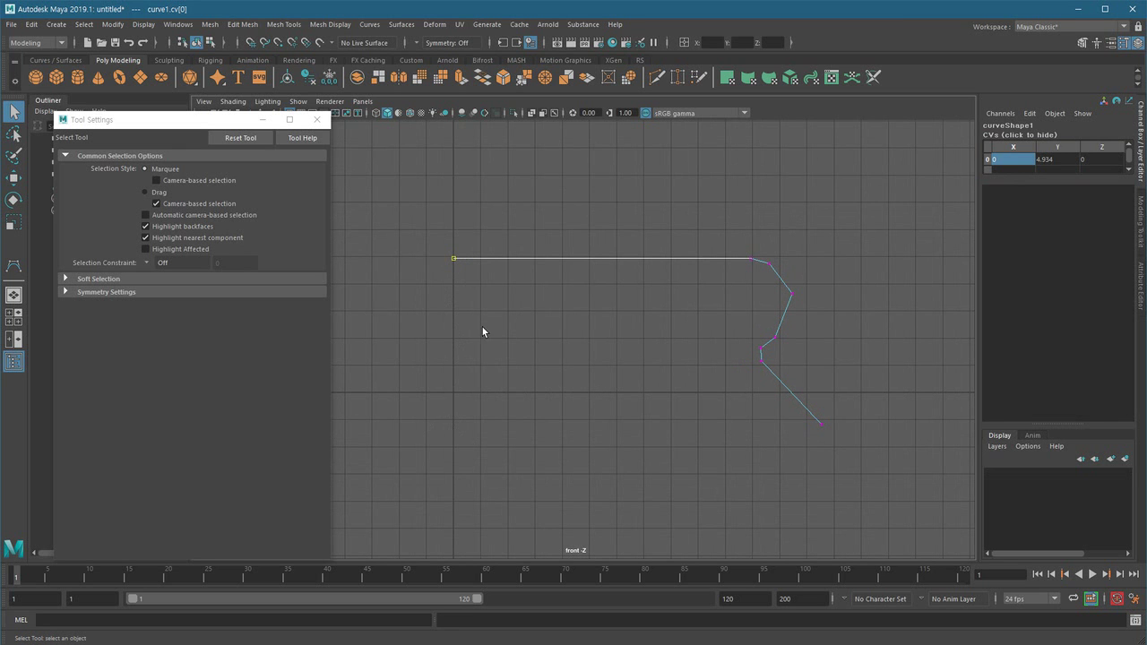
# Select the profile curve in the perspective view and open the Revolve options
pyautogui.press('space')
pyautogui.moveTo(622, 415); pyautogui.dragTo(671, 373)
pyautogui.click(739, 260)
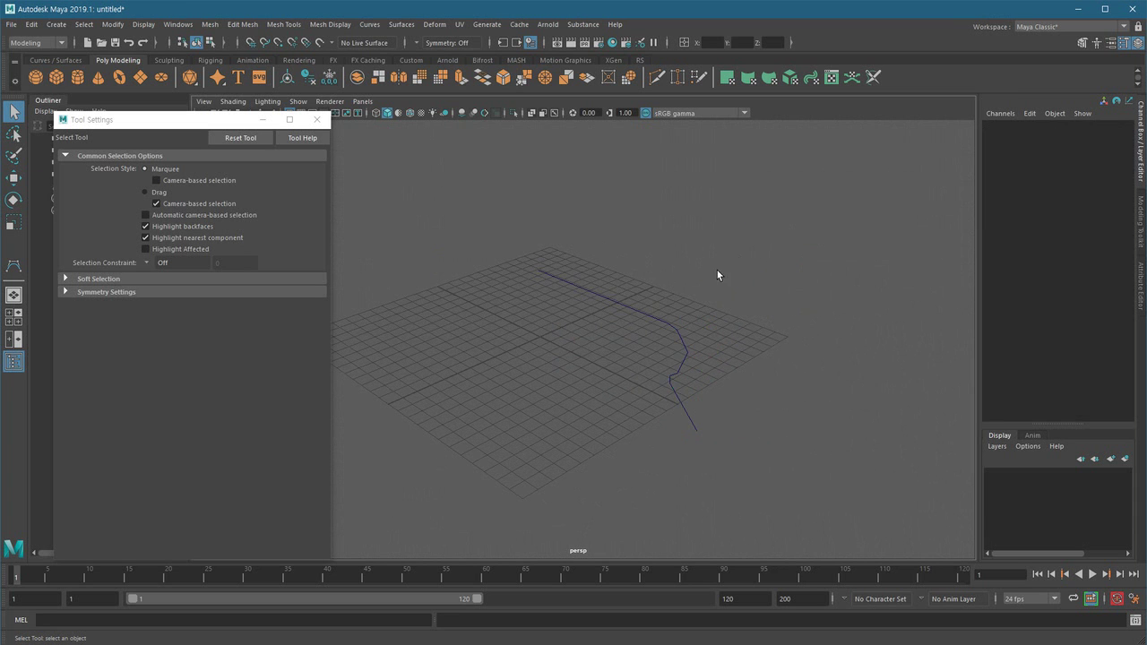
pyautogui.moveTo(465, 413); pyautogui.dragTo(683, 351)
pyautogui.press('space')
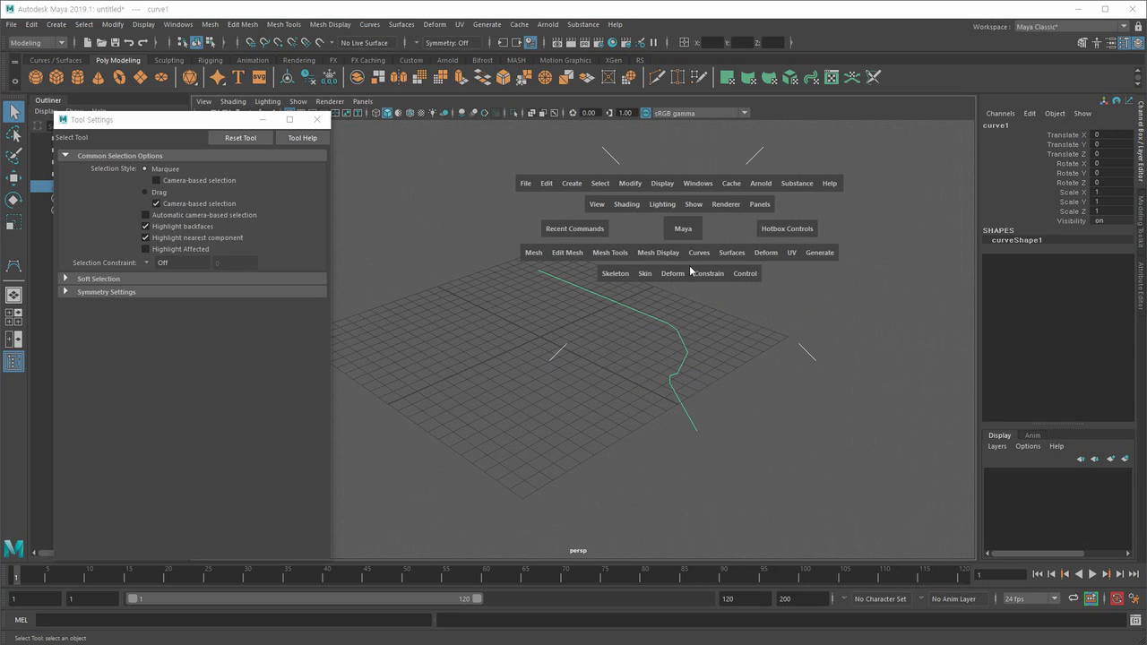
pyautogui.click(732, 252)
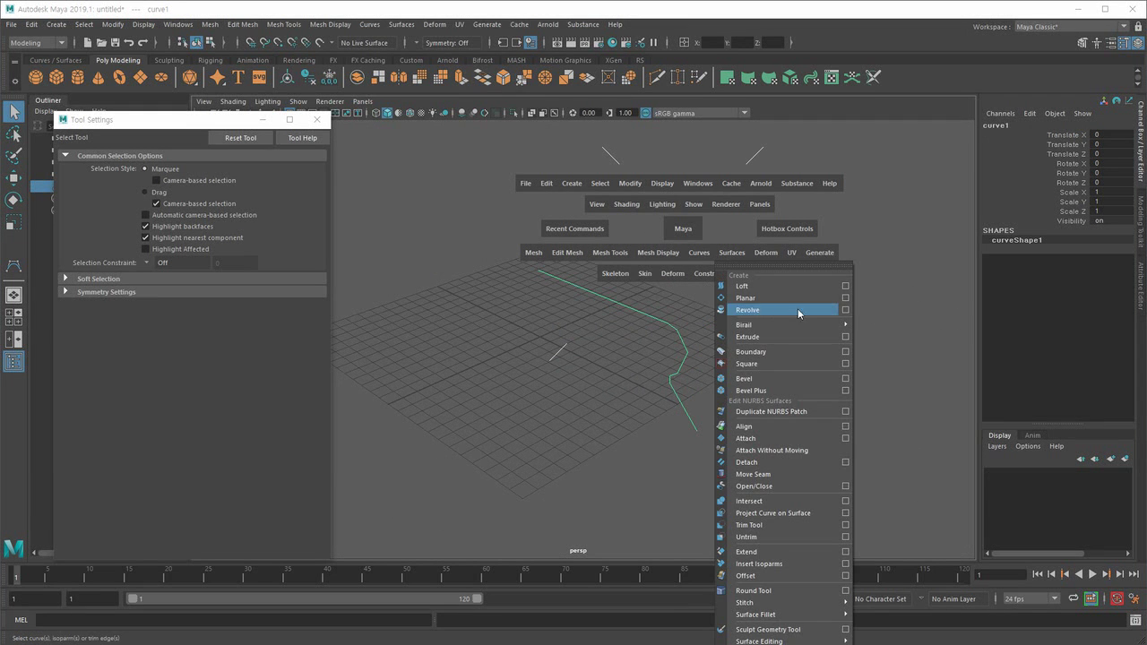
pyautogui.click(843, 309)
# Review the sweep angle settings and set the Revolve output geometry to Polygons
pyautogui.click(739, 137)
pyautogui.click(762, 161)
pyautogui.doubleClick(856, 220)
pyautogui.doubleClick(871, 233)
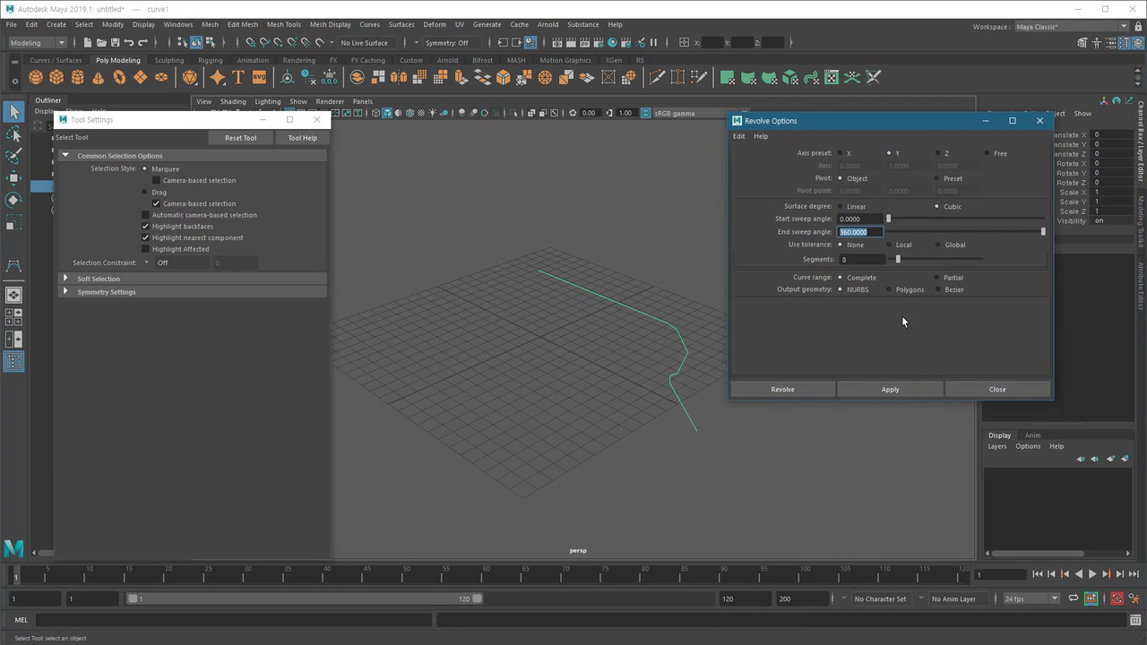
pyautogui.click(891, 289)
pyautogui.moveTo(1048, 275); pyautogui.dragTo(1048, 300)
pyautogui.click(977, 337)
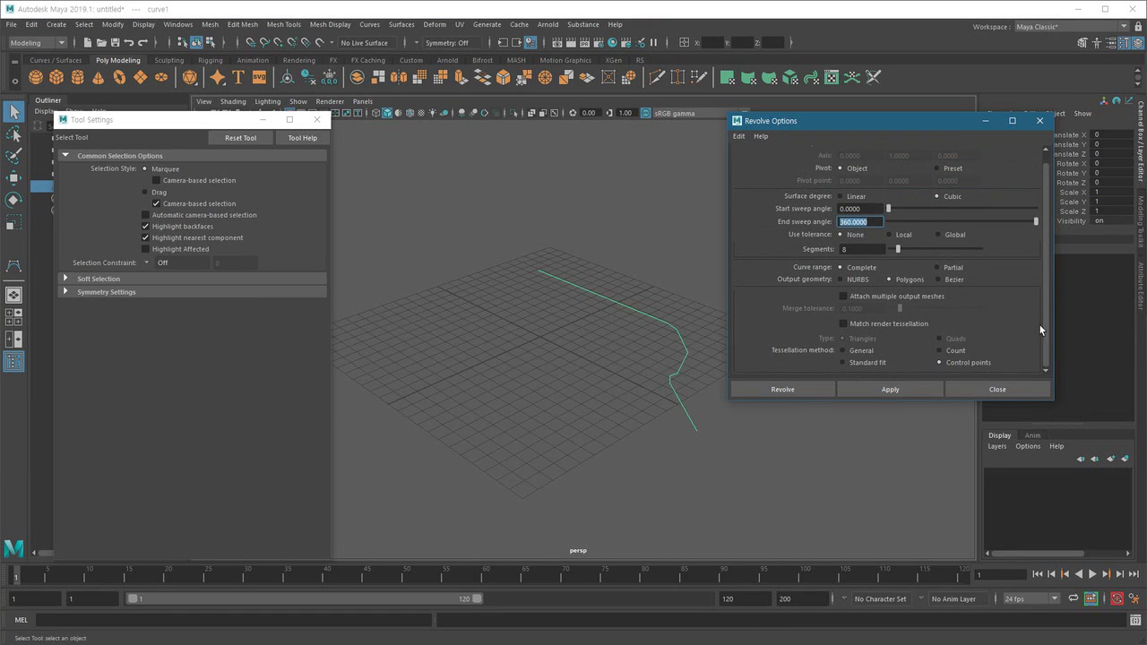
# Revolve the profile curve into a polygon surface with 8 segments and close the Tool Settings window
pyautogui.keyDown('alt'); pyautogui.moveTo(620, 387); pyautogui.dragTo(544, 409, button='middle'); pyautogui.keyUp('alt')
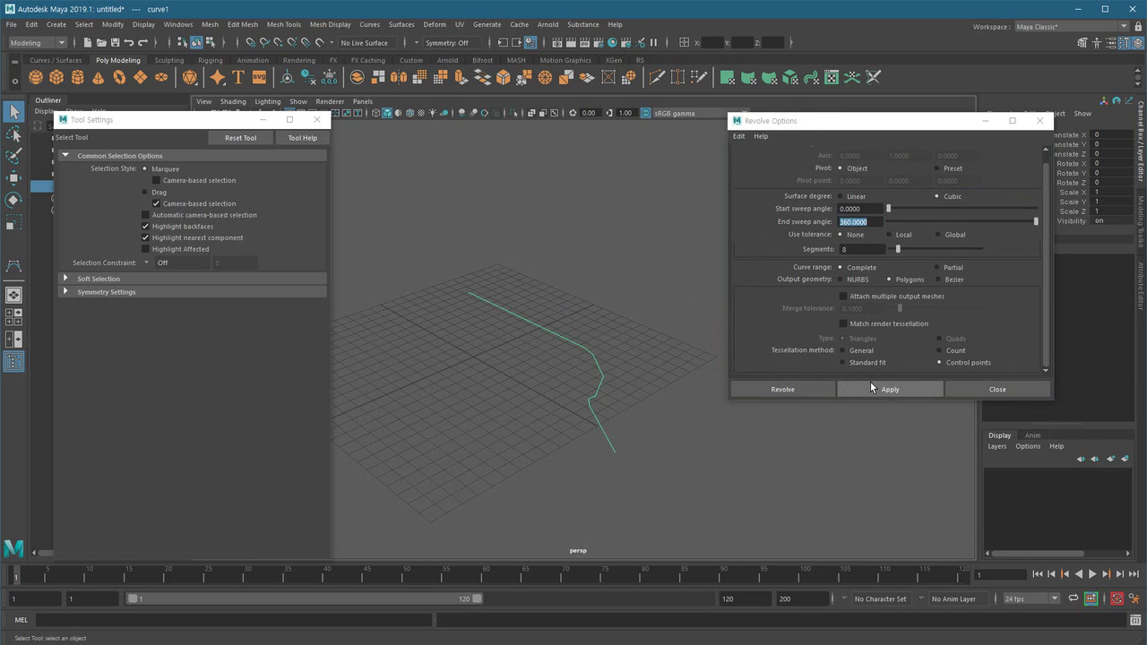
pyautogui.click(870, 387)
pyautogui.scroll(-3, 560, 432)
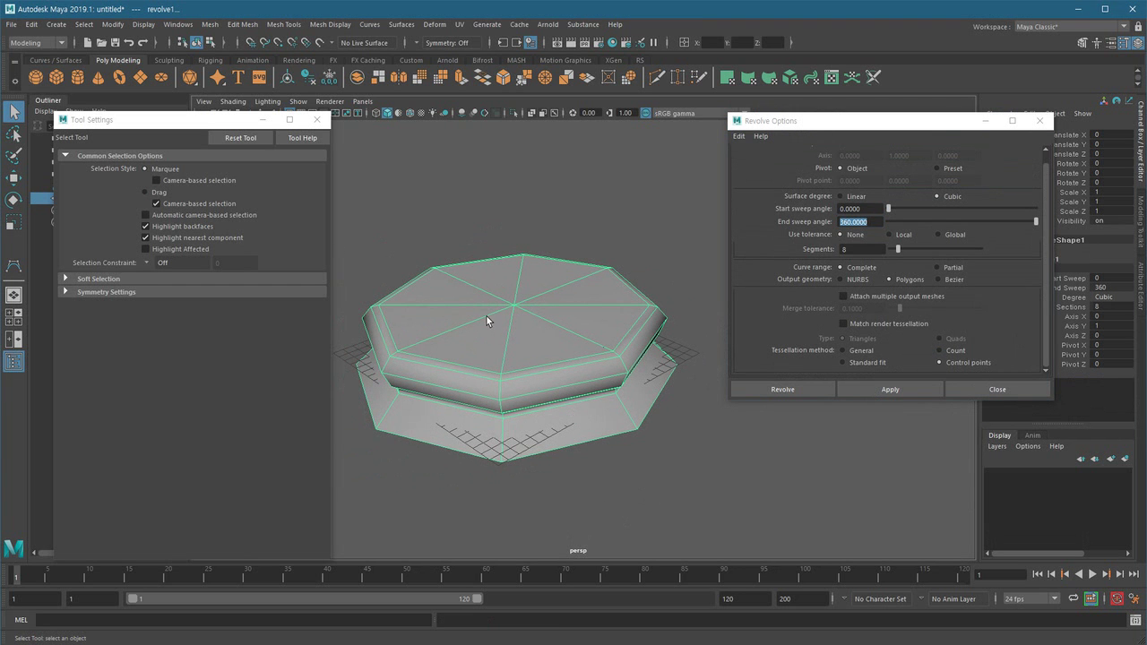
pyautogui.click(317, 120)
# Inspect the roundness and side profile of the revolved surface from several angles
pyautogui.keyDown('alt'); pyautogui.moveTo(597, 400); pyautogui.dragTo(583, 432); pyautogui.keyUp('alt')
pyautogui.keyDown('alt'); pyautogui.moveTo(582, 432); pyautogui.dragTo(622, 443, button='right'); pyautogui.keyUp('alt')
pyautogui.keyDown('alt'); pyautogui.moveTo(622, 443); pyautogui.dragTo(615, 427, button='middle'); pyautogui.keyUp('alt')
pyautogui.keyDown('alt'); pyautogui.moveTo(614, 428); pyautogui.dragTo(535, 433); pyautogui.keyUp('alt')
pyautogui.keyDown('alt'); pyautogui.moveTo(535, 433); pyautogui.dragTo(503, 499, button='right'); pyautogui.keyUp('alt')
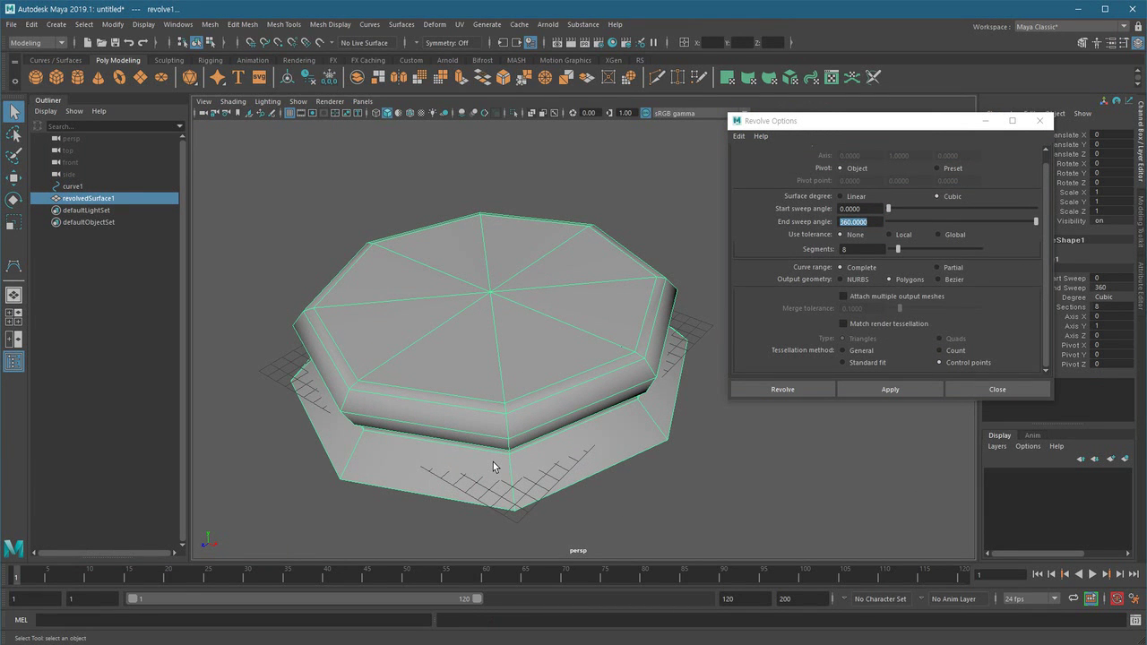
pyautogui.keyDown('alt'); pyautogui.moveTo(497, 461); pyautogui.dragTo(546, 438); pyautogui.keyUp('alt')
pyautogui.keyDown('alt'); pyautogui.moveTo(625, 323); pyautogui.dragTo(610, 378); pyautogui.keyUp('alt')
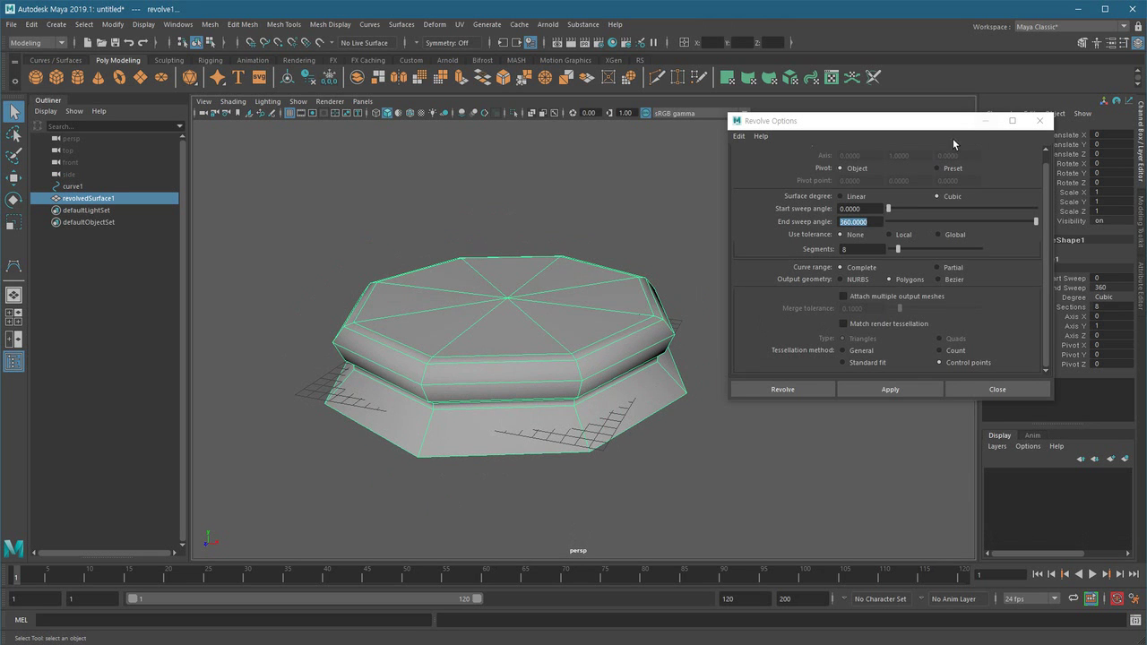
pyautogui.keyDown('alt'); pyautogui.moveTo(625, 326); pyautogui.dragTo(592, 392); pyautogui.keyUp('alt')
# Undo the last revolve and revolve the profile curve again with 60 segments
pyautogui.hotkey('ctrl', 'z')
pyautogui.doubleClick(862, 250)
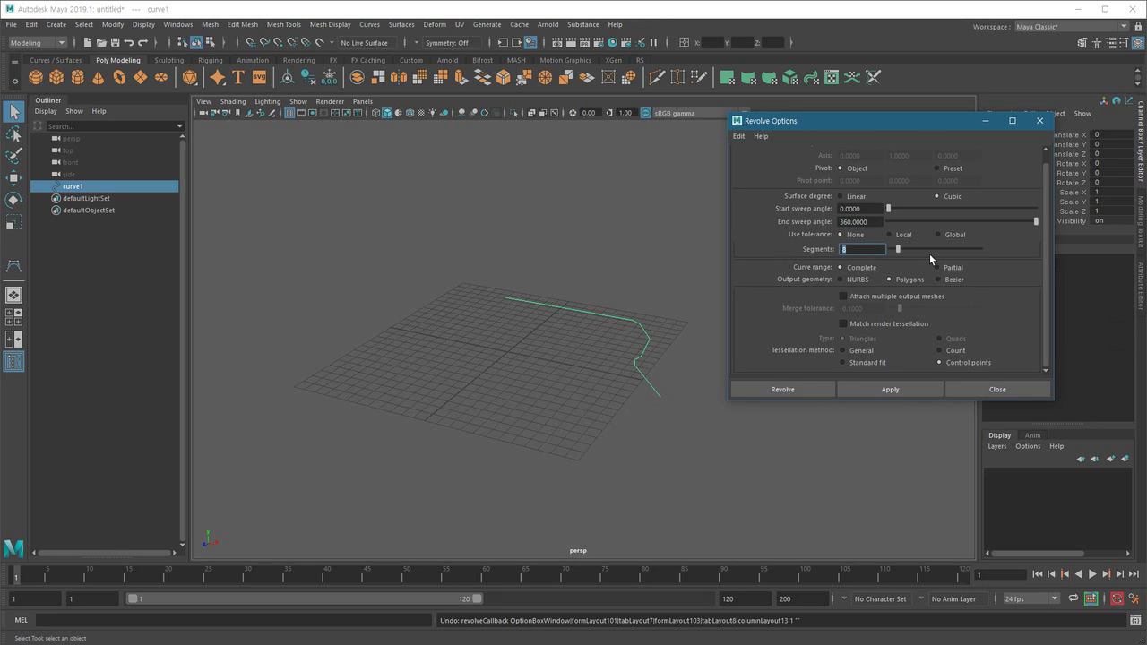
pyautogui.write('60')
pyautogui.click(922, 391)
pyautogui.keyDown('alt'); pyautogui.moveTo(631, 435); pyautogui.dragTo(684, 326); pyautogui.keyUp('alt')
pyautogui.keyDown('alt'); pyautogui.moveTo(546, 384); pyautogui.dragTo(545, 366); pyautogui.keyUp('alt')
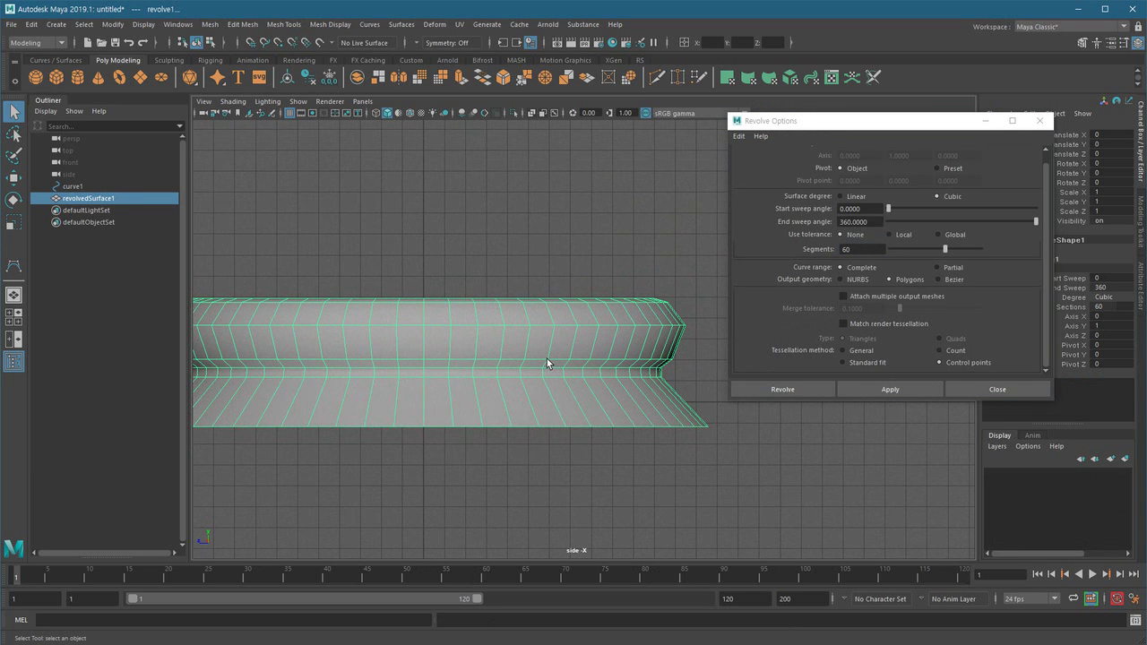
# Show the control vertices of curve1 in the front view with wireframe display
pyautogui.click(74, 186)
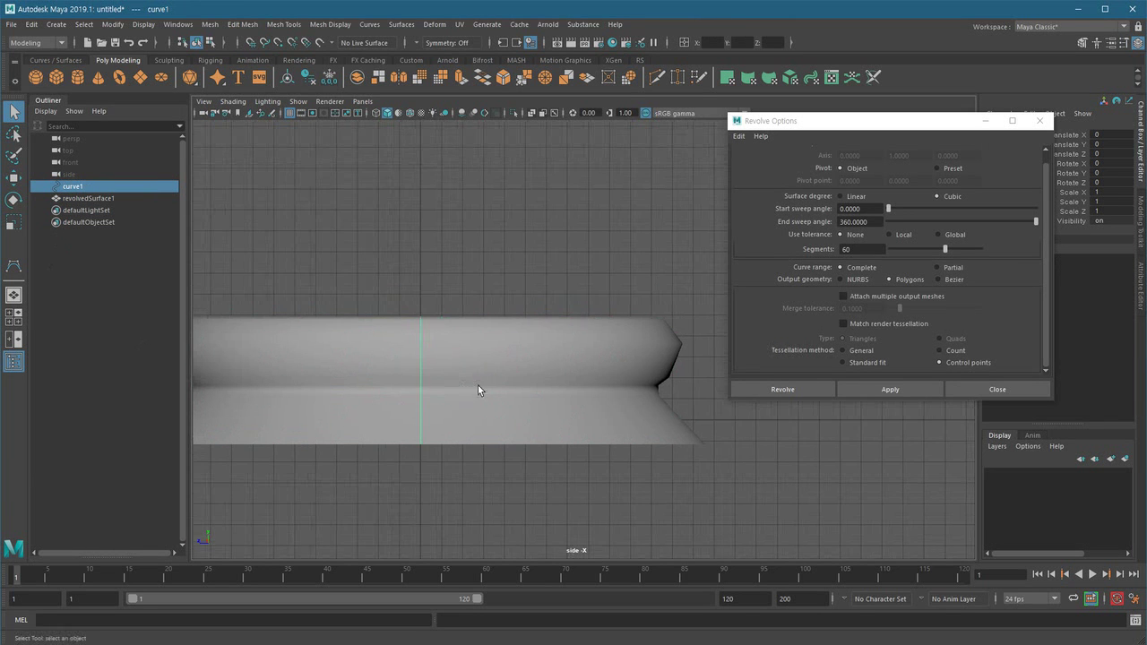
pyautogui.press('space')
pyautogui.moveTo(557, 427); pyautogui.dragTo(561, 461)
pyautogui.keyDown('alt'); pyautogui.moveTo(647, 415); pyautogui.dragTo(502, 449, button='middle'); pyautogui.keyUp('alt')
pyautogui.keyDown('alt'); pyautogui.moveTo(501, 449); pyautogui.dragTo(494, 451, button='right'); pyautogui.keyUp('alt')
pyautogui.moveTo(647, 251); pyautogui.dragTo(498, 248, button='right')
pyautogui.keyDown('alt'); pyautogui.moveTo(575, 330); pyautogui.dragTo(573, 313, button='middle'); pyautogui.keyUp('alt')
pyautogui.press('4')
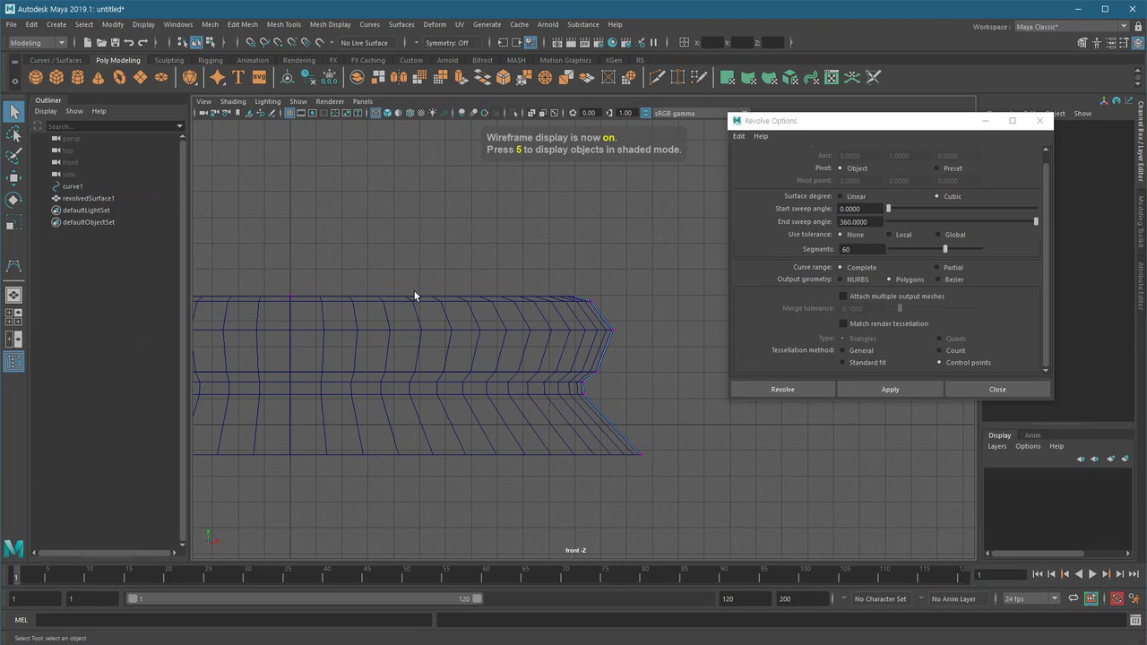
# Raise the profile's top three control vertices slightly and move the outer bulge vertex slightly inward to about X 12.23 cm
pyautogui.moveTo(279, 277); pyautogui.dragTo(582, 315)
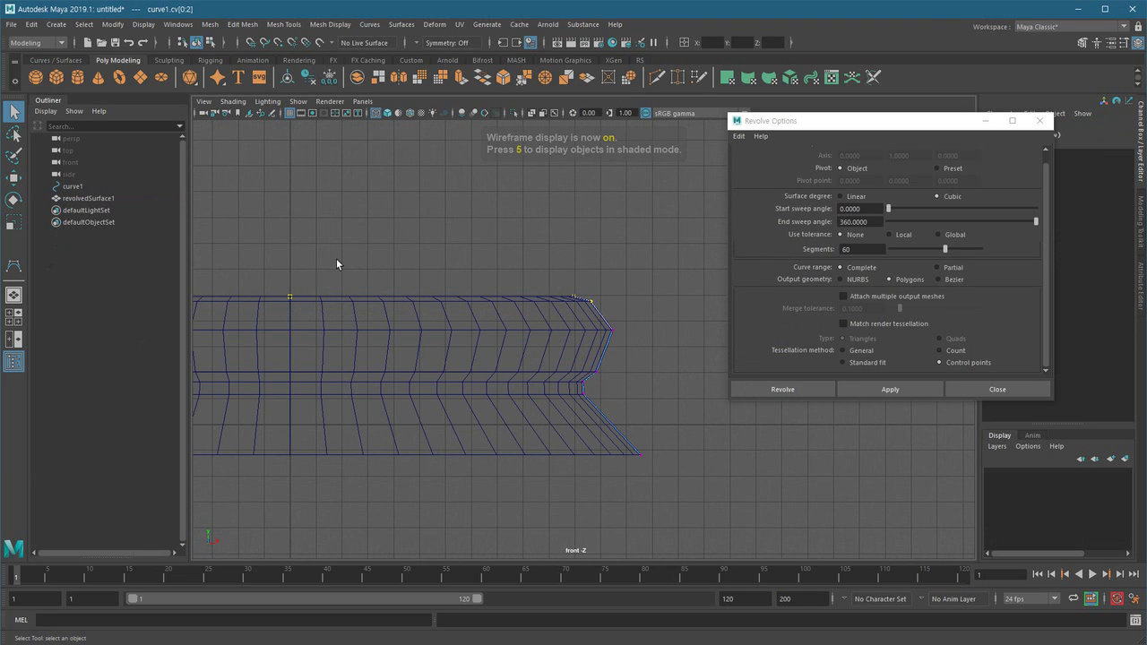
pyautogui.press('w')
pyautogui.moveTo(446, 238); pyautogui.dragTo(441, 230)
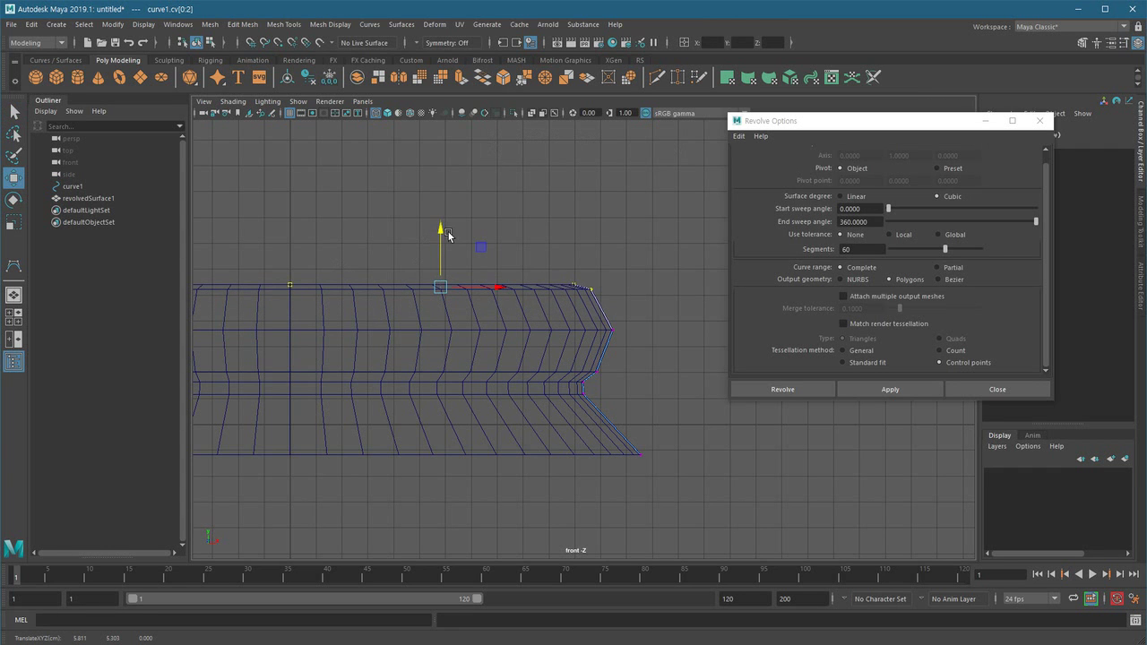
pyautogui.click(606, 330)
pyautogui.moveTo(648, 331); pyautogui.dragTo(645, 332)
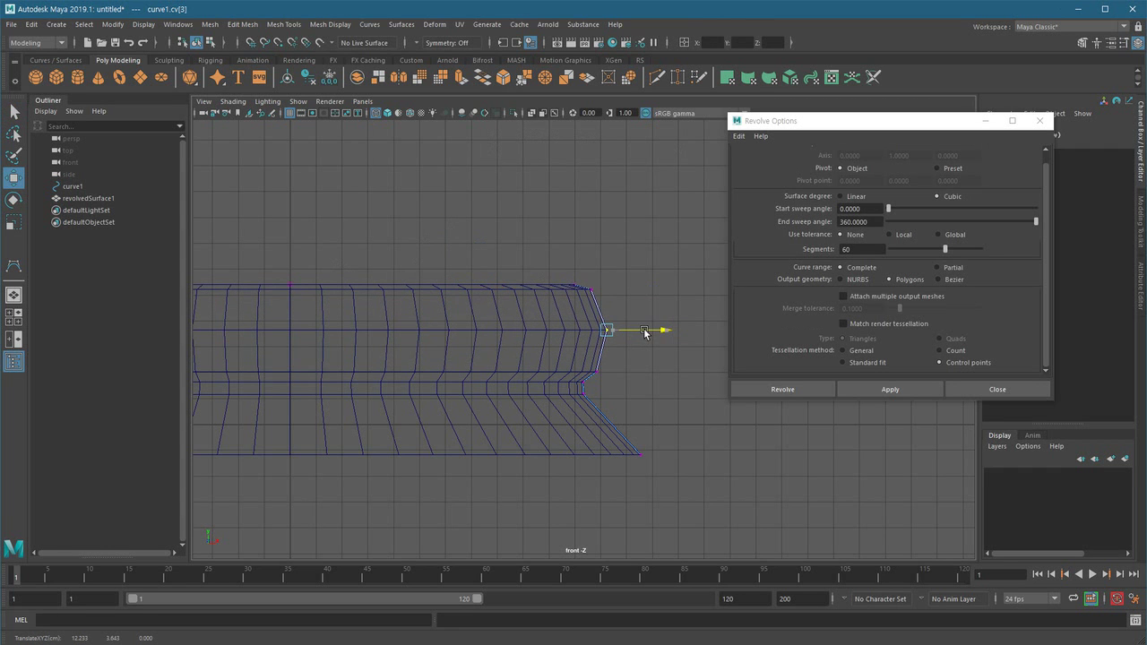
# Lower the profile's outer bulge vertex to about Y 3.37 cm and move the bottom rim vertex slightly up
pyautogui.moveTo(610, 274); pyautogui.dragTo(609, 284)
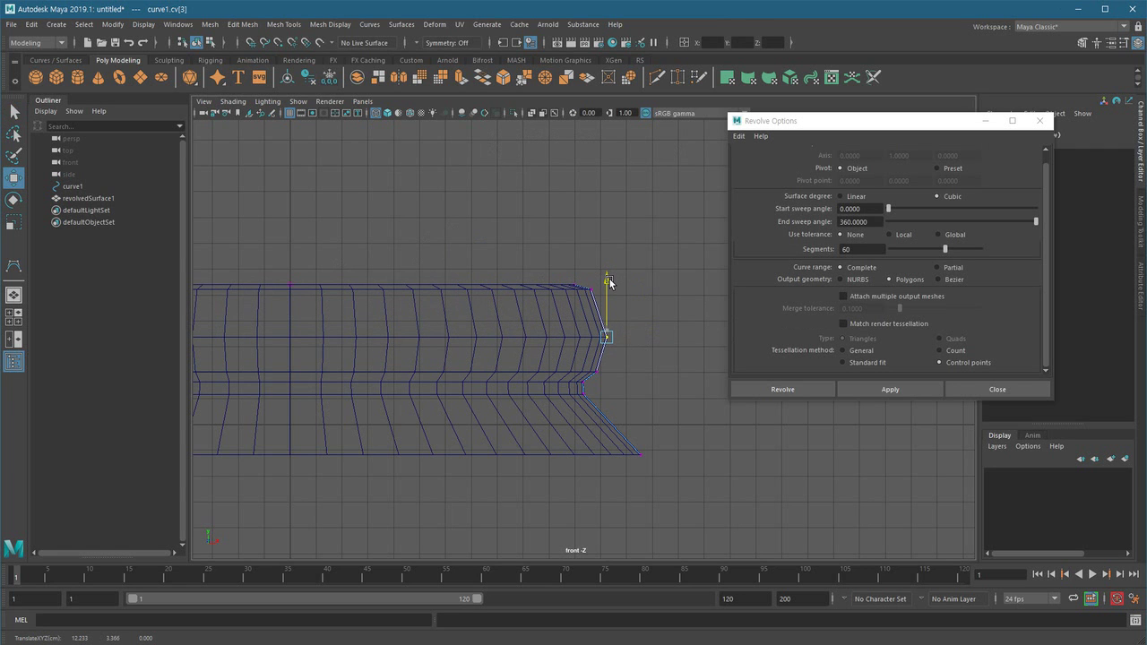
pyautogui.click(659, 383)
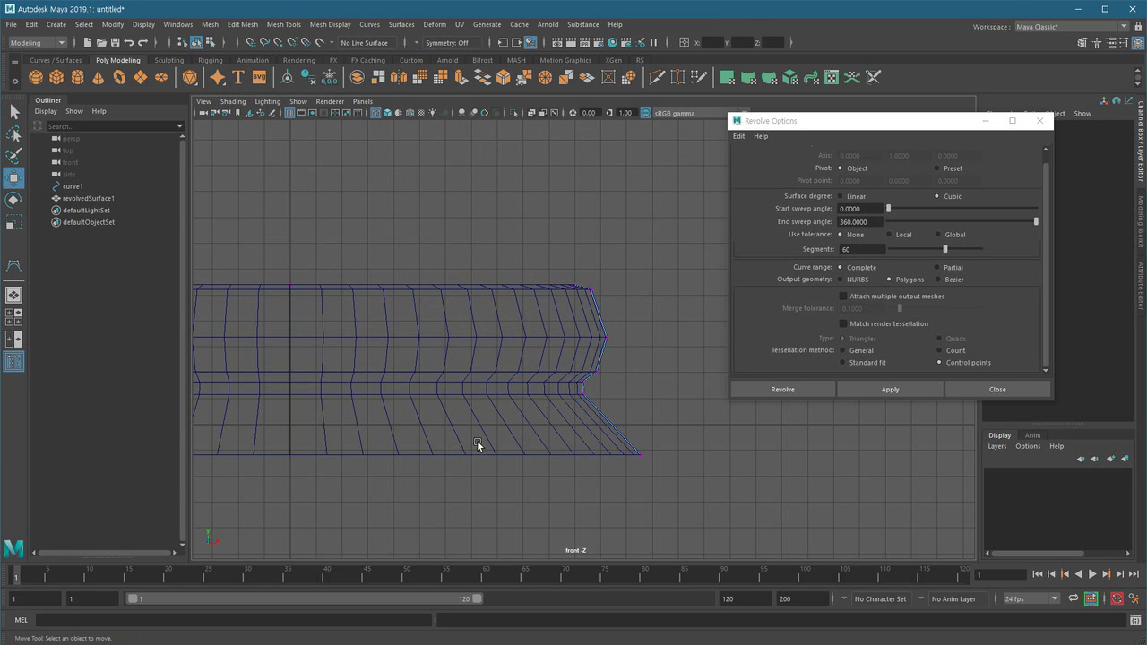
pyautogui.moveTo(663, 485); pyautogui.dragTo(648, 437)
pyautogui.moveTo(635, 399); pyautogui.dragTo(636, 389)
pyautogui.moveTo(686, 447); pyautogui.dragTo(681, 442)
pyautogui.click(666, 317)
# Show the revolved surface shaded and smoothed in perspective, and display the control vertices of curve1
pyautogui.press('space')
pyautogui.moveTo(571, 394)
pyautogui.mouseDown()
pyautogui.moveTo(590, 356)
pyautogui.moveTo(576, 403)
pyautogui.mouseUp()
pyautogui.keyDown('alt'); pyautogui.moveTo(577, 403); pyautogui.dragTo(599, 436, button='right'); pyautogui.keyUp('alt')
pyautogui.press('5')
pyautogui.click(559, 429)
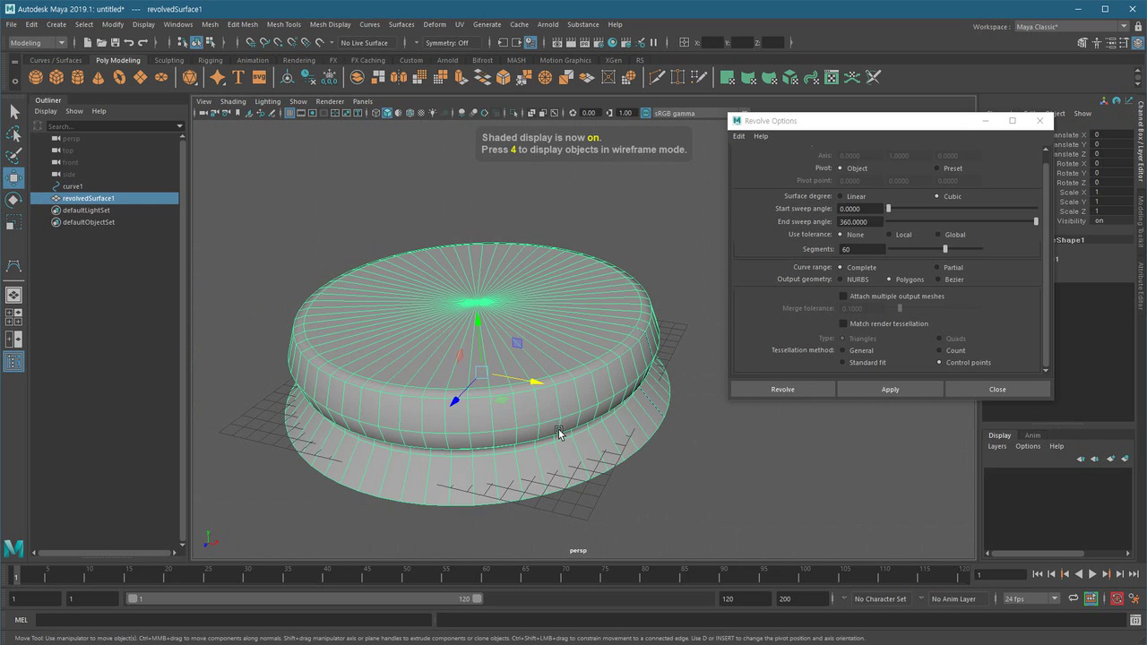
pyautogui.click(706, 479)
pyautogui.keyDown('alt'); pyautogui.moveTo(571, 470); pyautogui.dragTo(598, 424); pyautogui.keyUp('alt')
pyautogui.keyDown('alt'); pyautogui.moveTo(597, 425); pyautogui.dragTo(641, 405, button='right'); pyautogui.keyUp('alt')
pyautogui.keyDown('alt'); pyautogui.moveTo(642, 405); pyautogui.dragTo(620, 429, button='middle'); pyautogui.keyUp('alt')
pyautogui.click(659, 342)
pyautogui.moveTo(664, 275); pyautogui.dragTo(574, 277, button='right')
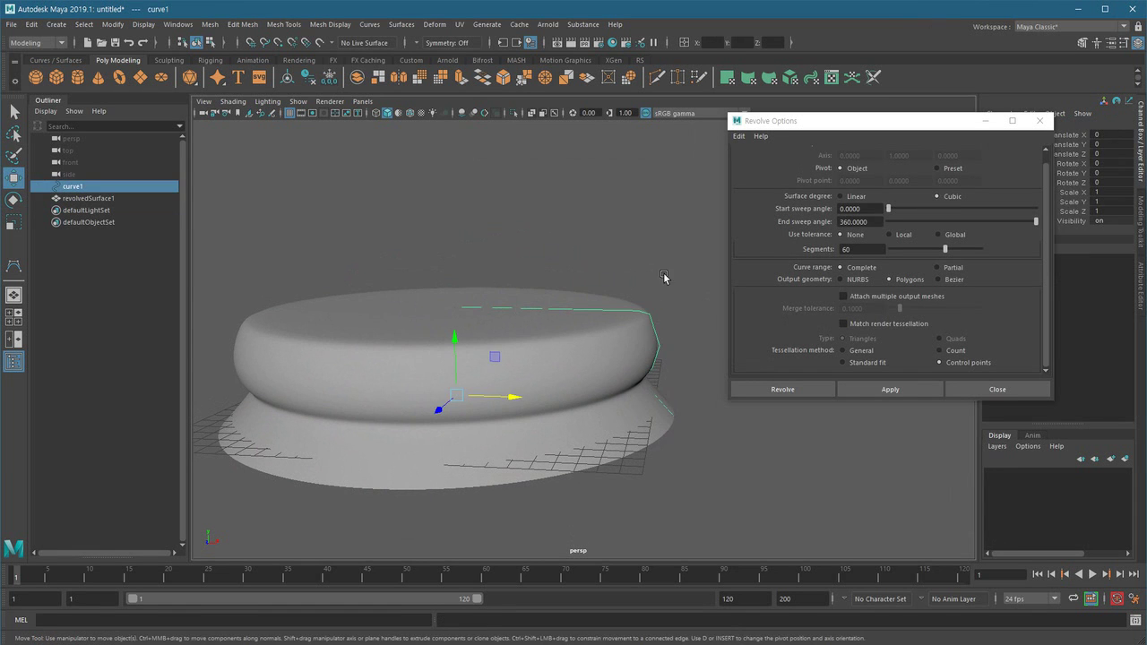
# Raise the three top control vertices of curve1 slightly, to about Y 5.99 cm
pyautogui.keyDown('alt'); pyautogui.moveTo(415, 305); pyautogui.dragTo(529, 395); pyautogui.keyUp('alt')
pyautogui.moveTo(592, 295); pyautogui.dragTo(653, 332)
pyautogui.keyDown('shift'); pyautogui.moveTo(412, 285); pyautogui.dragTo(453, 328); pyautogui.keyUp('shift')
pyautogui.click(516, 251)
pyautogui.moveTo(516, 250); pyautogui.dragTo(513, 240)
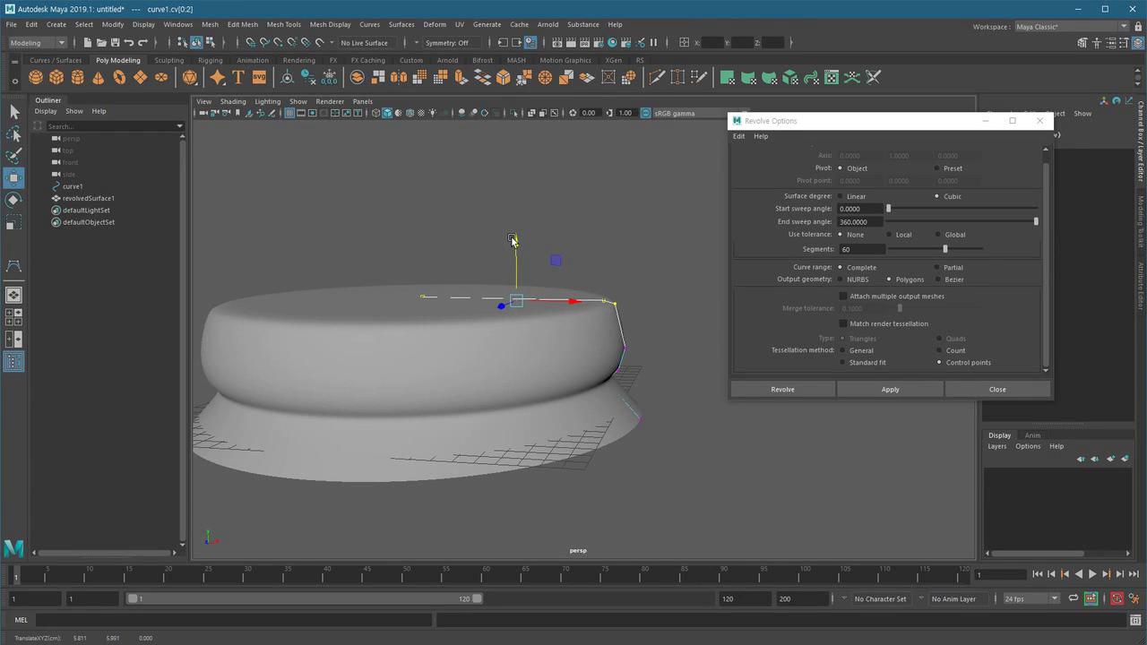
# Move the outer bulge vertex to about X 12.47 cm, Y 3.71 cm and nudge the top edge vertex slightly down
pyautogui.click(638, 348)
pyautogui.moveTo(658, 351); pyautogui.dragTo(663, 351)
pyautogui.moveTo(633, 291); pyautogui.dragTo(632, 285)
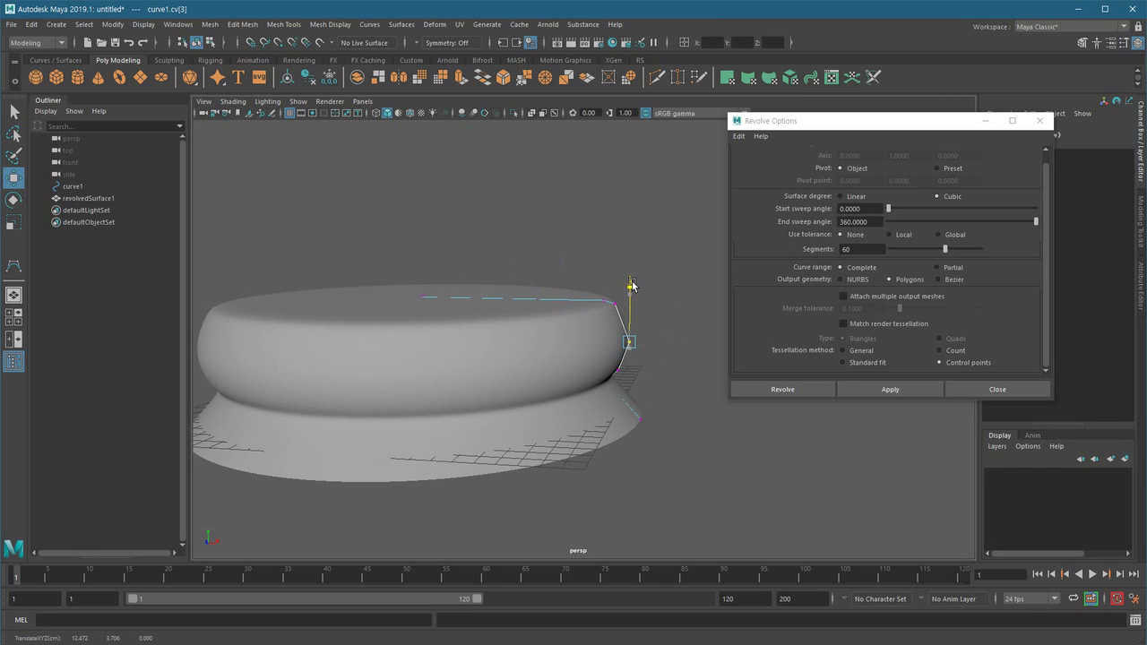
pyautogui.click(614, 306)
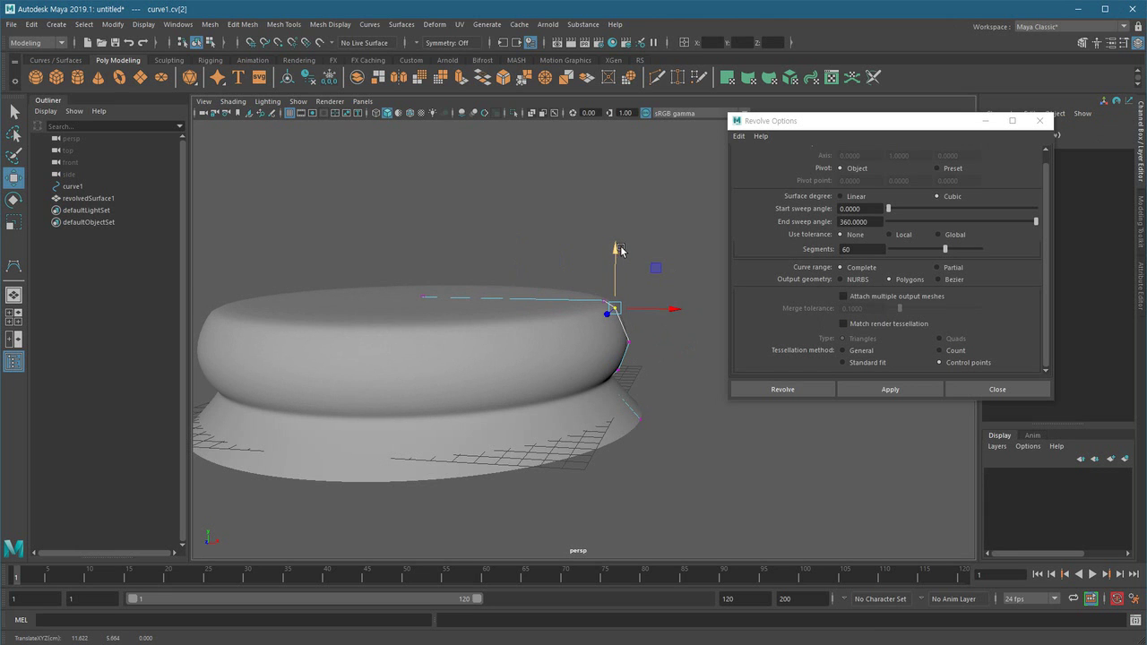
pyautogui.moveTo(655, 308); pyautogui.dragTo(615, 465)
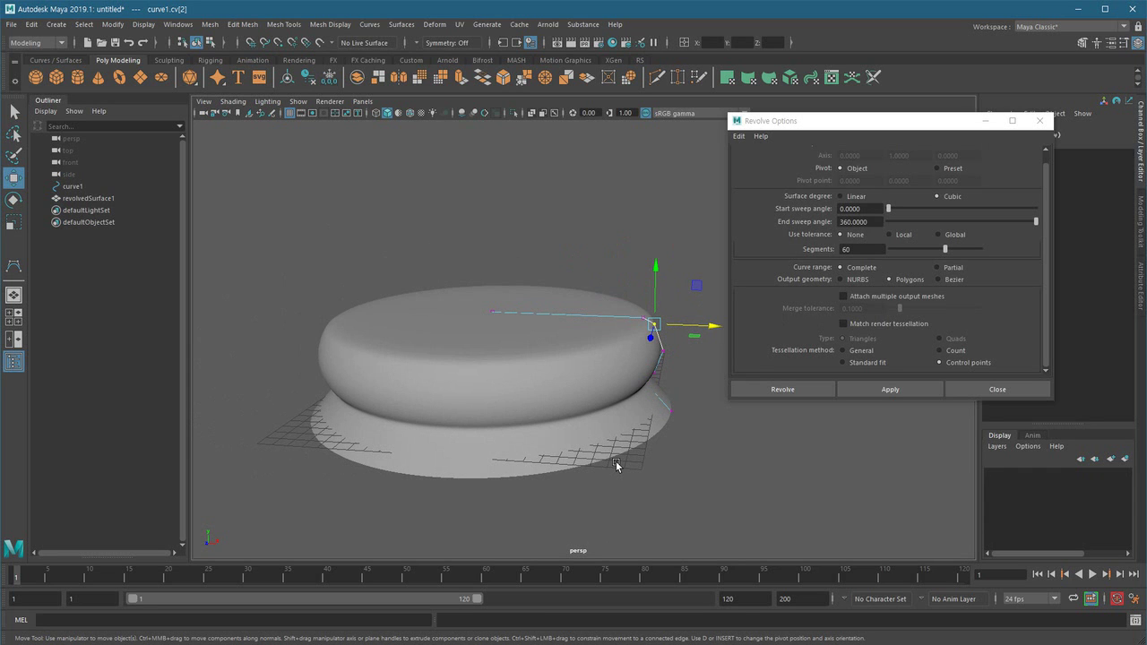
# Examine the rounded top and flared skirt of the smoothed cap from several angles
pyautogui.keyDown('alt'); pyautogui.moveTo(601, 462); pyautogui.dragTo(516, 380); pyautogui.keyUp('alt')
pyautogui.keyDown('alt'); pyautogui.moveTo(634, 397); pyautogui.dragTo(649, 436); pyautogui.keyUp('alt')
pyautogui.click(990, 393)
pyautogui.keyDown('alt'); pyautogui.moveTo(762, 458); pyautogui.dragTo(830, 440, button='middle'); pyautogui.keyUp('alt')
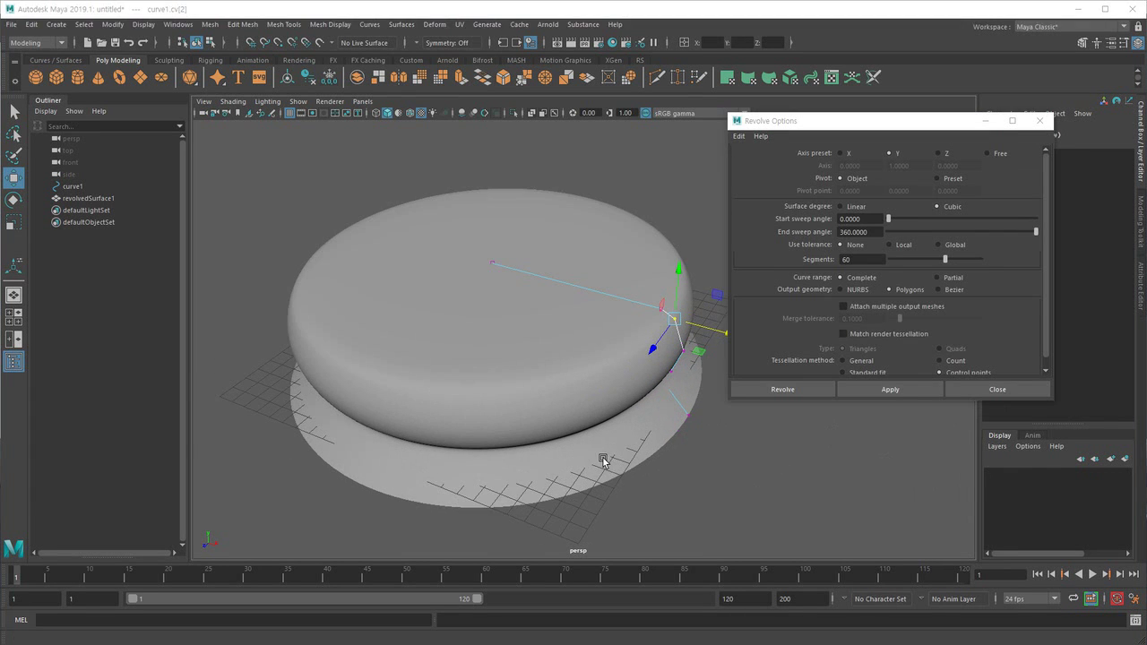
pyautogui.keyDown('alt'); pyautogui.moveTo(603, 461); pyautogui.dragTo(582, 472, button='middle'); pyautogui.keyUp('alt')
pyautogui.keyDown('alt'); pyautogui.moveTo(582, 471); pyautogui.dragTo(613, 475, button='right'); pyautogui.keyUp('alt')
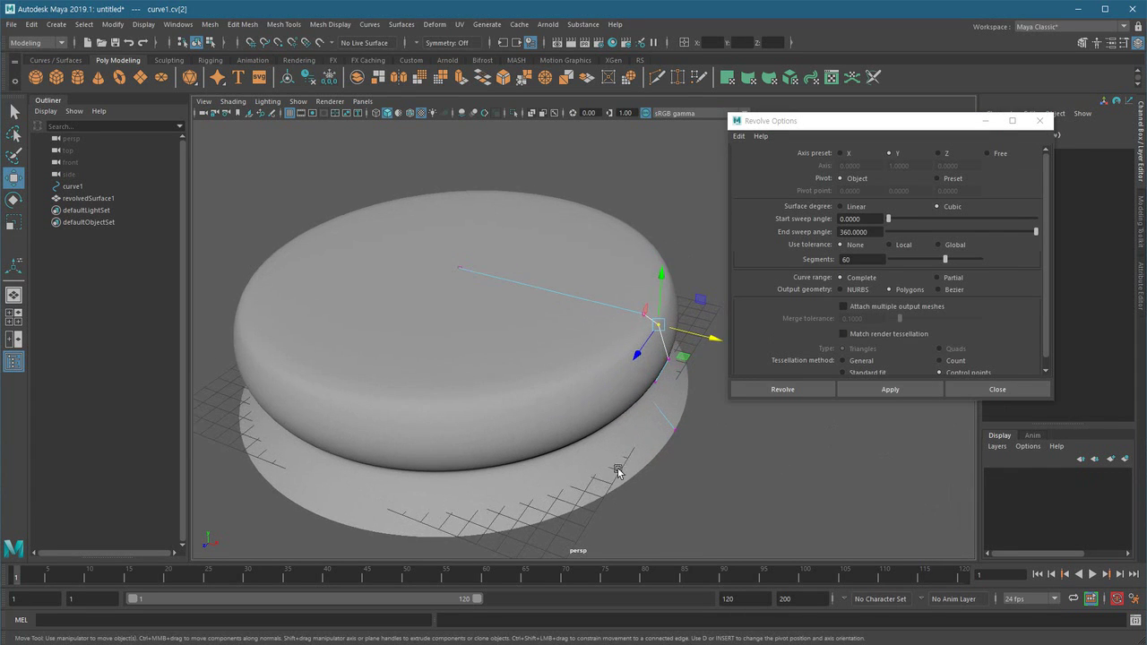
pyautogui.keyDown('alt'); pyautogui.moveTo(639, 455); pyautogui.dragTo(576, 430); pyautogui.keyUp('alt')
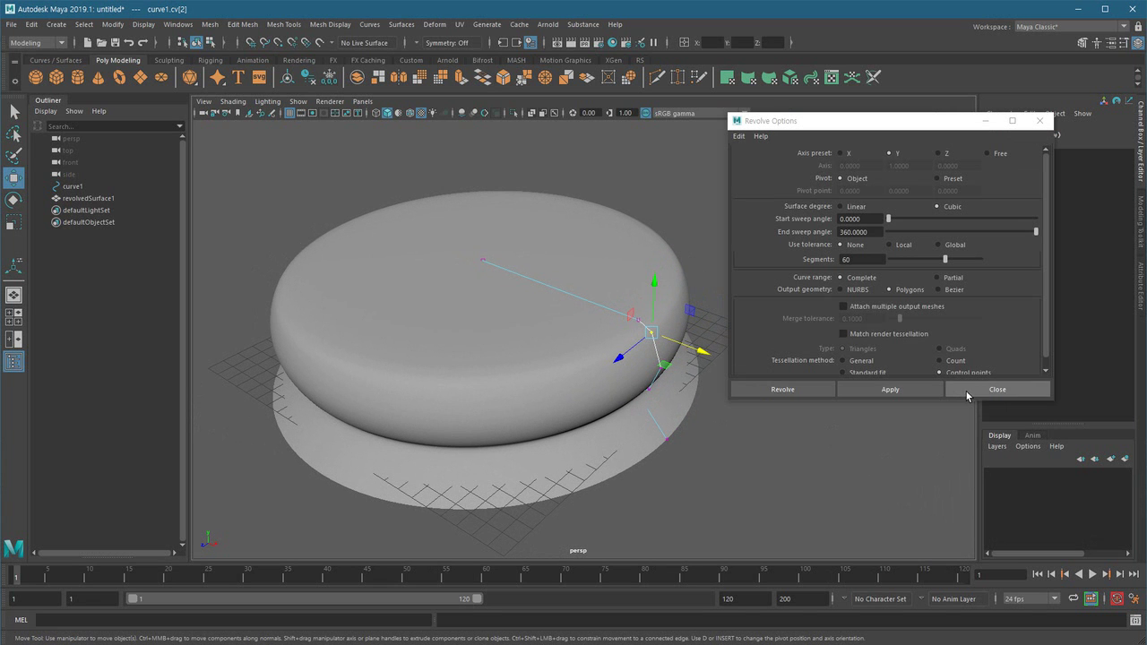
# Close the Revolve options and display the revolved surface without smooth preview
pyautogui.click(996, 389)
pyautogui.keyDown('alt'); pyautogui.moveTo(699, 454); pyautogui.dragTo(686, 461); pyautogui.keyUp('alt')
pyautogui.click(525, 371)
pyautogui.press('1')
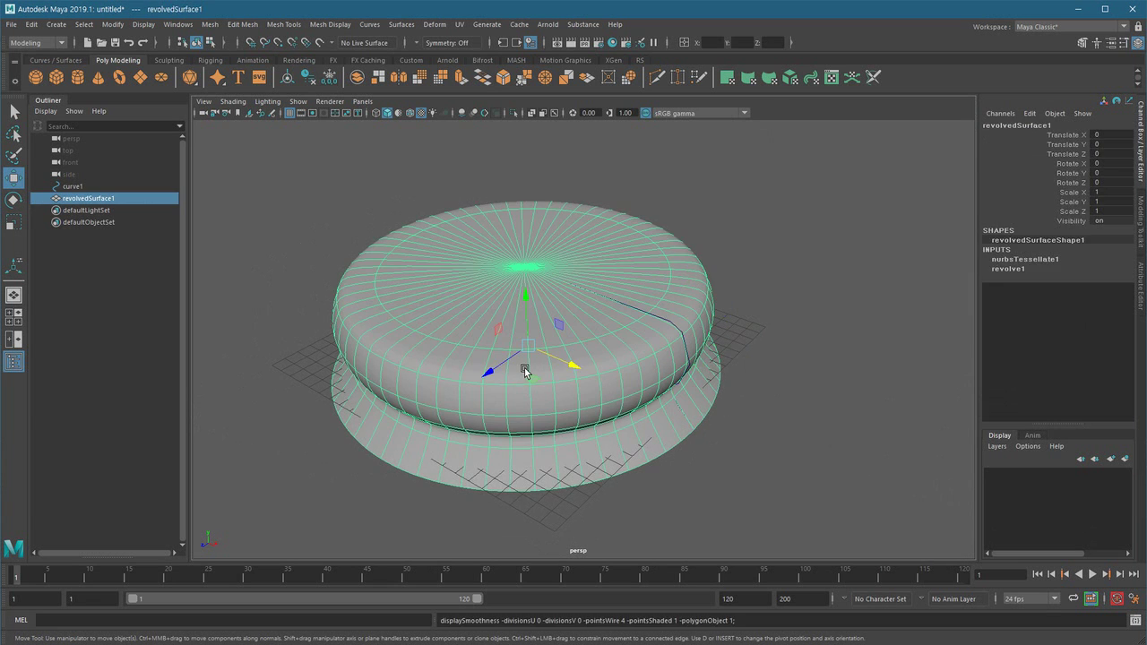
pyautogui.click(794, 403)
pyautogui.keyDown('alt'); pyautogui.moveTo(565, 443); pyautogui.dragTo(667, 451); pyautogui.keyUp('alt')
pyautogui.keyDown('alt'); pyautogui.moveTo(666, 452); pyautogui.dragTo(745, 417, button='middle'); pyautogui.keyUp('alt')
pyautogui.click(602, 424)
pyautogui.keyDown('alt'); pyautogui.moveTo(531, 466); pyautogui.dragTo(604, 467, button='right'); pyautogui.keyUp('alt')
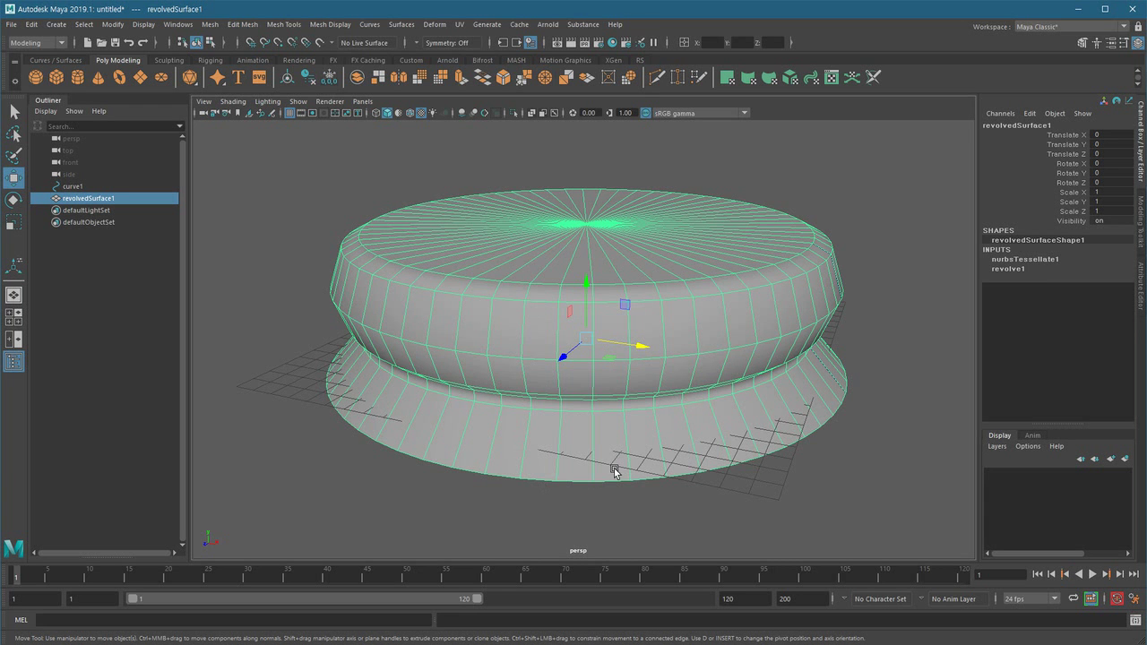
# Set the revolved surface to face selection and select two adjacent faces on its lower skirt
pyautogui.press('space')
pyautogui.moveTo(616, 461); pyautogui.dragTo(615, 528)
pyautogui.keyDown('alt'); pyautogui.moveTo(555, 436); pyautogui.dragTo(607, 466); pyautogui.keyUp('alt')
pyautogui.keyDown('alt'); pyautogui.moveTo(554, 436); pyautogui.dragTo(516, 433, button='middle'); pyautogui.keyUp('alt')
pyautogui.scroll(-1, 502, 440)
pyautogui.moveTo(670, 375); pyautogui.dragTo(670, 415, button='right')
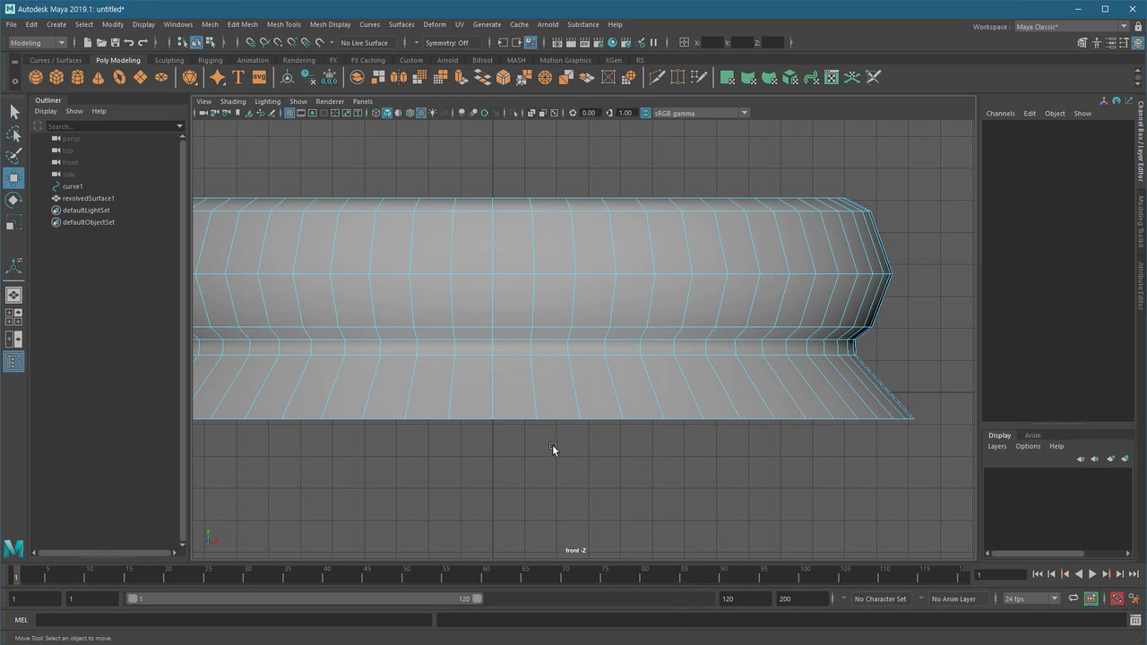
pyautogui.click(530, 398)
pyautogui.press('space')
pyautogui.moveTo(565, 355); pyautogui.dragTo(565, 358)
pyautogui.scroll(-2, 680, 419)
pyautogui.keyDown('alt'); pyautogui.moveTo(674, 405); pyautogui.dragTo(632, 424); pyautogui.keyUp('alt')
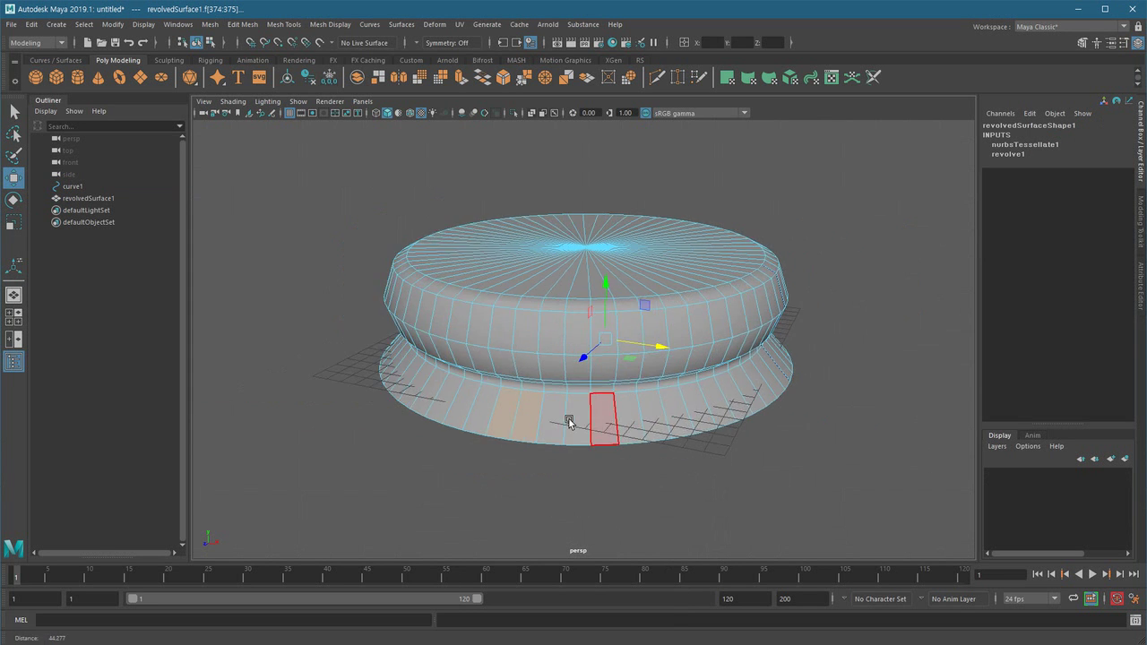
pyautogui.keyDown('alt'); pyautogui.moveTo(566, 490); pyautogui.dragTo(549, 482, button='middle'); pyautogui.keyUp('alt')
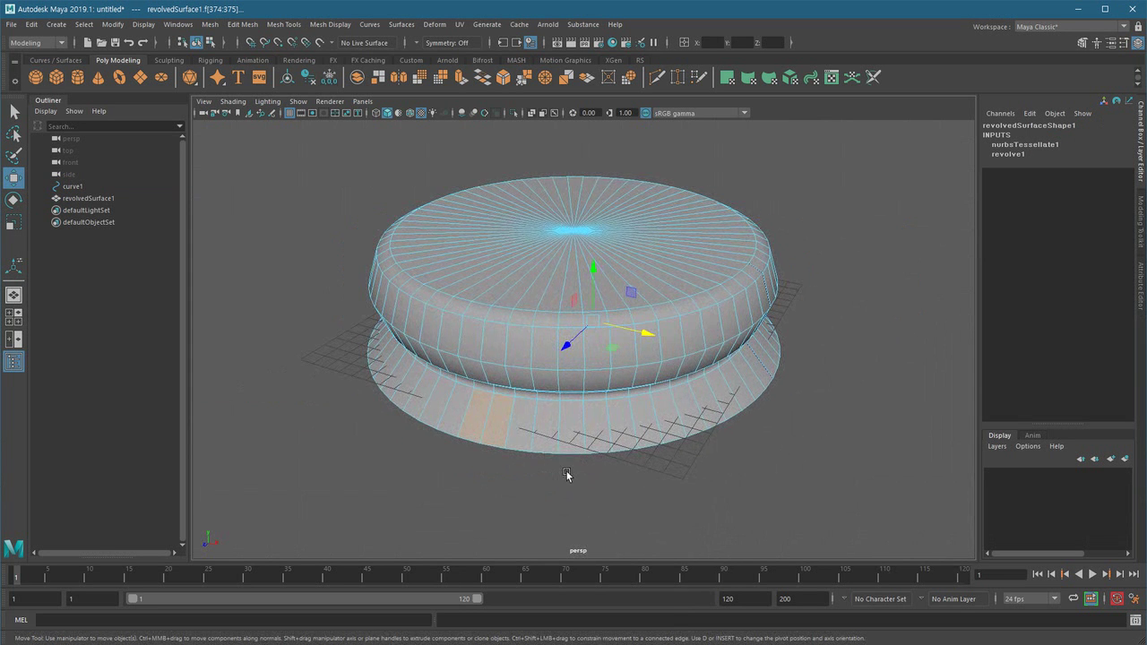
# Add further pairs of adjacent skirt faces to the selection all around the cap, skipping one face between pairs
pyautogui.keyDown('shift'); pyautogui.moveTo(550, 452); pyautogui.dragTo(534, 399); pyautogui.keyUp('shift')
pyautogui.keyDown('shift'); pyautogui.moveTo(639, 448); pyautogui.dragTo(625, 435); pyautogui.keyUp('shift')
pyautogui.keyDown('alt'); pyautogui.moveTo(675, 487); pyautogui.dragTo(625, 499); pyautogui.keyUp('alt')
pyautogui.keyDown('alt'); pyautogui.moveTo(625, 499); pyautogui.dragTo(594, 500, button='middle'); pyautogui.keyUp('alt')
pyautogui.keyDown('shift'); pyautogui.moveTo(609, 454); pyautogui.dragTo(609, 454); pyautogui.keyUp('shift')
pyautogui.keyDown('shift'); pyautogui.moveTo(689, 446); pyautogui.dragTo(689, 446); pyautogui.keyUp('shift')
pyautogui.keyDown('alt'); pyautogui.moveTo(689, 448); pyautogui.dragTo(575, 448); pyautogui.keyUp('alt')
pyautogui.keyDown('alt'); pyautogui.moveTo(661, 431); pyautogui.dragTo(589, 496); pyautogui.keyUp('alt')
pyautogui.keyDown('shift'); pyautogui.click(609, 456); pyautogui.keyUp('shift')
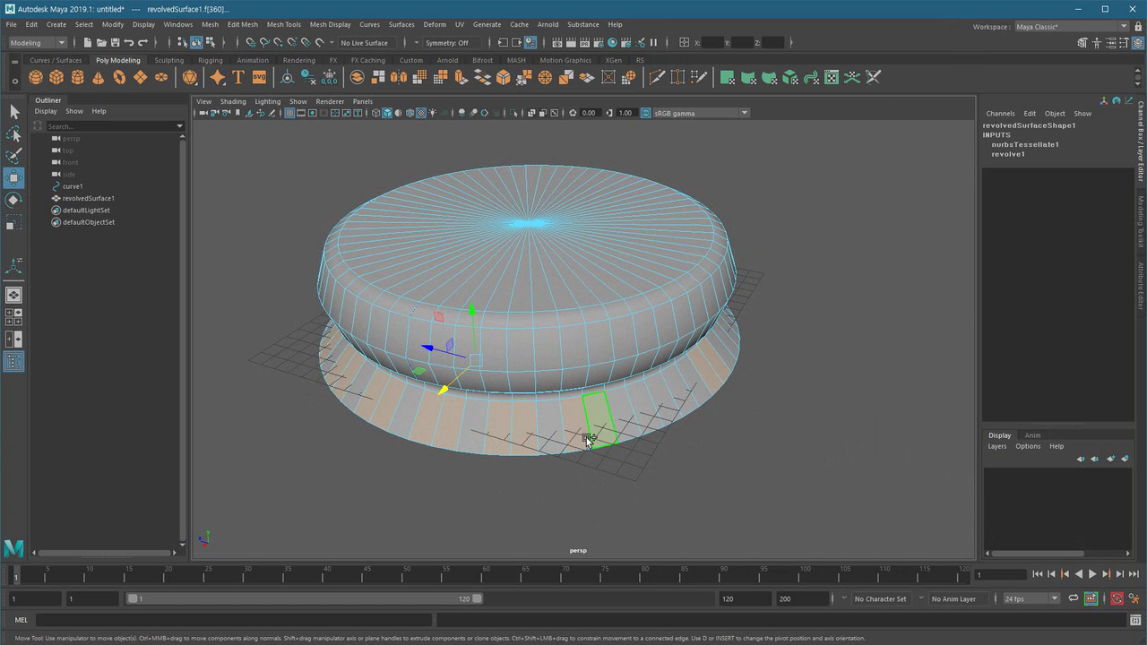
pyautogui.keyDown('alt'); pyautogui.moveTo(657, 420); pyautogui.dragTo(573, 483); pyautogui.keyUp('alt')
pyautogui.keyDown('shift'); pyautogui.click(577, 437); pyautogui.keyUp('shift')
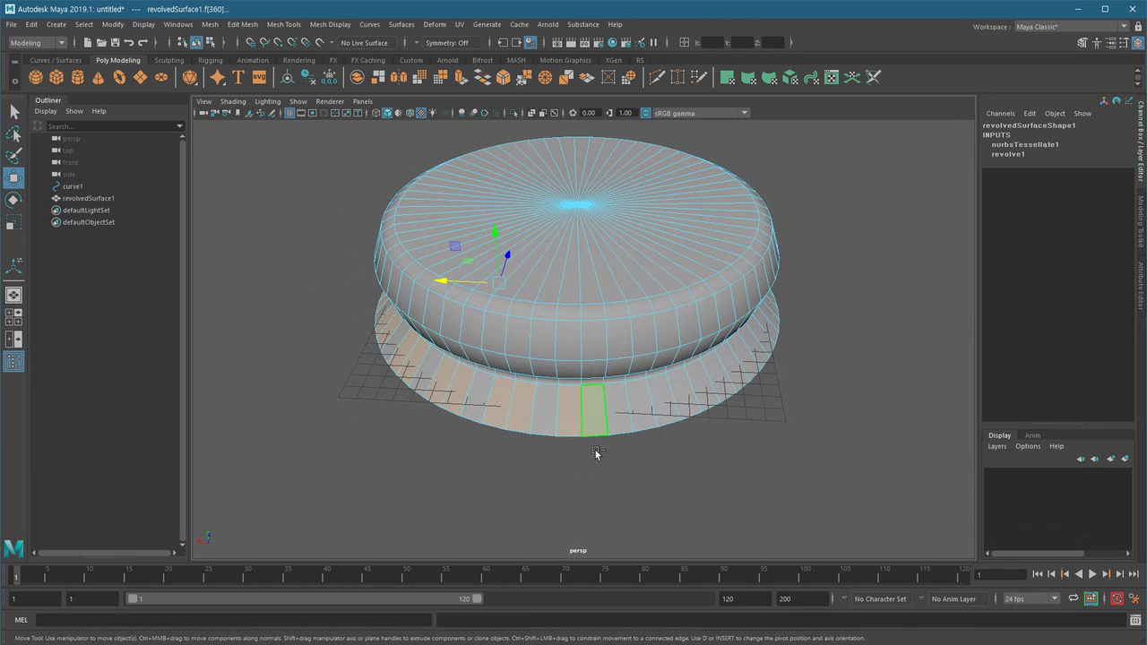
pyautogui.keyDown('alt'); pyautogui.moveTo(648, 417); pyautogui.dragTo(570, 492); pyautogui.keyUp('alt')
pyautogui.keyDown('shift'); pyautogui.click(548, 457); pyautogui.keyUp('shift')
pyautogui.keyDown('shift'); pyautogui.click(618, 450); pyautogui.keyUp('shift')
pyautogui.keyDown('alt'); pyautogui.moveTo(716, 439); pyautogui.dragTo(549, 473); pyautogui.keyUp('alt')
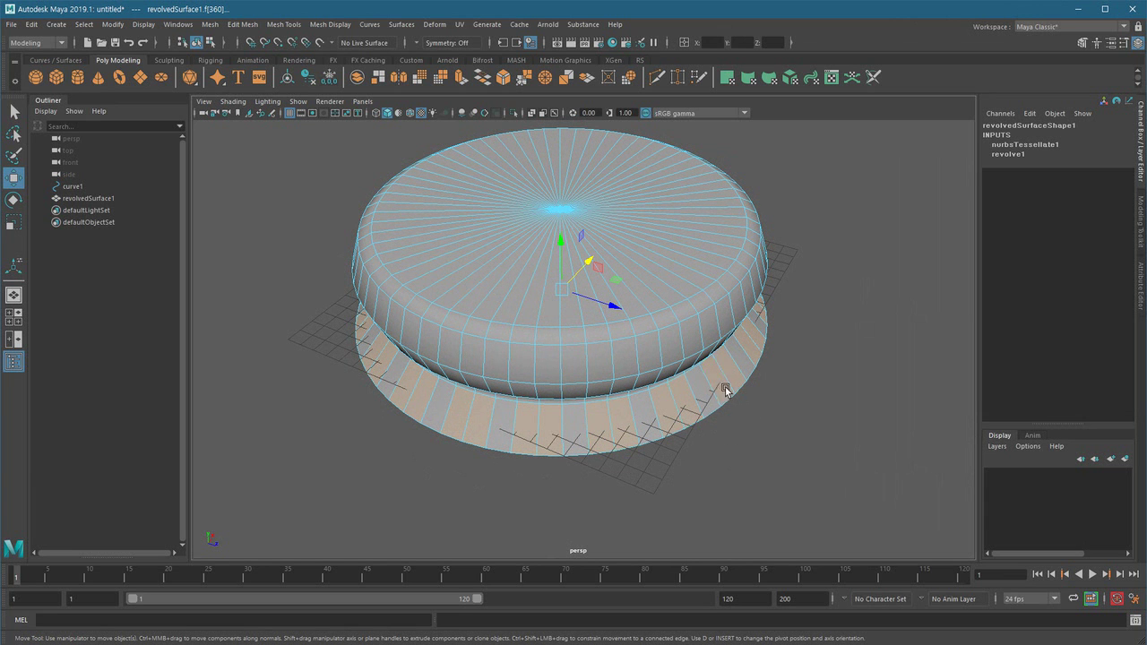
# Check the pattern of selected skirt faces from the top view in wireframe and return to shaded perspective
pyautogui.press('space')
pyautogui.moveTo(776, 456); pyautogui.dragTo(550, 450)
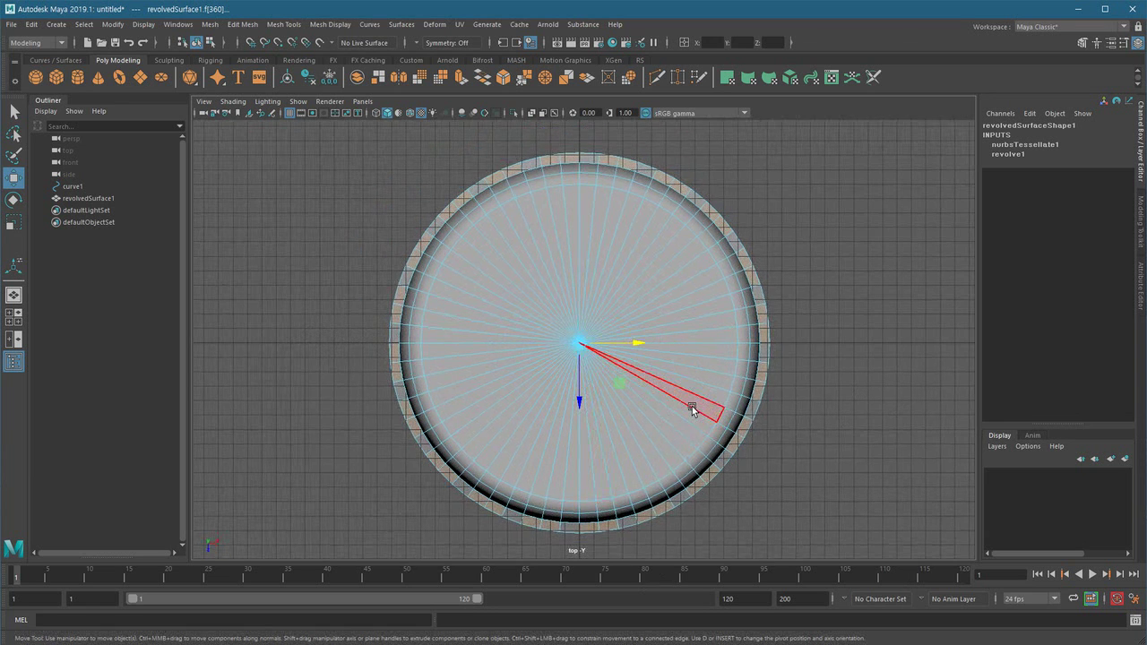
pyautogui.press('4')
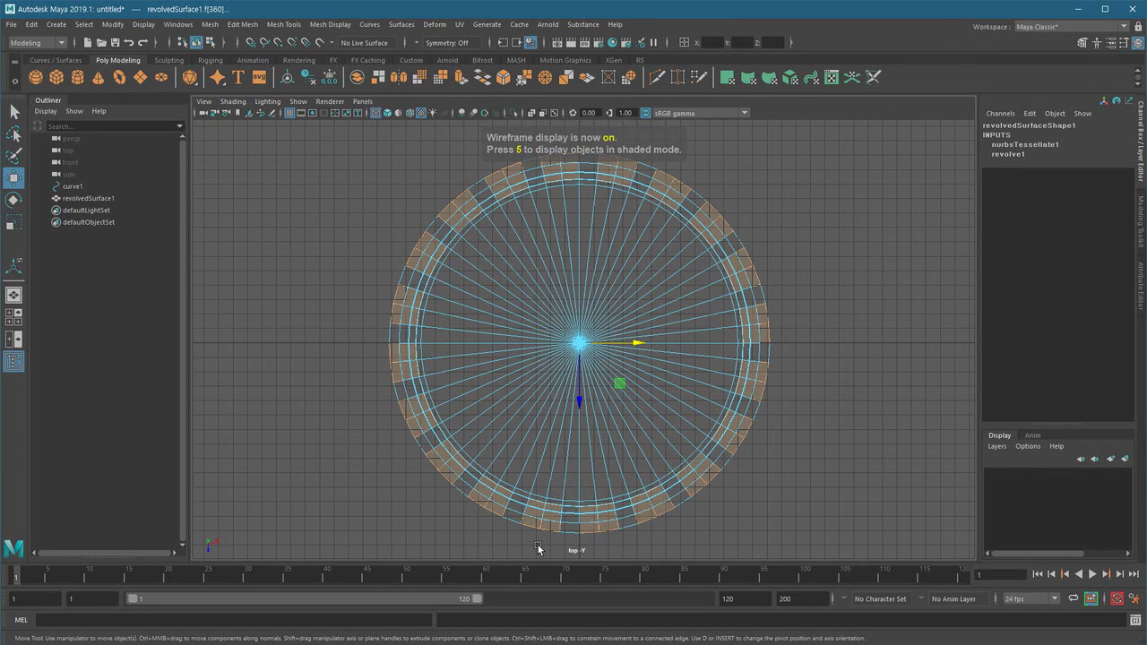
pyautogui.press('space')
pyautogui.moveTo(764, 288); pyautogui.dragTo(755, 394)
pyautogui.press('4')
pyautogui.press('5')
# Extrude the selected skirt faces inward with a thickness of -1.02 and an offset of 0.18, using smooth preview
pyautogui.keyDown('shift'); pyautogui.moveTo(783, 260); pyautogui.dragTo(786, 296, button='right'); pyautogui.keyUp('shift')
pyautogui.keyDown('alt'); pyautogui.moveTo(712, 438); pyautogui.dragTo(845, 260); pyautogui.keyUp('alt')
pyautogui.moveTo(838, 158); pyautogui.dragTo(792, 173)
pyautogui.keyDown('alt'); pyautogui.moveTo(556, 368); pyautogui.dragTo(580, 377); pyautogui.keyUp('alt')
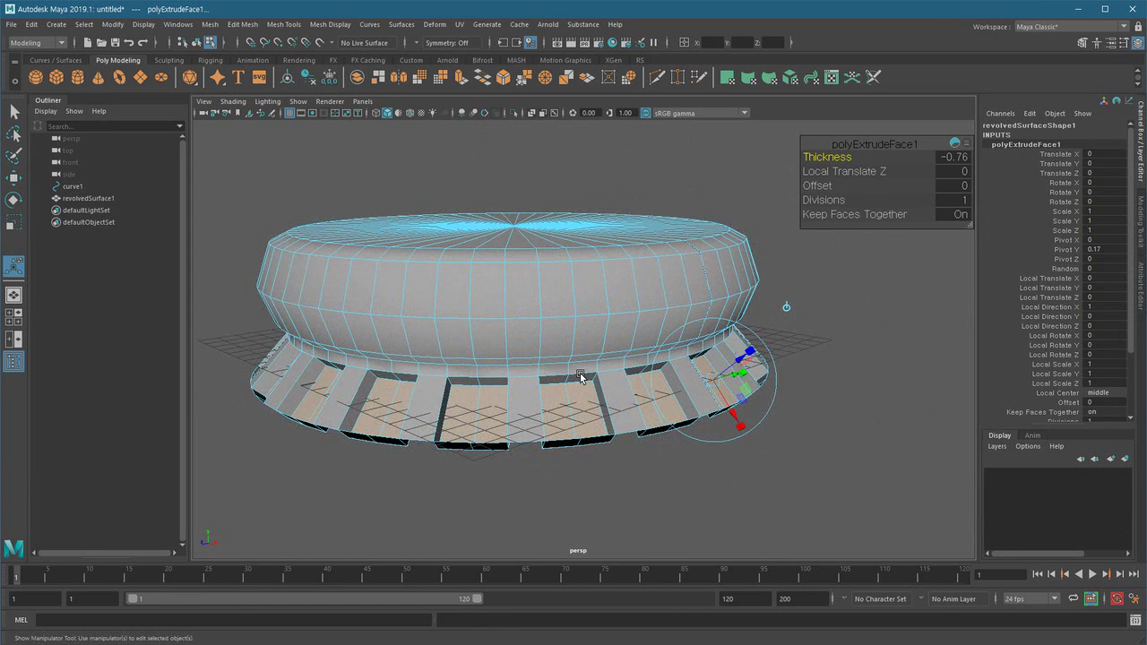
pyautogui.press('3')
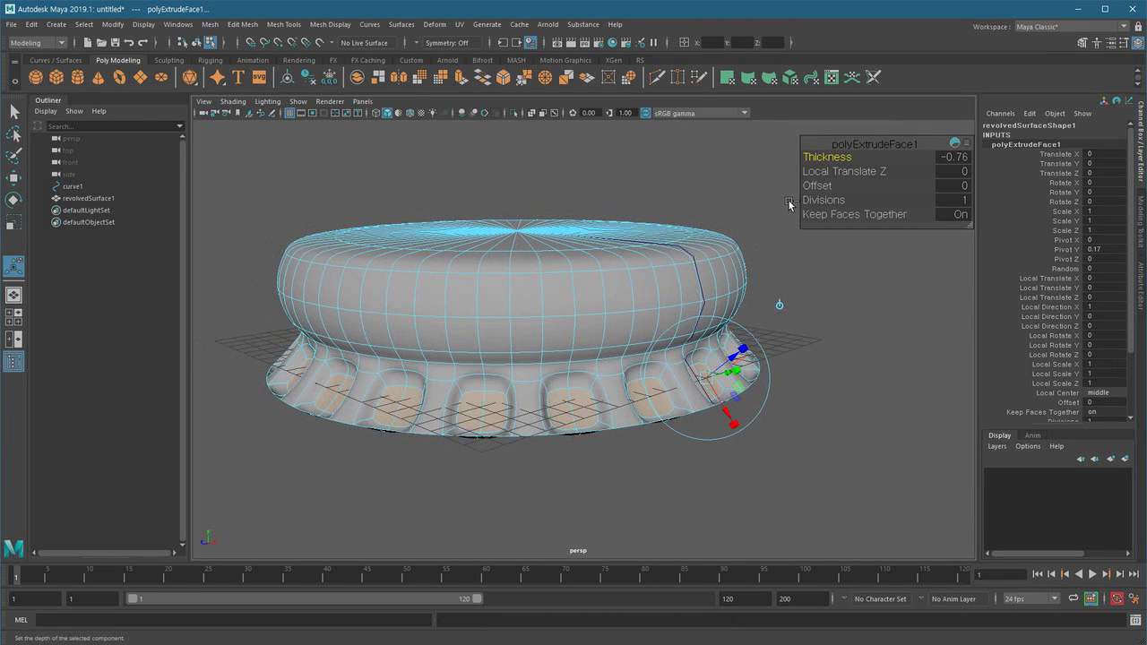
pyautogui.moveTo(829, 158)
pyautogui.mouseDown()
pyautogui.moveTo(809, 157)
pyautogui.moveTo(842, 160)
pyautogui.moveTo(810, 168)
pyautogui.mouseUp()
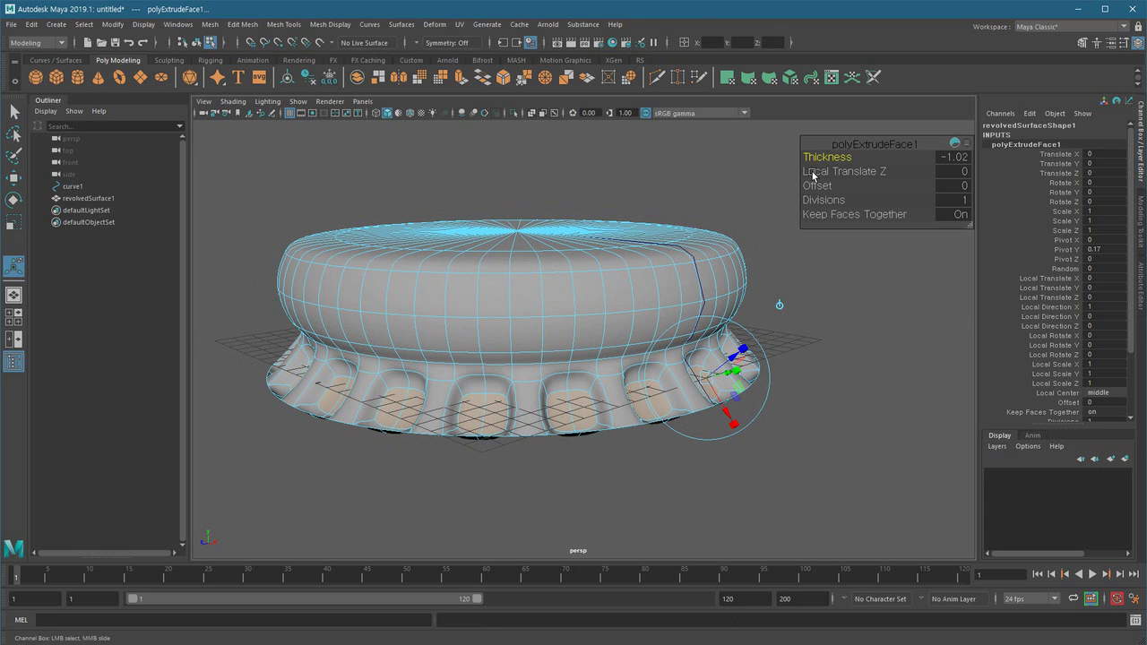
pyautogui.moveTo(817, 186); pyautogui.dragTo(833, 186)
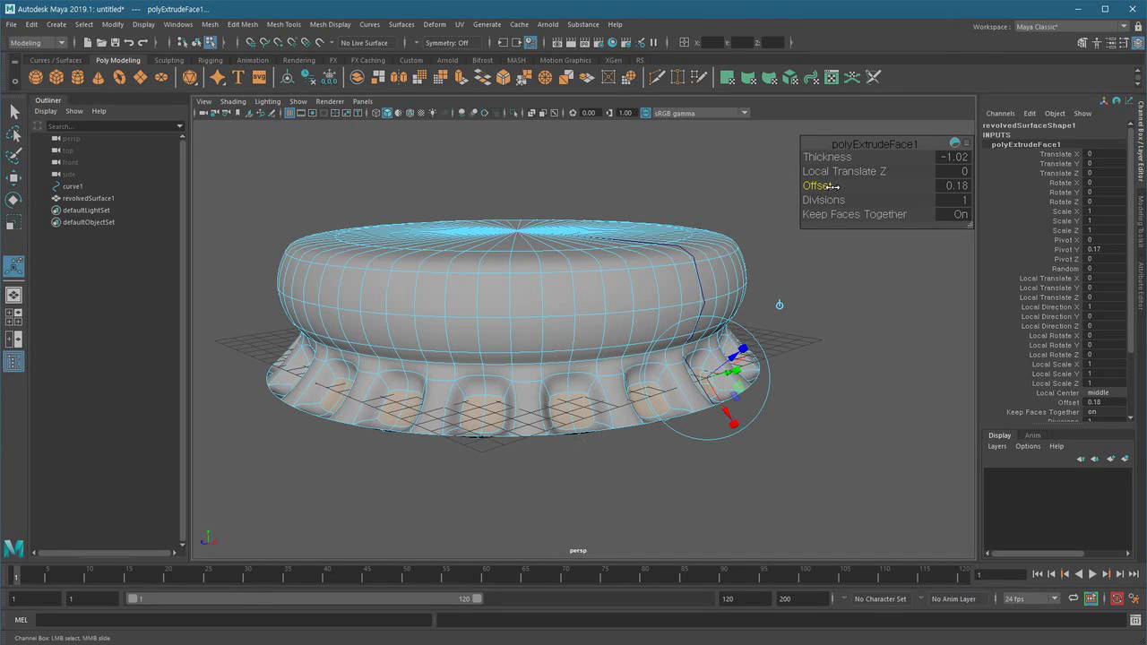
# Leave the extrusion, select the whole cap without smooth preview and turn it to show its underside
pyautogui.keyDown('alt'); pyautogui.moveTo(740, 462); pyautogui.dragTo(636, 482); pyautogui.keyUp('alt')
pyautogui.press('q')
pyautogui.click(705, 325)
pyautogui.click(510, 426)
pyautogui.keyDown('alt'); pyautogui.moveTo(511, 425); pyautogui.dragTo(652, 441); pyautogui.keyUp('alt')
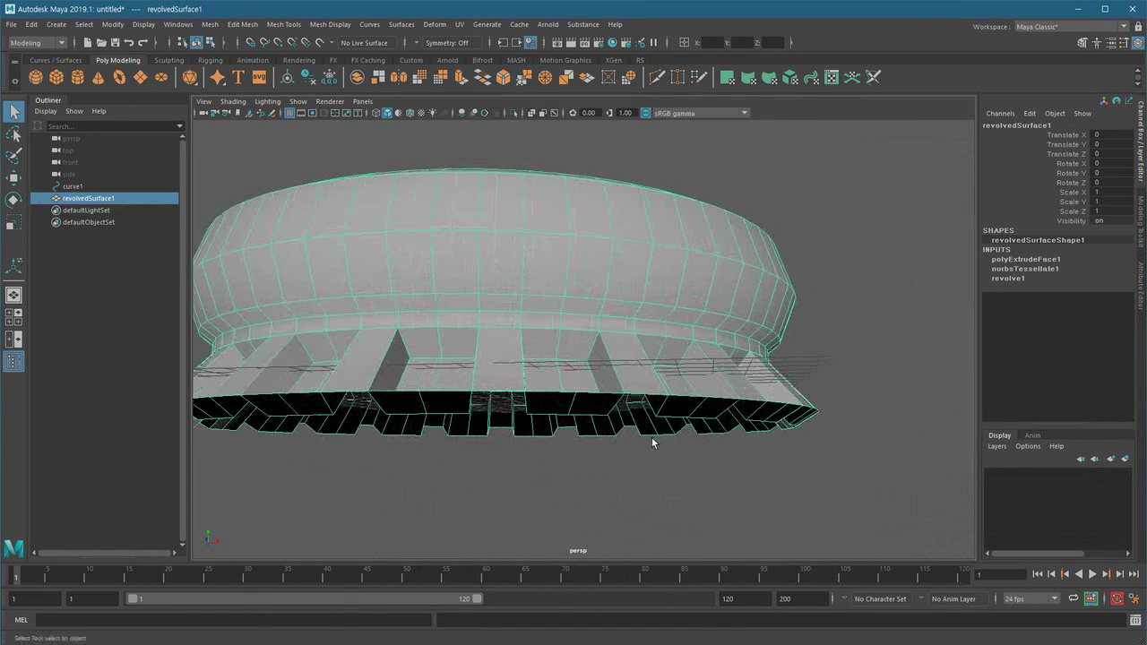
pyautogui.keyDown('alt'); pyautogui.moveTo(437, 452); pyautogui.dragTo(481, 352); pyautogui.keyUp('alt')
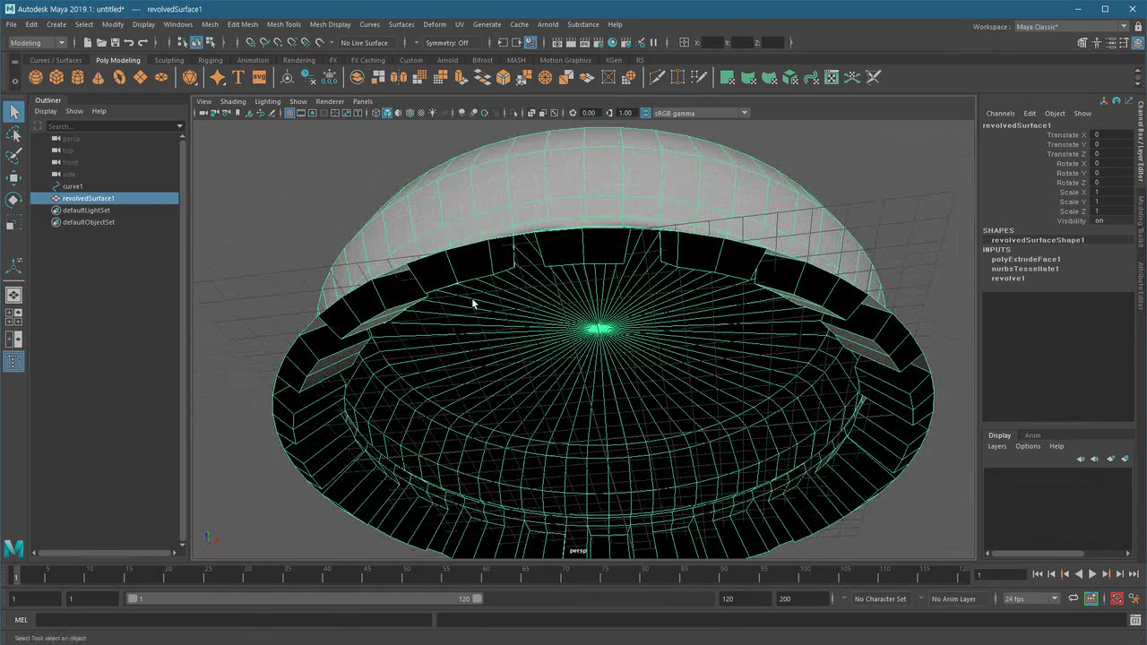
# Select two adjacent bottom-facing faces under a rim recess, select all similar faces with tolerance 0.0010, and delete them
pyautogui.moveTo(448, 275); pyautogui.dragTo(436, 300, button='right')
pyautogui.click(451, 282)
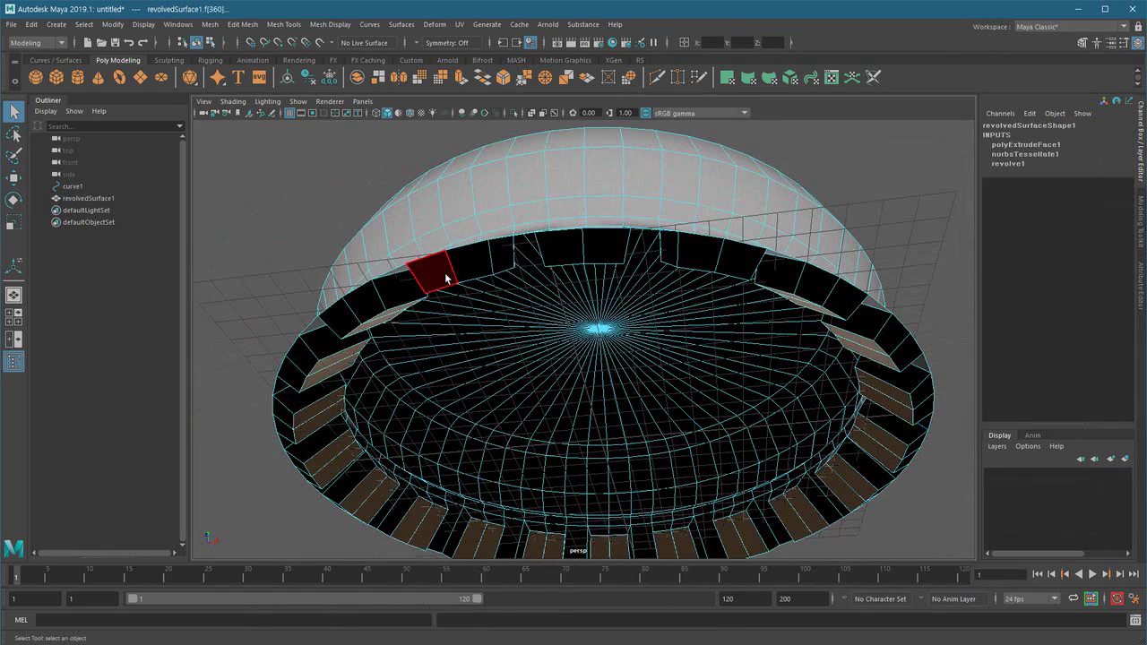
pyautogui.keyDown('shift'); pyautogui.click(472, 262); pyautogui.keyUp('shift')
pyautogui.keyDown('alt'); pyautogui.moveTo(552, 301); pyautogui.dragTo(512, 389); pyautogui.keyUp('alt')
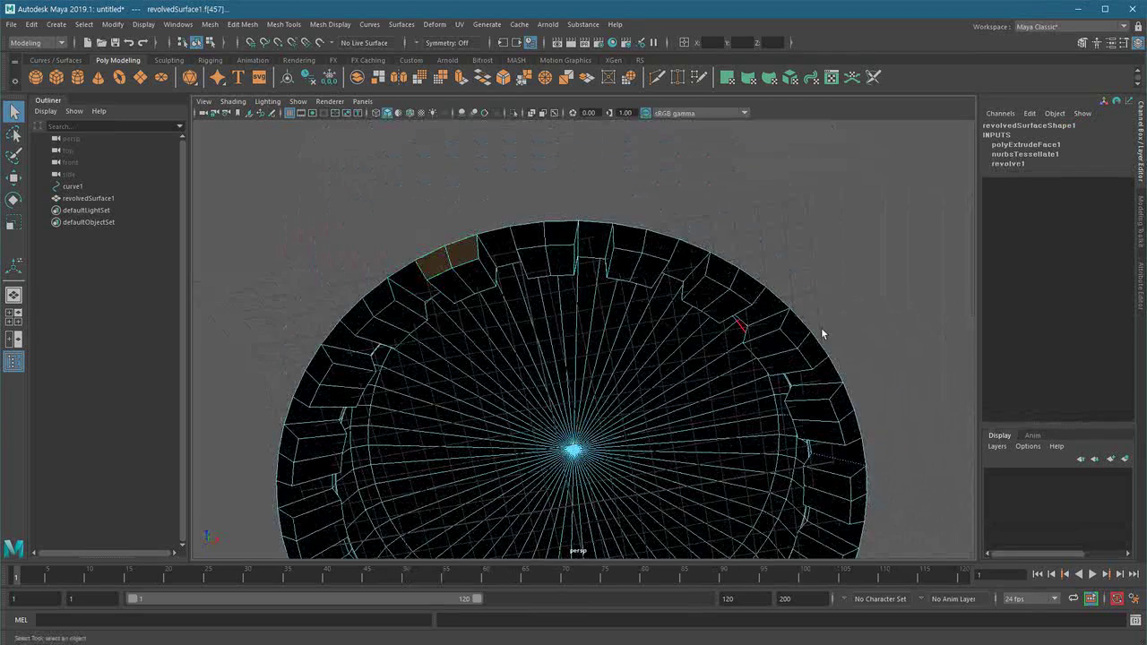
pyautogui.keyDown('alt'); pyautogui.moveTo(873, 302); pyautogui.dragTo(573, 295); pyautogui.keyUp('alt')
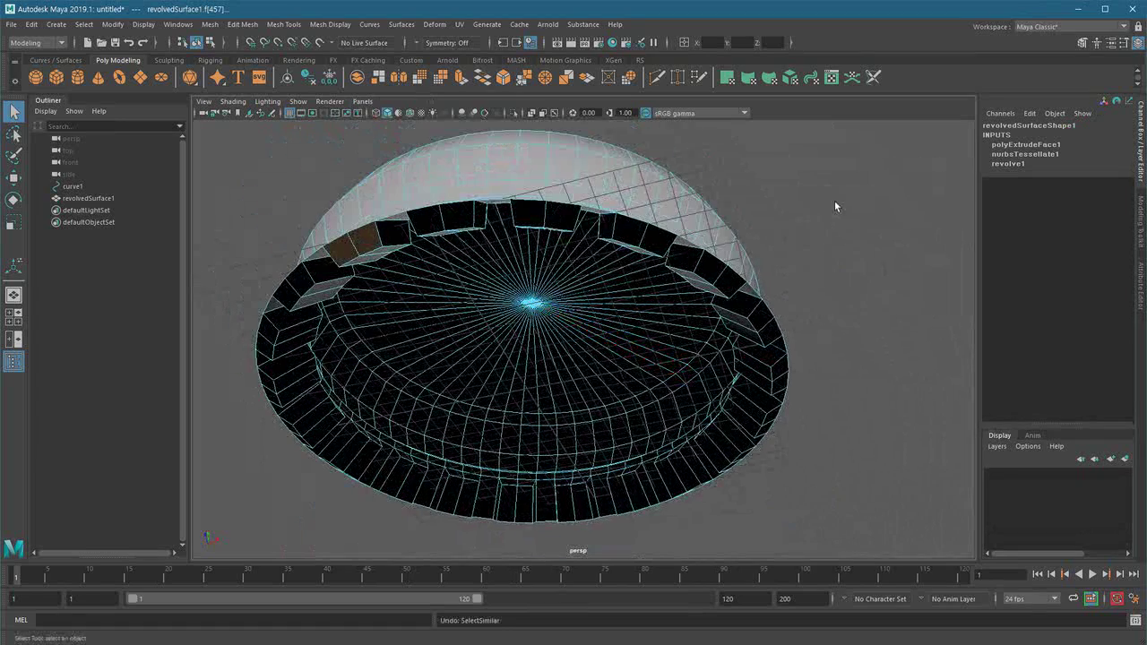
pyautogui.moveTo(833, 175); pyautogui.dragTo(877, 318, button='right')
pyautogui.click(741, 137)
pyautogui.click(768, 159)
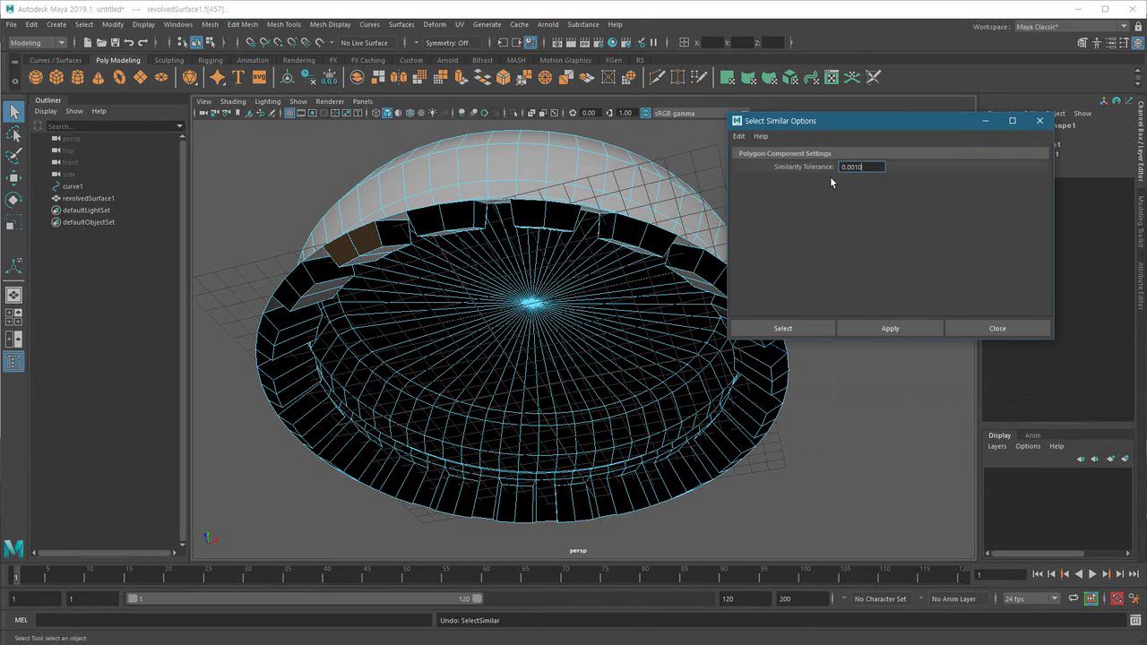
pyautogui.click(891, 328)
pyautogui.click(993, 326)
pyautogui.keyDown('alt'); pyautogui.moveTo(663, 224); pyautogui.dragTo(595, 261); pyautogui.keyUp('alt')
pyautogui.keyDown('alt'); pyautogui.moveTo(595, 260); pyautogui.dragTo(686, 311, button='right'); pyautogui.keyUp('alt')
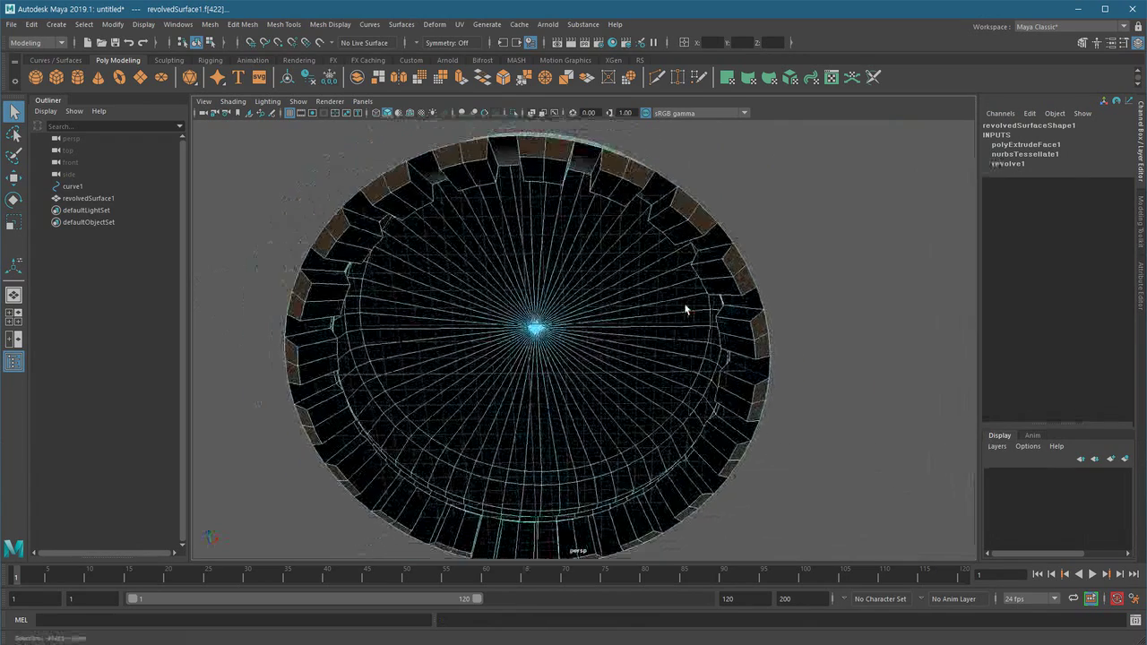
pyautogui.press('Delete')
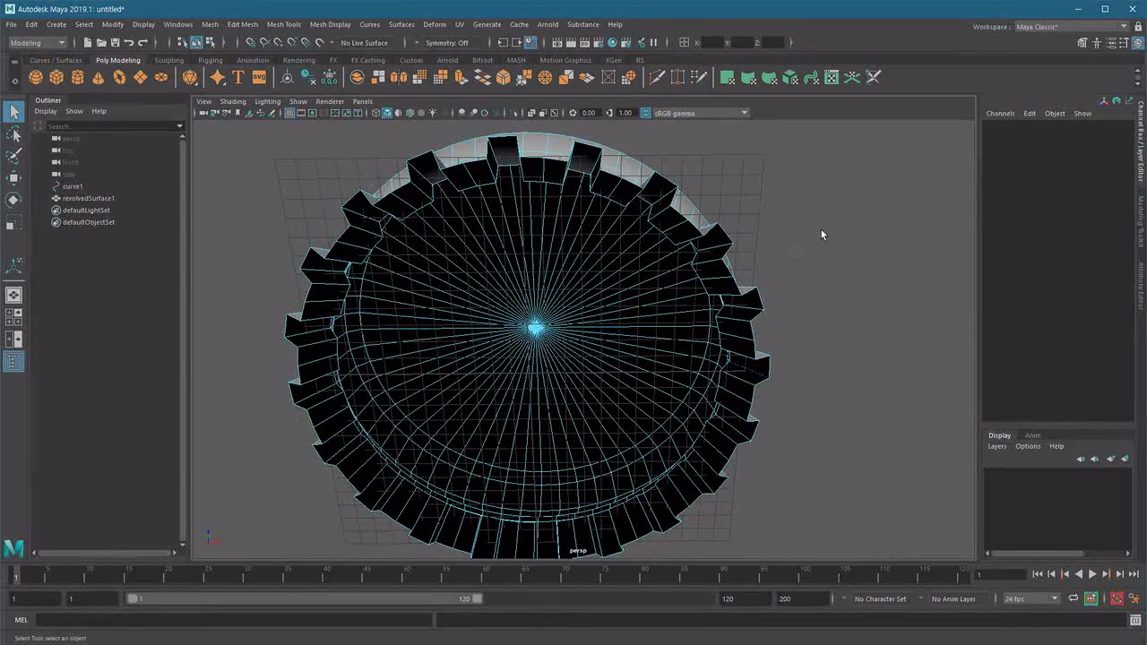
# Select the middle bottom vertex of a recessed skirt panel, extend the selection to all similar vertices, and hide the viewport grid
pyautogui.keyDown('alt'); pyautogui.moveTo(826, 231); pyautogui.dragTo(661, 292, button='right'); pyautogui.keyUp('alt')
pyautogui.keyDown('alt'); pyautogui.moveTo(662, 292); pyautogui.dragTo(589, 403); pyautogui.keyUp('alt')
pyautogui.keyDown('alt'); pyautogui.moveTo(589, 402); pyautogui.dragTo(662, 400, button='right'); pyautogui.keyUp('alt')
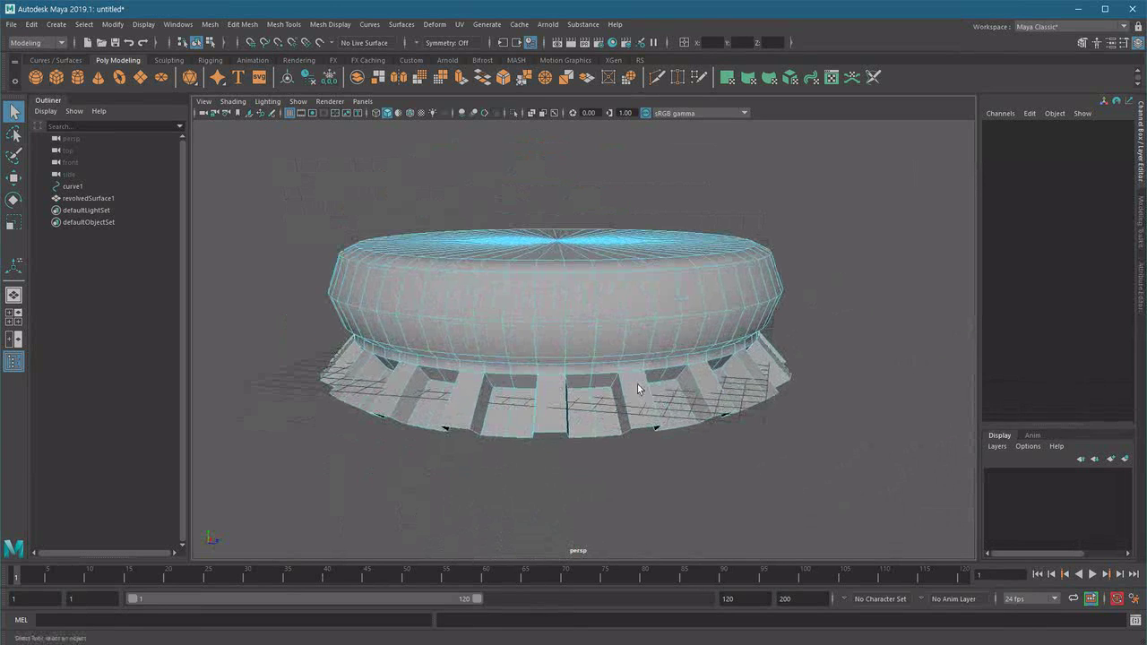
pyautogui.moveTo(570, 340); pyautogui.dragTo(448, 340, button='right')
pyautogui.keyDown('alt'); pyautogui.moveTo(448, 385); pyautogui.dragTo(568, 407, button='right'); pyautogui.keyUp('alt')
pyautogui.keyDown('alt'); pyautogui.moveTo(569, 407); pyautogui.dragTo(562, 383, button='middle'); pyautogui.keyUp('alt')
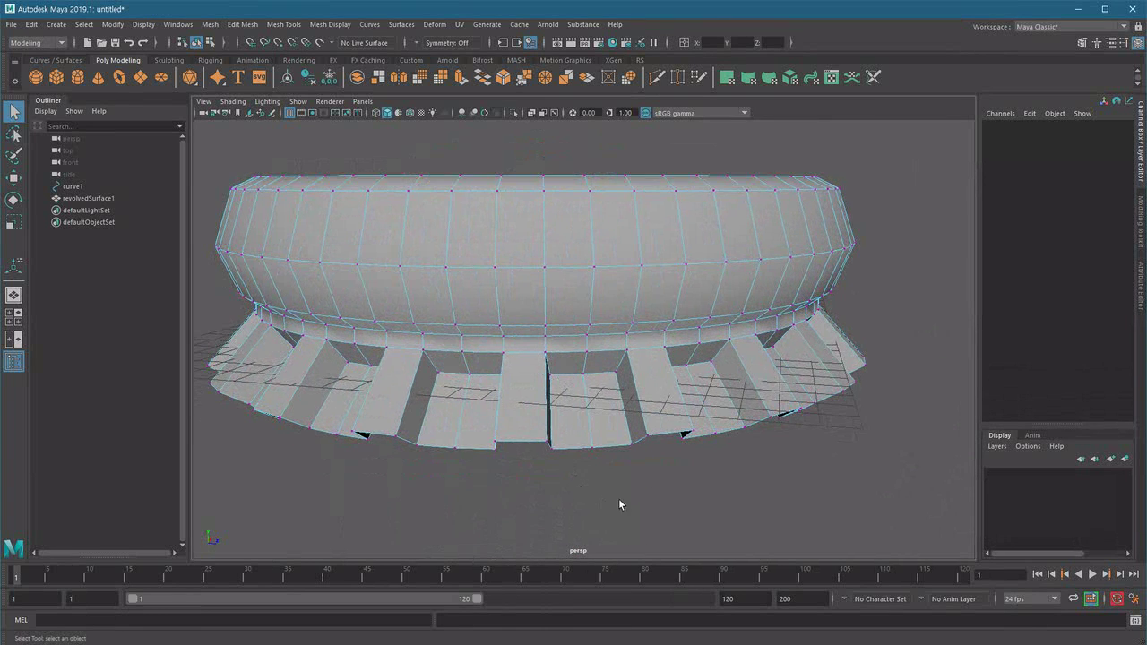
pyautogui.moveTo(581, 437); pyautogui.dragTo(581, 437)
pyautogui.keyDown('alt'); pyautogui.moveTo(598, 479); pyautogui.dragTo(455, 330); pyautogui.keyUp('alt')
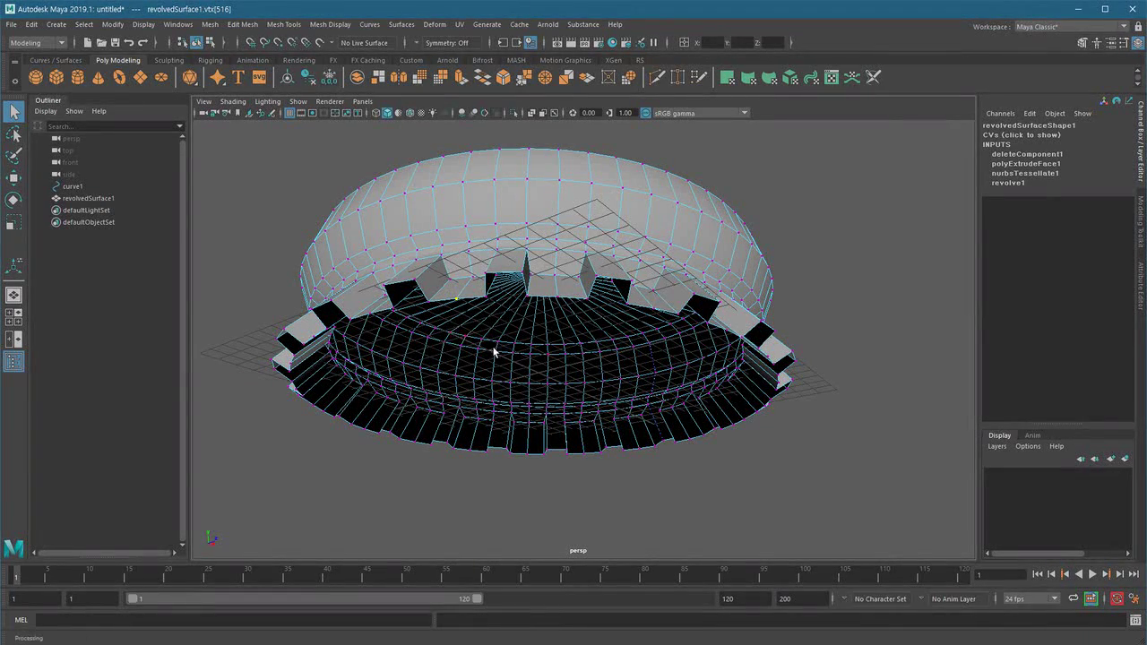
pyautogui.moveTo(833, 205); pyautogui.dragTo(705, 424, button='right')
pyautogui.keyDown('alt'); pyautogui.moveTo(705, 424); pyautogui.dragTo(568, 392); pyautogui.keyUp('alt')
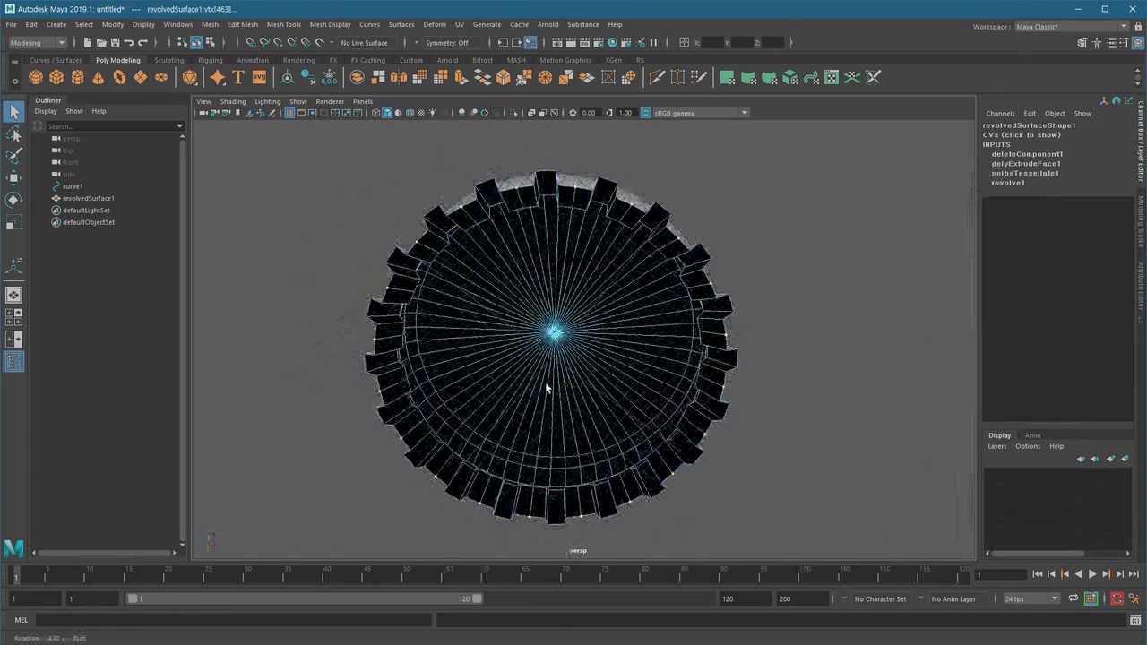
pyautogui.click(289, 113)
pyautogui.click(290, 116)
# Scale the selected rim vertices uniformly with the Object axis orientation, turn off smooth preview and clear the selection
pyautogui.keyDown('alt'); pyautogui.moveTo(591, 269); pyautogui.dragTo(650, 436); pyautogui.keyUp('alt')
pyautogui.press('r')
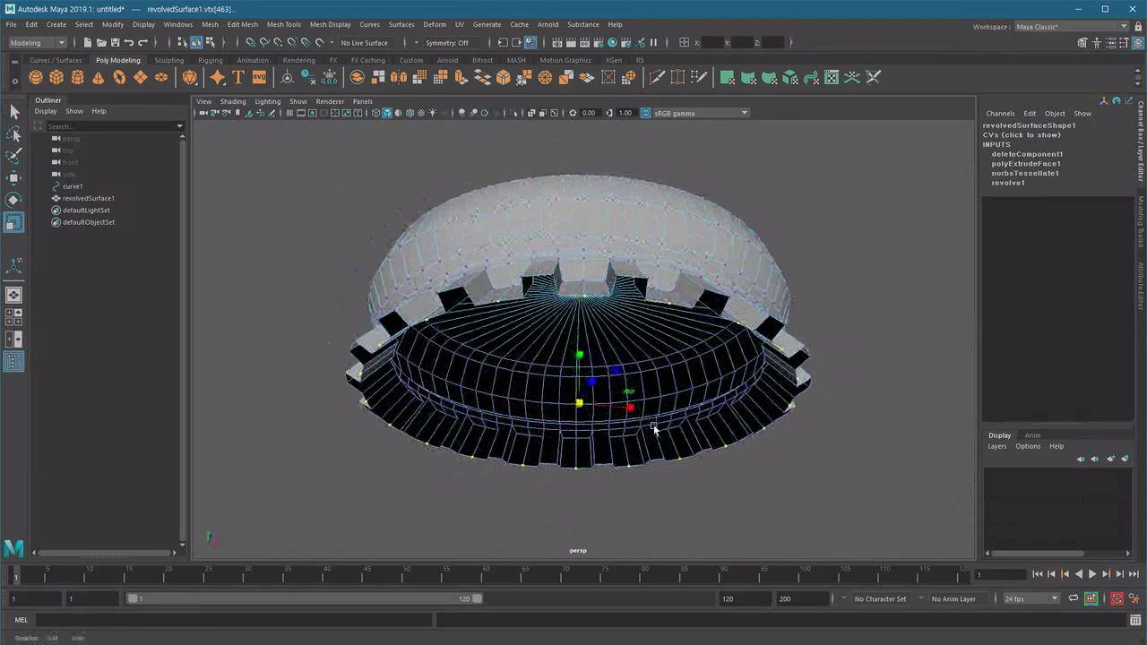
pyautogui.click(576, 405)
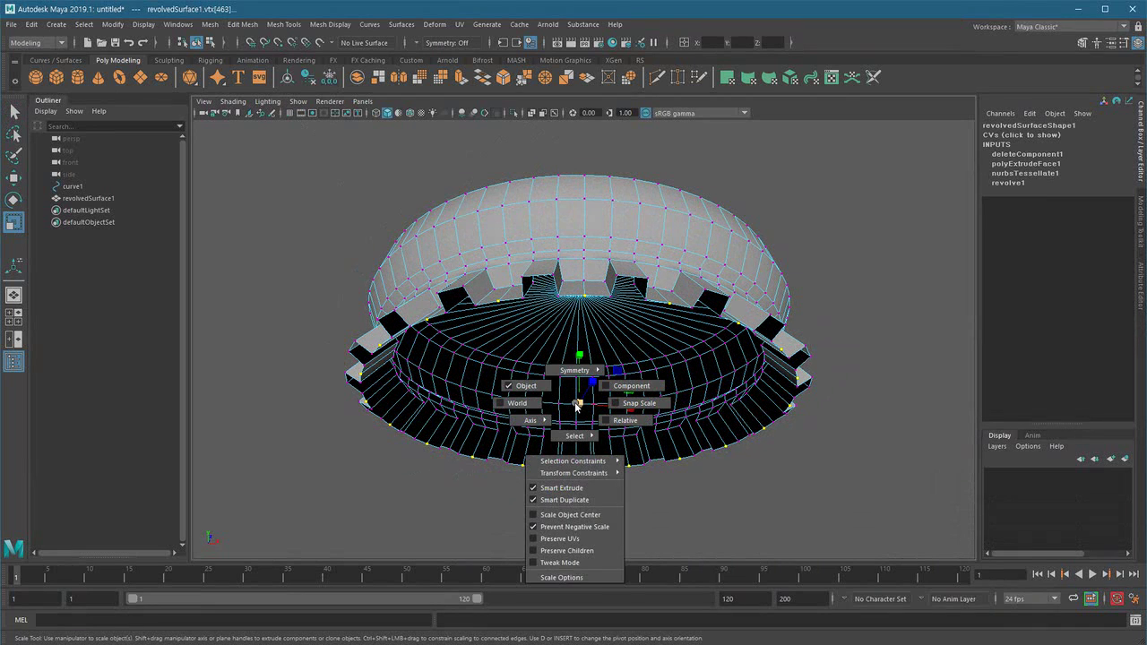
pyautogui.click(526, 386)
pyautogui.moveTo(547, 418)
pyautogui.keyDown('alt'); pyautogui.mouseDown()
pyautogui.moveTo(568, 440)
pyautogui.moveTo(615, 456)
pyautogui.moveTo(574, 408)
pyautogui.moveTo(578, 420)
pyautogui.moveTo(643, 371)
pyautogui.moveTo(618, 359)
pyautogui.moveTo(591, 428)
pyautogui.mouseUp(); pyautogui.keyUp('alt')
pyautogui.keyDown('alt'); pyautogui.moveTo(590, 430); pyautogui.dragTo(564, 473); pyautogui.keyUp('alt')
pyautogui.moveTo(597, 361); pyautogui.dragTo(714, 428)
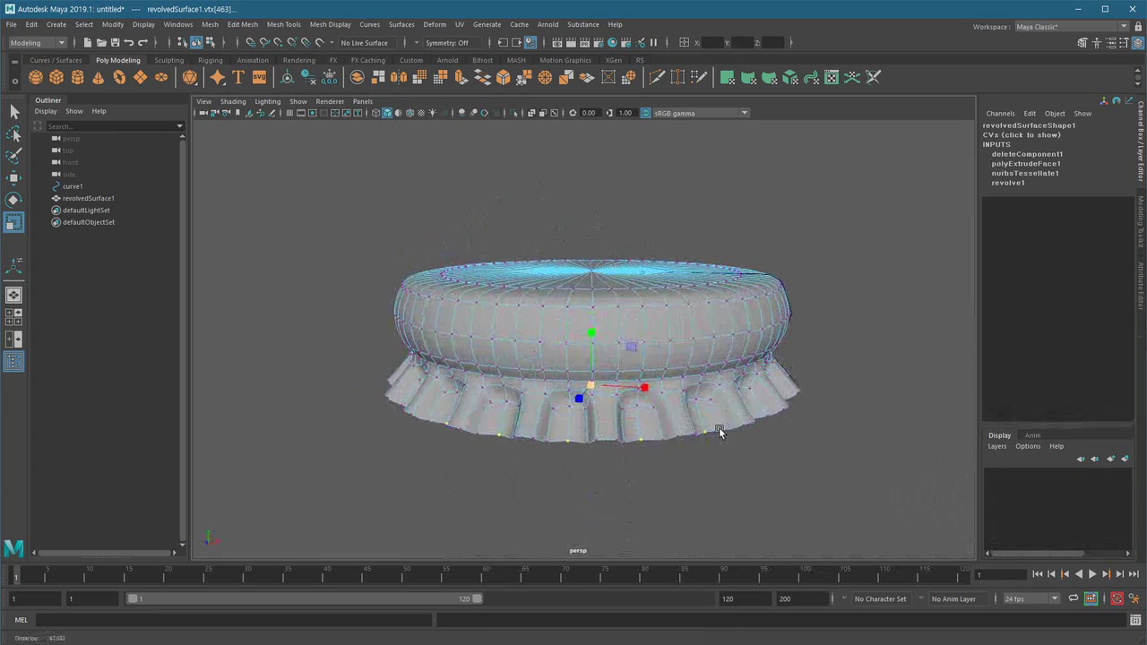
pyautogui.keyDown('alt'); pyautogui.moveTo(714, 427); pyautogui.dragTo(714, 411, button='right'); pyautogui.keyUp('alt')
pyautogui.press('1')
pyautogui.click(822, 312)
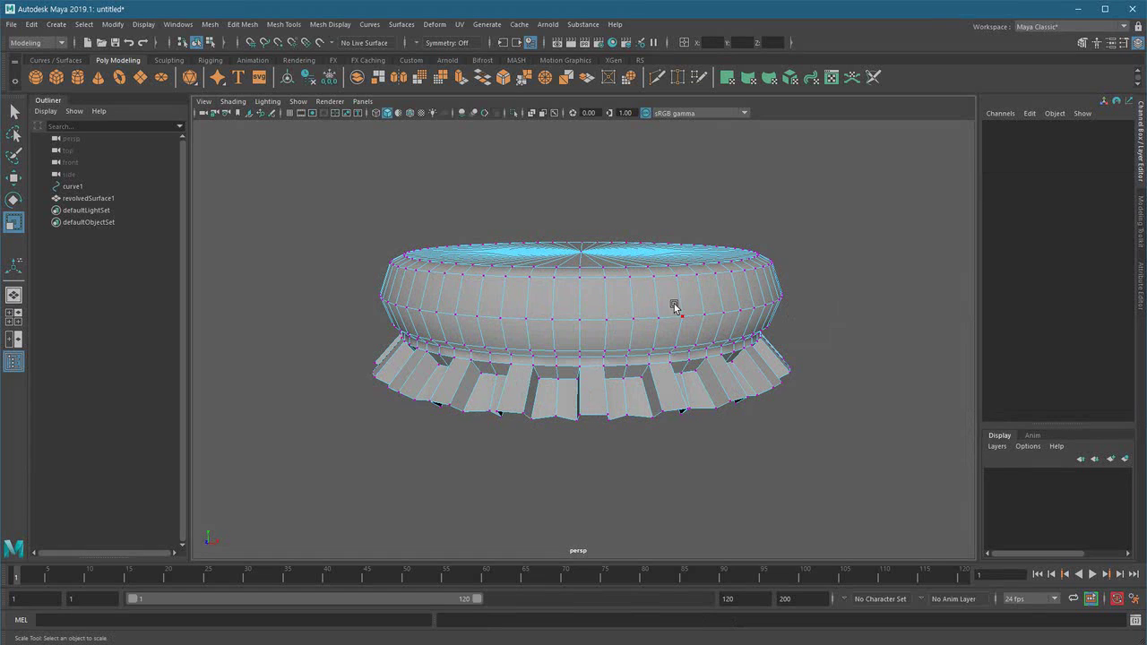
# Cut a horizontal edge line around the crimped skirt with the Multi-Cut tool in the front view and leave the tool
pyautogui.click(704, 308)
pyautogui.keyDown('shift'); pyautogui.moveTo(480, 291); pyautogui.dragTo(349, 291, button='right'); pyautogui.keyUp('shift')
pyautogui.keyDown('alt'); pyautogui.moveTo(712, 446); pyautogui.dragTo(667, 452); pyautogui.keyUp('alt')
pyautogui.press('space')
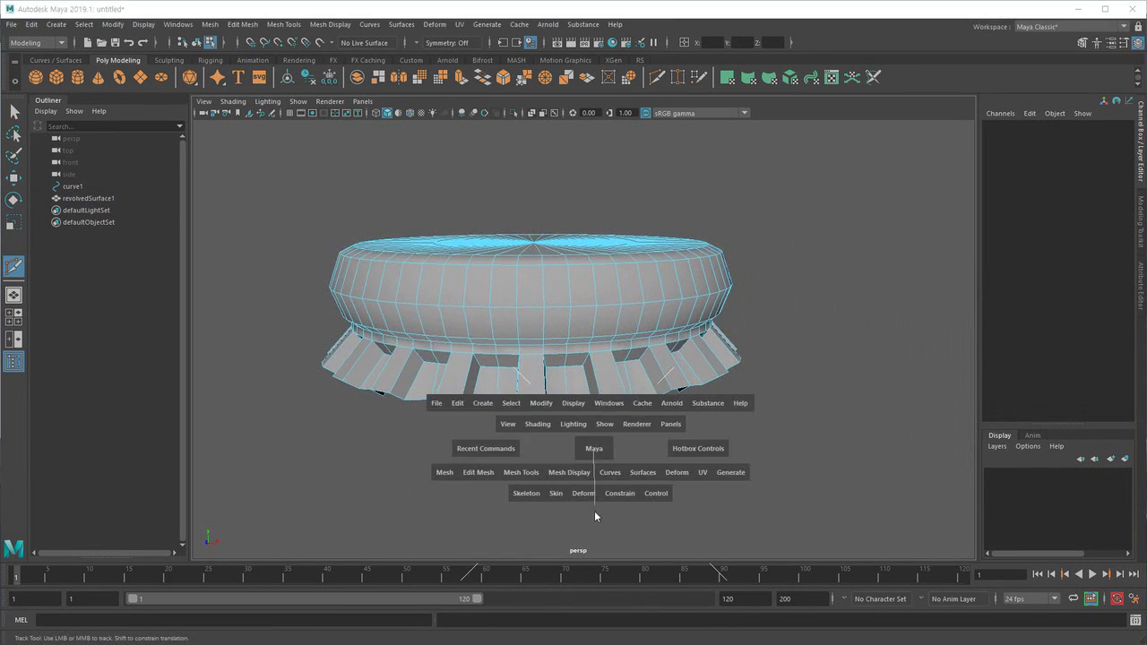
pyautogui.moveTo(593, 449); pyautogui.dragTo(592, 500)
pyautogui.keyDown('alt'); pyautogui.moveTo(525, 462); pyautogui.dragTo(596, 490, button='middle'); pyautogui.keyUp('alt')
pyautogui.keyDown('alt'); pyautogui.moveTo(595, 490); pyautogui.dragTo(467, 447, button='right'); pyautogui.keyUp('alt')
pyautogui.keyDown('alt'); pyautogui.moveTo(466, 447); pyautogui.dragTo(455, 416, button='middle'); pyautogui.keyUp('alt')
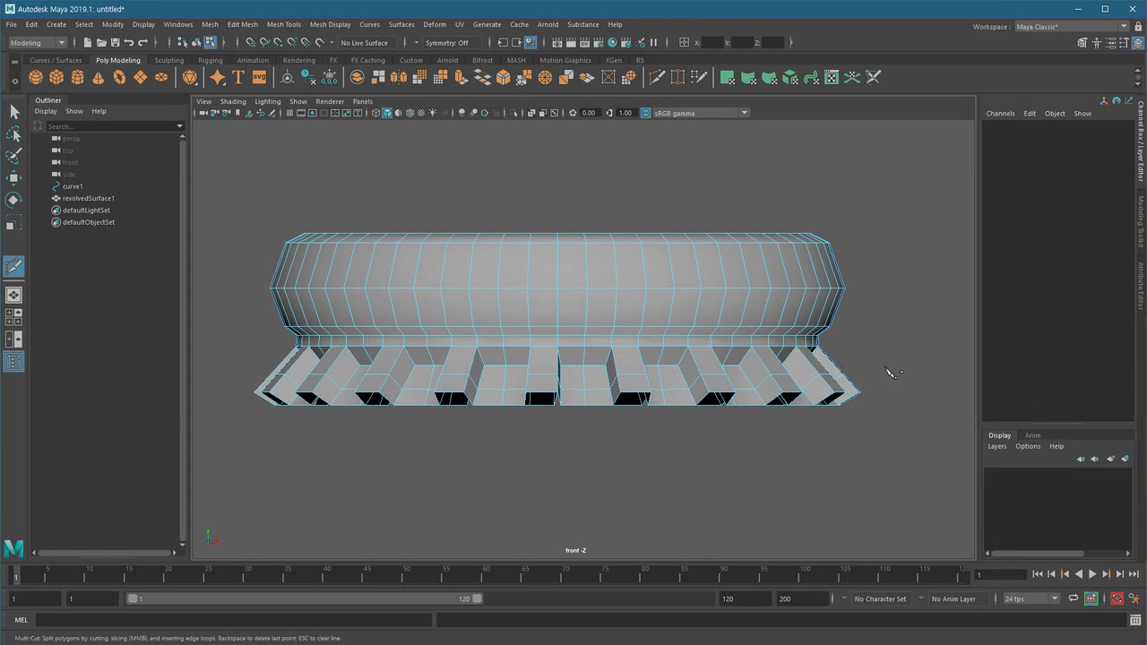
pyautogui.press('q')
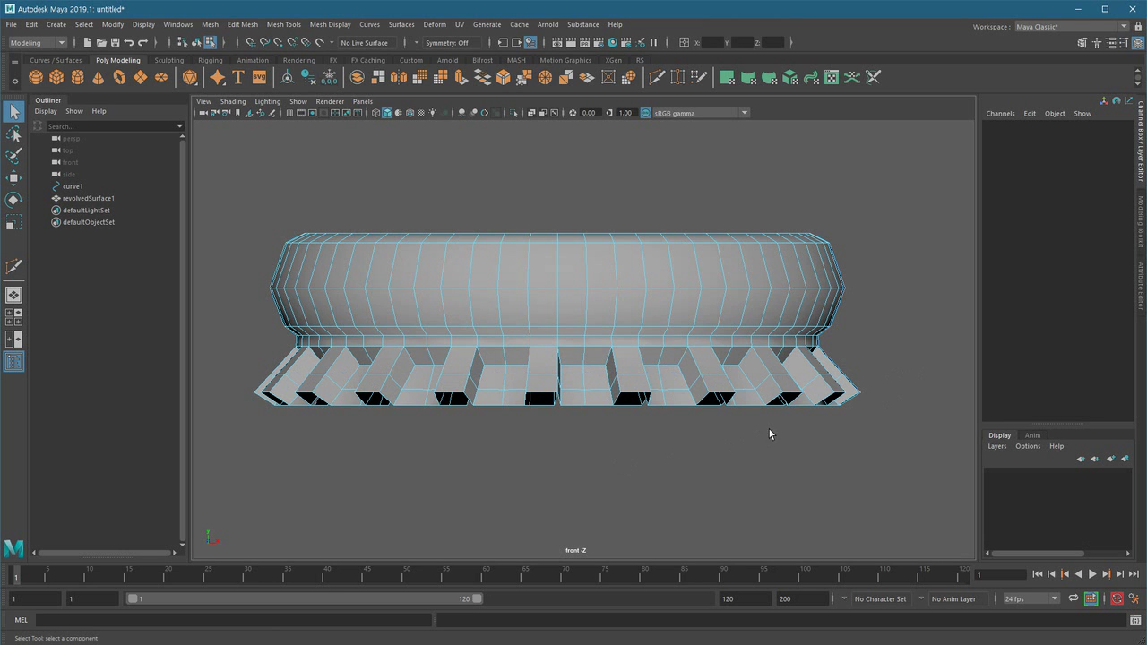
# In the perspective view, pick a new horizontal edge on a raised skirt crimp and select all similar edges around the cap
pyautogui.press('space')
pyautogui.moveTo(538, 458); pyautogui.dragTo(529, 386)
pyautogui.scroll(-1, 526, 443)
pyautogui.scroll(-1, 526, 443)
pyautogui.keyDown('alt'); pyautogui.moveTo(526, 443); pyautogui.dragTo(530, 471); pyautogui.keyUp('alt')
pyautogui.scroll(2, 530, 471)
pyautogui.keyDown('alt'); pyautogui.moveTo(623, 472); pyautogui.dragTo(663, 462, button='middle'); pyautogui.keyUp('alt')
pyautogui.keyDown('alt'); pyautogui.moveTo(585, 495); pyautogui.dragTo(576, 479); pyautogui.keyUp('alt')
pyautogui.scroll(3, 576, 479)
pyautogui.moveTo(559, 358); pyautogui.dragTo(559, 277, button='right')
pyautogui.click(465, 409)
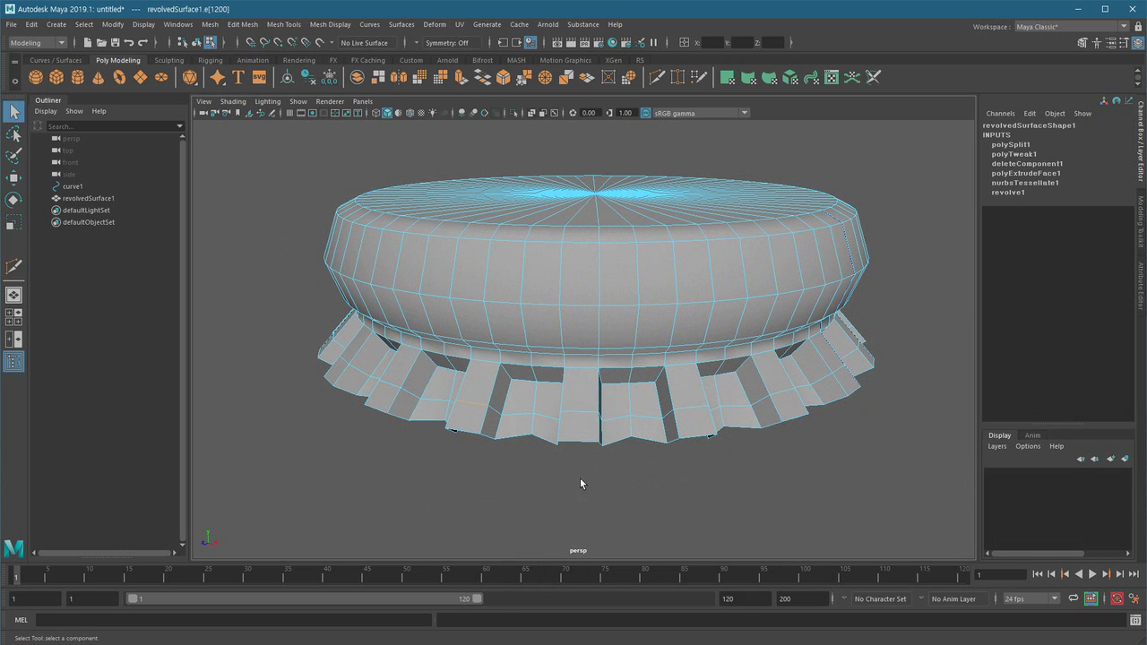
pyautogui.keyDown('alt'); pyautogui.moveTo(595, 501); pyautogui.dragTo(571, 493, button='middle'); pyautogui.keyUp('alt')
pyautogui.scroll(-1, 556, 494)
pyautogui.moveTo(921, 240); pyautogui.dragTo(923, 373, button='right')
# Scale the selected skirt edges slightly inward with smooth preview on to curve the crimps
pyautogui.keyDown('alt'); pyautogui.moveTo(619, 450); pyautogui.dragTo(586, 487); pyautogui.keyUp('alt')
pyautogui.press('r')
pyautogui.moveTo(556, 376); pyautogui.dragTo(551, 381)
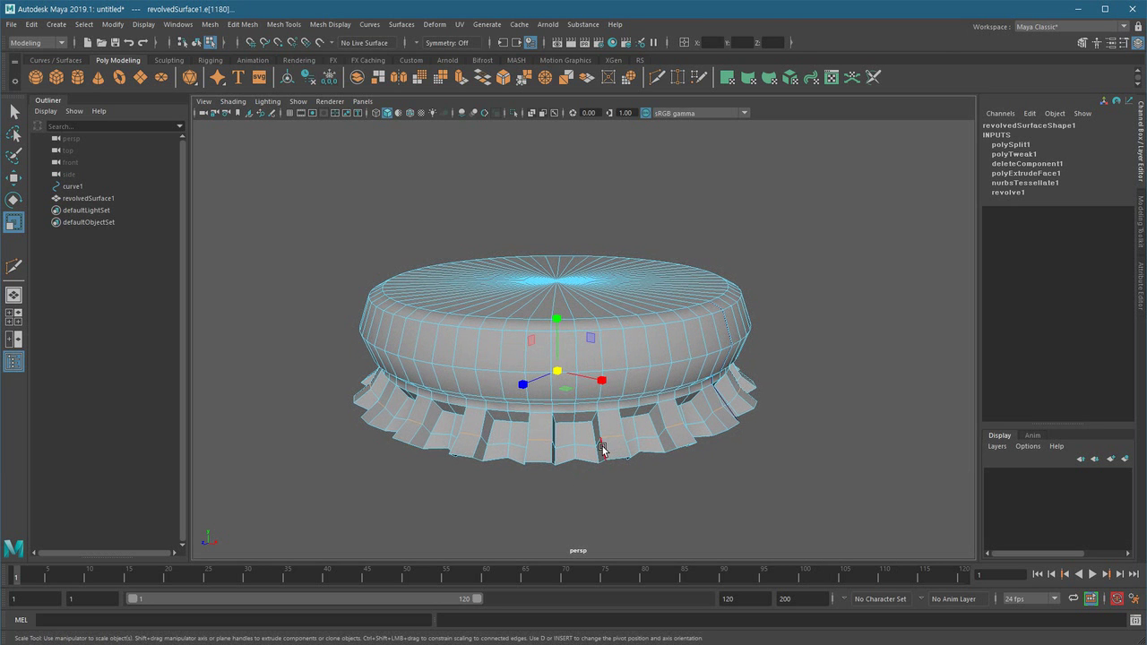
pyautogui.press('3')
pyautogui.keyDown('alt'); pyautogui.moveTo(620, 495); pyautogui.dragTo(577, 487); pyautogui.keyUp('alt')
pyautogui.moveTo(551, 378); pyautogui.dragTo(546, 379)
pyautogui.keyDown('alt'); pyautogui.moveTo(623, 459); pyautogui.dragTo(681, 456); pyautogui.keyUp('alt')
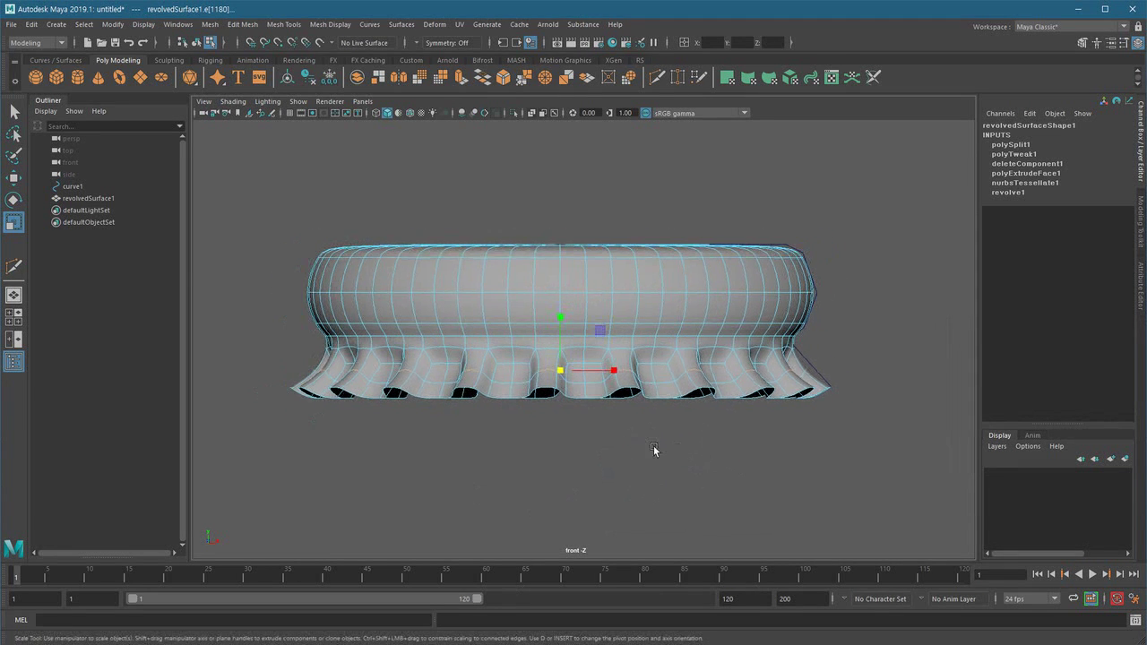
# In the front view, select the first three control vertices of the profile curve and move them up to heighten the cap
pyautogui.keyDown('alt'); pyautogui.moveTo(694, 336); pyautogui.dragTo(665, 393, button='middle'); pyautogui.keyUp('alt')
pyautogui.keyDown('alt'); pyautogui.moveTo(665, 393); pyautogui.dragTo(824, 444, button='right'); pyautogui.keyUp('alt')
pyautogui.keyDown('alt'); pyautogui.moveTo(824, 443); pyautogui.dragTo(831, 443, button='middle'); pyautogui.keyUp('alt')
pyautogui.click(891, 388)
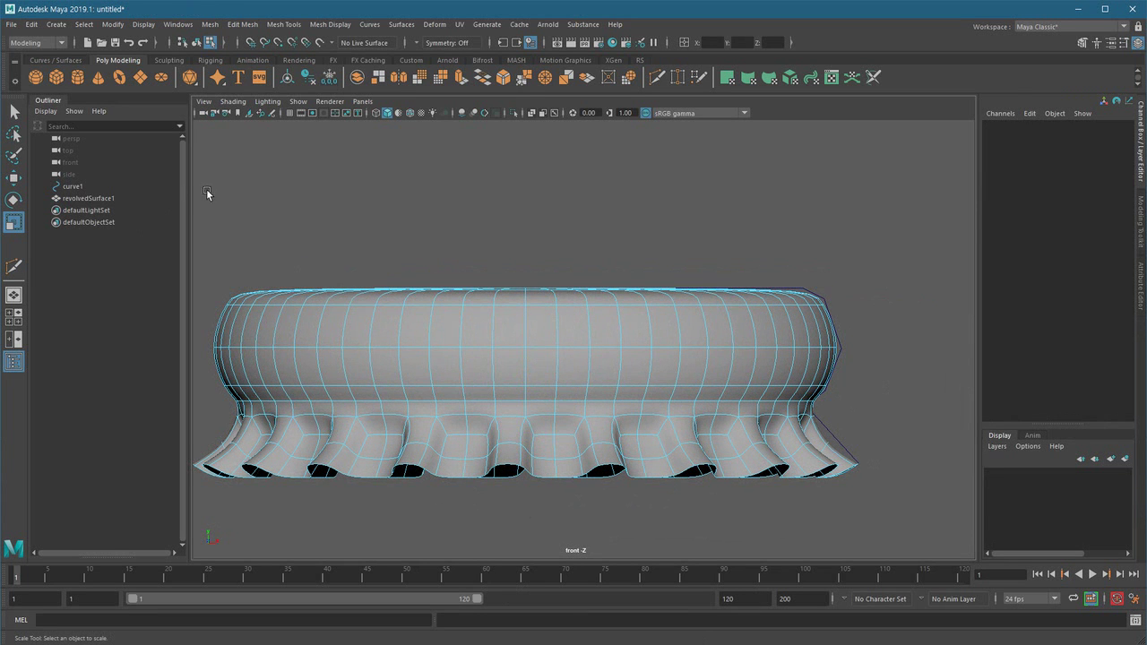
pyautogui.click(159, 185)
pyautogui.moveTo(810, 226); pyautogui.dragTo(832, 292, button='right')
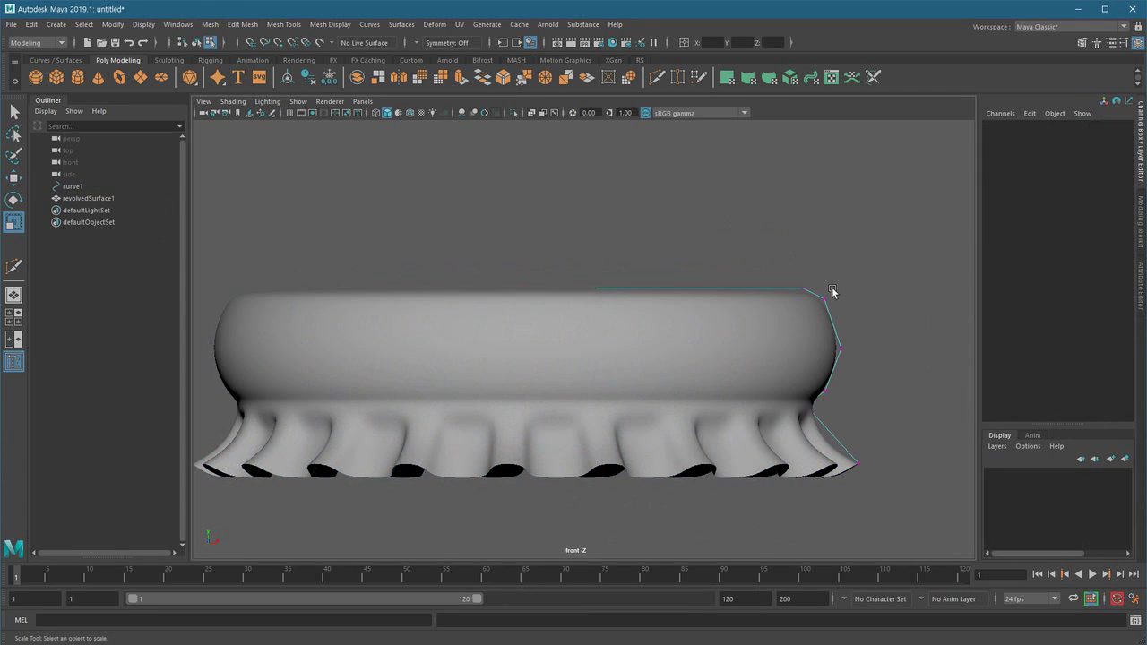
pyautogui.moveTo(500, 265); pyautogui.dragTo(833, 324)
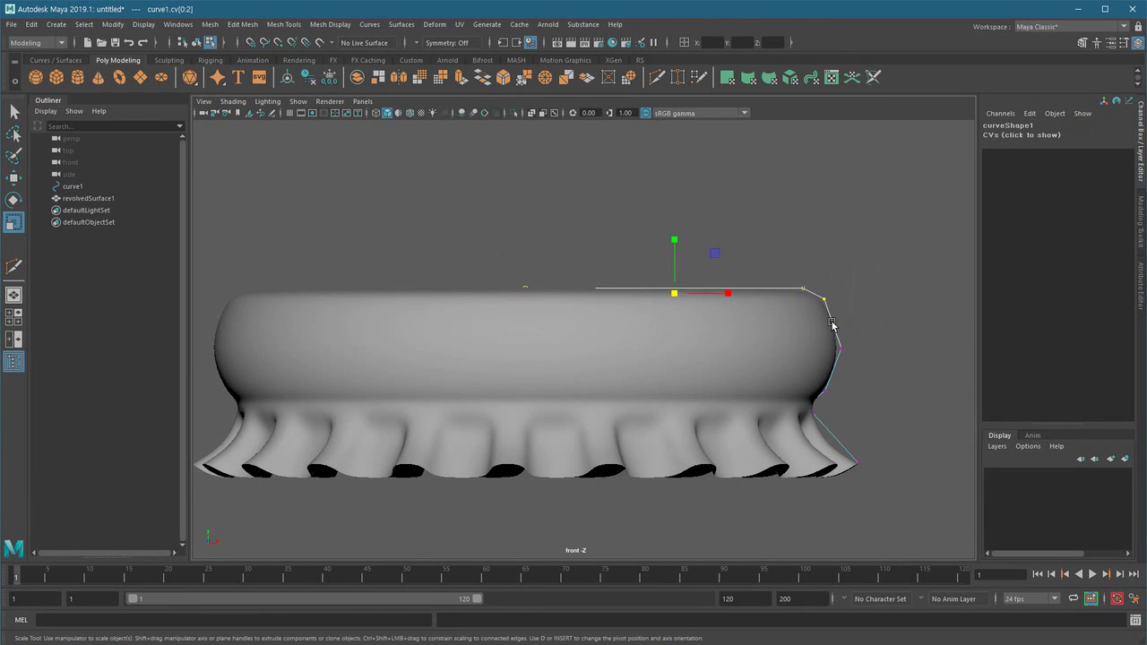
pyautogui.press('w')
pyautogui.moveTo(676, 235); pyautogui.dragTo(677, 235)
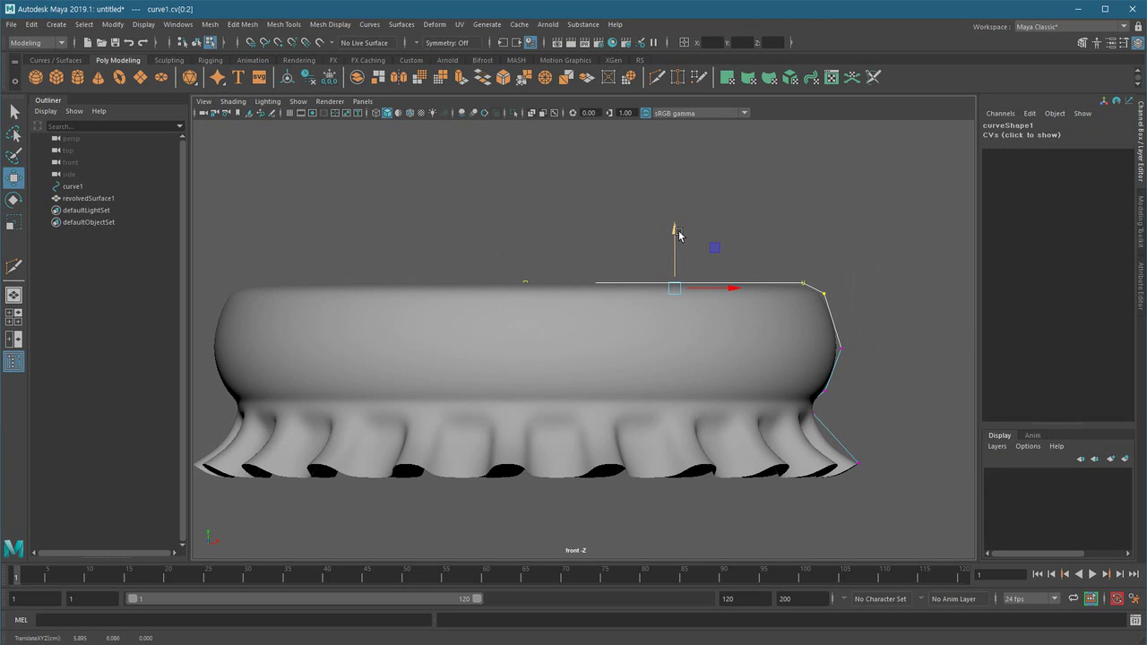
pyautogui.moveTo(679, 231); pyautogui.dragTo(675, 223)
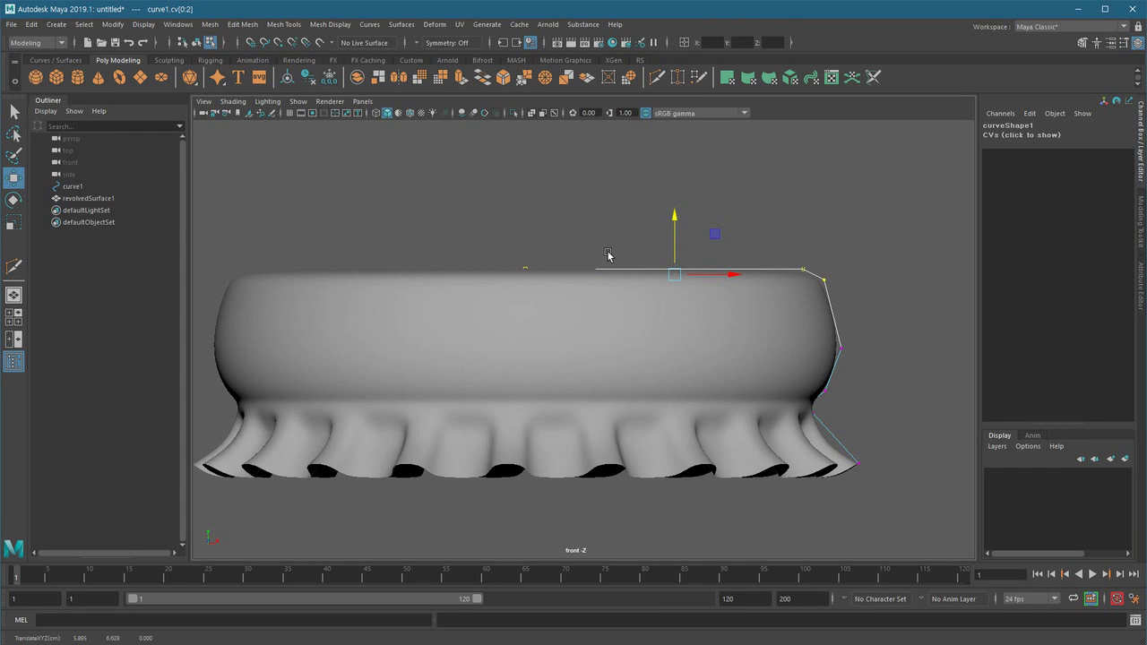
# Raise the two topmost control vertices further, and move the control vertex at the curve's widest point up and slightly inward
pyautogui.moveTo(494, 235); pyautogui.dragTo(817, 314)
pyautogui.moveTo(663, 213); pyautogui.dragTo(663, 200)
pyautogui.click(842, 347)
pyautogui.moveTo(842, 335); pyautogui.dragTo(883, 336)
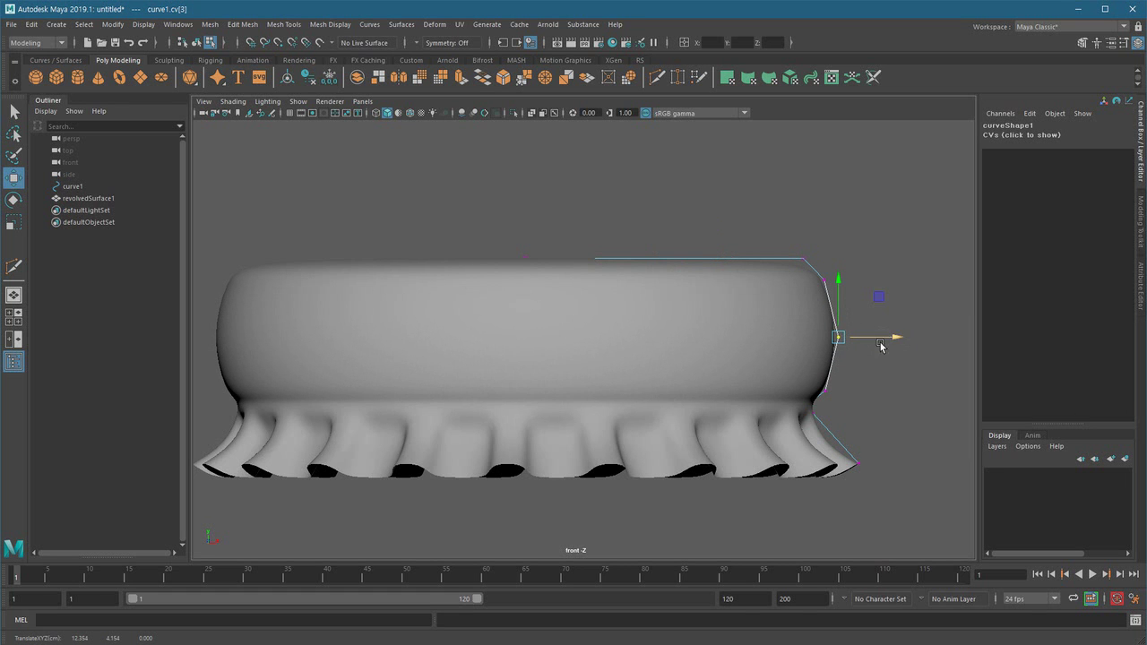
# Select all profile control vertices except the one at the centre and move them inward to narrow the cap
pyautogui.keyDown('alt'); pyautogui.moveTo(927, 419); pyautogui.dragTo(897, 419, button='right'); pyautogui.keyUp('alt')
pyautogui.keyDown('alt'); pyautogui.moveTo(897, 418); pyautogui.dragTo(856, 400, button='middle'); pyautogui.keyUp('alt')
pyautogui.keyDown('alt'); pyautogui.moveTo(856, 399); pyautogui.dragTo(876, 409, button='right'); pyautogui.keyUp('alt')
pyautogui.moveTo(879, 499); pyautogui.dragTo(755, 194)
pyautogui.moveTo(870, 344); pyautogui.dragTo(843, 343)
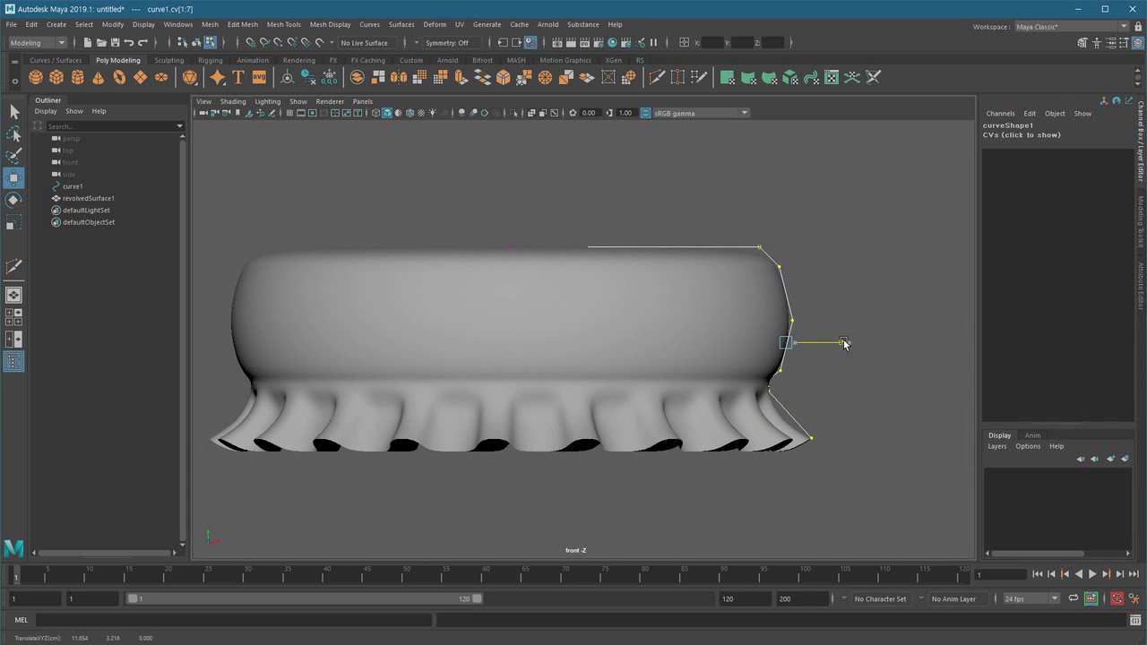
pyautogui.keyDown('alt'); pyautogui.moveTo(715, 396); pyautogui.dragTo(678, 397, button='right'); pyautogui.keyUp('alt')
pyautogui.keyDown('alt'); pyautogui.moveTo(679, 397); pyautogui.dragTo(722, 401, button='middle'); pyautogui.keyUp('alt')
pyautogui.press('space')
pyautogui.moveTo(699, 430); pyautogui.dragTo(815, 420)
pyautogui.press('space')
pyautogui.moveTo(617, 449); pyautogui.dragTo(623, 489)
pyautogui.keyDown('alt'); pyautogui.moveTo(651, 460); pyautogui.dragTo(611, 445, button='middle'); pyautogui.keyUp('alt')
pyautogui.keyDown('alt'); pyautogui.moveTo(650, 451); pyautogui.dragTo(743, 448, button='right'); pyautogui.keyUp('alt')
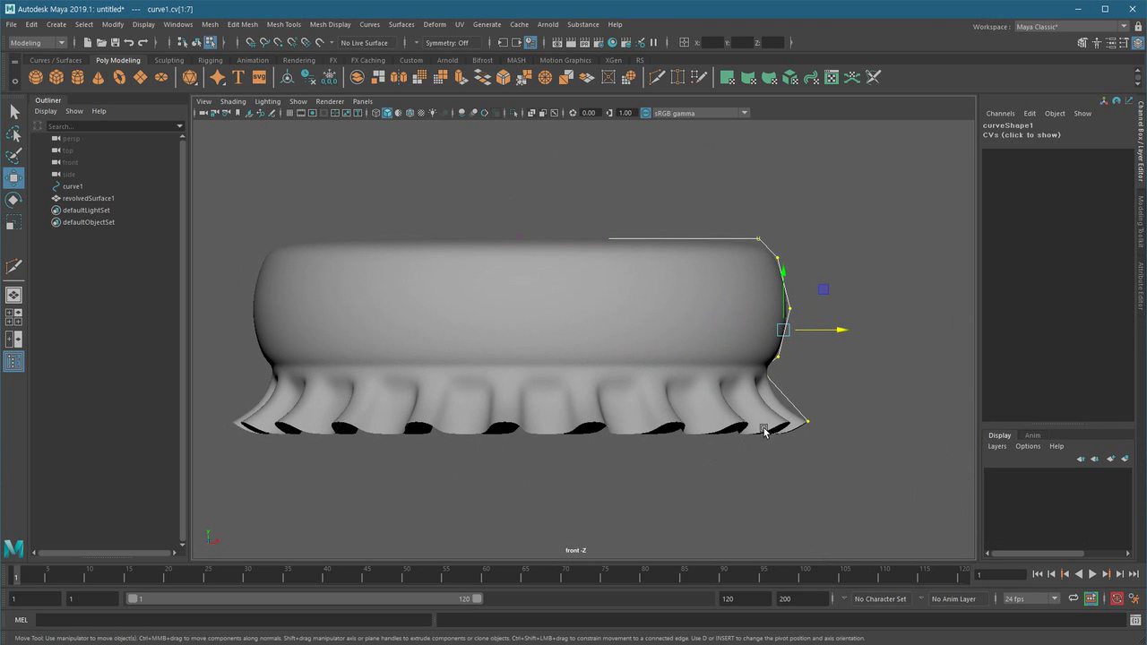
# Move the two control vertices just above the cap's neck up, and raise the upper one slightly more
pyautogui.click(810, 362)
pyautogui.keyDown('alt'); pyautogui.moveTo(756, 405); pyautogui.dragTo(794, 390, button='right'); pyautogui.keyUp('alt')
pyautogui.press('4')
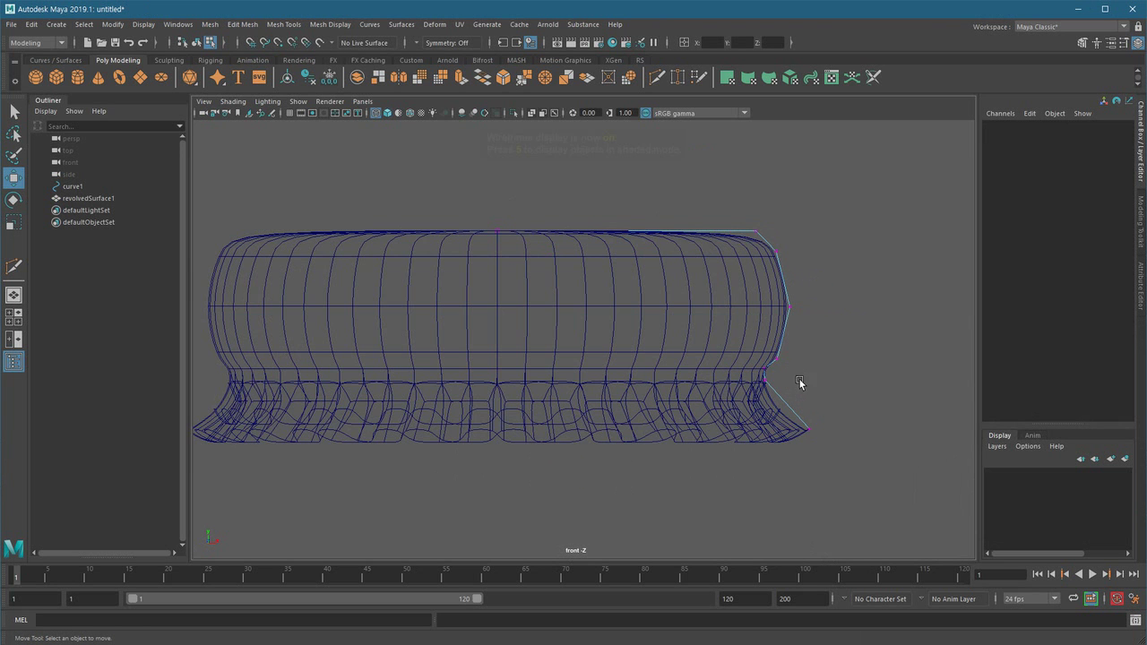
pyautogui.click(770, 372)
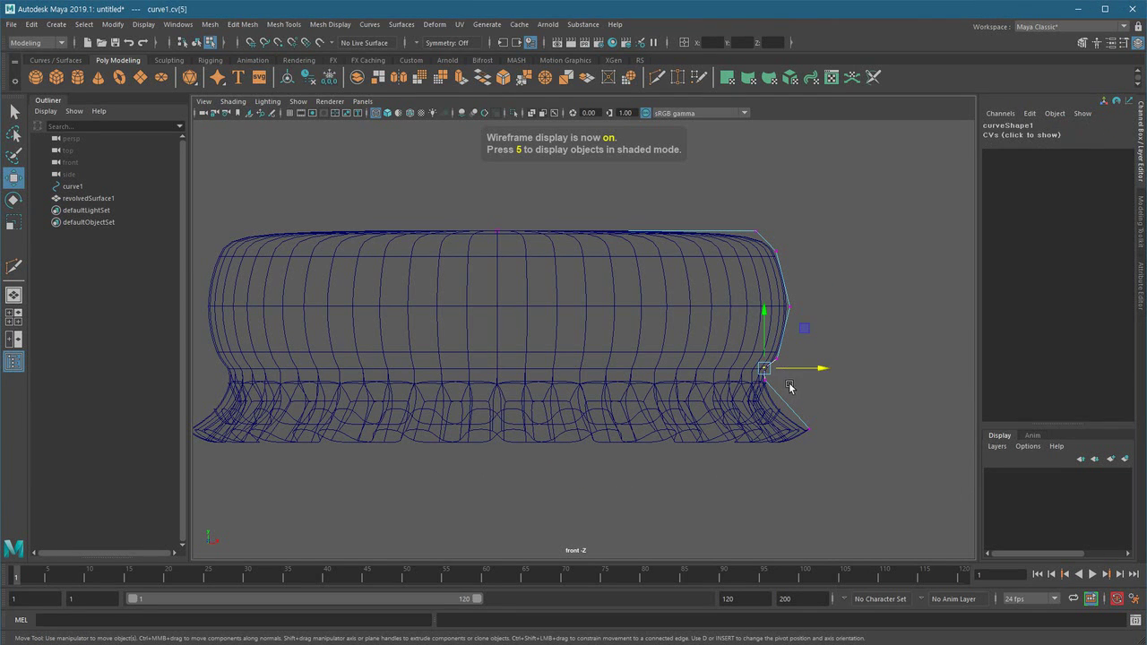
pyautogui.click(791, 392)
pyautogui.moveTo(759, 356); pyautogui.dragTo(800, 376)
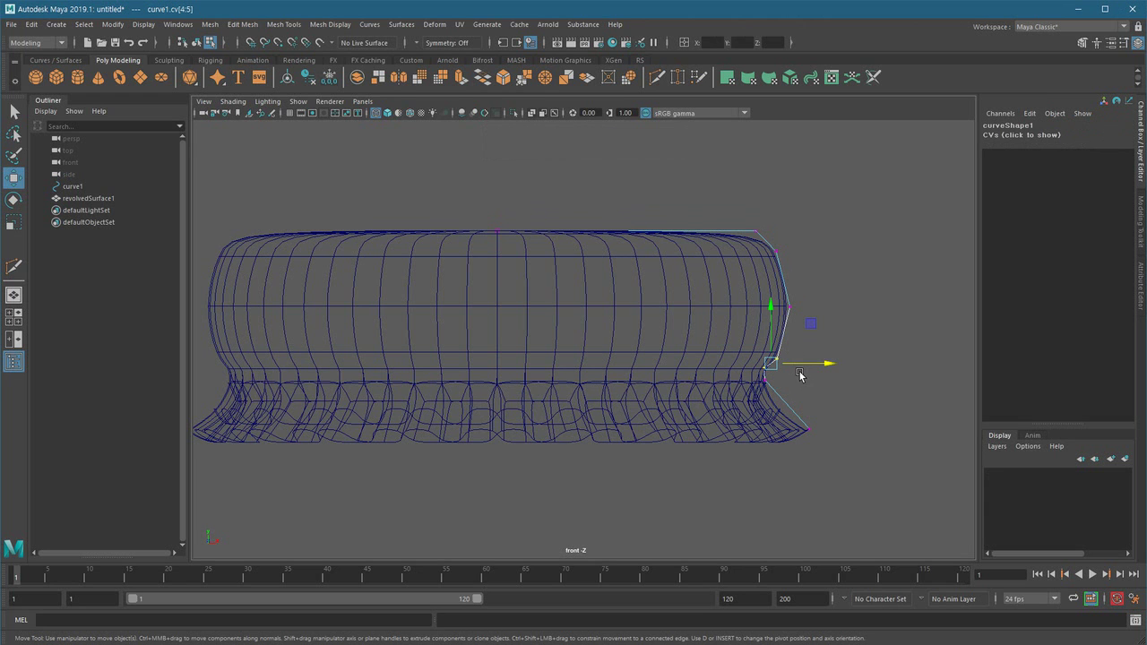
pyautogui.press('5')
pyautogui.moveTo(770, 309); pyautogui.dragTo(770, 302)
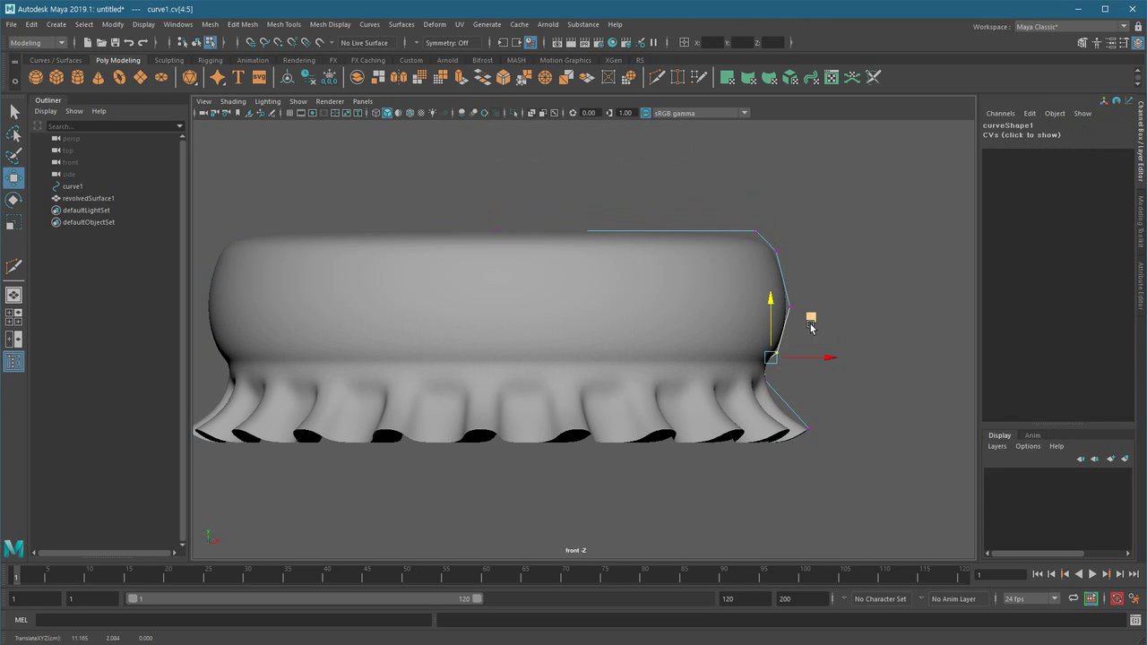
pyautogui.click(793, 379)
pyautogui.click(777, 353)
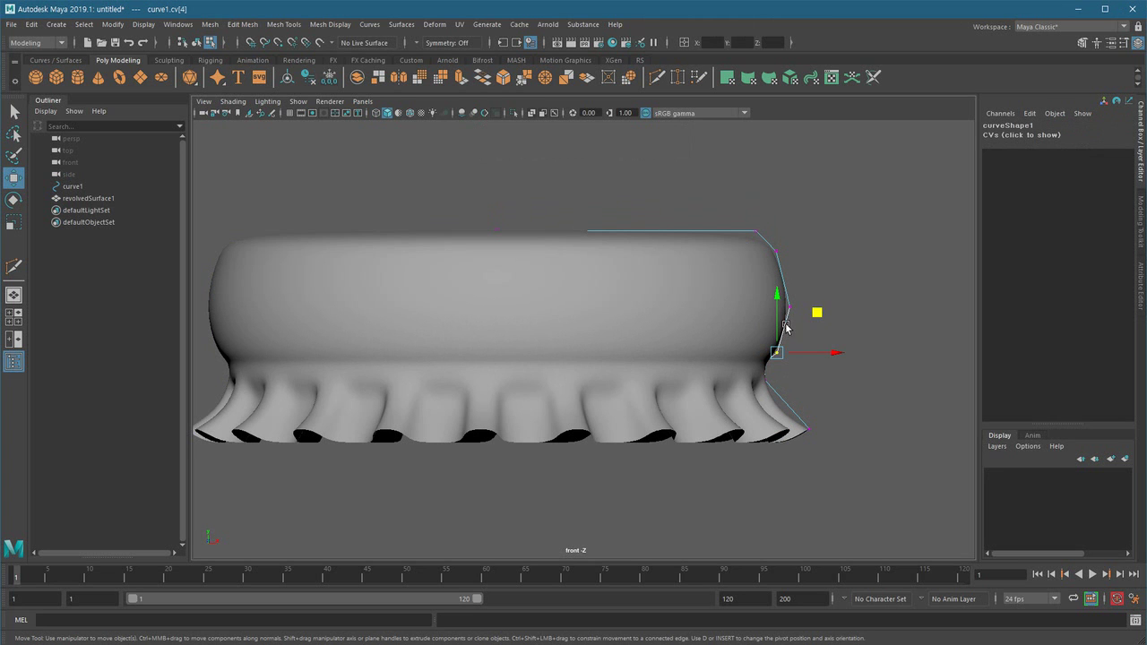
pyautogui.moveTo(780, 306); pyautogui.dragTo(781, 299)
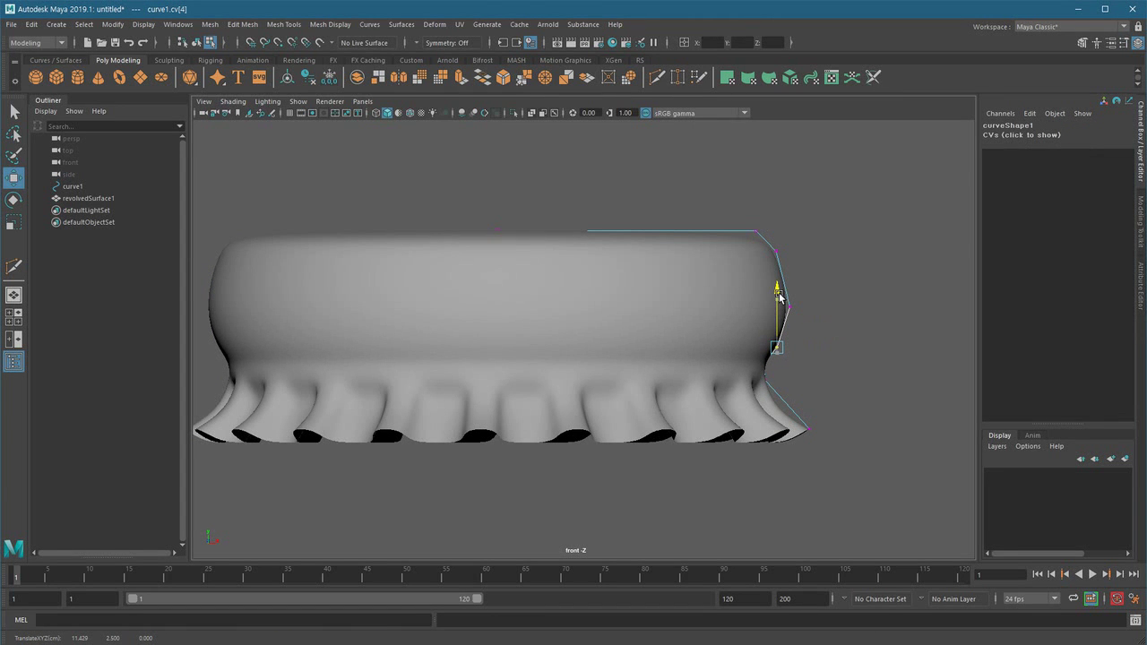
# Nudge the control vertex at the profile's widest point slightly down and clear the selection
pyautogui.moveTo(804, 347); pyautogui.dragTo(820, 310)
pyautogui.click(789, 306)
pyautogui.moveTo(796, 250); pyautogui.dragTo(797, 254)
pyautogui.moveTo(824, 311); pyautogui.dragTo(825, 311)
pyautogui.keyDown('alt'); pyautogui.moveTo(763, 406); pyautogui.dragTo(687, 406, button='right'); pyautogui.keyUp('alt')
pyautogui.keyDown('alt'); pyautogui.moveTo(687, 406); pyautogui.dragTo(755, 405, button='middle'); pyautogui.keyUp('alt')
pyautogui.click(836, 508)
# Examine the reshaped smooth cap from several angles in the perspective view
pyautogui.press('space')
pyautogui.moveTo(629, 454); pyautogui.dragTo(629, 333)
pyautogui.keyDown('alt'); pyautogui.moveTo(640, 403); pyautogui.dragTo(590, 406, button='right'); pyautogui.keyUp('alt')
pyautogui.keyDown('alt'); pyautogui.moveTo(589, 406); pyautogui.dragTo(594, 462); pyautogui.keyUp('alt')
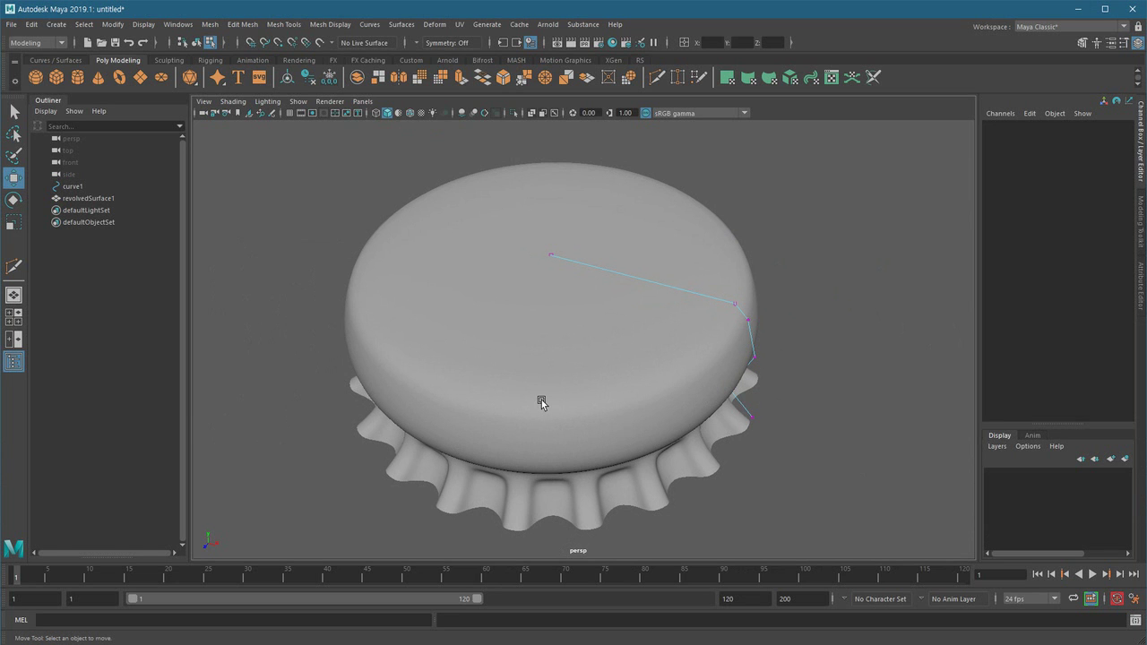
pyautogui.keyDown('alt'); pyautogui.moveTo(553, 444); pyautogui.dragTo(592, 439, button='right'); pyautogui.keyUp('alt')
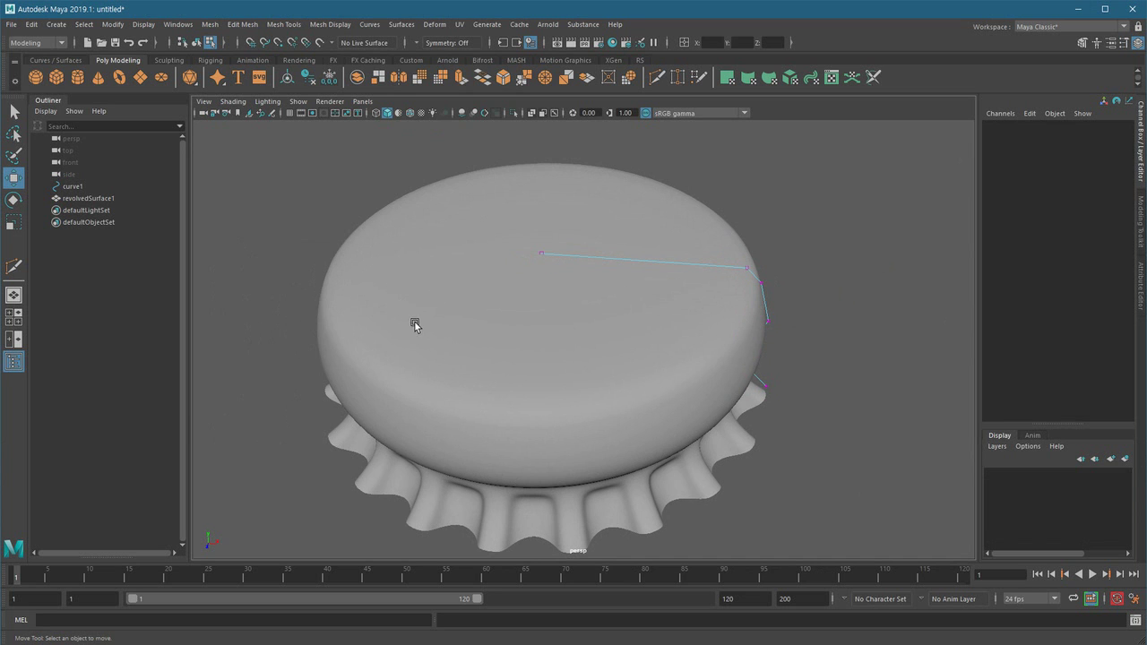
pyautogui.keyDown('alt'); pyautogui.moveTo(825, 405); pyautogui.dragTo(706, 411); pyautogui.keyUp('alt')
pyautogui.keyDown('alt'); pyautogui.moveTo(272, 284); pyautogui.dragTo(519, 487); pyautogui.keyUp('alt')
# Rename the revolved mesh bottle_cap and its profile curve cap_profile
pyautogui.click(95, 186)
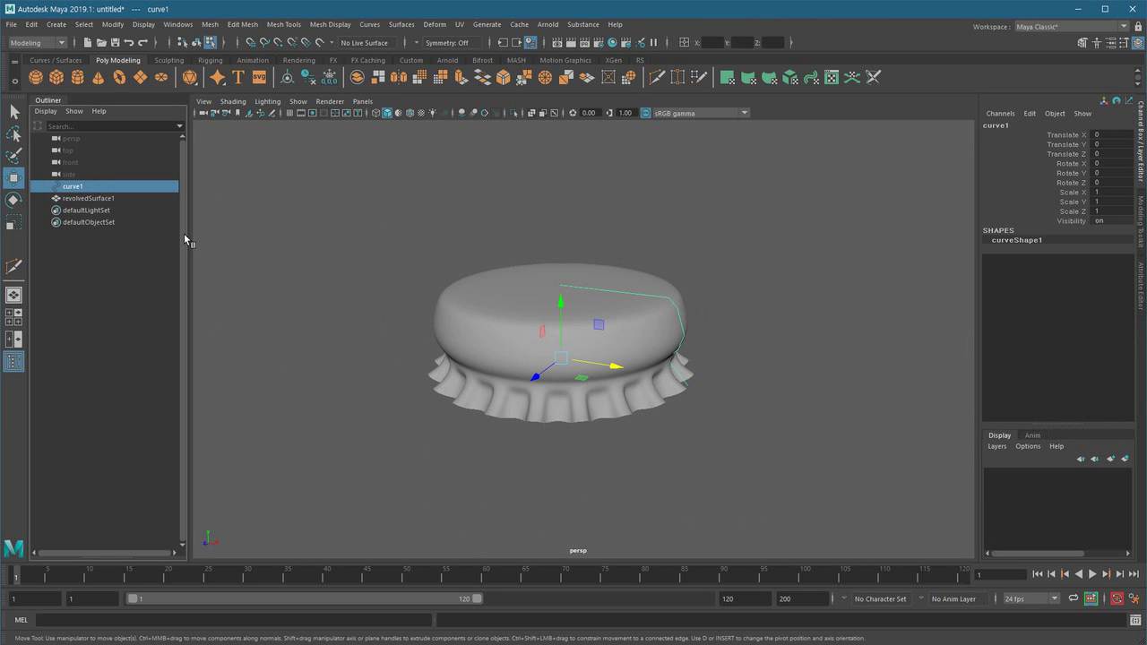
pyautogui.doubleClick(118, 198)
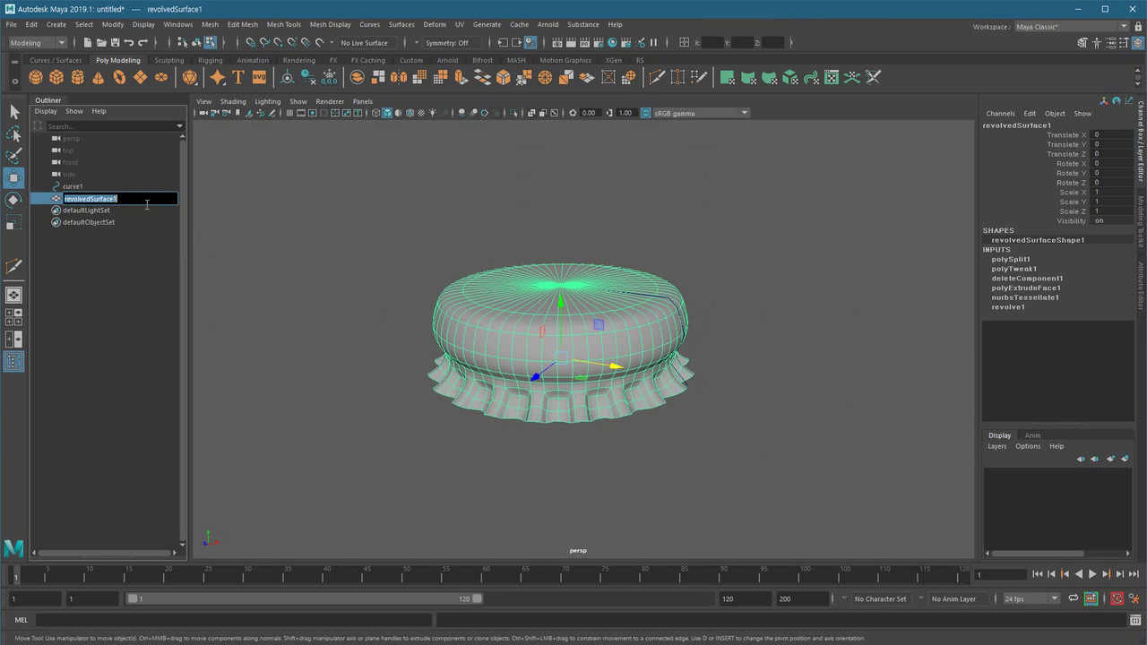
pyautogui.write('bottle cap')
pyautogui.press('Return')
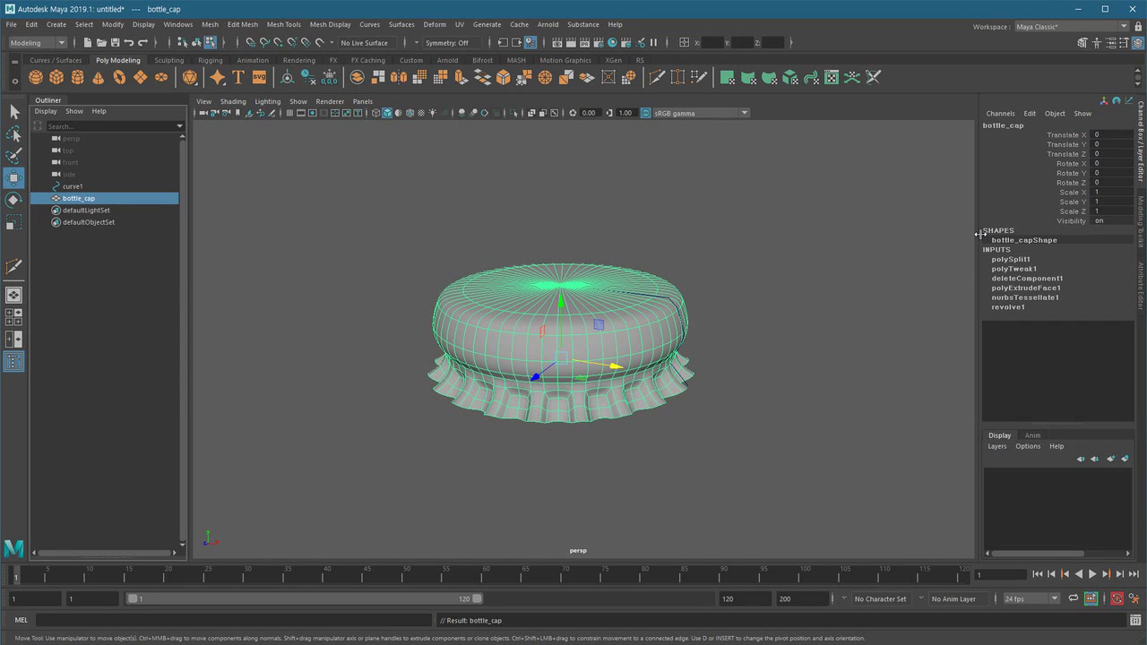
pyautogui.doubleClick(99, 190)
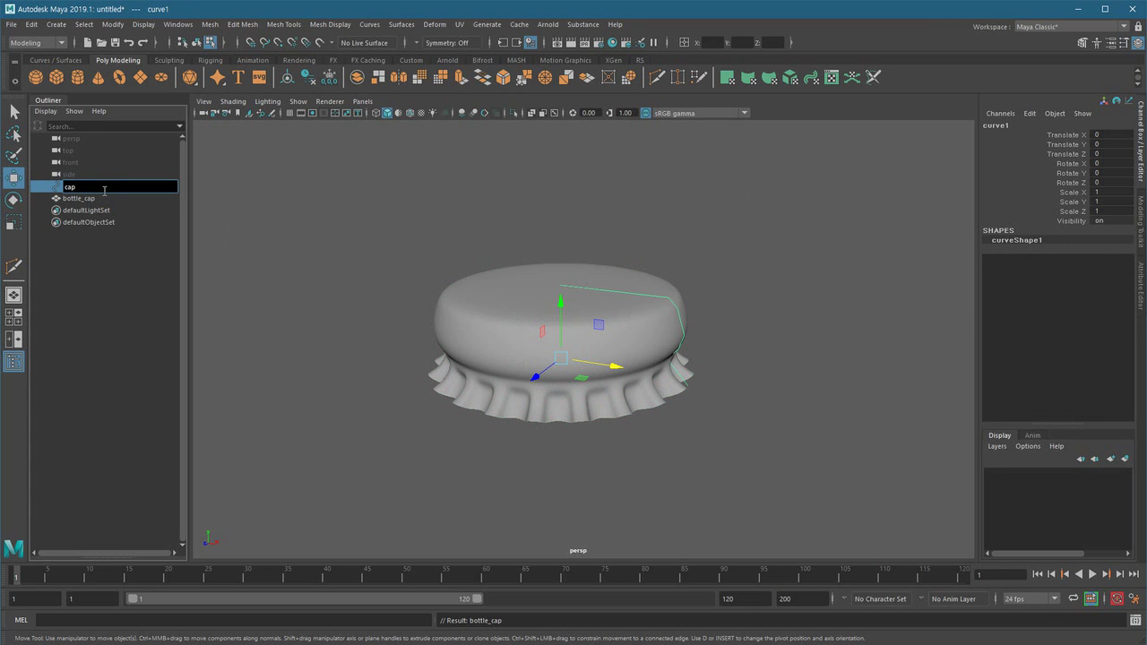
pyautogui.write('cap profile')
pyautogui.press('Return')
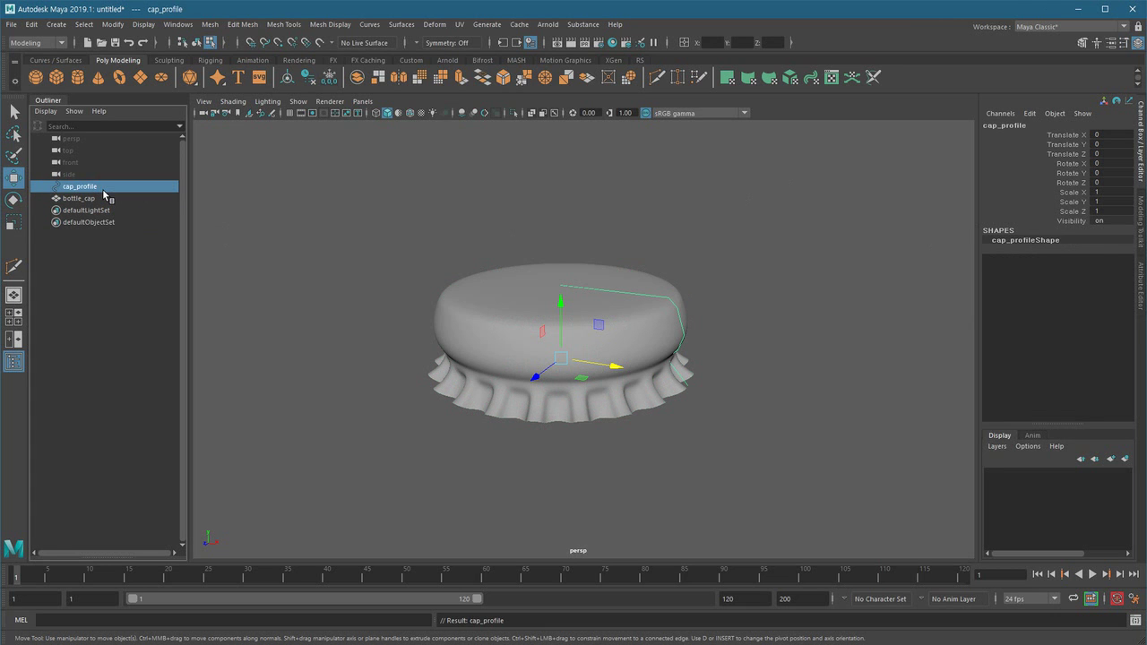
# Create a new display layer containing both the cap_profile curve and the bottle_cap mesh
pyautogui.keyDown('ctrl'); pyautogui.click(131, 197); pyautogui.keyUp('ctrl')
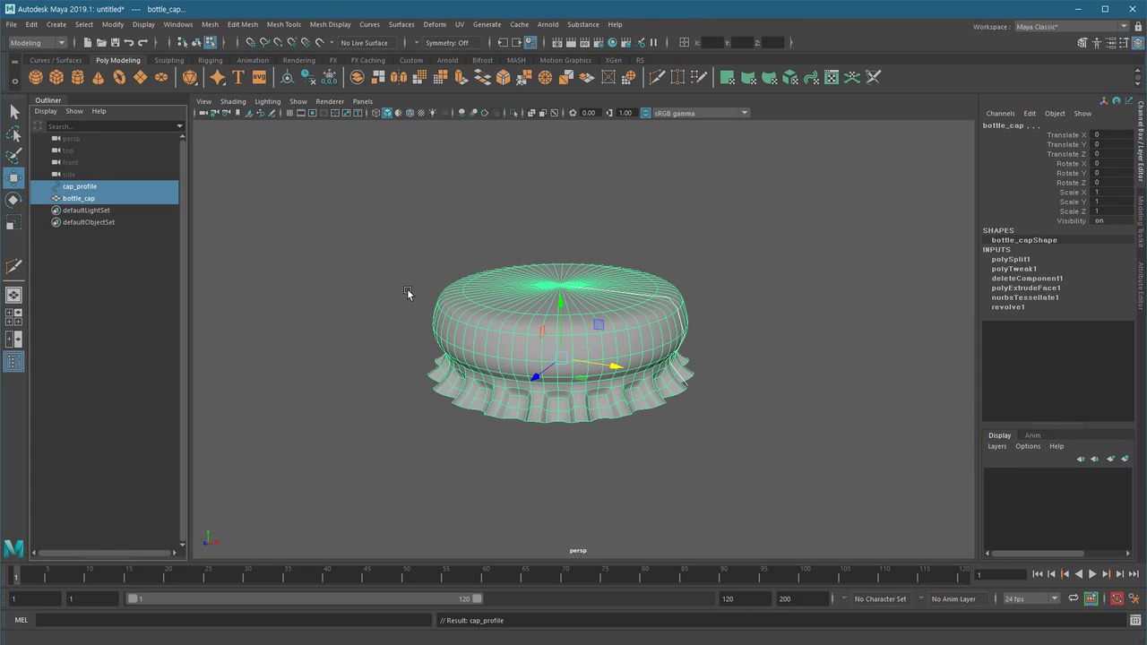
pyautogui.click(333, 254)
pyautogui.click(118, 187)
pyautogui.keyDown('shift'); pyautogui.click(109, 197); pyautogui.keyUp('shift')
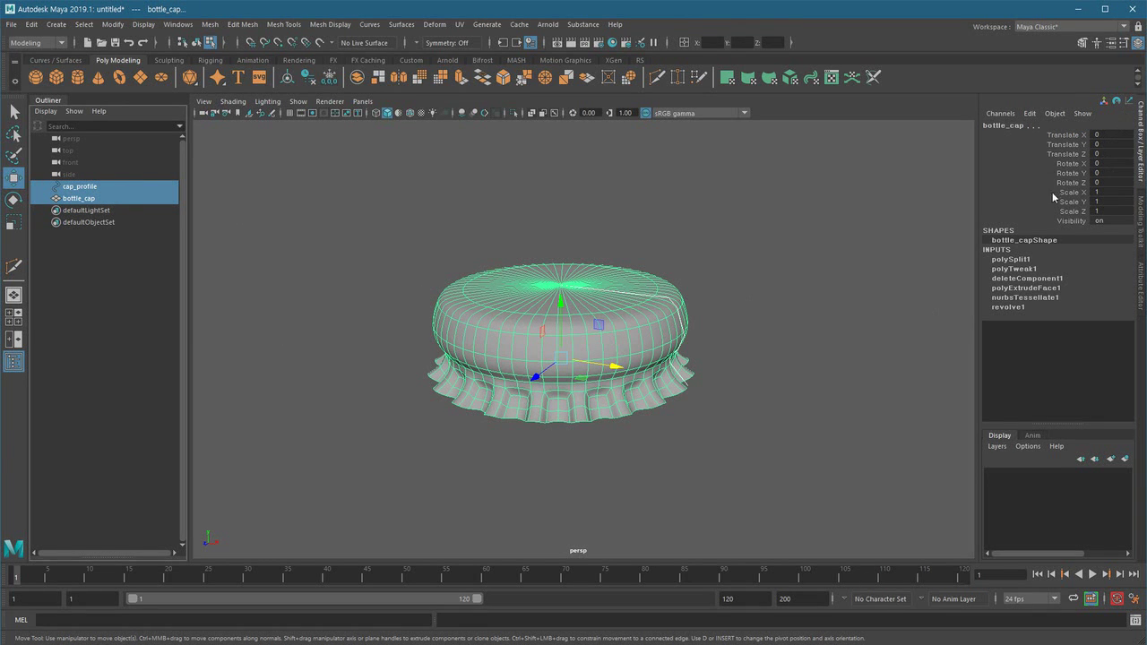
pyautogui.moveTo(1045, 426); pyautogui.dragTo(1044, 375)
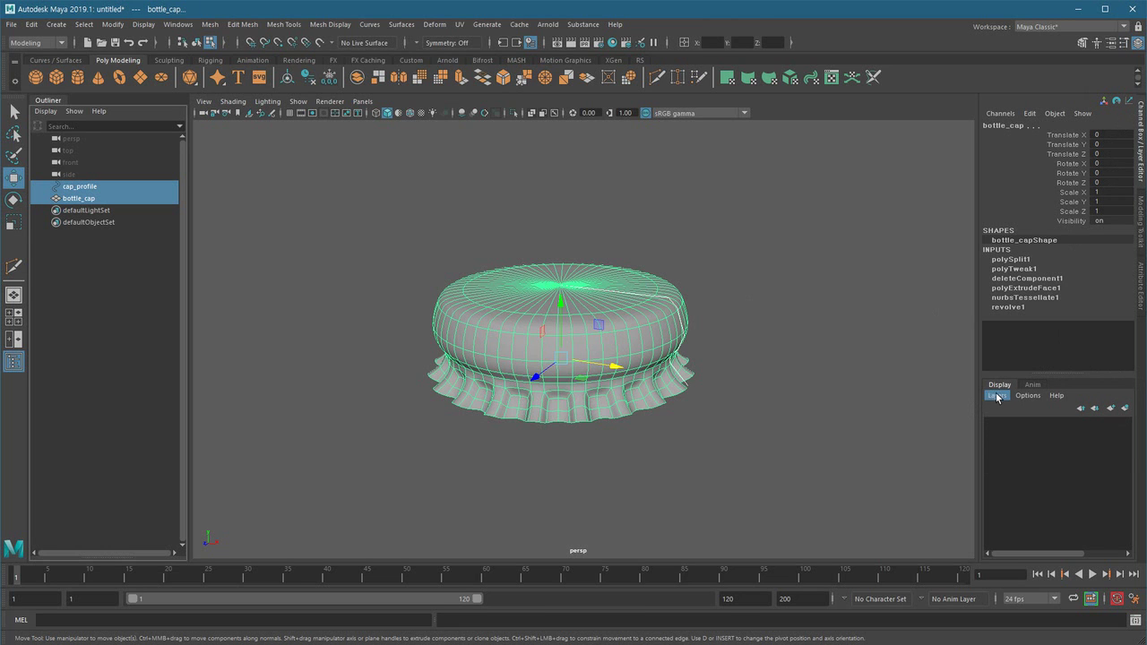
pyautogui.click(1030, 385)
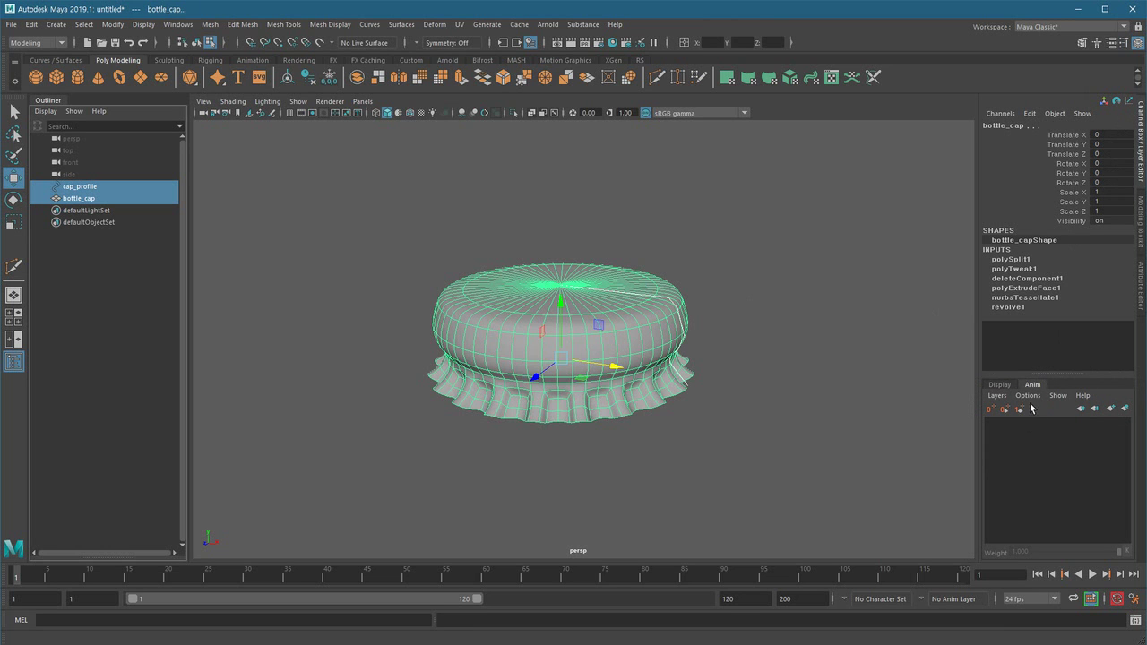
pyautogui.click(1003, 386)
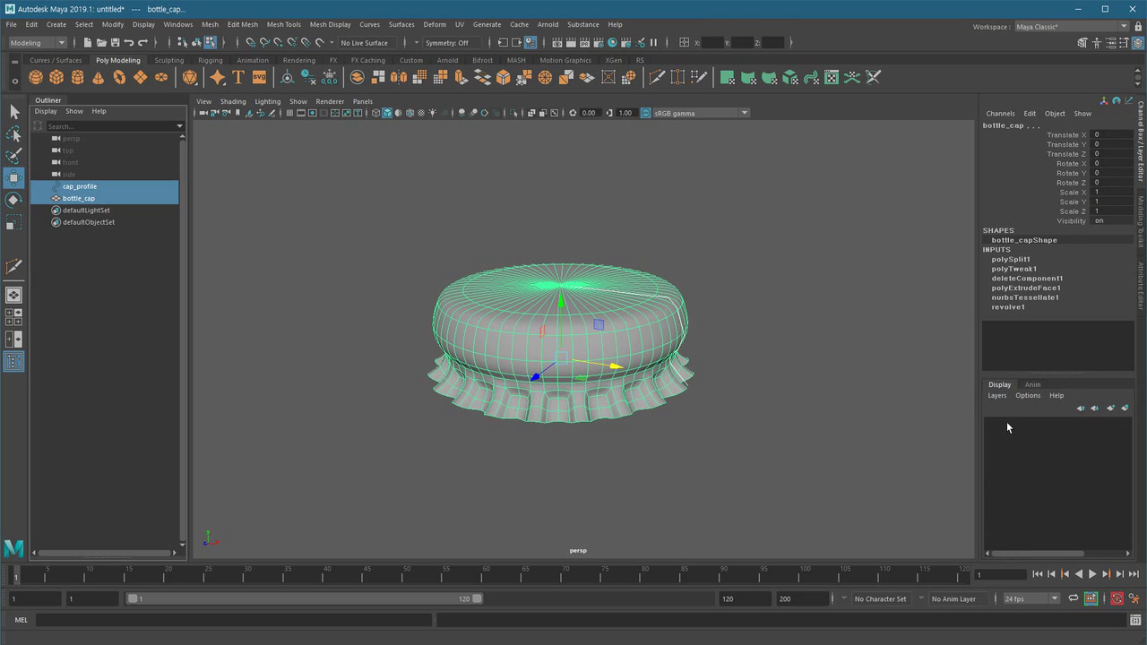
pyautogui.click(1002, 396)
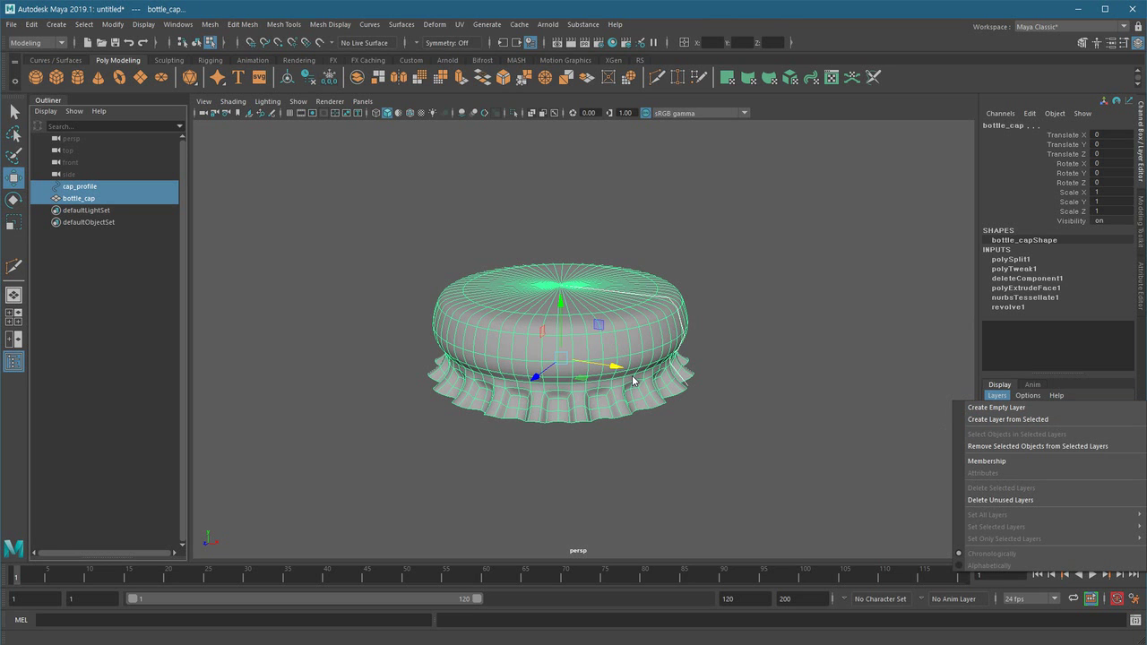
pyautogui.click(1120, 398)
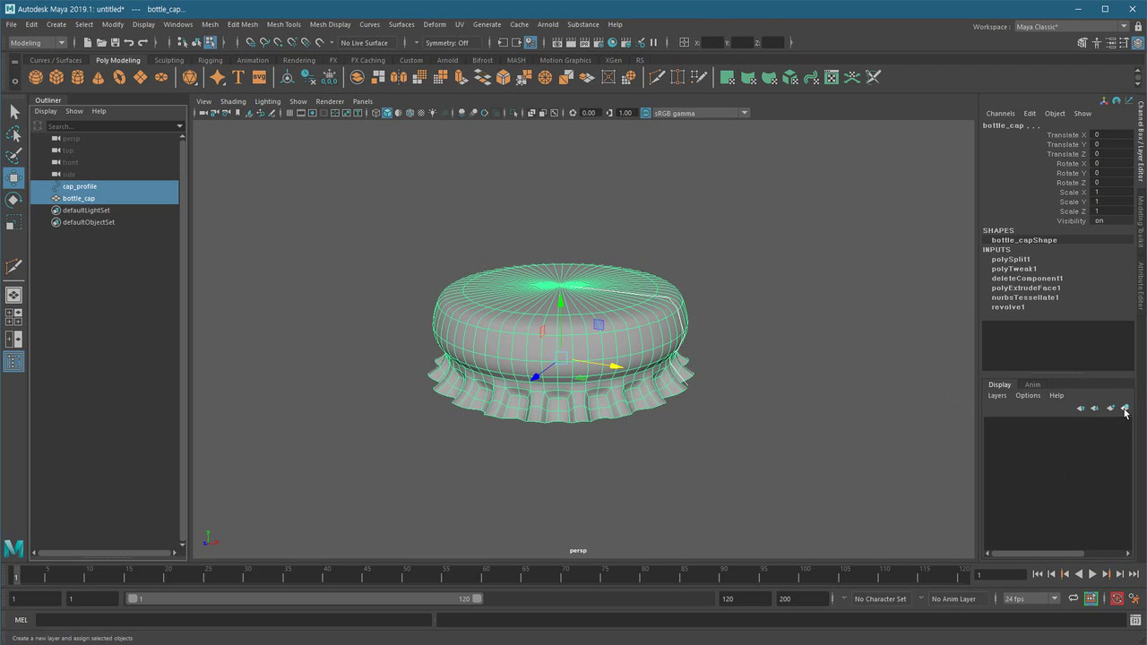
pyautogui.click(1125, 408)
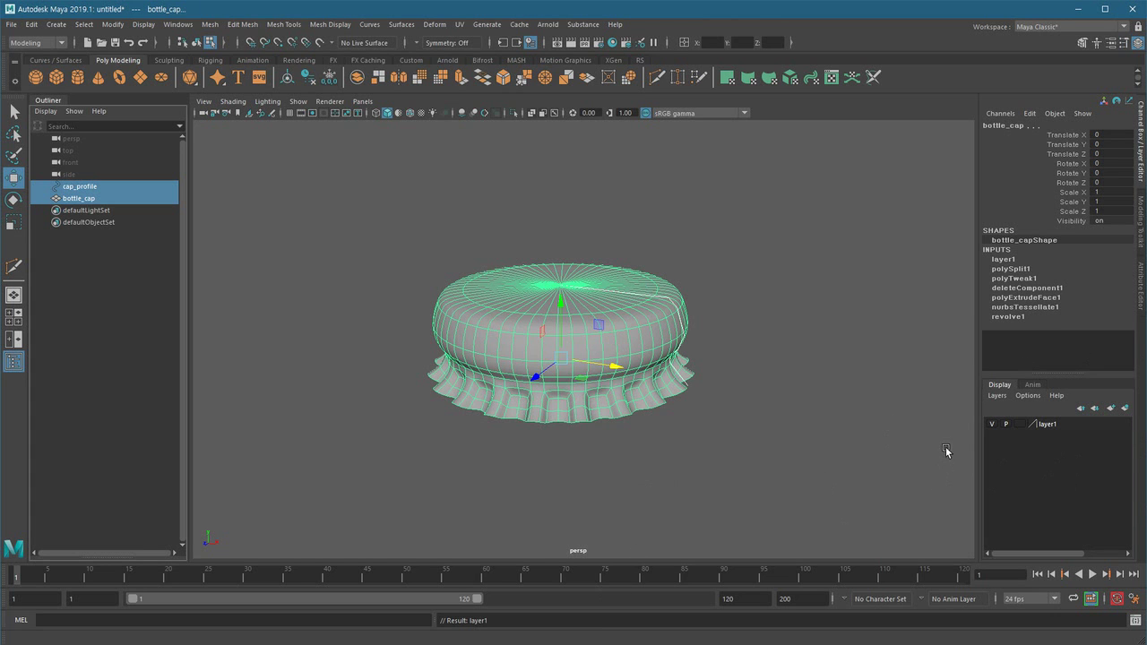
# Hide layer1, inspect the Visibility attribute of cap_profile and bottle_cap, and show the layer again
pyautogui.click(1048, 424)
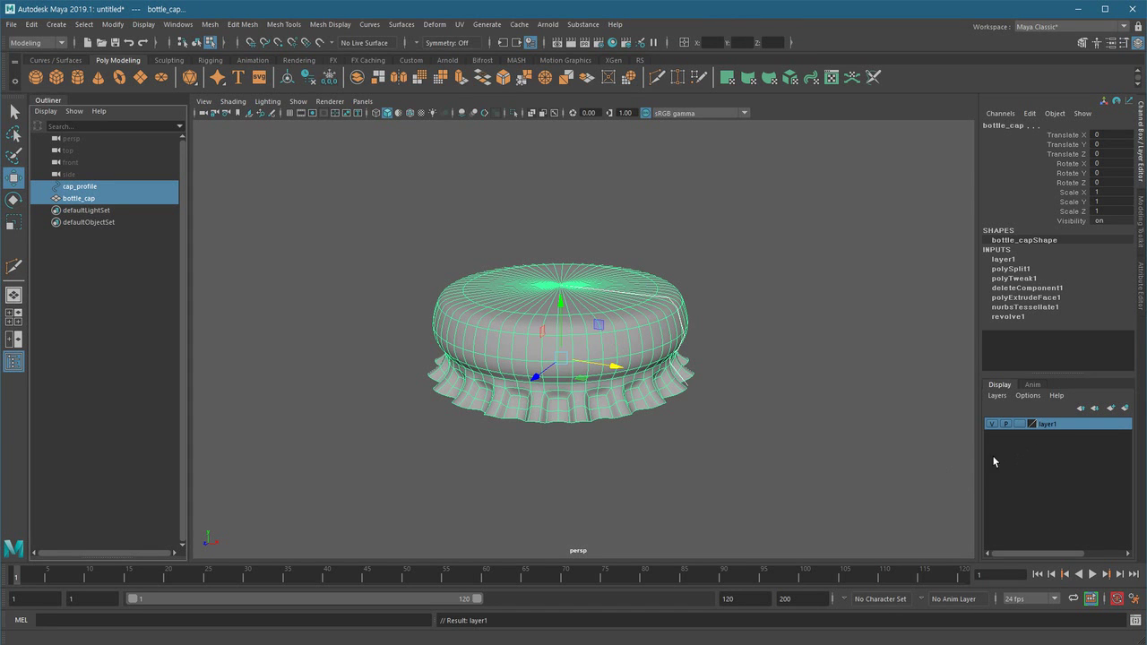
pyautogui.click(992, 424)
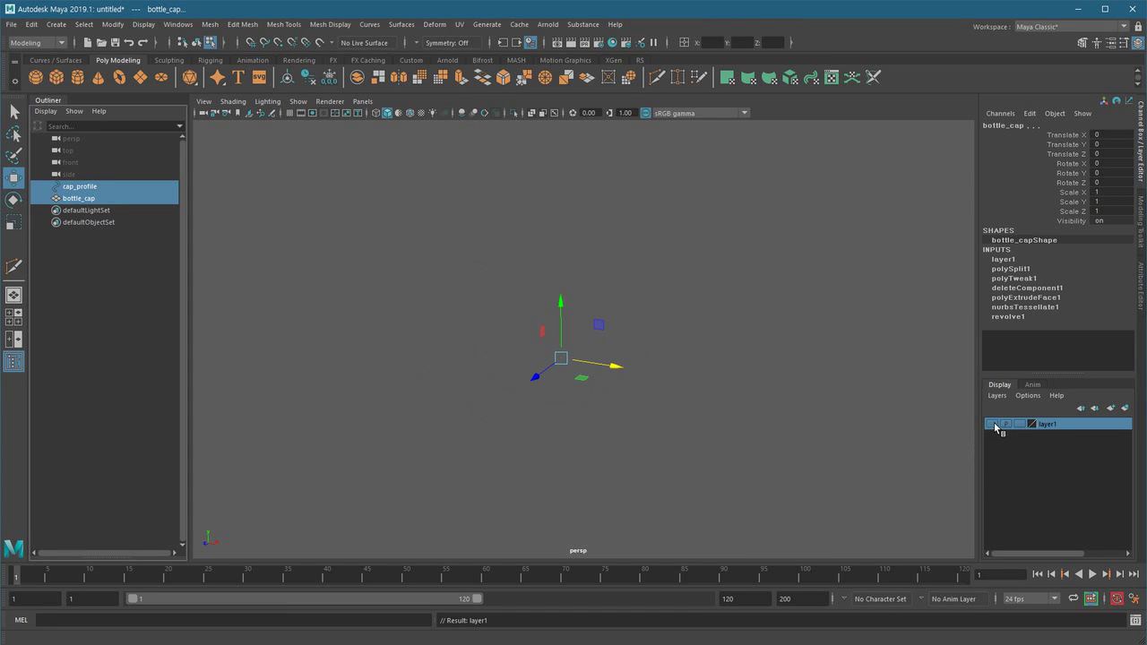
pyautogui.click(389, 413)
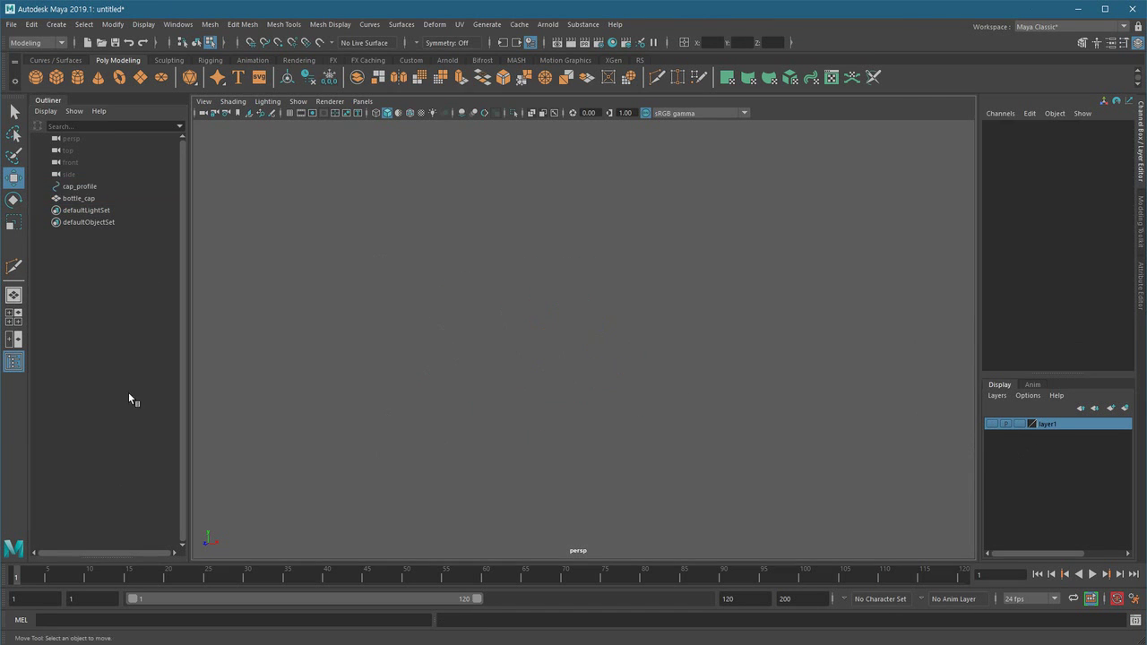
pyautogui.click(82, 186)
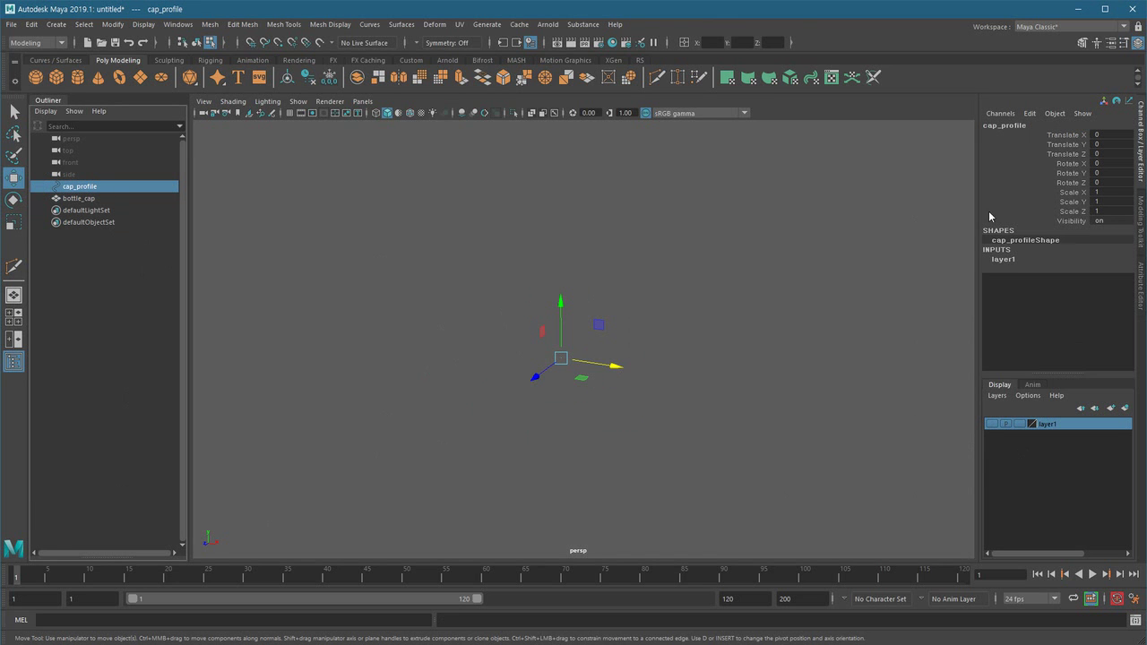
pyautogui.click(1071, 222)
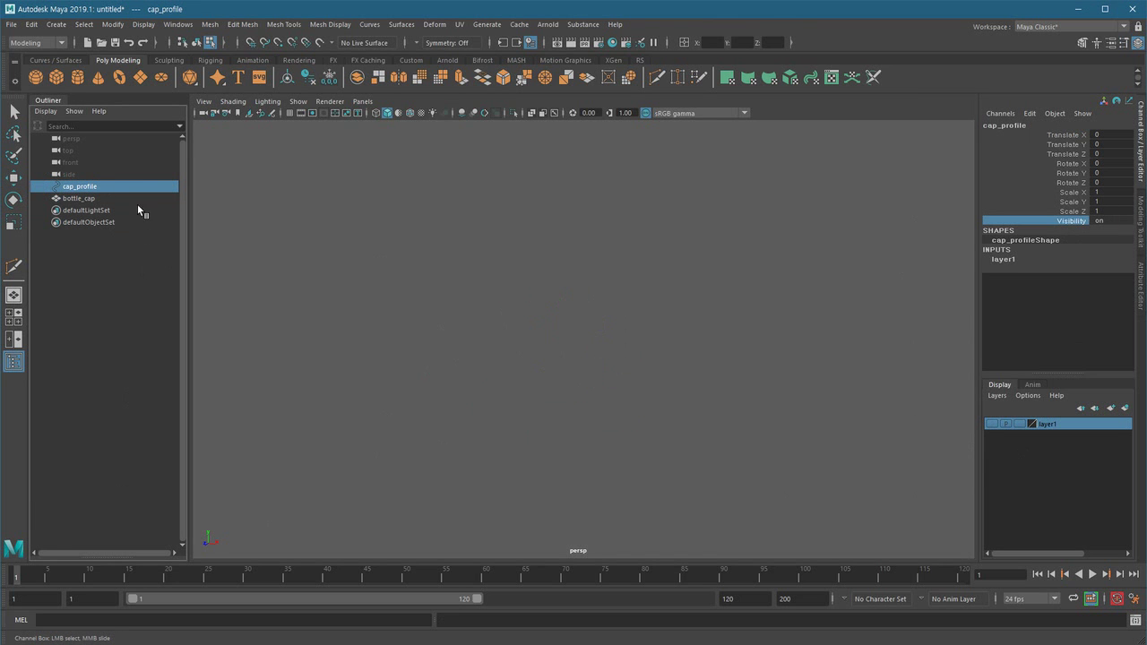
pyautogui.click(90, 198)
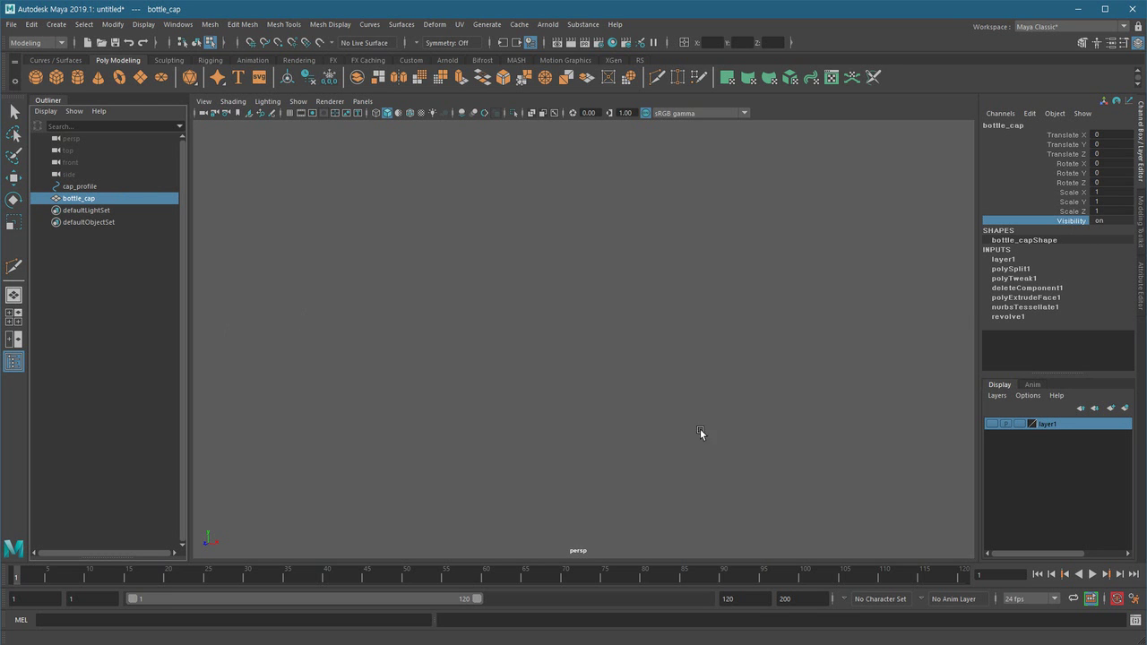
pyautogui.click(992, 424)
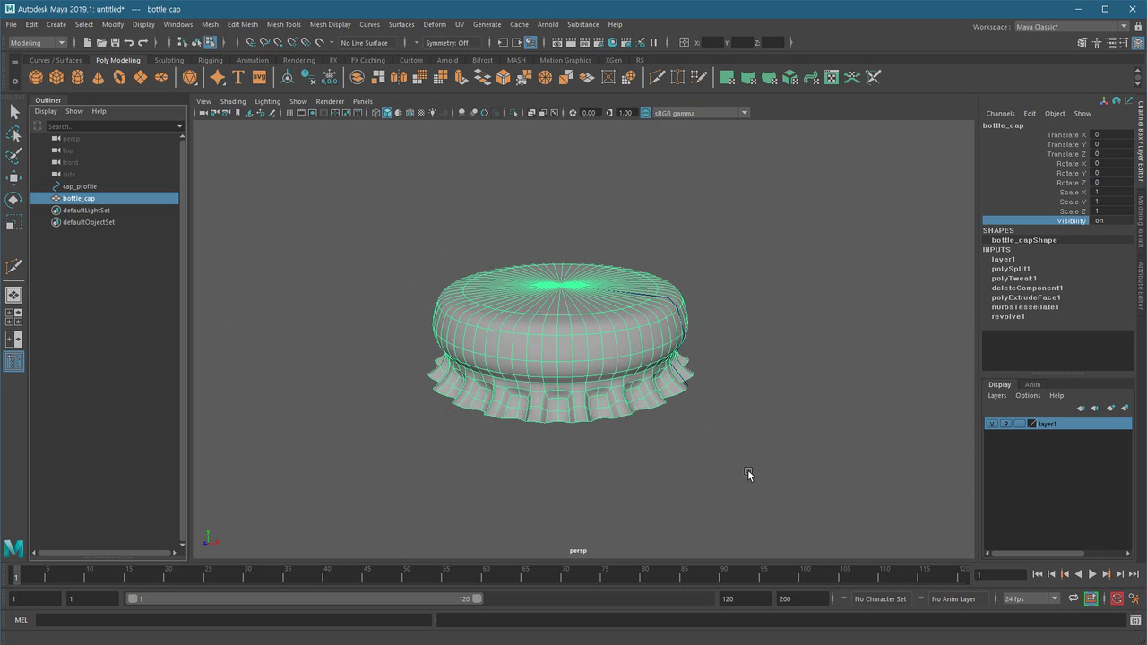
# Rename layer1 to beer_cap_layer and assign it the dark red colour
pyautogui.doubleClick(1043, 423)
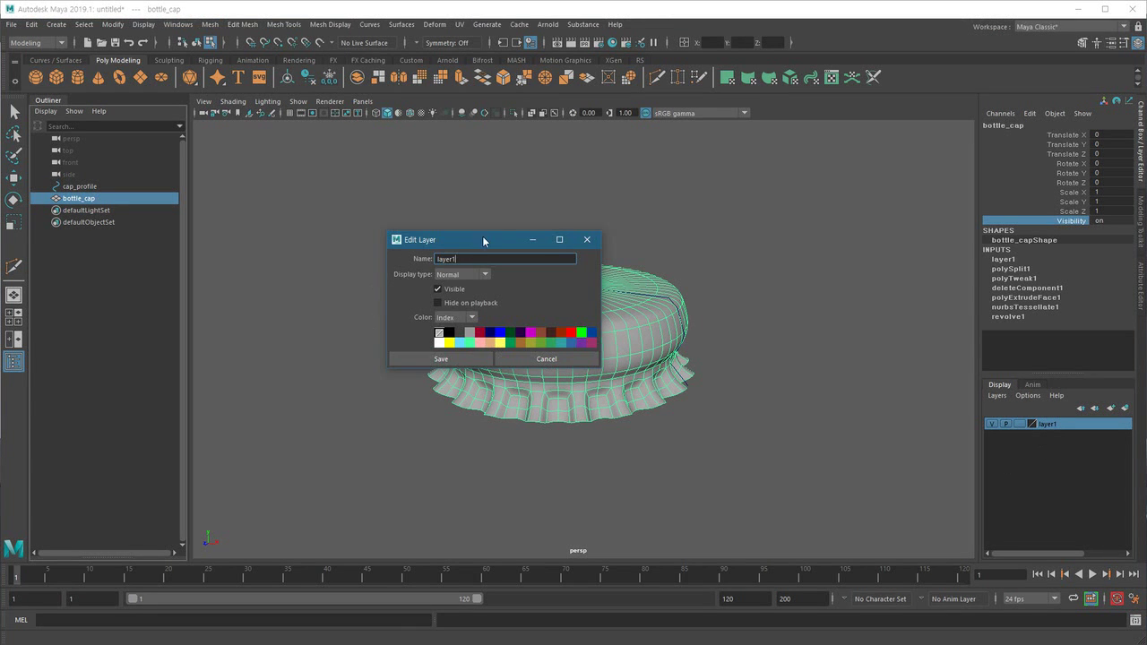
pyautogui.moveTo(481, 235); pyautogui.dragTo(781, 335)
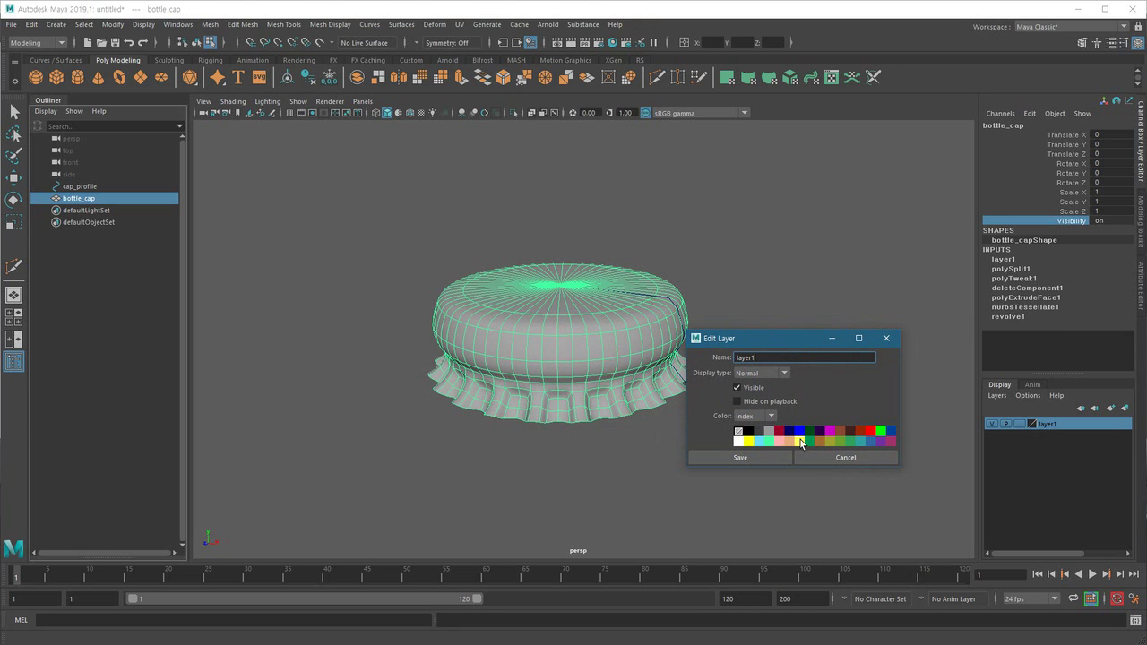
pyautogui.moveTo(763, 358); pyautogui.dragTo(618, 359)
pyautogui.write('beer_cap_layer')
pyautogui.click(779, 431)
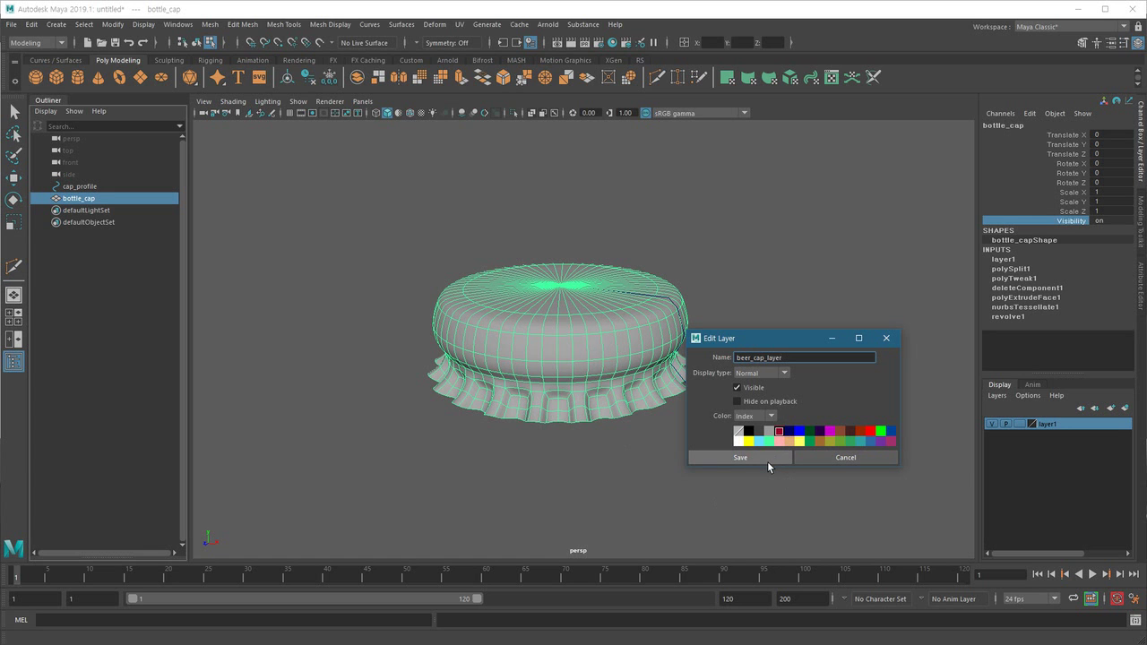
pyautogui.click(766, 460)
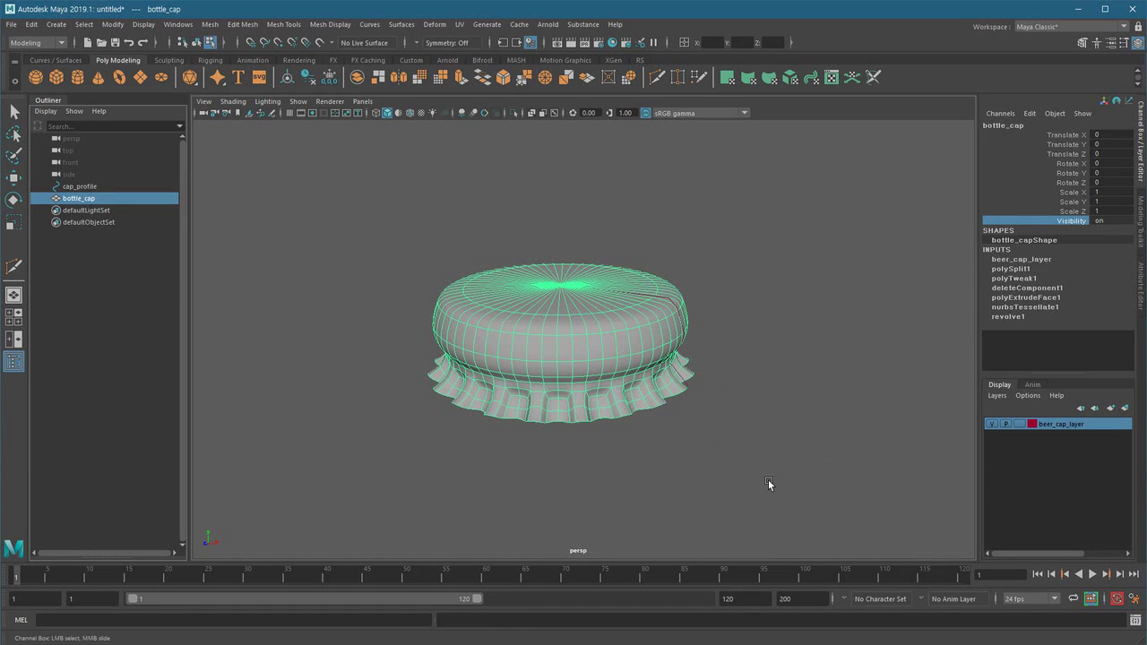
# Clear the selection and display the wireframe over the shaded cap in the perspective view
pyautogui.click(718, 496)
pyautogui.scroll(3, 690, 479)
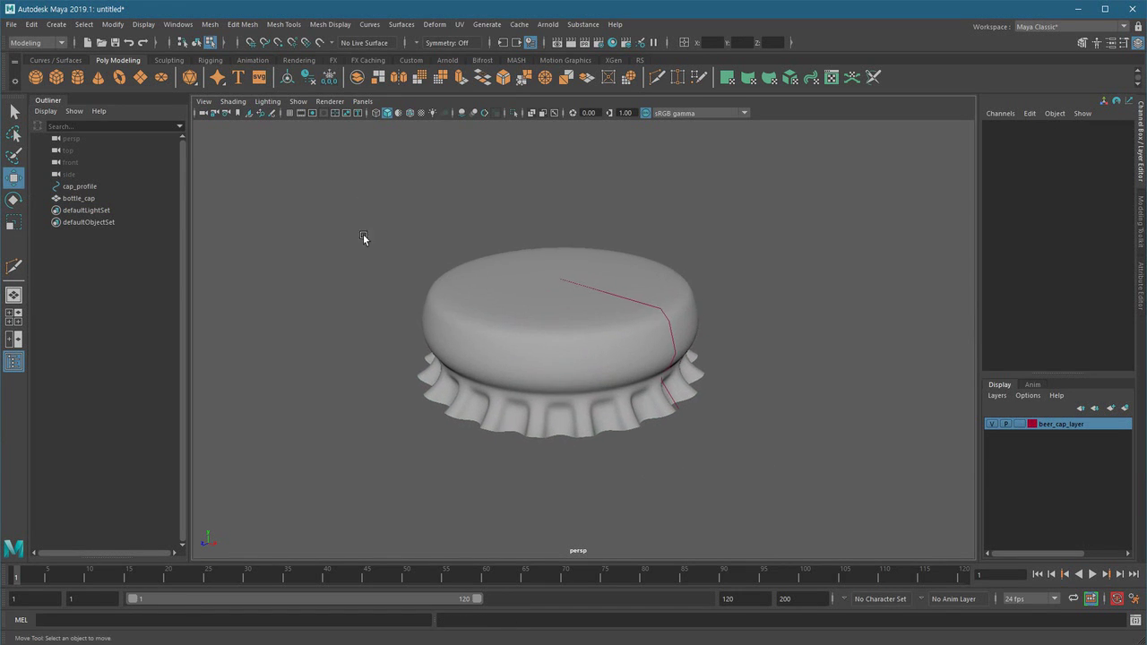
pyautogui.click(410, 113)
pyautogui.keyDown('alt'); pyautogui.moveTo(392, 329); pyautogui.dragTo(727, 422, button='right'); pyautogui.keyUp('alt')
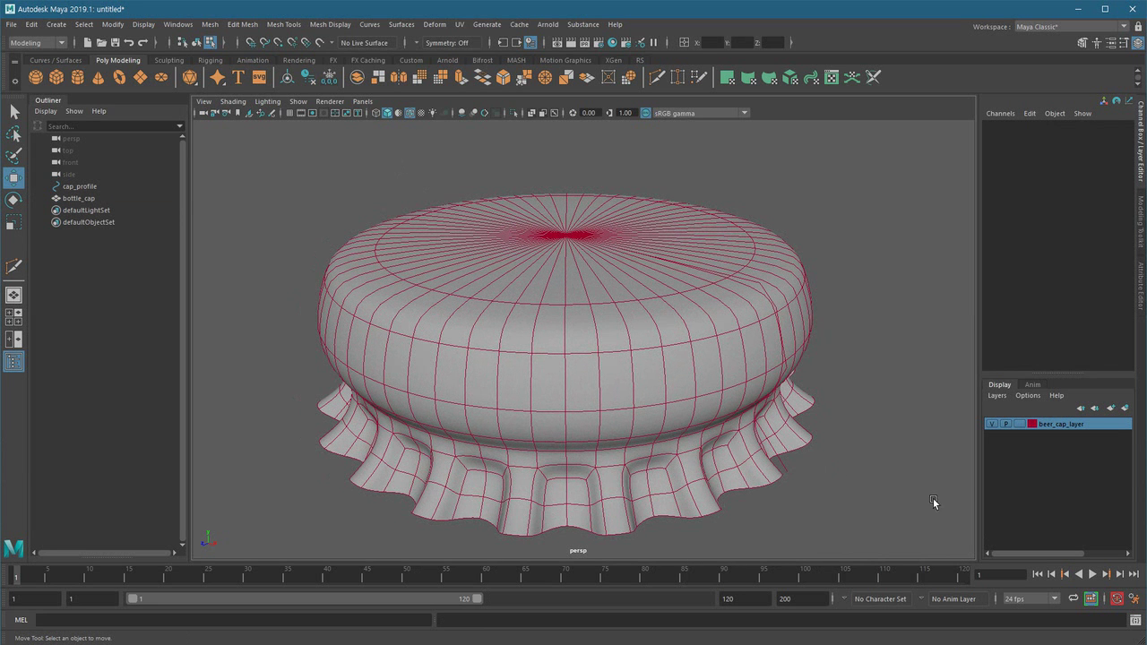
# Switch beer_cap_layer off and on and examine the cap with its coloured wireframe
pyautogui.click(991, 424)
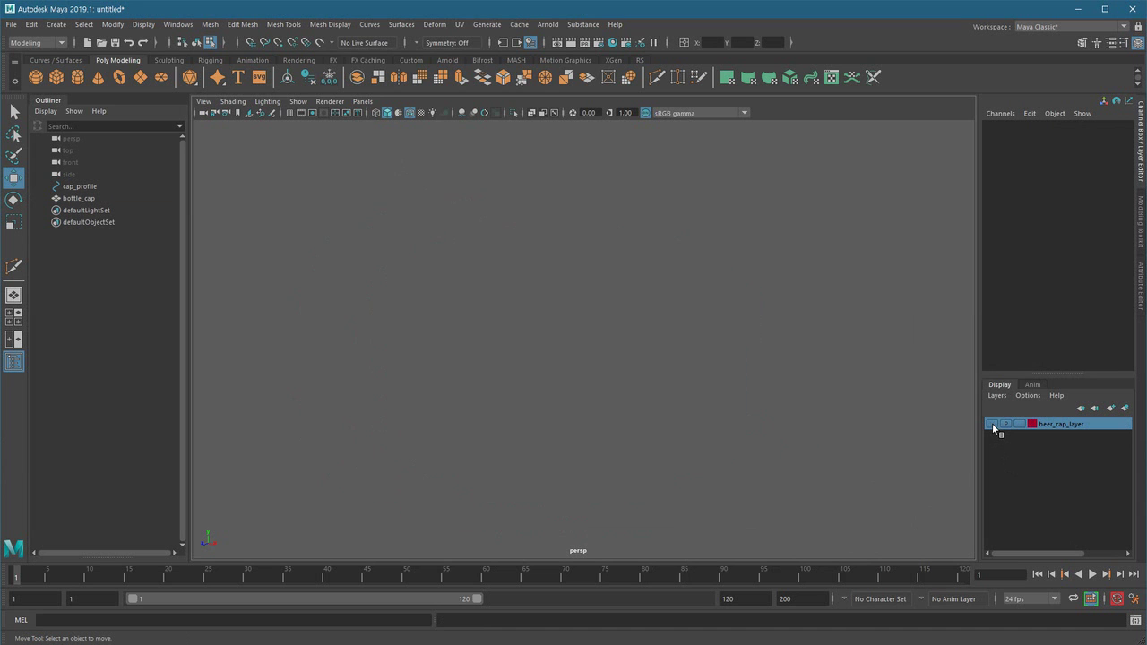
pyautogui.click(991, 424)
pyautogui.keyDown('alt'); pyautogui.moveTo(774, 456); pyautogui.dragTo(689, 445, button='right'); pyautogui.keyUp('alt')
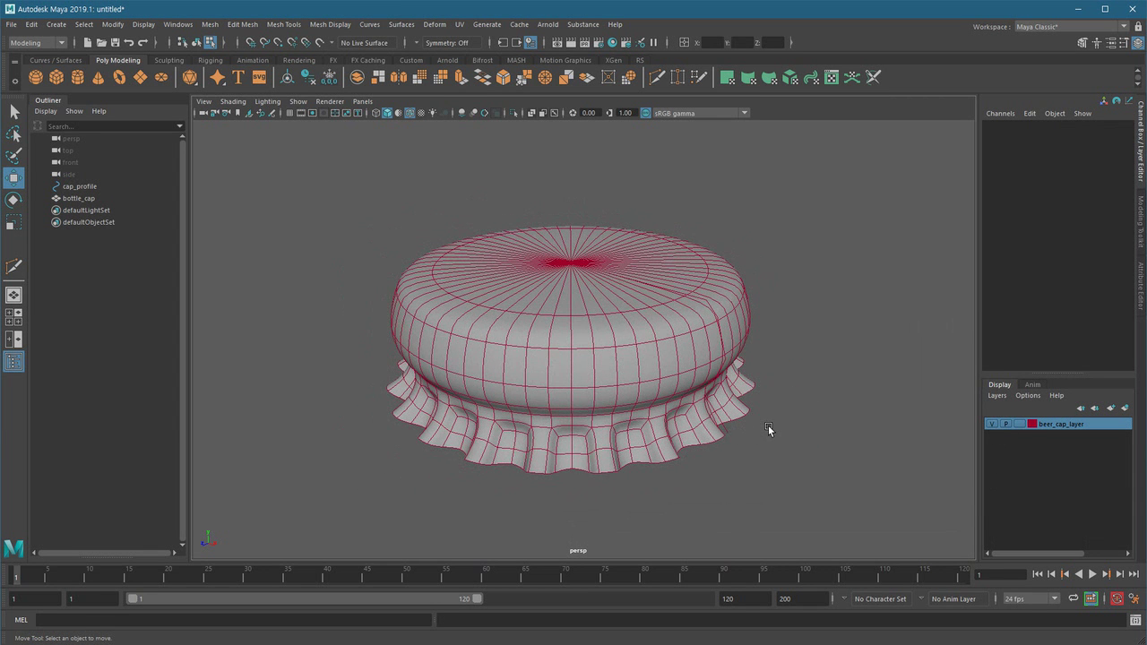
pyautogui.keyDown('alt'); pyautogui.moveTo(817, 488); pyautogui.dragTo(540, 454, button='right'); pyautogui.keyUp('alt')
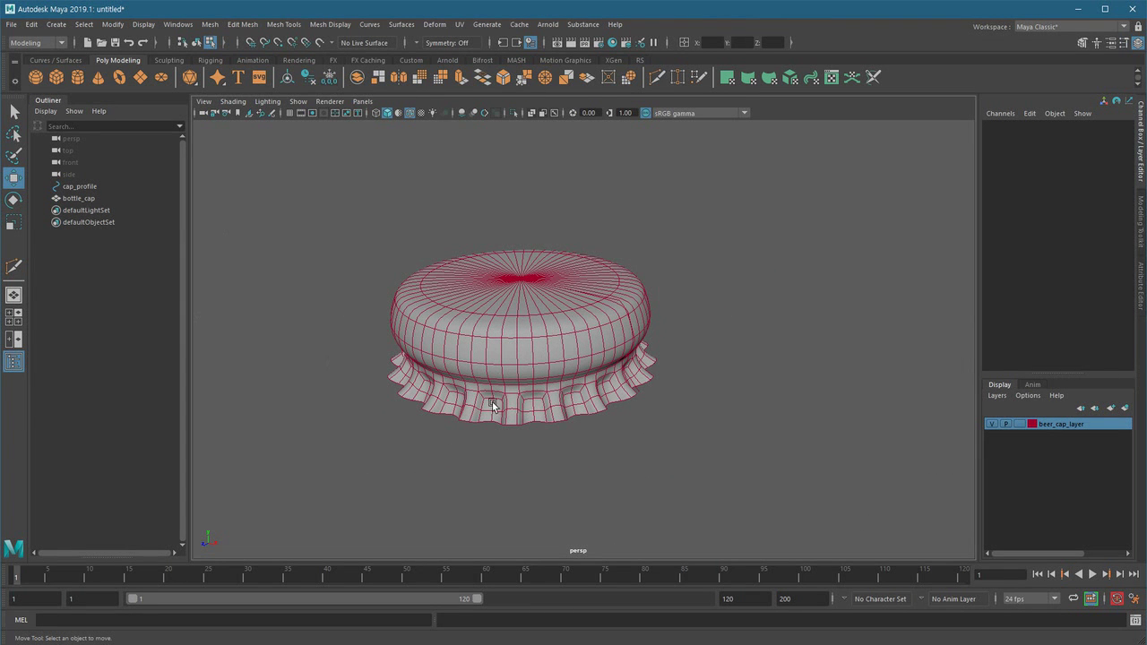
pyautogui.keyDown('alt'); pyautogui.moveTo(522, 377); pyautogui.dragTo(532, 416, button='right'); pyautogui.keyUp('alt')
pyautogui.keyDown('alt'); pyautogui.moveTo(532, 416); pyautogui.dragTo(567, 430, button='middle'); pyautogui.keyUp('alt')
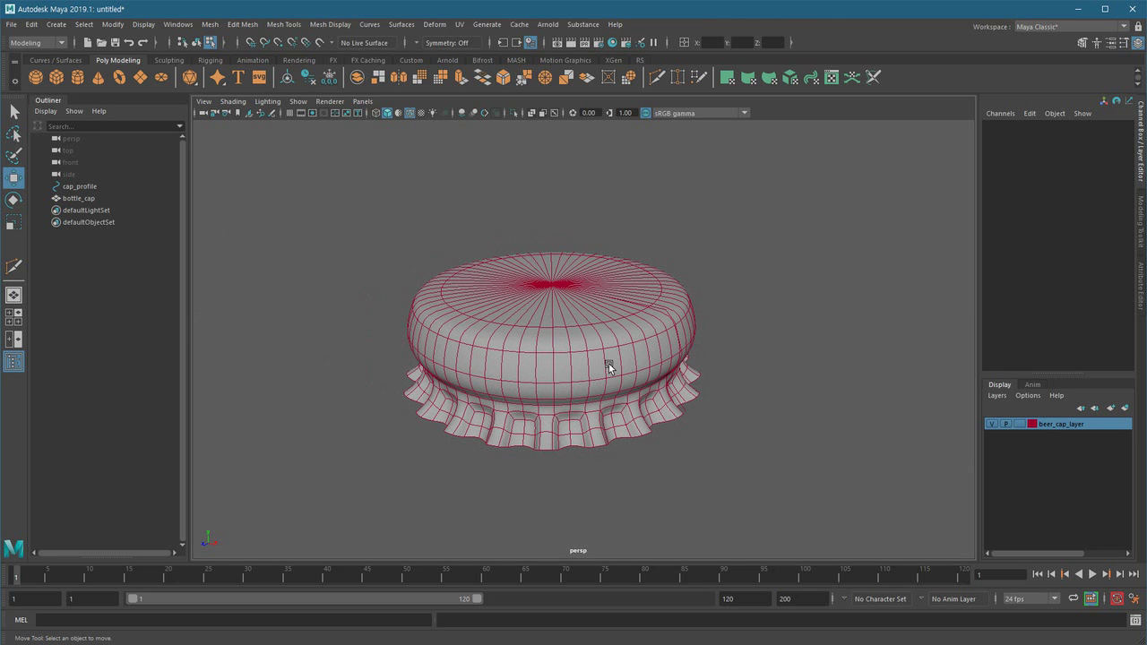
# Duplicate the bottle_cap mesh in place
pyautogui.moveTo(617, 342); pyautogui.dragTo(718, 342, button='right')
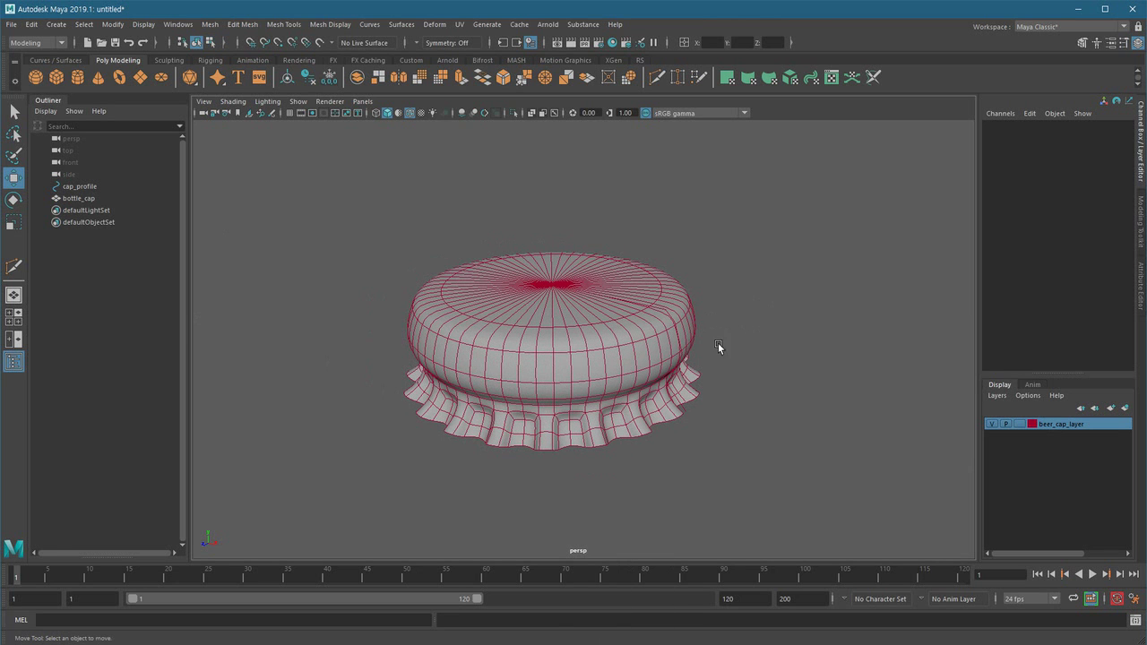
pyautogui.click(620, 432)
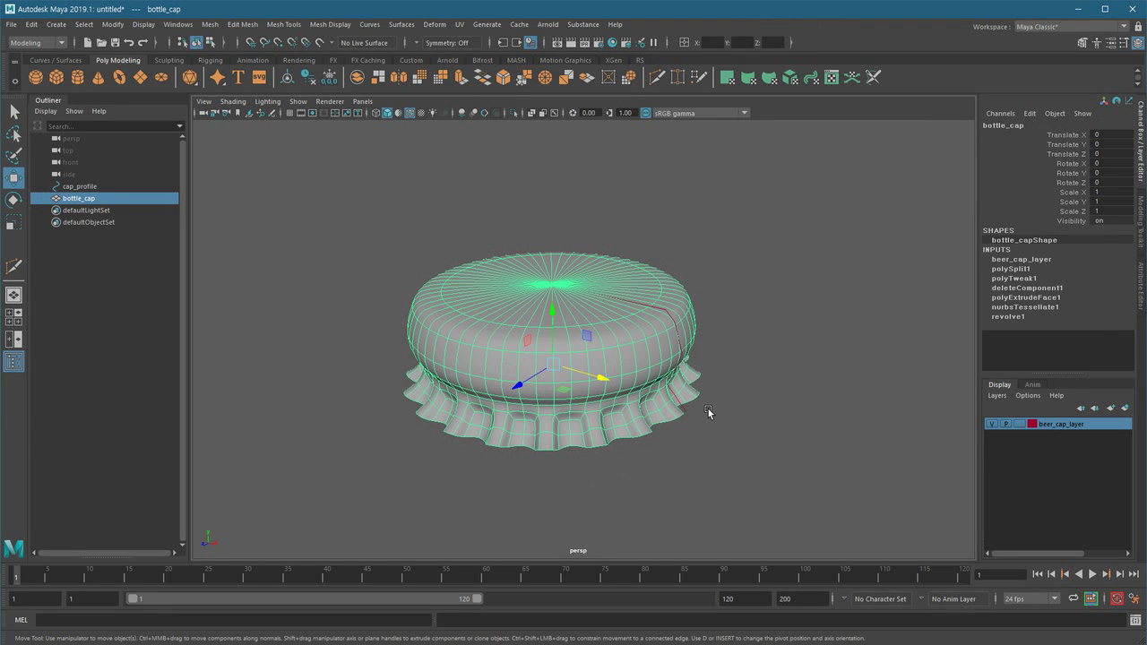
pyautogui.hotkey('ctrl', 'd')
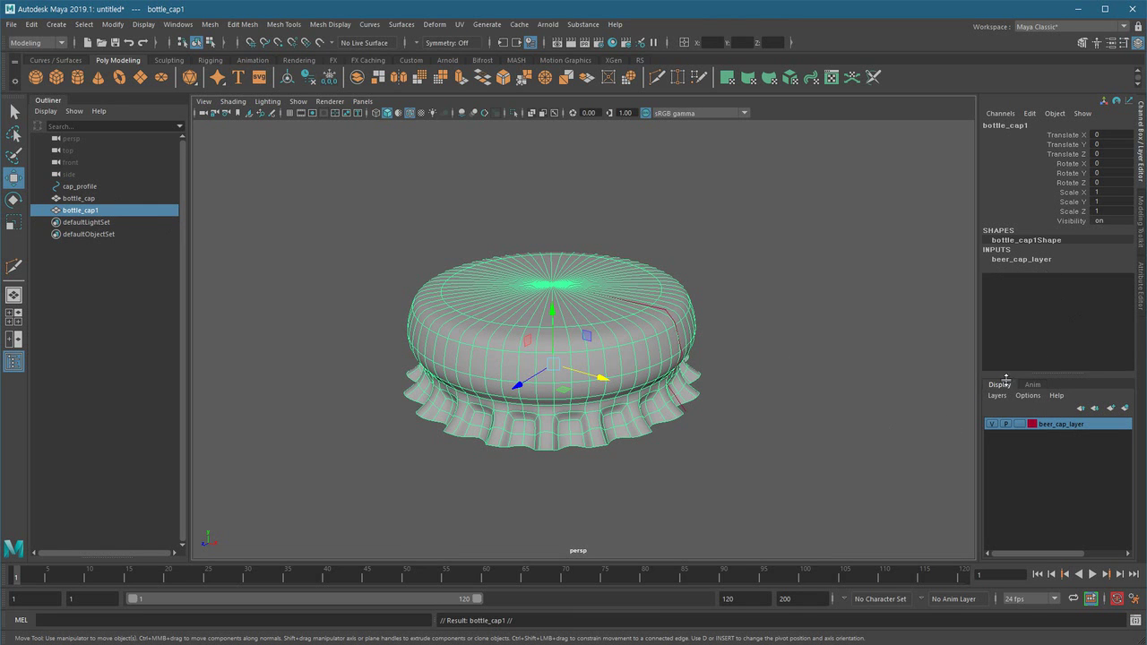
# Check whether the duplicate cap follows beer_cap_layer by toggling the layer's visibility, and clear the selection
pyautogui.click(992, 424)
pyautogui.click(992, 424)
pyautogui.click(992, 424)
pyautogui.click(992, 424)
pyautogui.click(316, 196)
# Remove the duplicate mesh bottle_cap1 from beer_cap_layer
pyautogui.click(79, 209)
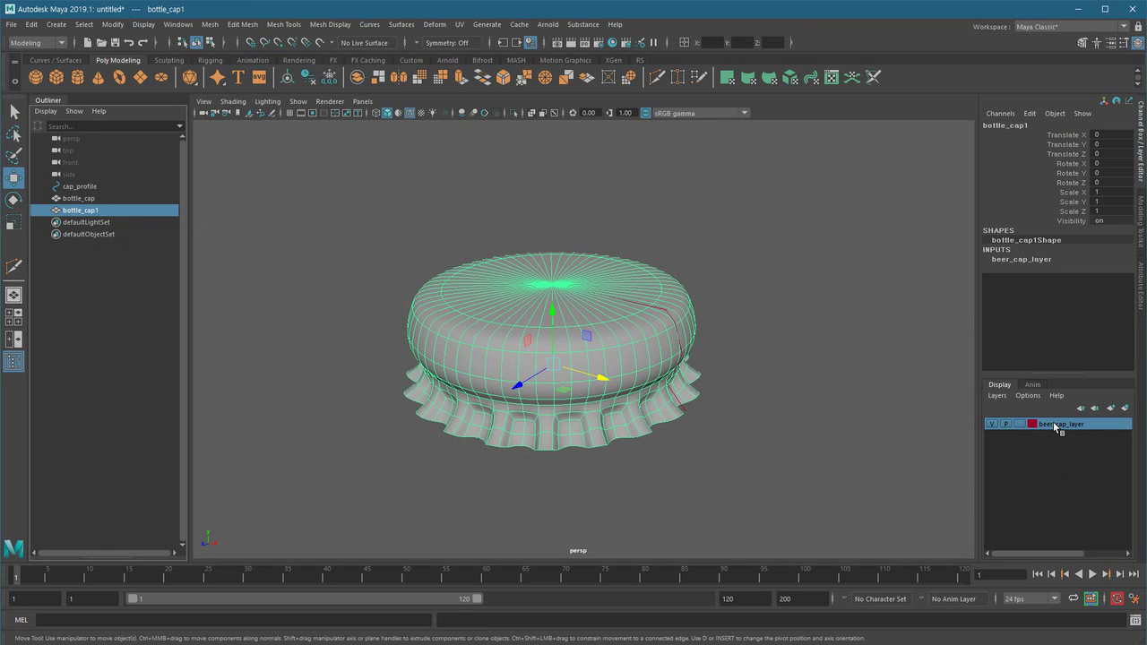
pyautogui.click(998, 395)
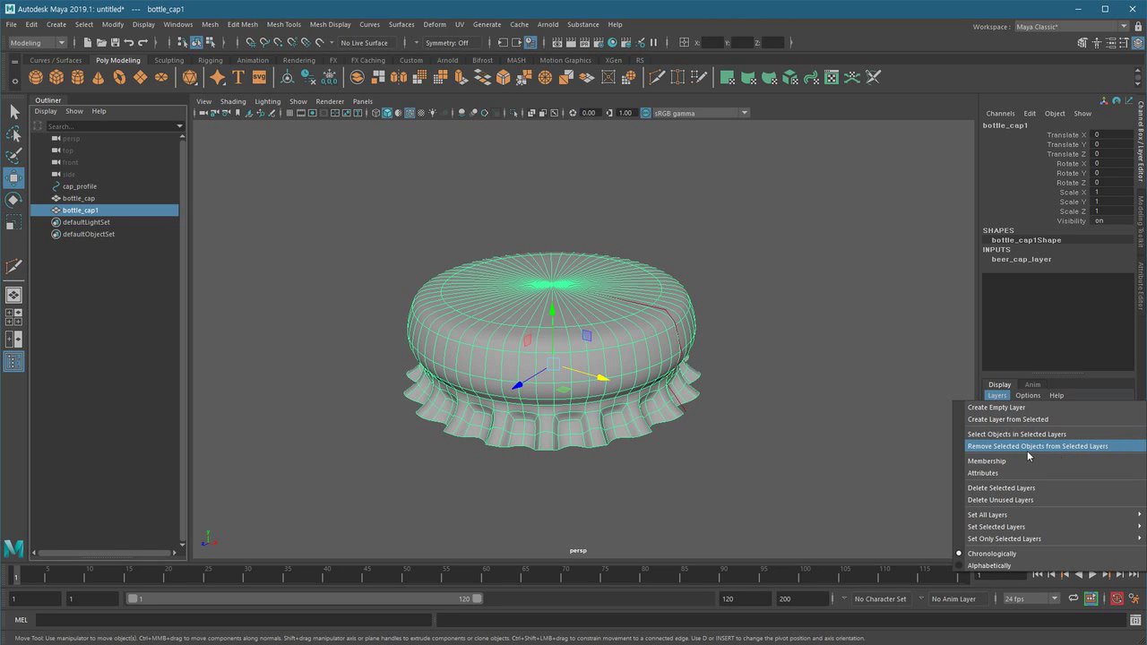
pyautogui.click(1118, 397)
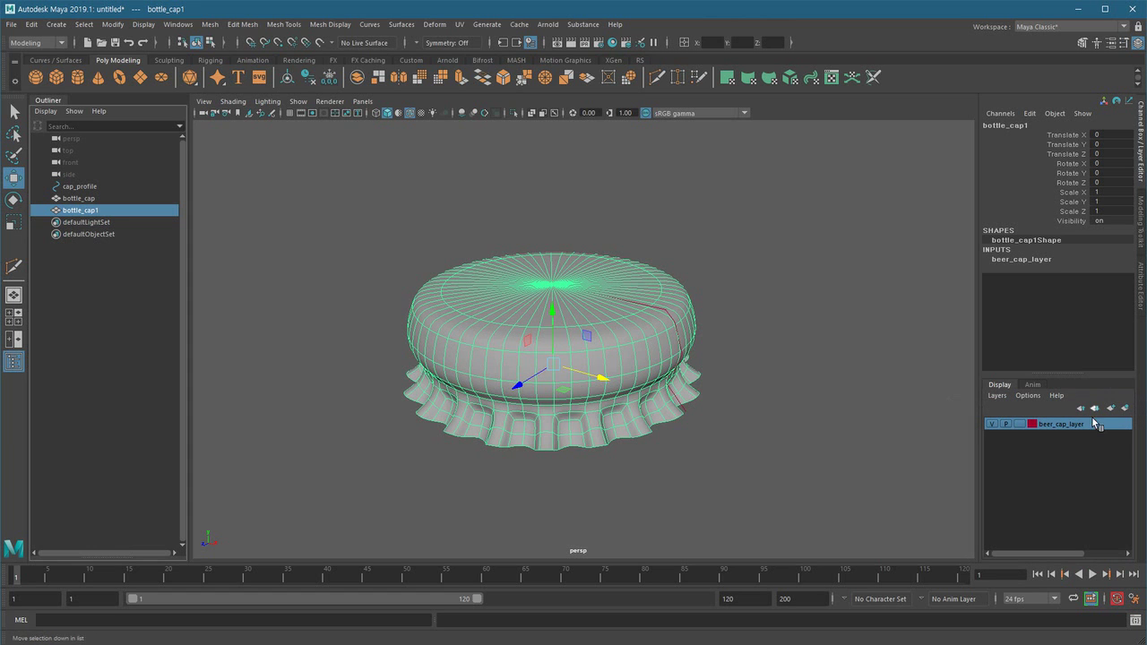
pyautogui.rightClick(1049, 429)
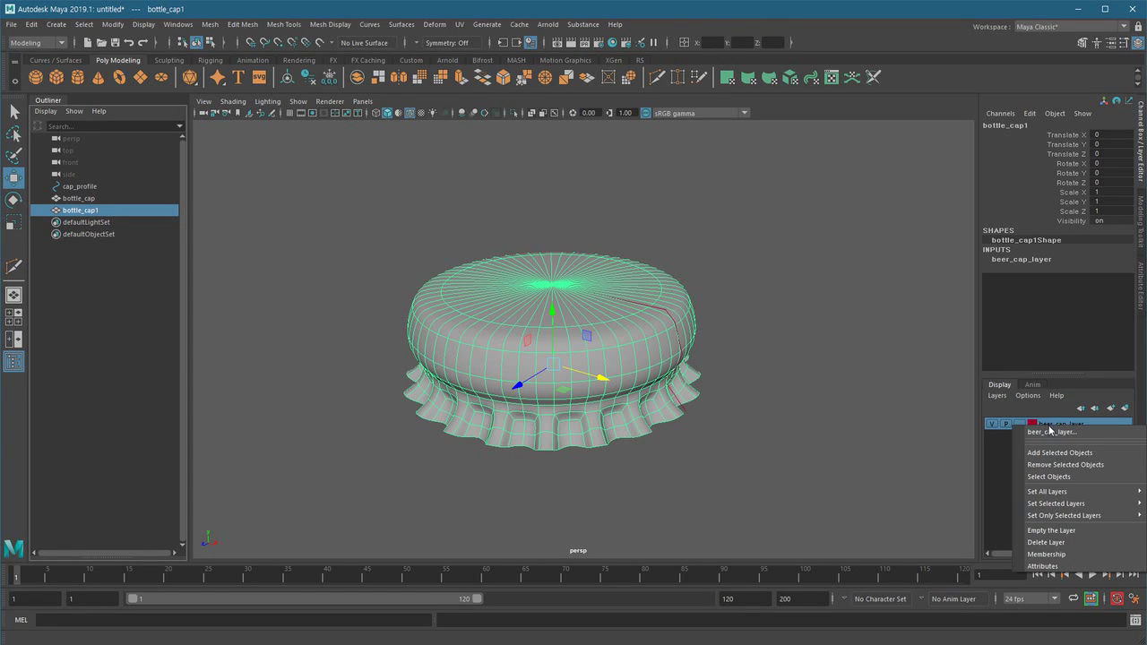
pyautogui.click(995, 448)
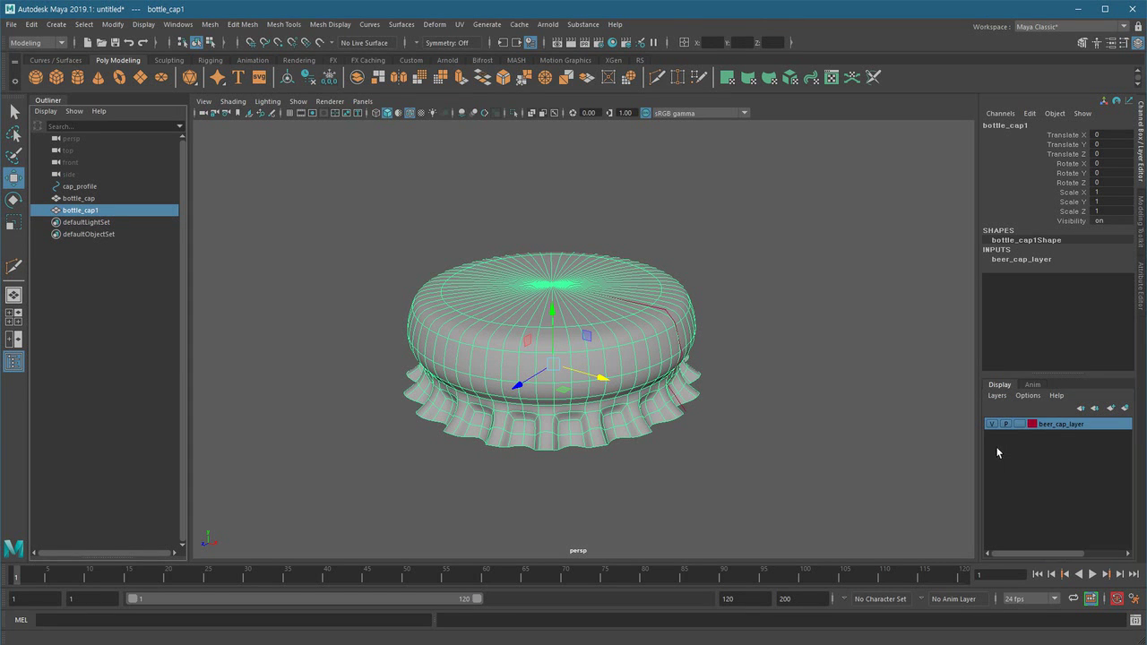
pyautogui.rightClick(1058, 423)
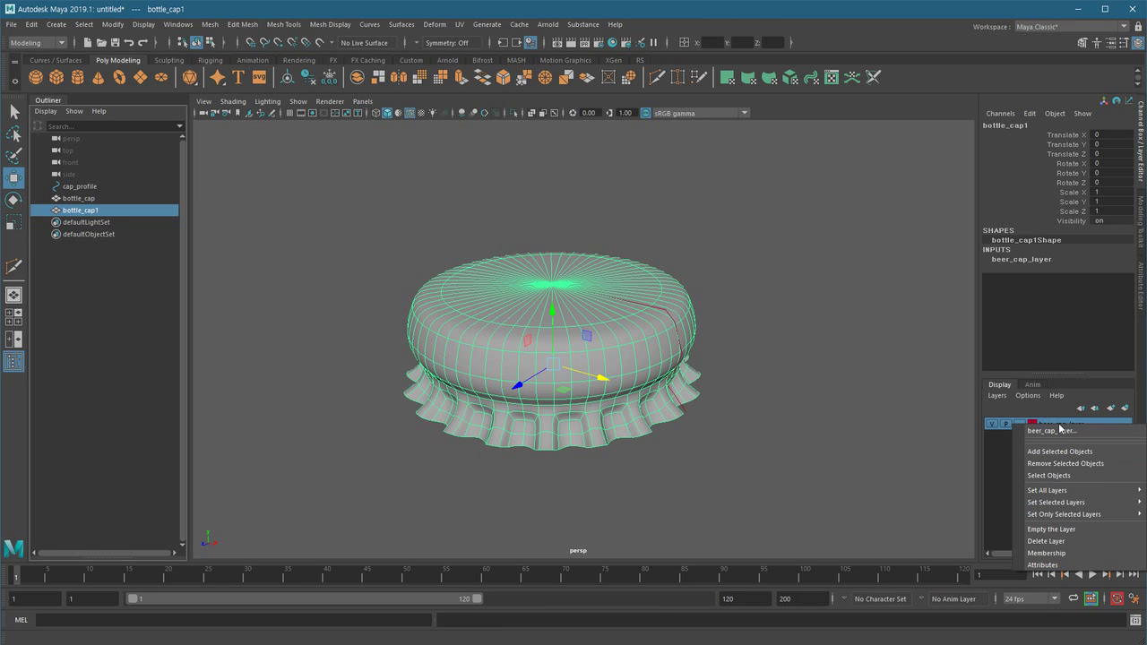
pyautogui.click(1087, 465)
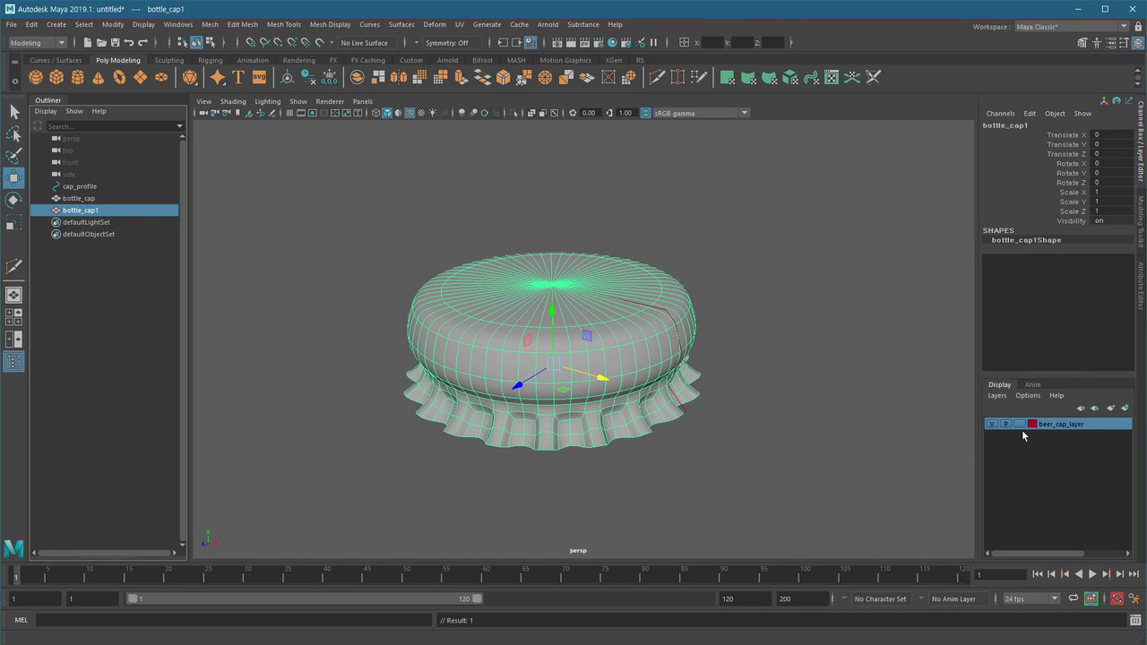
# Hide beer_cap_layer and select the duplicate mesh bottle_cap1
pyautogui.click(991, 424)
pyautogui.click(85, 187)
pyautogui.click(90, 198)
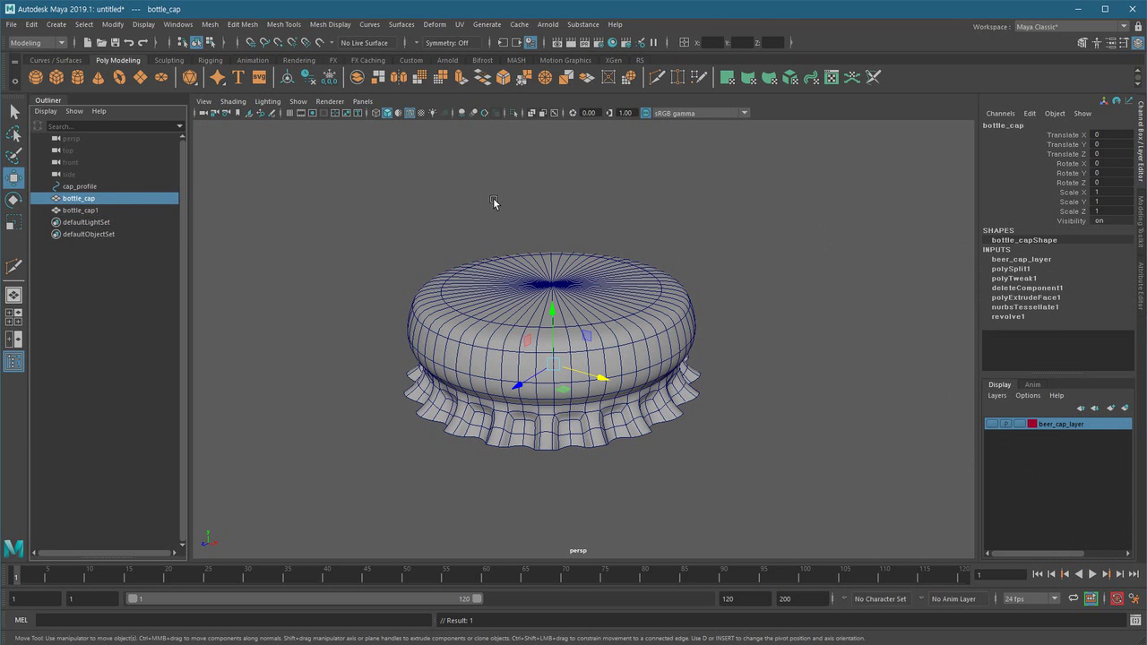
pyautogui.click(92, 210)
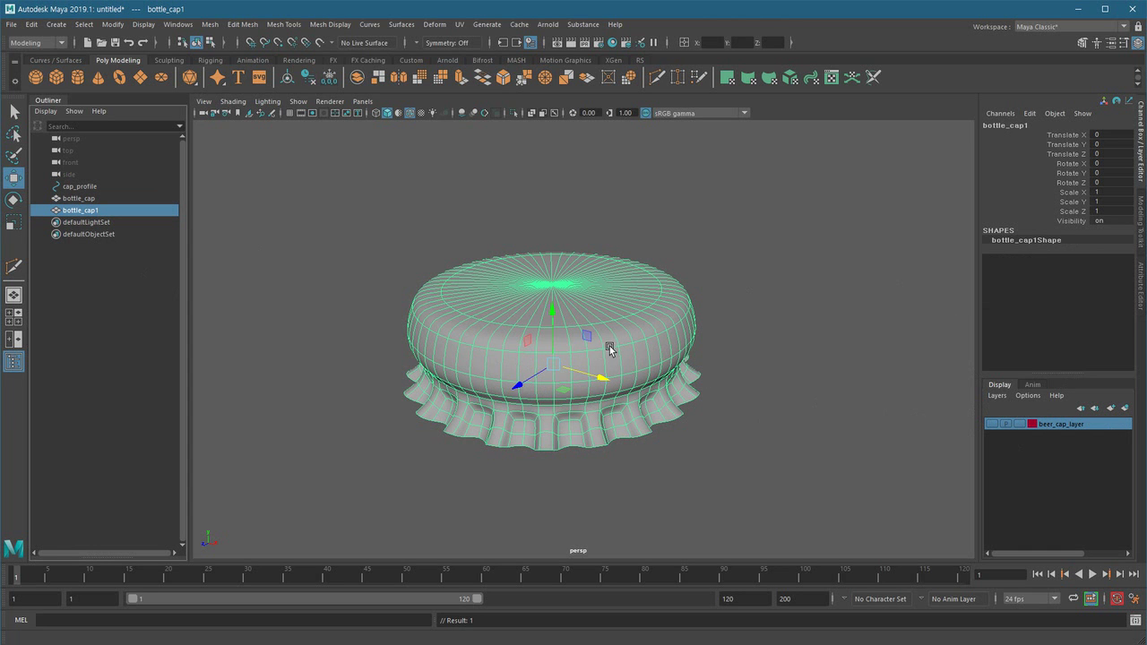
# Try raising the duplicate cap, undo the move, and turn off its smooth mesh preview
pyautogui.moveTo(545, 317); pyautogui.dragTo(586, 259)
pyautogui.hotkey('ctrl', 'z')
pyautogui.press('1')
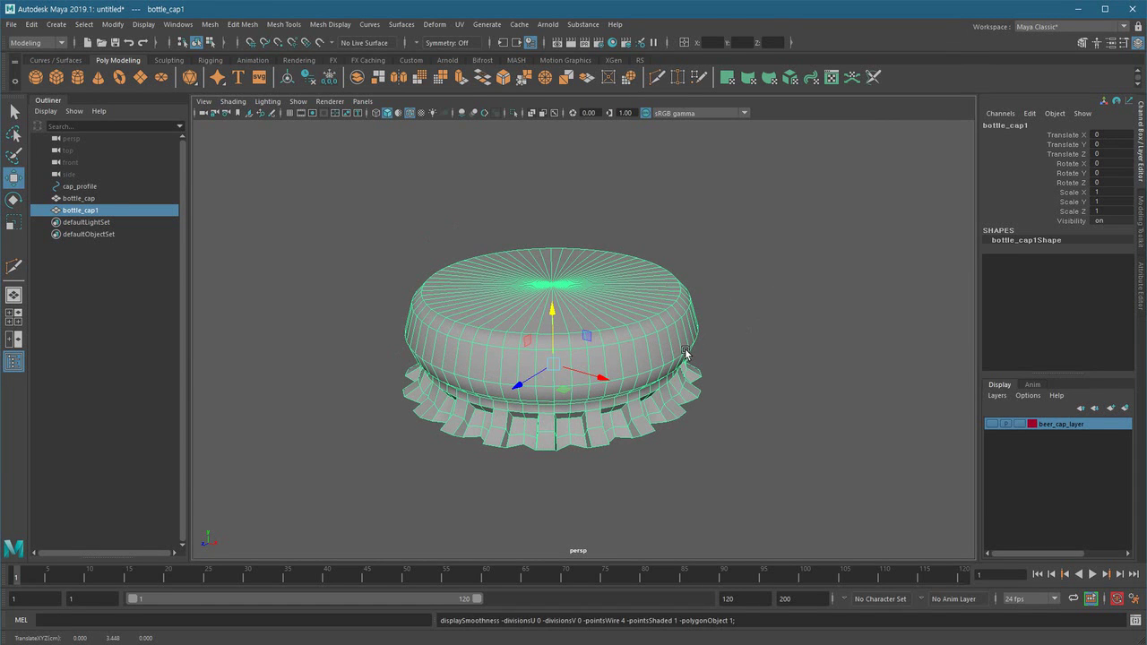
pyautogui.click(732, 361)
pyautogui.scroll(-2, 566, 386)
pyautogui.keyDown('alt'); pyautogui.moveTo(566, 385); pyautogui.dragTo(556, 341); pyautogui.keyUp('alt')
pyautogui.click(599, 335)
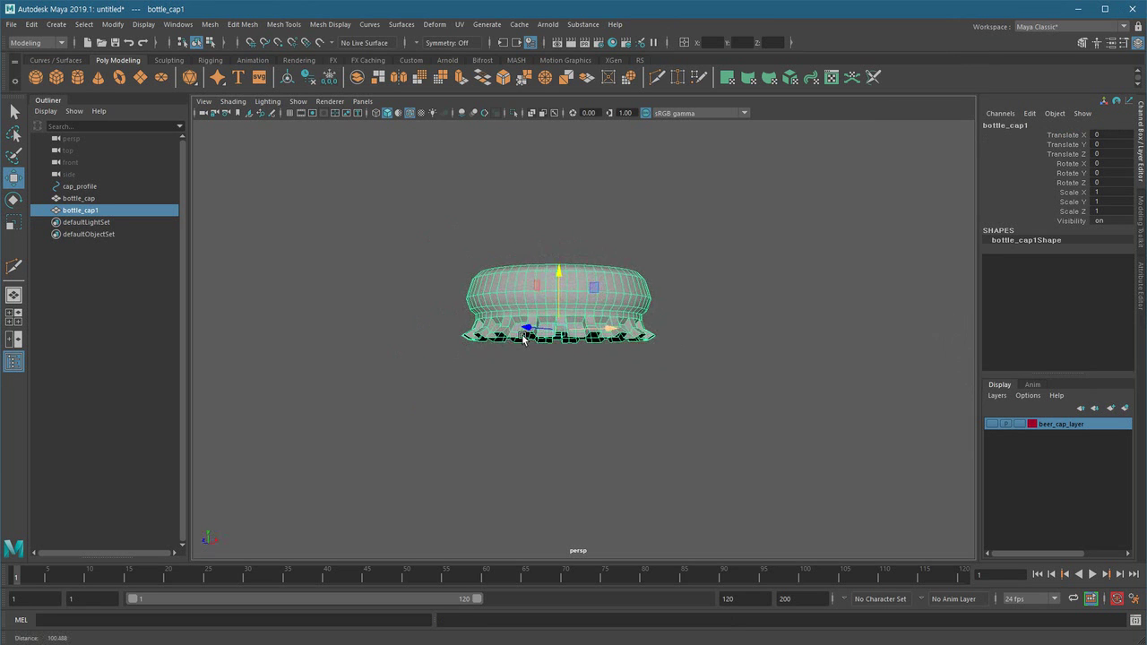
# Select all faces of the duplicate cap and extrude them
pyautogui.scroll(4, 602, 357)
pyautogui.keyDown('alt'); pyautogui.moveTo(603, 359); pyautogui.dragTo(612, 396, button='middle'); pyautogui.keyUp('alt')
pyautogui.scroll(1, 571, 382)
pyautogui.keyDown('alt'); pyautogui.moveTo(557, 402); pyautogui.dragTo(676, 348); pyautogui.keyUp('alt')
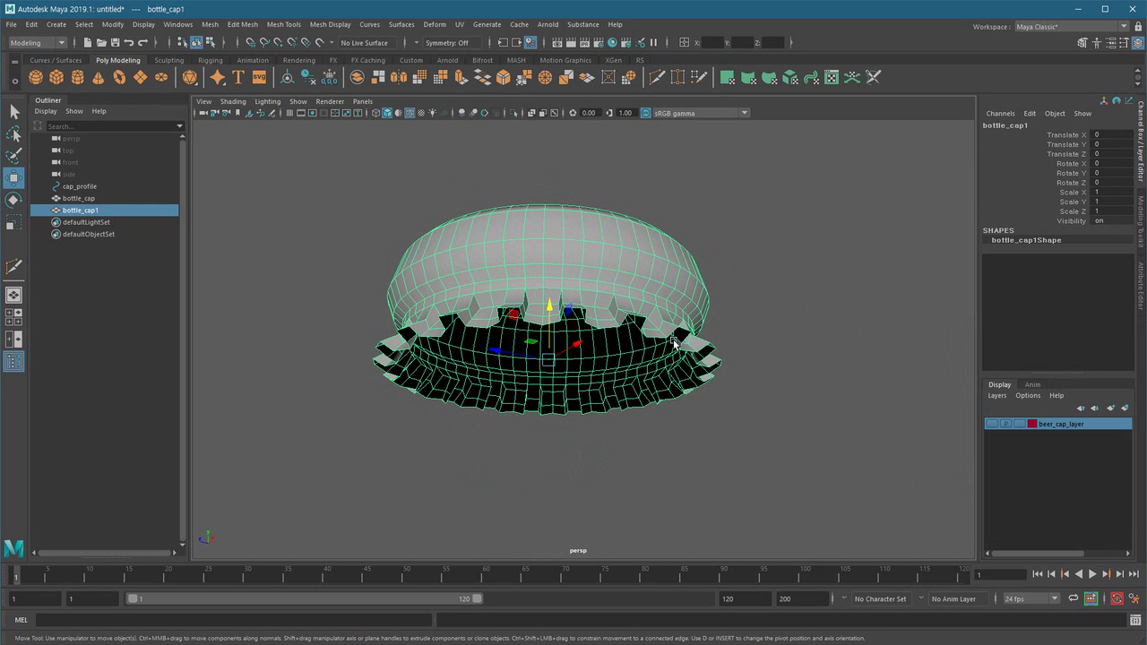
pyautogui.keyDown('alt'); pyautogui.moveTo(593, 385); pyautogui.dragTo(646, 350); pyautogui.keyUp('alt')
pyautogui.moveTo(613, 258); pyautogui.dragTo(614, 303, button='right')
pyautogui.doubleClick(611, 337)
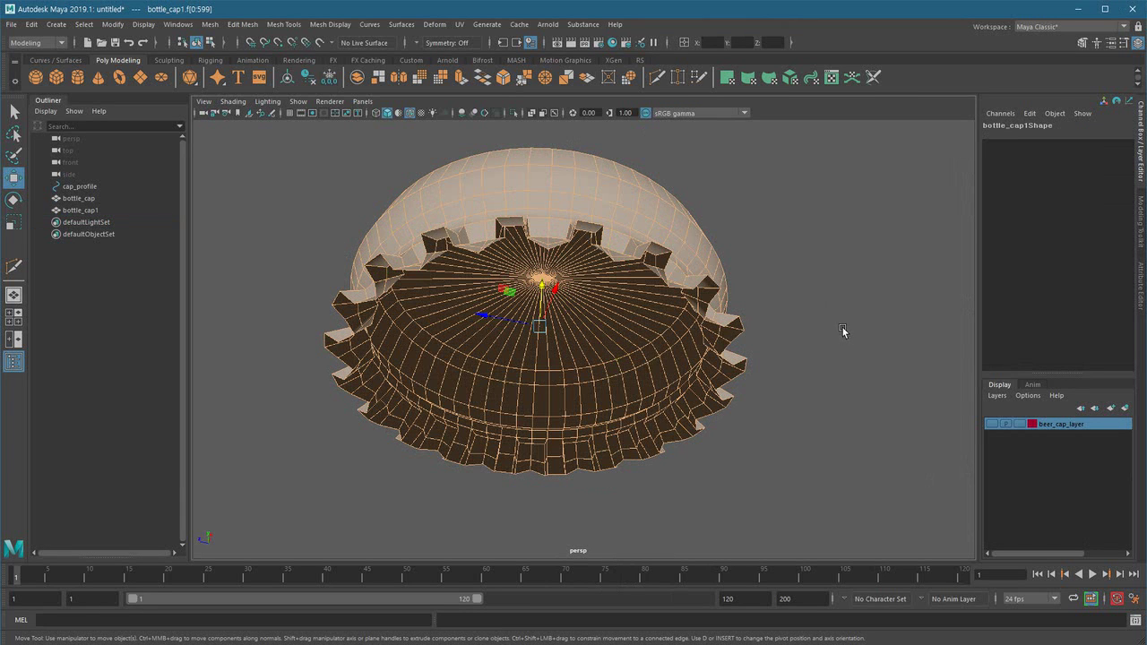
pyautogui.keyDown('shift'); pyautogui.moveTo(777, 217); pyautogui.dragTo(777, 265, button='right'); pyautogui.keyUp('shift')
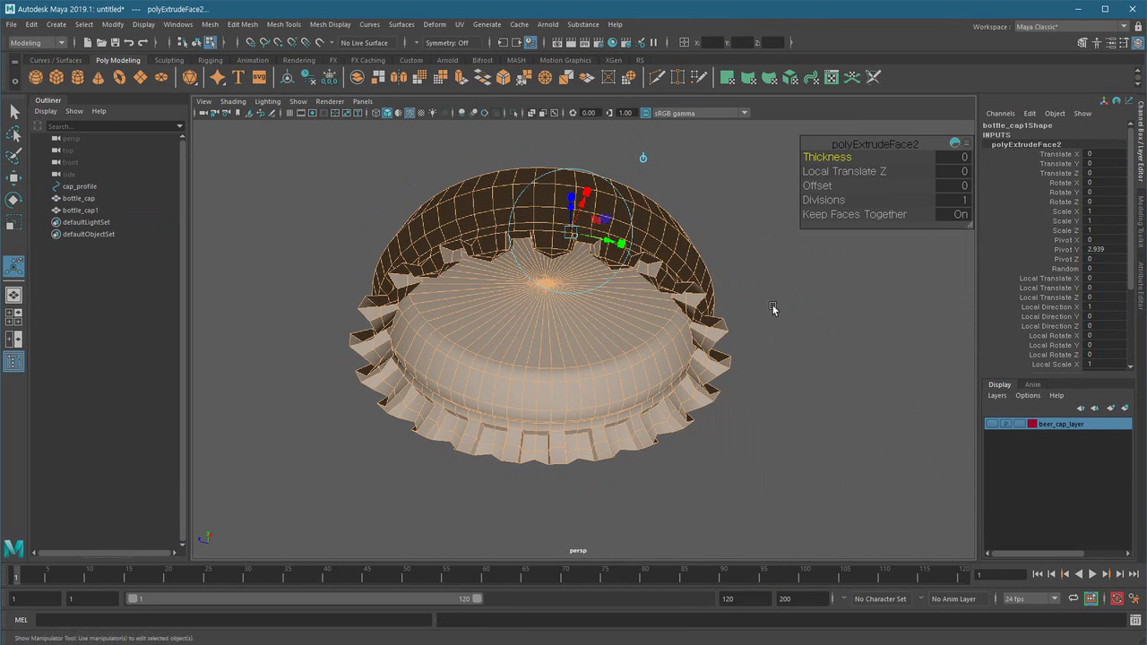
# Set the face extrusion's thickness to 0.15 and preview the cap smoothed
pyautogui.moveTo(837, 157); pyautogui.dragTo(847, 161)
pyautogui.click(953, 156)
pyautogui.write('0.15')
pyautogui.press('Return')
pyautogui.keyDown('alt'); pyautogui.moveTo(627, 307); pyautogui.dragTo(660, 362); pyautogui.keyUp('alt')
pyautogui.press('3')
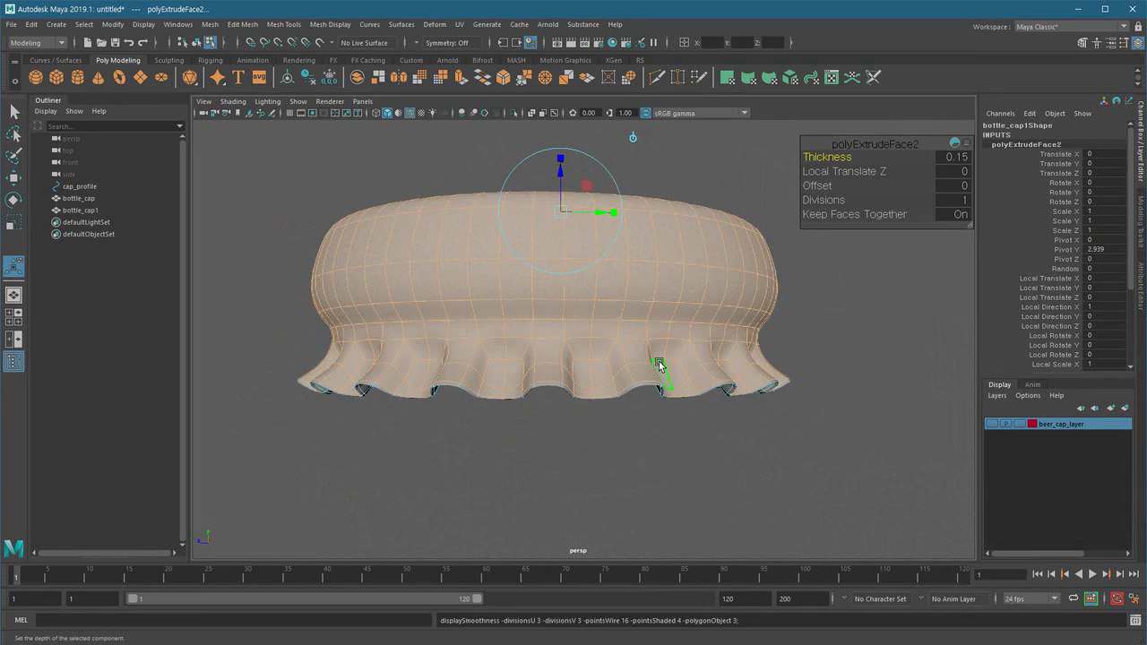
# Turn off the cap's smooth preview and set the face extrusion's divisions to 2
pyautogui.keyDown('alt'); pyautogui.moveTo(529, 415); pyautogui.dragTo(635, 359); pyautogui.keyUp('alt')
pyautogui.keyDown('alt'); pyautogui.moveTo(635, 359); pyautogui.dragTo(638, 403, button='middle'); pyautogui.keyUp('alt')
pyautogui.press('1')
pyautogui.keyDown('alt'); pyautogui.moveTo(581, 392); pyautogui.dragTo(661, 423, button='right'); pyautogui.keyUp('alt')
pyautogui.keyDown('alt'); pyautogui.moveTo(569, 393); pyautogui.dragTo(562, 344); pyautogui.keyUp('alt')
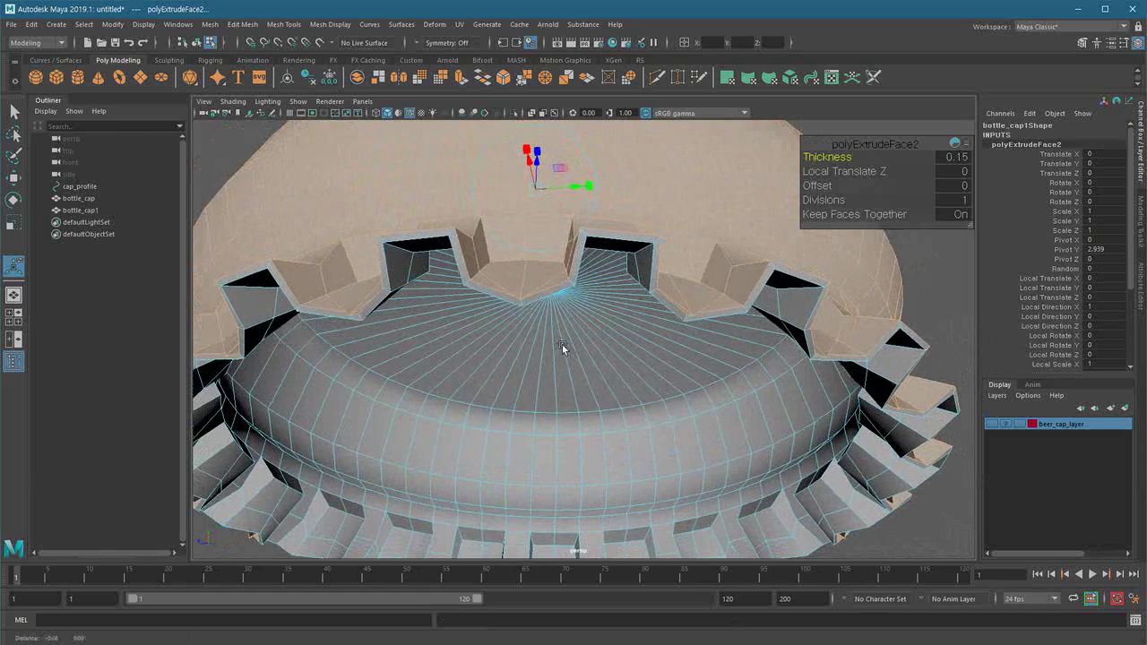
pyautogui.click(957, 200)
pyautogui.write('2')
pyautogui.press('Return')
pyautogui.scroll(5, 803, 340)
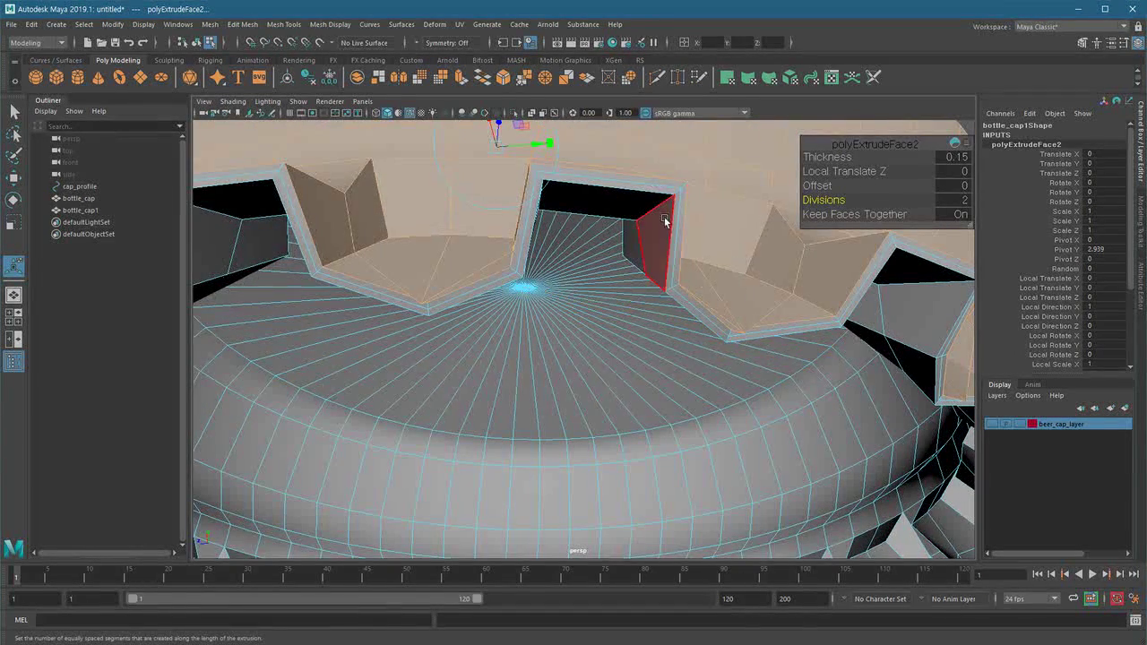
# Examine the thickened cap in smooth preview from the side and from below with nothing selected
pyautogui.keyDown('alt'); pyautogui.moveTo(705, 302); pyautogui.dragTo(364, 326, button='right'); pyautogui.keyUp('alt')
pyautogui.press('3')
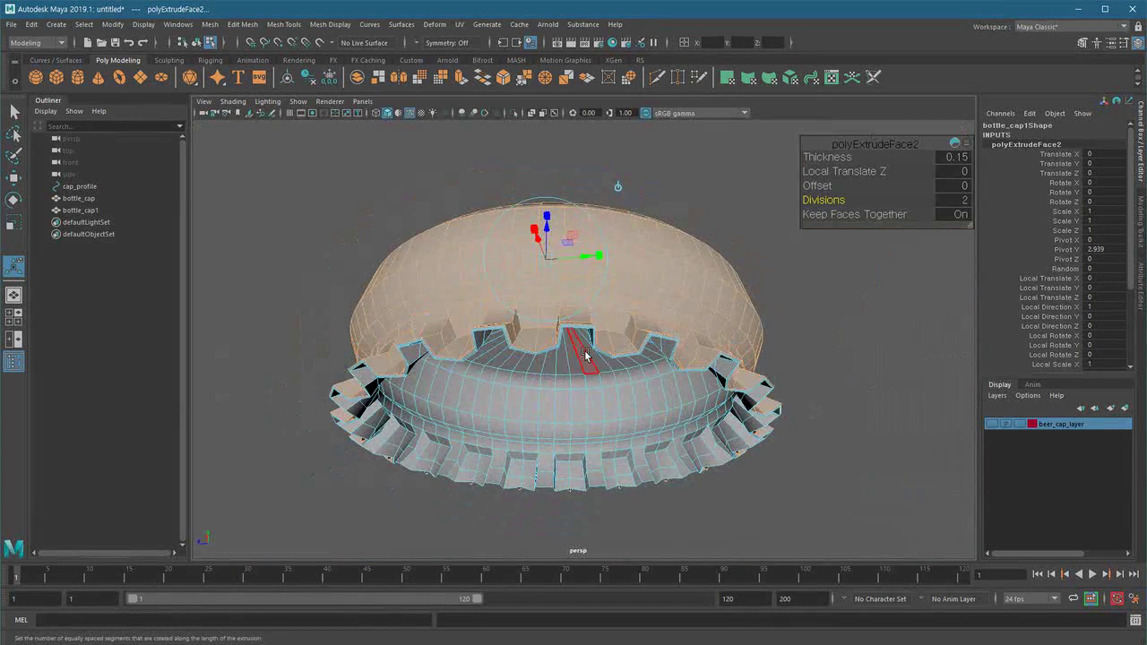
pyautogui.click(824, 312)
pyautogui.keyDown('alt'); pyautogui.moveTo(691, 384); pyautogui.dragTo(530, 444); pyautogui.keyUp('alt')
pyautogui.keyDown('alt'); pyautogui.moveTo(530, 445); pyautogui.dragTo(668, 455, button='right'); pyautogui.keyUp('alt')
pyautogui.keyDown('alt'); pyautogui.moveTo(668, 456); pyautogui.dragTo(713, 494, button='middle'); pyautogui.keyUp('alt')
pyautogui.keyDown('alt'); pyautogui.moveTo(713, 495); pyautogui.dragTo(655, 400); pyautogui.keyUp('alt')
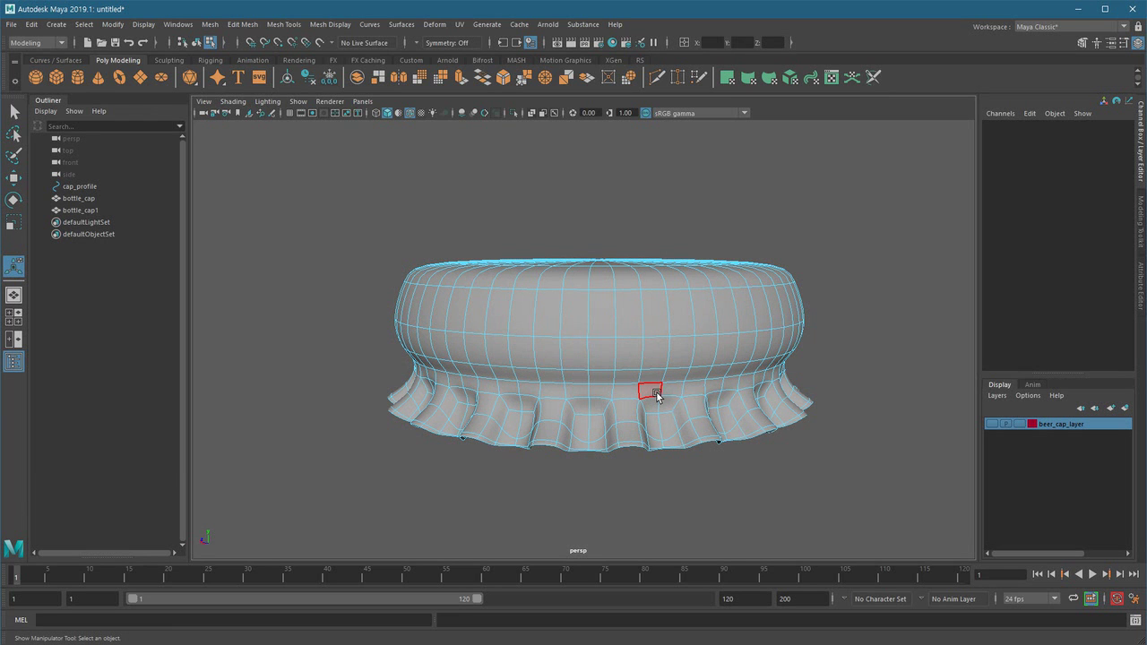
pyautogui.keyDown('alt'); pyautogui.moveTo(610, 402); pyautogui.dragTo(569, 384); pyautogui.keyUp('alt')
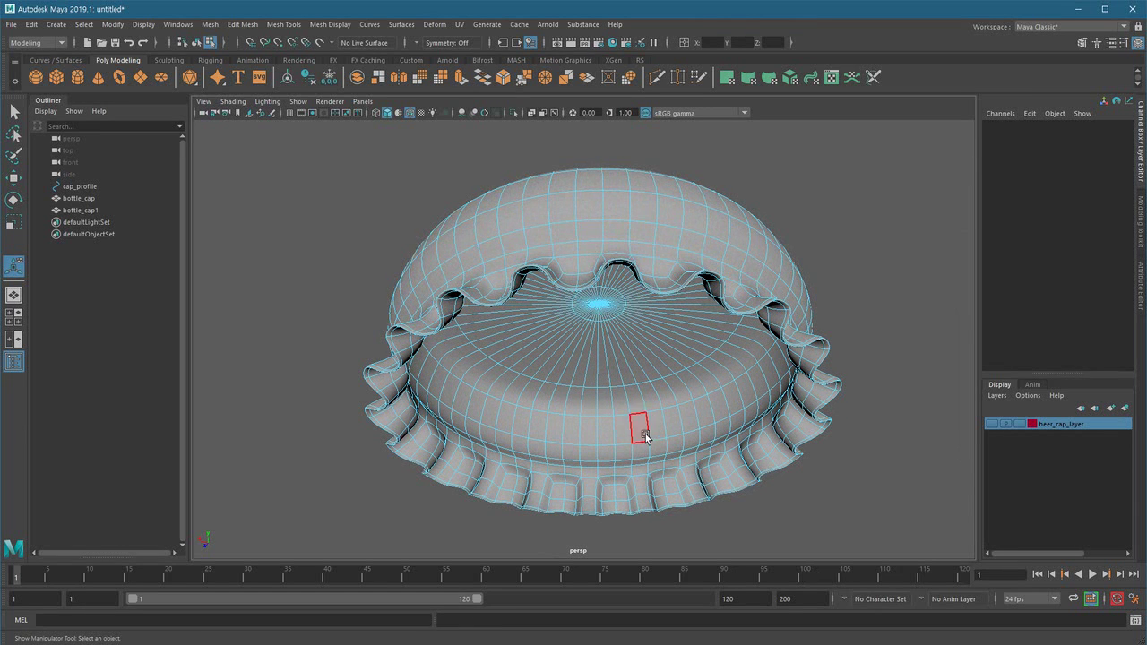
# Undo the duplicate cap's face extrusion together with its thickness and divisions settings
pyautogui.hotkey('ctrl', 'z')
pyautogui.hotkey('ctrl', 'z')
pyautogui.hotkey('ctrl', 'z')
pyautogui.hotkey('ctrl', 'z')
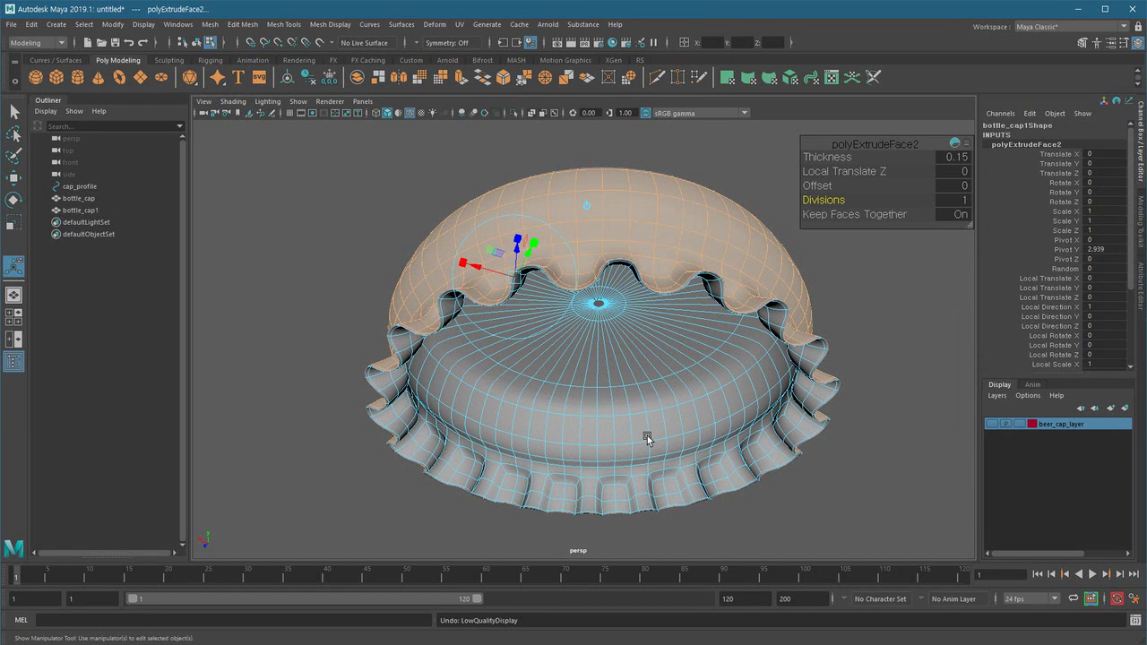
pyautogui.hotkey('ctrl', 'z')
pyautogui.hotkey('ctrl', 'z')
pyautogui.hotkey('ctrl', 'z')
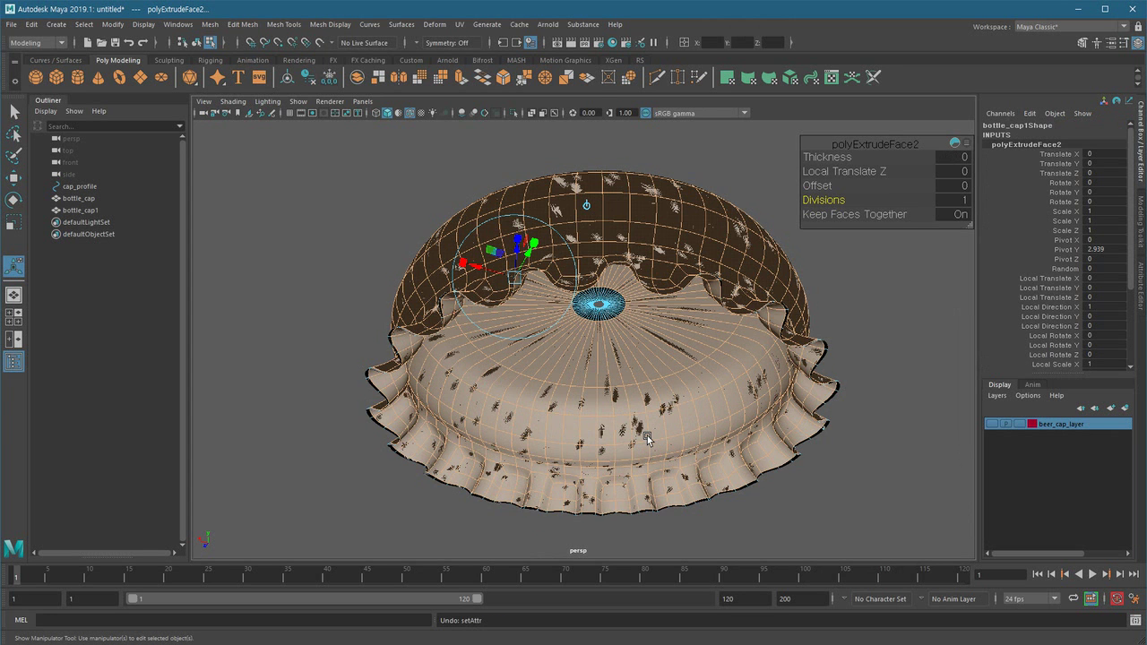
pyautogui.hotkey('ctrl', 'z')
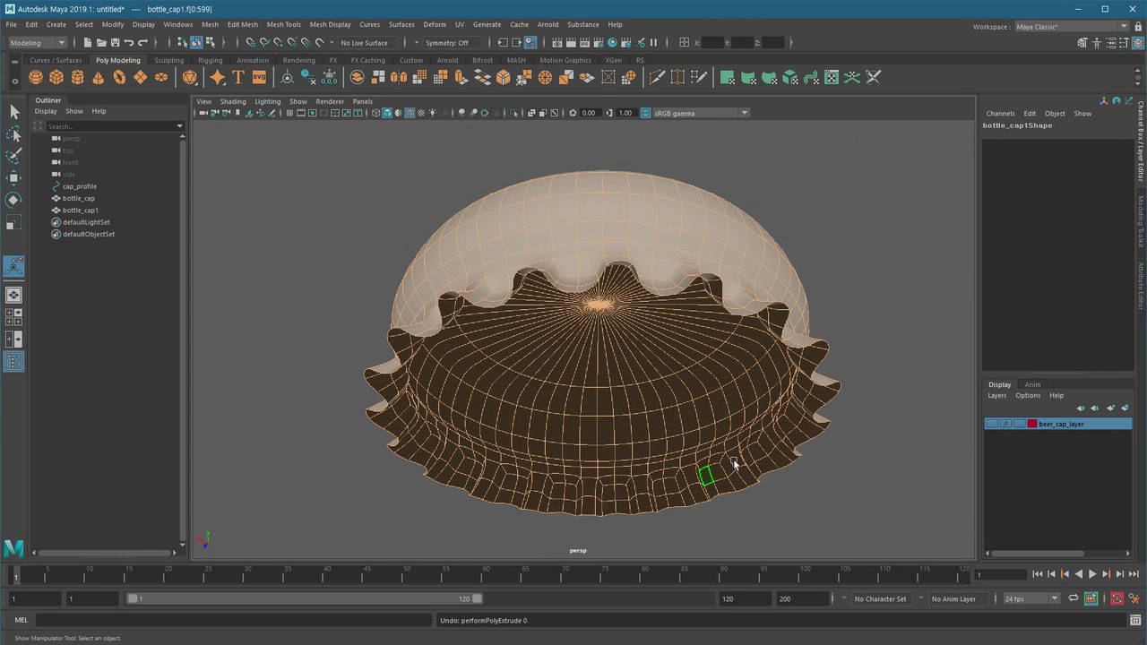
# Return the duplicate cap to object mode and switch it back to the unsmoothed display
pyautogui.click(870, 193)
pyautogui.keyDown('alt'); pyautogui.moveTo(680, 366); pyautogui.dragTo(659, 439); pyautogui.keyUp('alt')
pyautogui.moveTo(659, 253); pyautogui.dragTo(774, 150, button='right')
pyautogui.press('q')
pyautogui.press('1')
pyautogui.click(810, 198)
pyautogui.keyDown('alt'); pyautogui.moveTo(708, 333); pyautogui.dragTo(645, 344, button='right'); pyautogui.keyUp('alt')
pyautogui.keyDown('alt'); pyautogui.moveTo(646, 343); pyautogui.dragTo(587, 293, button='middle'); pyautogui.keyUp('alt')
pyautogui.keyDown('alt'); pyautogui.moveTo(587, 292); pyautogui.dragTo(576, 305); pyautogui.keyUp('alt')
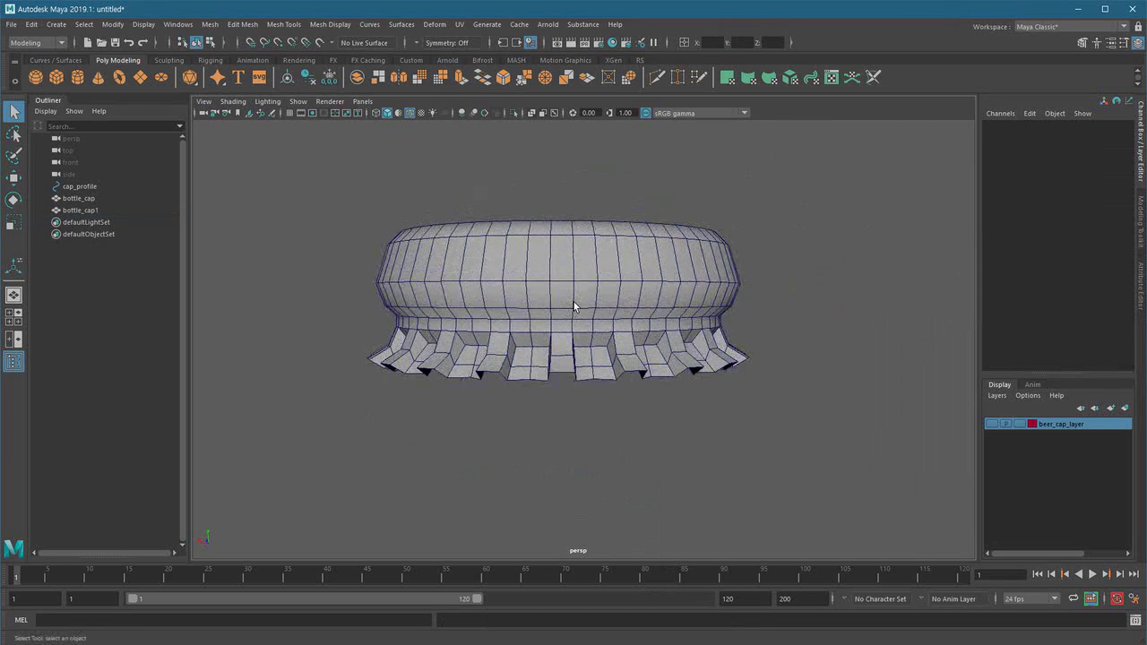
pyautogui.keyDown('alt'); pyautogui.moveTo(576, 305); pyautogui.dragTo(636, 321, button='right'); pyautogui.keyUp('alt')
pyautogui.keyDown('alt'); pyautogui.moveTo(660, 318); pyautogui.dragTo(680, 328); pyautogui.keyUp('alt')
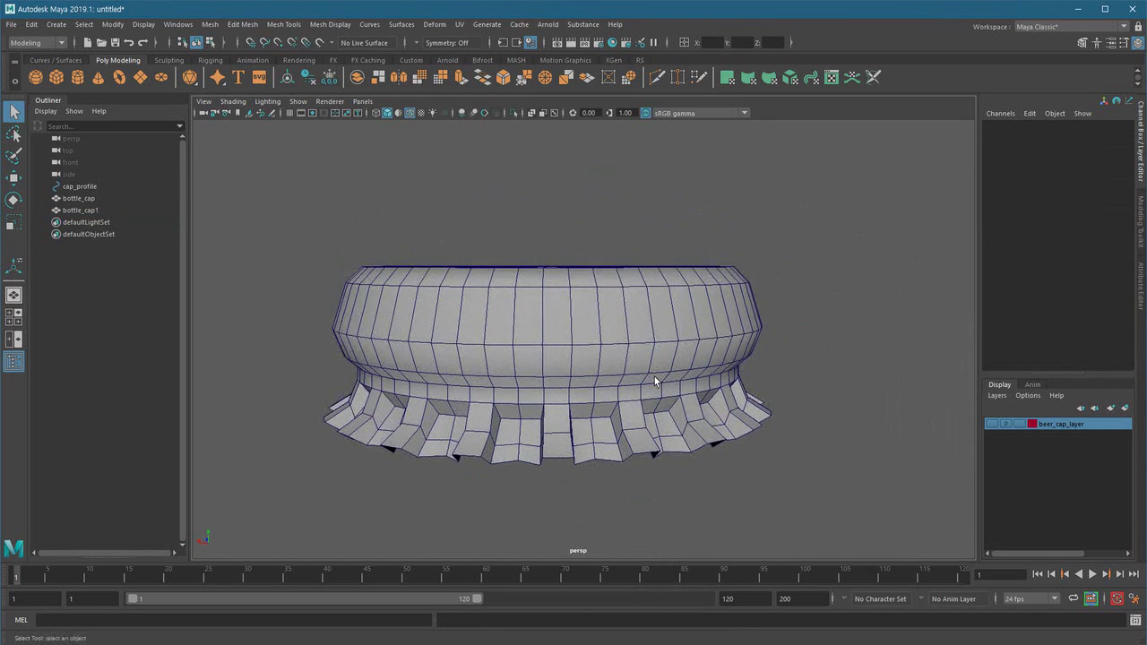
# Select bottle_cap1 and switch the viewport to the front view with empty space below the cap
pyautogui.click(684, 333)
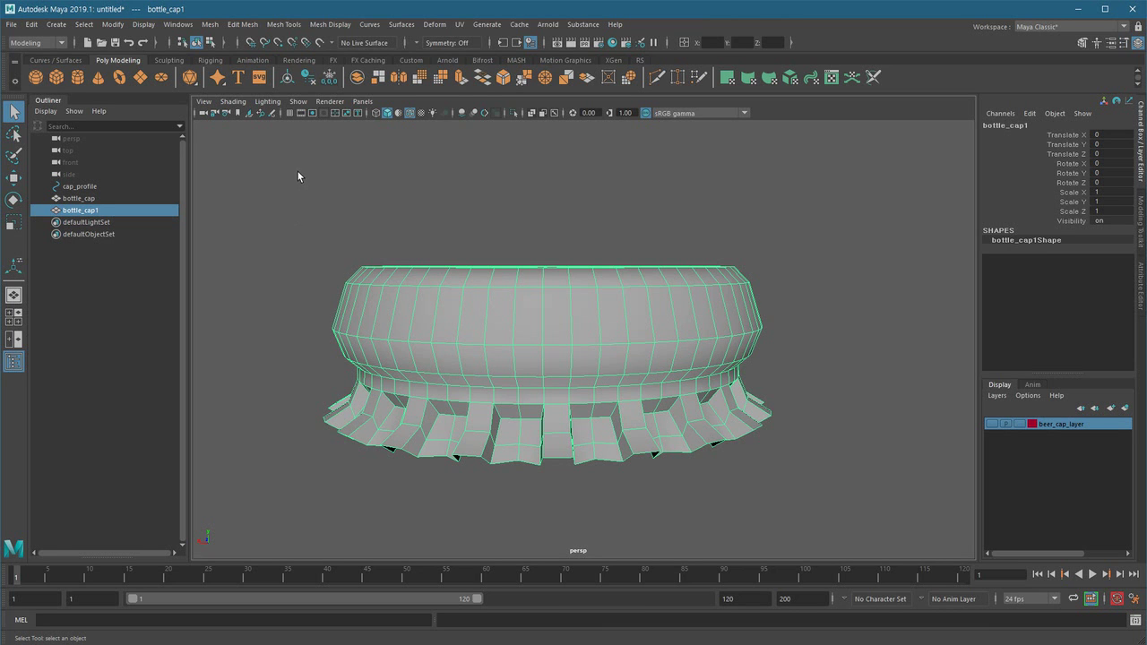
pyautogui.press('space')
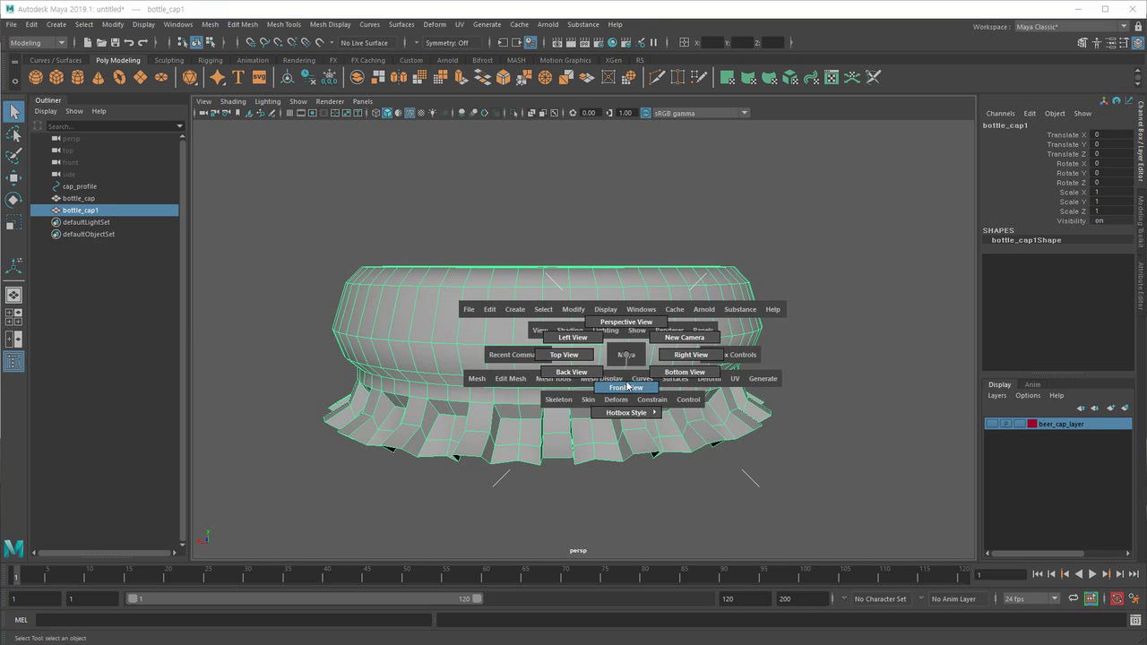
pyautogui.moveTo(627, 358); pyautogui.dragTo(646, 438)
pyautogui.keyDown('alt'); pyautogui.moveTo(727, 413); pyautogui.dragTo(484, 415, button='right'); pyautogui.keyUp('alt')
pyautogui.keyDown('alt'); pyautogui.moveTo(576, 430); pyautogui.dragTo(573, 336, button='middle'); pyautogui.keyUp('alt')
pyautogui.keyDown('alt'); pyautogui.moveTo(717, 357); pyautogui.dragTo(643, 361, button='right'); pyautogui.keyUp('alt')
pyautogui.keyDown('alt'); pyautogui.moveTo(704, 409); pyautogui.dragTo(654, 342, button='middle'); pyautogui.keyUp('alt')
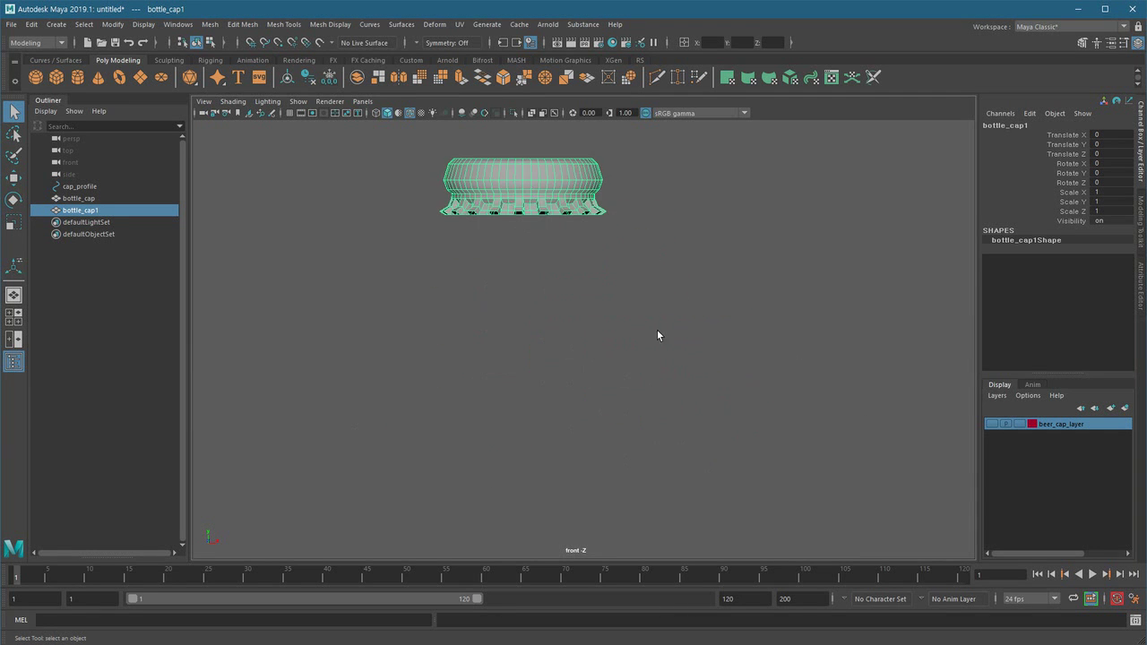
pyautogui.keyDown('alt'); pyautogui.moveTo(660, 348); pyautogui.dragTo(552, 362, button='right'); pyautogui.keyUp('alt')
pyautogui.keyDown('alt'); pyautogui.moveTo(558, 362); pyautogui.dragTo(581, 362, button='middle'); pyautogui.keyUp('alt')
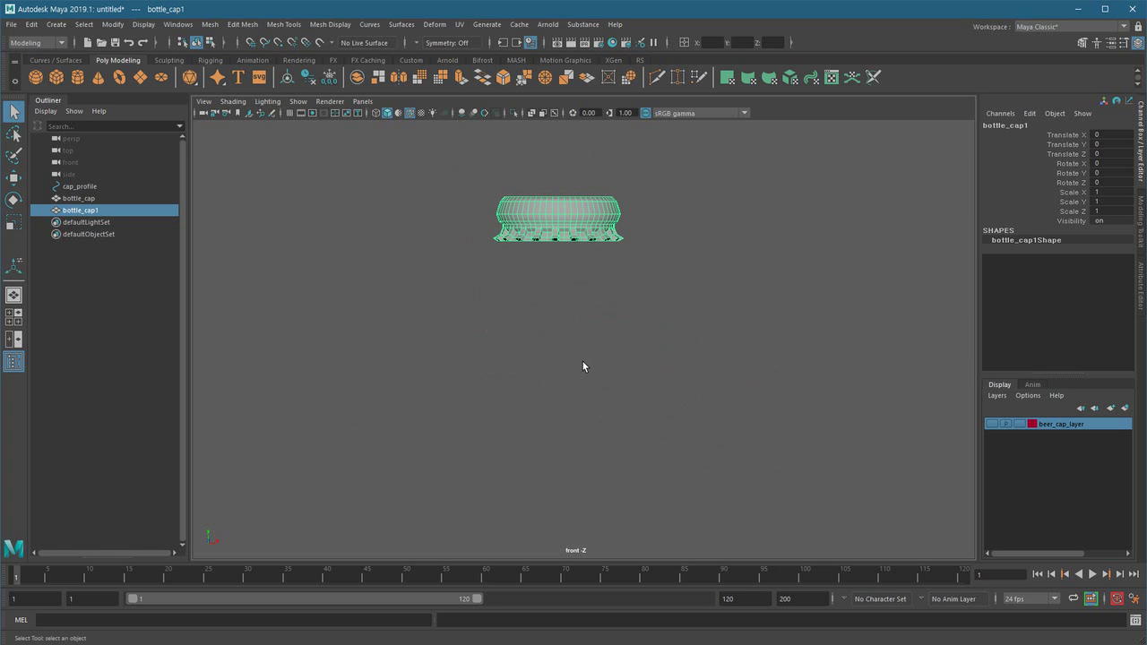
# Import bottle-157844.png from the sourceimages folder as an image plane in the front view
pyautogui.click(205, 101)
pyautogui.moveTo(286, 368)
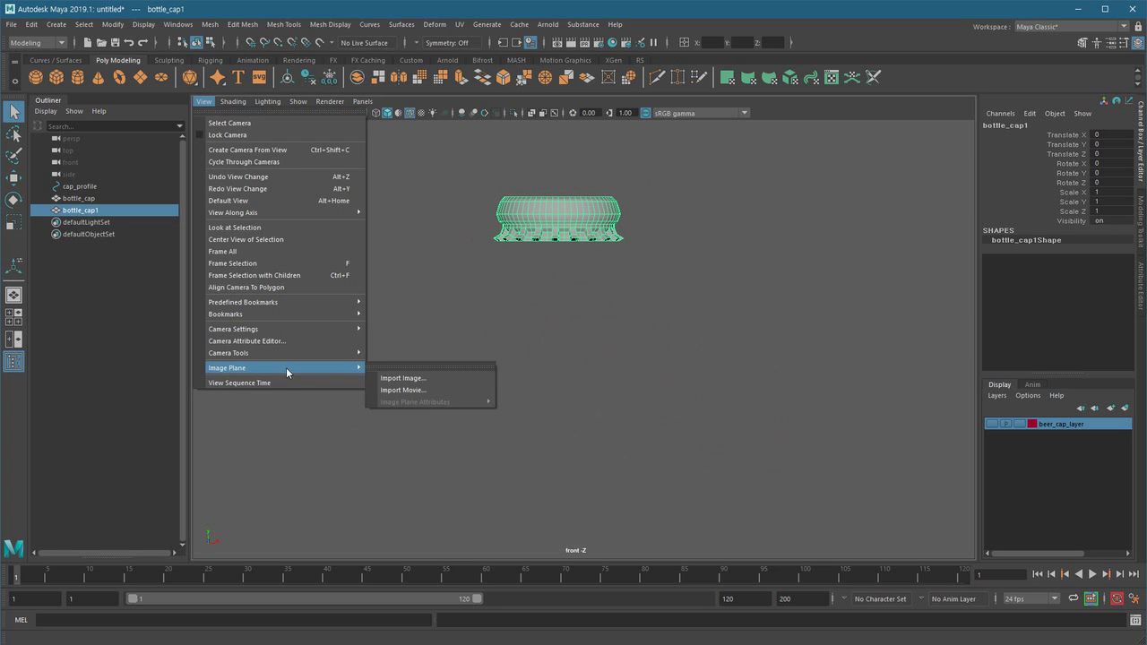
pyautogui.click(473, 380)
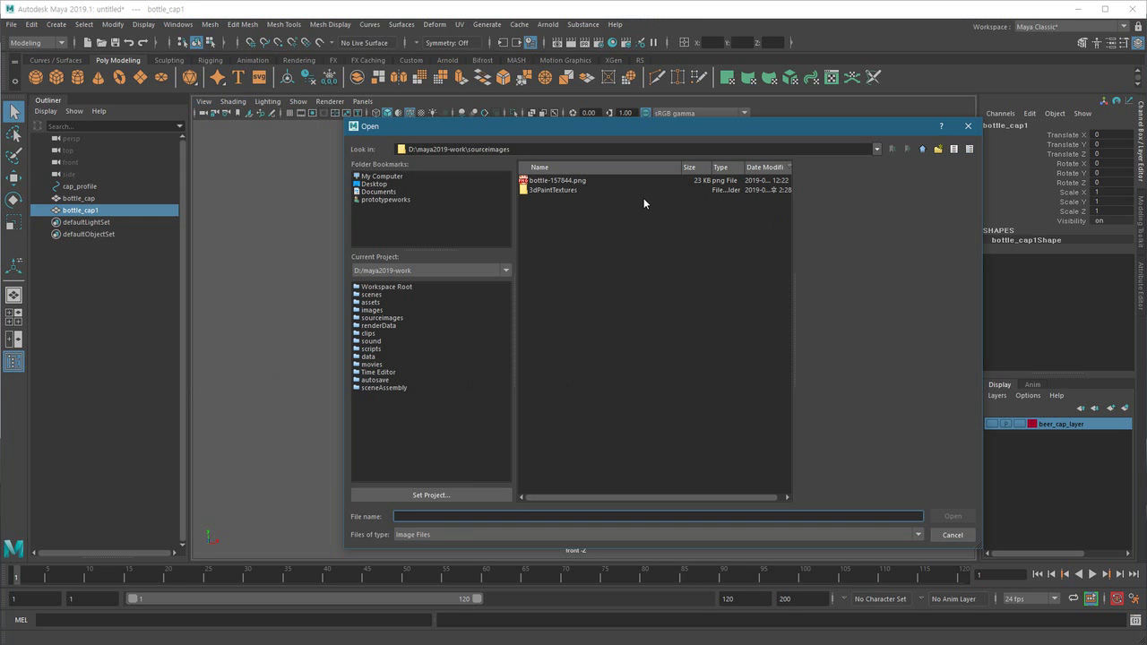
pyautogui.click(574, 181)
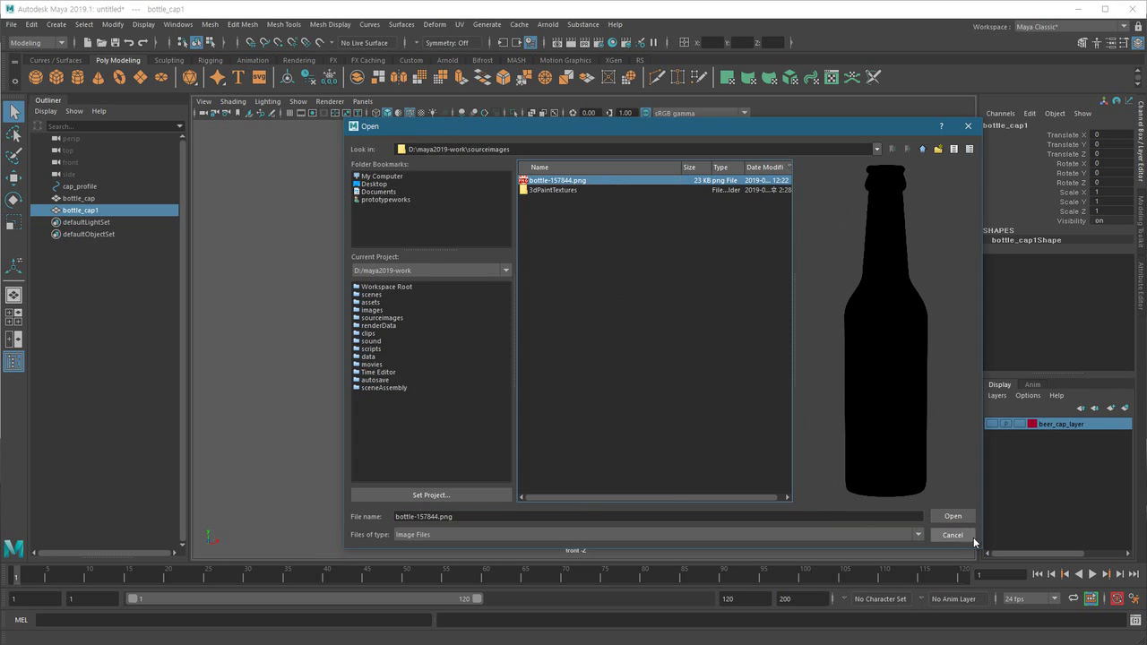
pyautogui.click(953, 516)
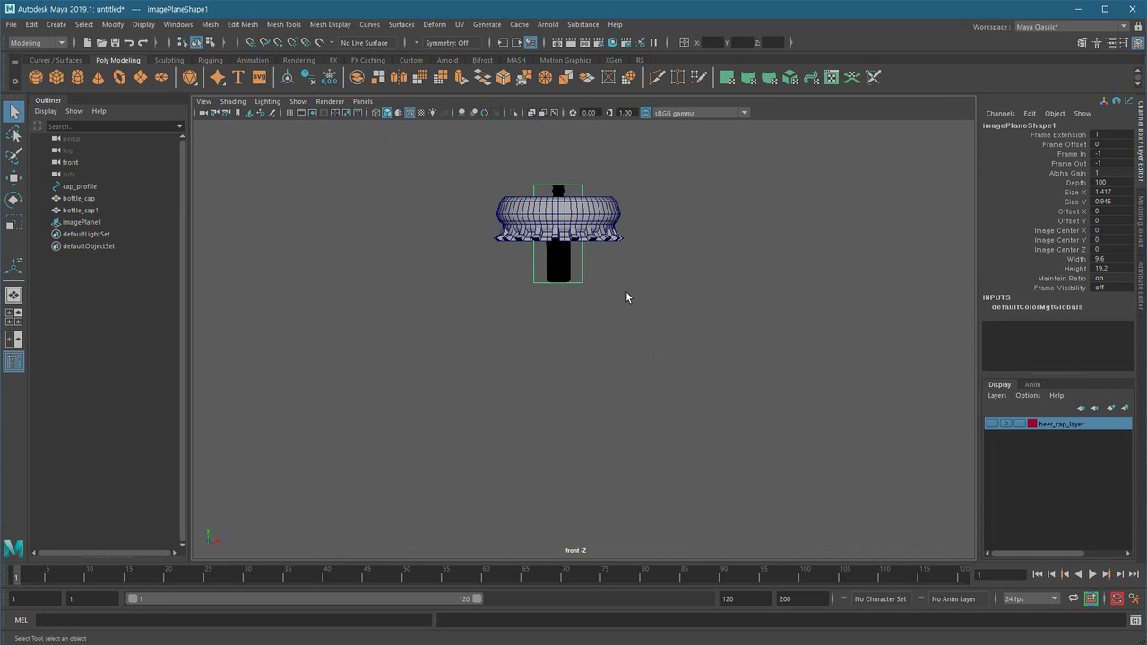
# Open the bottle image plane's attributes and bring up its Placement Extras settings
pyautogui.scroll(4, 609, 332)
pyautogui.keyDown('alt'); pyautogui.moveTo(705, 376); pyautogui.dragTo(744, 424, button='middle'); pyautogui.keyUp('alt')
pyautogui.scroll(2, 690, 408)
pyautogui.keyDown('alt'); pyautogui.moveTo(685, 395); pyautogui.dragTo(705, 408, button='right'); pyautogui.keyUp('alt')
pyautogui.keyDown('alt'); pyautogui.moveTo(706, 409); pyautogui.dragTo(689, 411, button='middle'); pyautogui.keyUp('alt')
pyautogui.hotkey('ctrl', 'a')
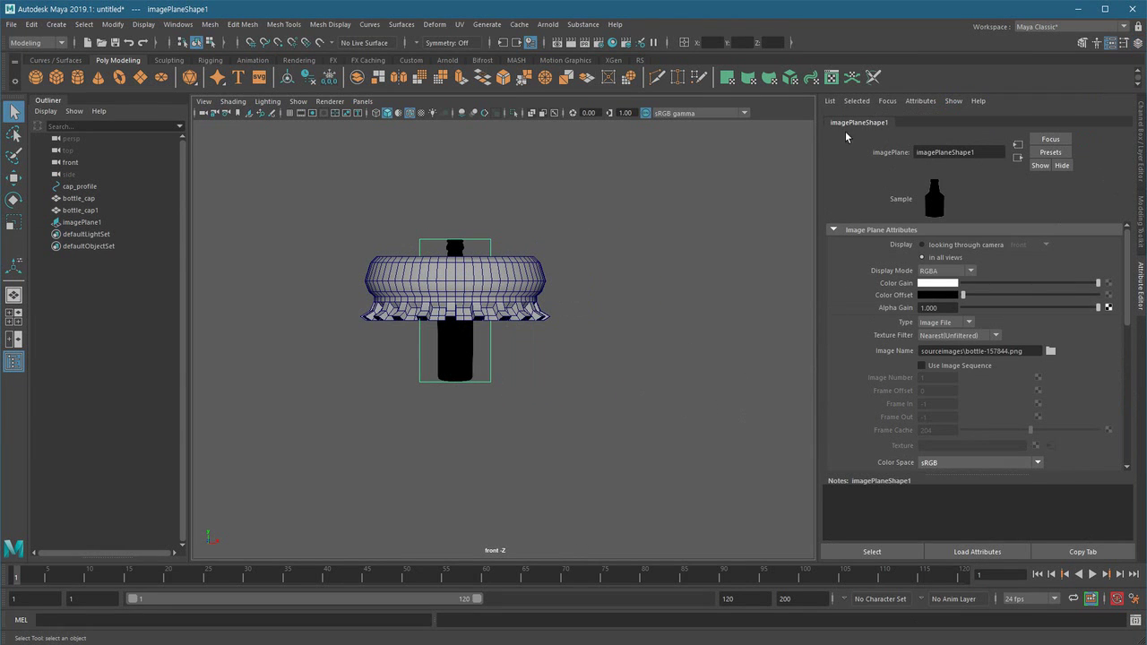
pyautogui.doubleClick(983, 151)
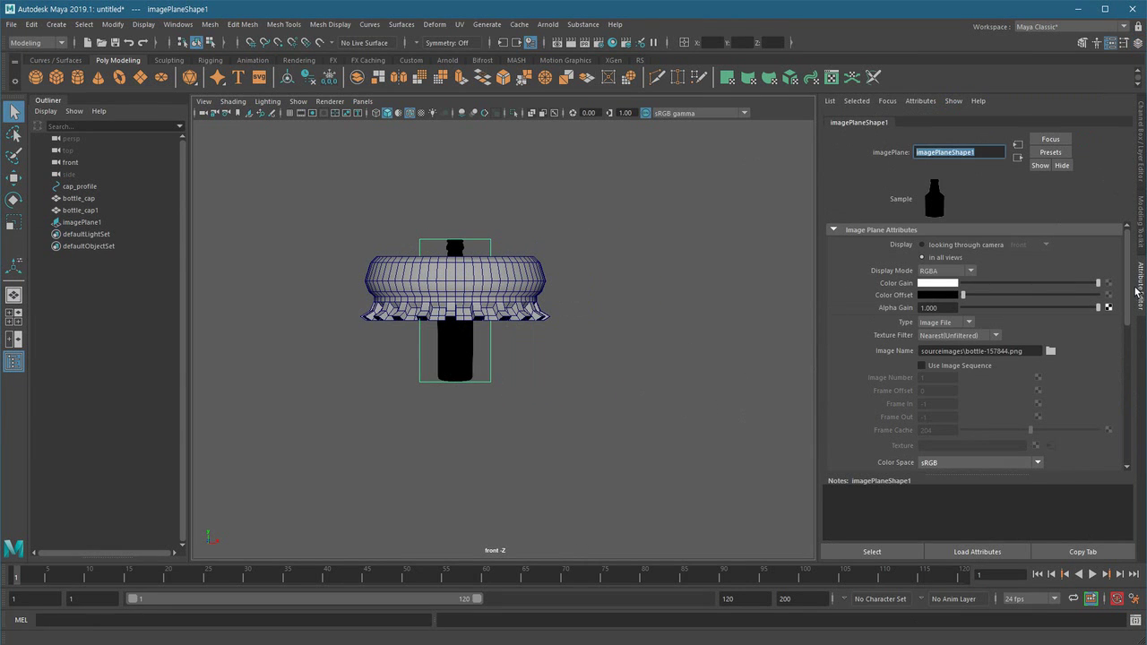
pyautogui.moveTo(1128, 272); pyautogui.dragTo(1121, 389)
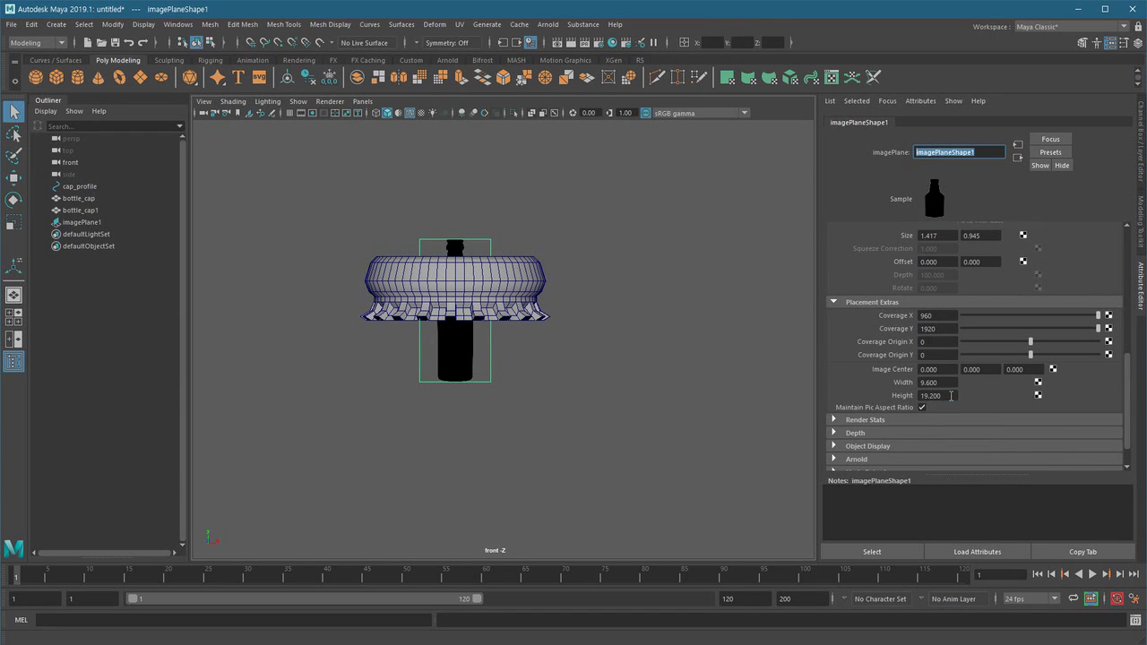
# Check the linear working unit in the preferences and set the image plane's height to 20
pyautogui.doubleClick(950, 395)
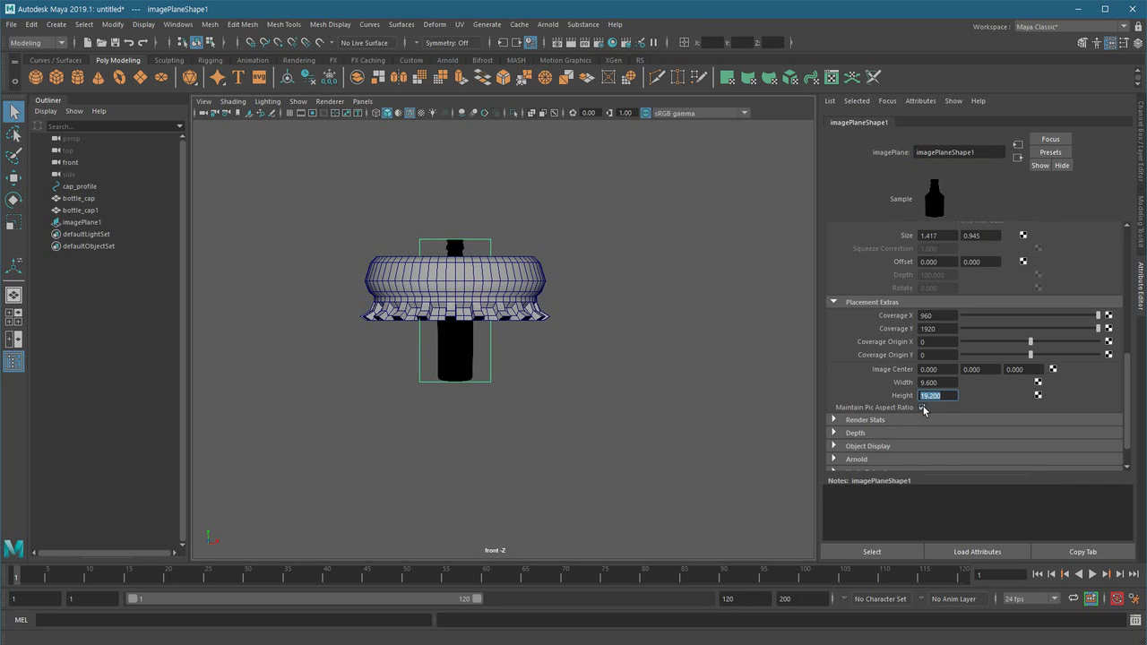
pyautogui.click(1117, 599)
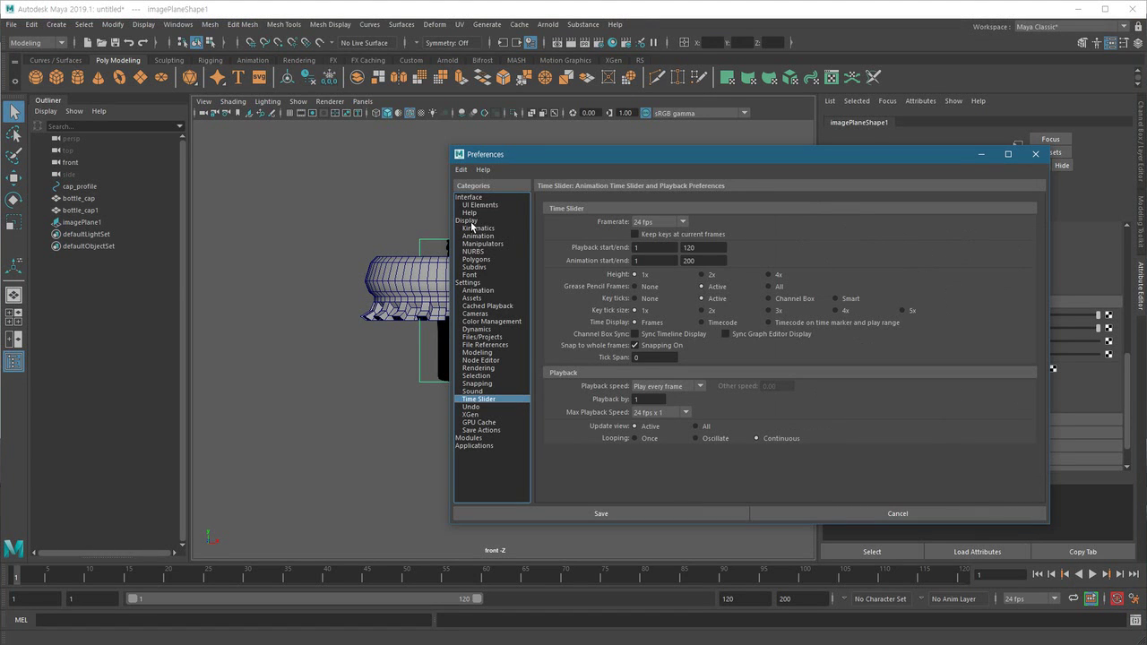
pyautogui.click(471, 283)
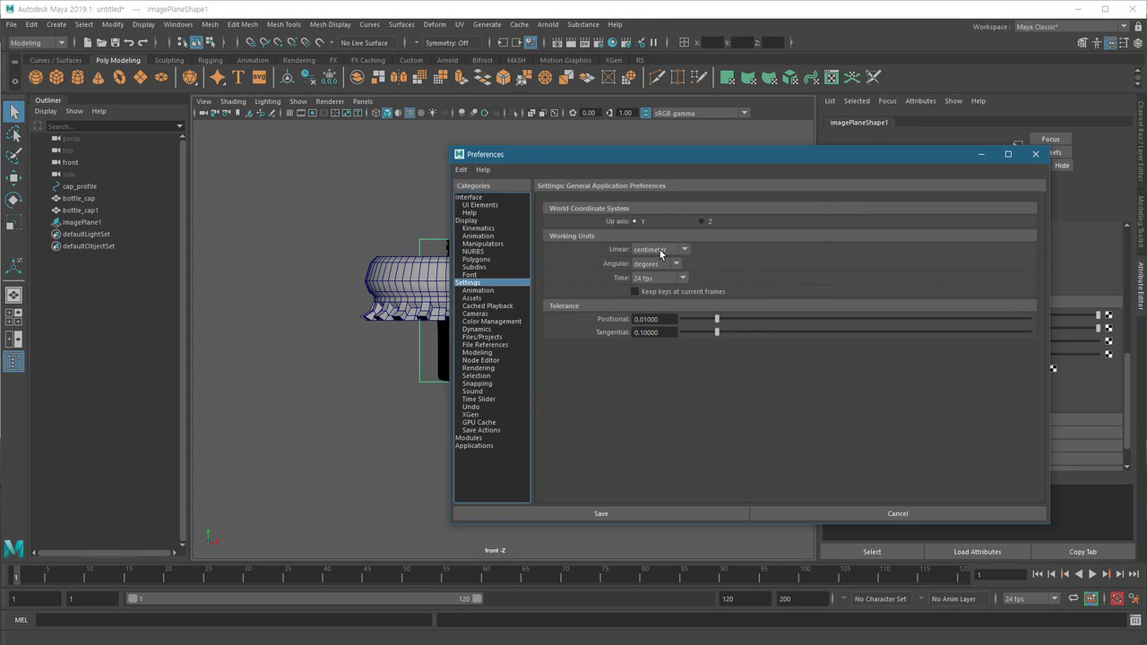
pyautogui.click(833, 507)
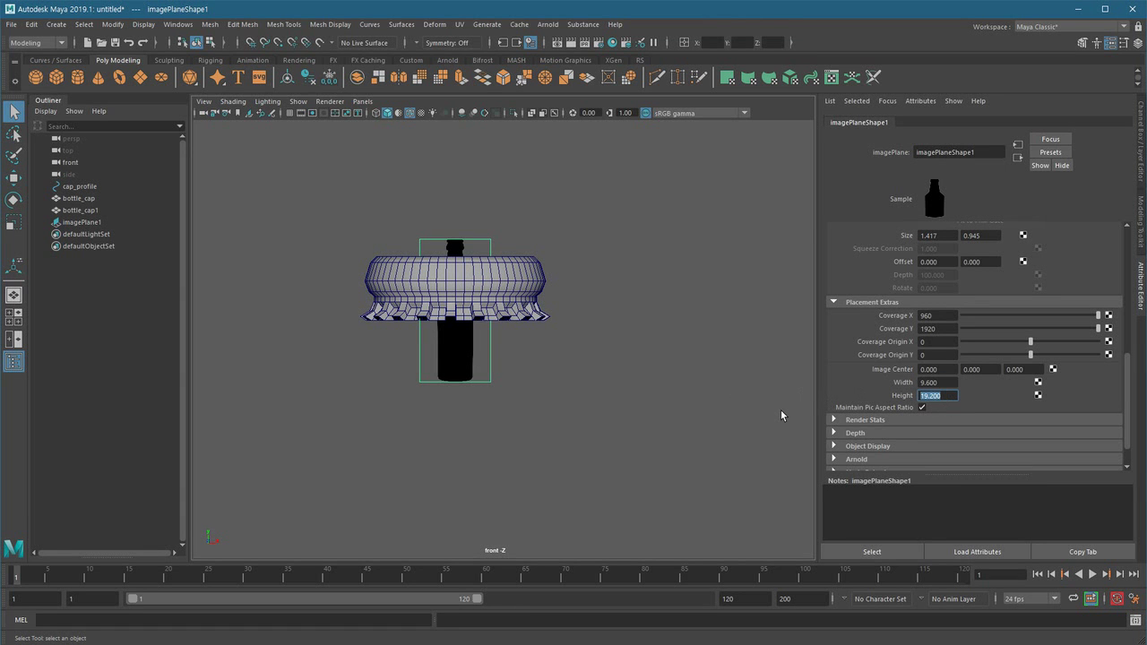
pyautogui.write('20')
pyautogui.press('Return')
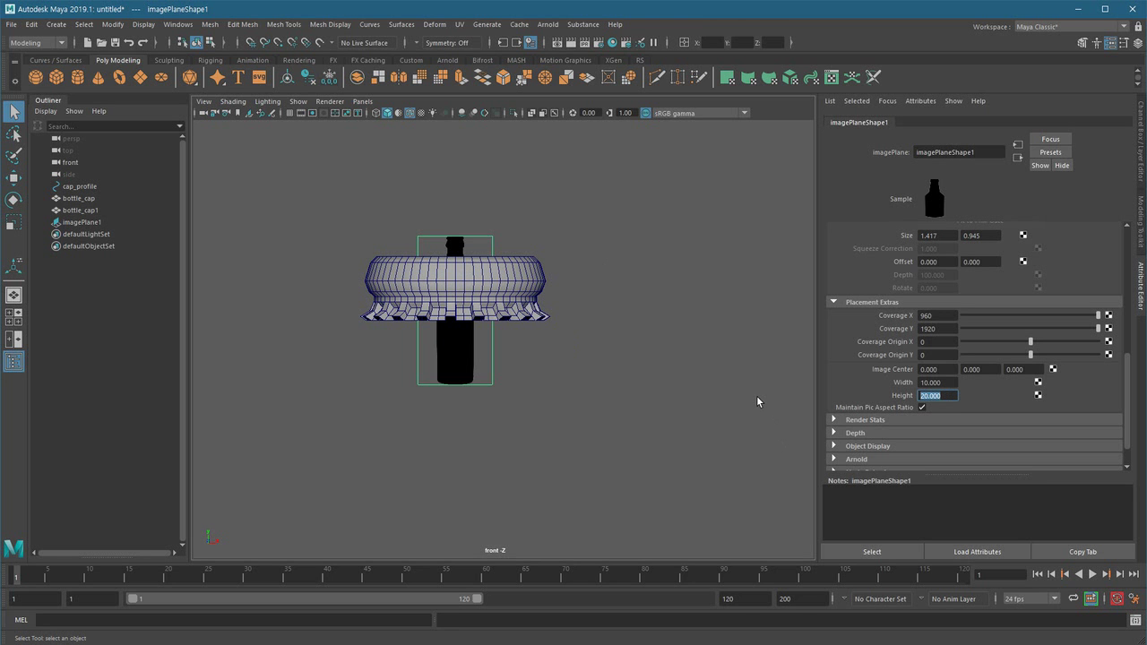
# Show the grid in the front view and frame the bottle image with the cap
pyautogui.click(290, 113)
pyautogui.keyDown('alt'); pyautogui.moveTo(343, 206); pyautogui.dragTo(590, 453, button='right'); pyautogui.keyUp('alt')
pyautogui.keyDown('alt'); pyautogui.moveTo(591, 453); pyautogui.dragTo(602, 458, button='middle'); pyautogui.keyUp('alt')
pyautogui.keyDown('alt'); pyautogui.moveTo(603, 459); pyautogui.dragTo(491, 481, button='right'); pyautogui.keyUp('alt')
pyautogui.keyDown('alt'); pyautogui.moveTo(560, 385); pyautogui.dragTo(486, 385, button='right'); pyautogui.keyUp('alt')
pyautogui.keyDown('alt'); pyautogui.moveTo(486, 386); pyautogui.dragTo(553, 391, button='middle'); pyautogui.keyUp('alt')
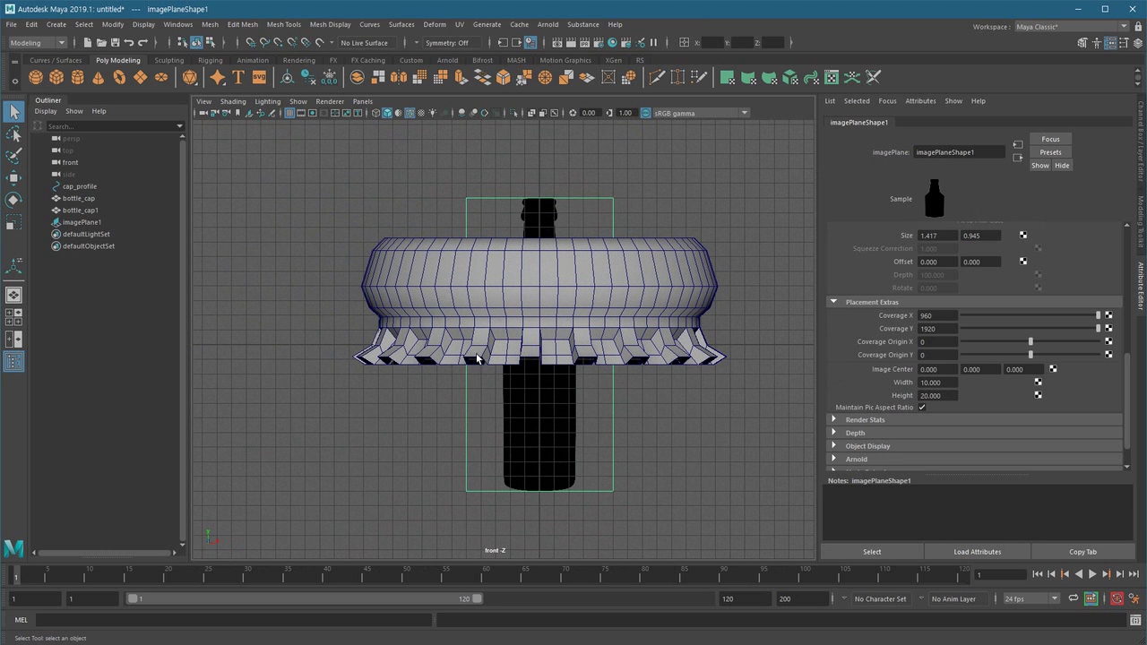
# Raise the bottle image plane by setting its image center Y to 9
pyautogui.keyDown('alt'); pyautogui.moveTo(547, 378); pyautogui.dragTo(500, 389, button='right'); pyautogui.keyUp('alt')
pyautogui.keyDown('alt'); pyautogui.moveTo(527, 399); pyautogui.dragTo(503, 436, button='middle'); pyautogui.keyUp('alt')
pyautogui.click(977, 370)
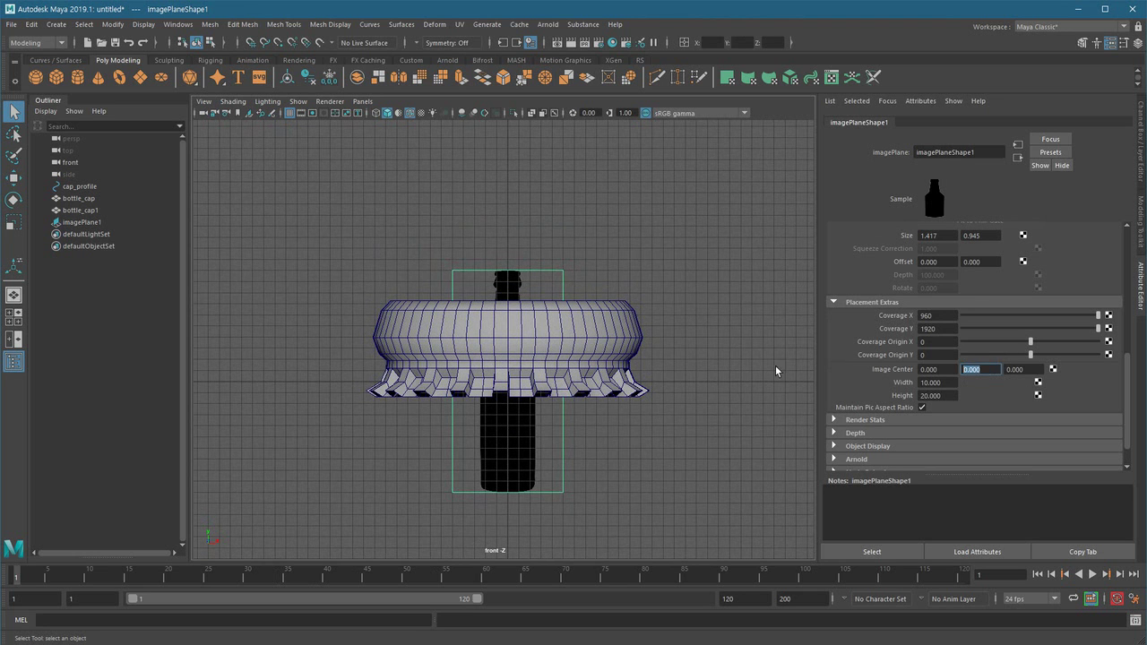
pyautogui.press('Return')
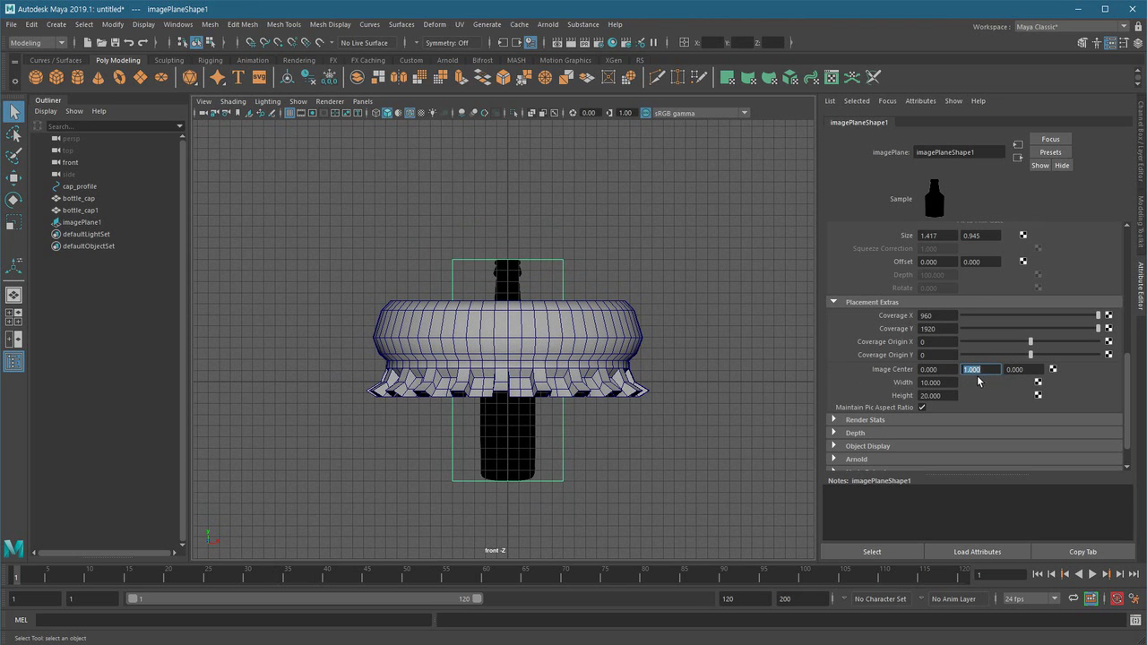
pyautogui.click(971, 369)
pyautogui.keyDown('ctrl'); pyautogui.moveTo(971, 369); pyautogui.dragTo(1022, 371); pyautogui.keyUp('ctrl')
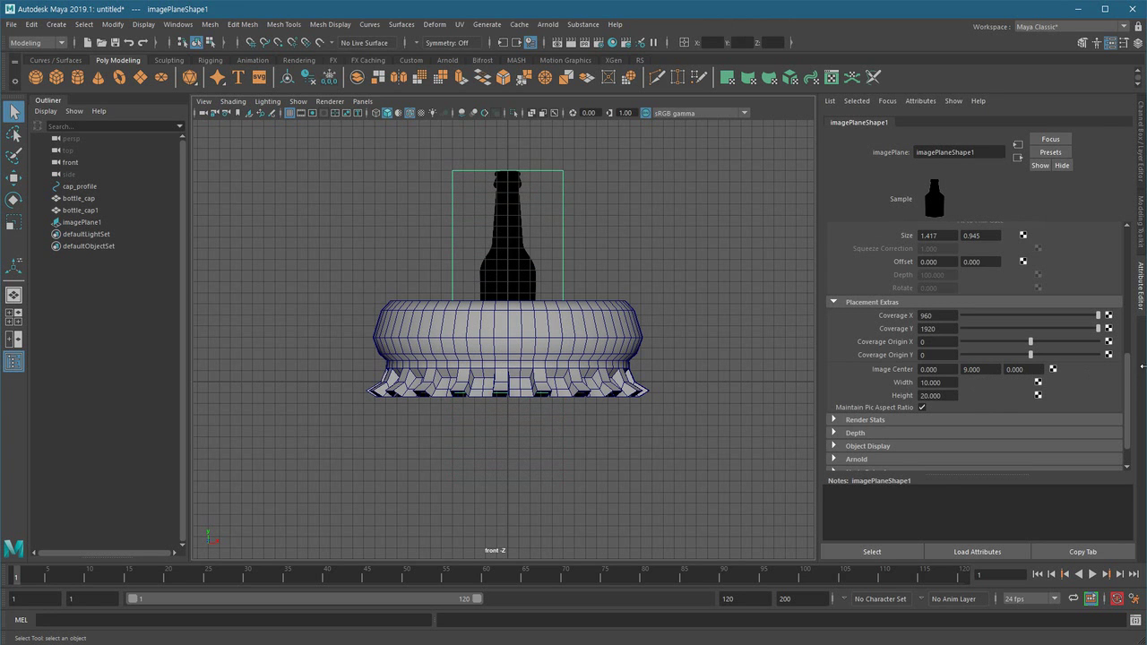
# Switch the front view to wireframe and set the image center Y to 9.47, checking the bottle's base against the grid
pyautogui.keyDown('alt'); pyautogui.moveTo(658, 445); pyautogui.dragTo(653, 465, button='middle'); pyautogui.keyUp('alt')
pyautogui.press('4')
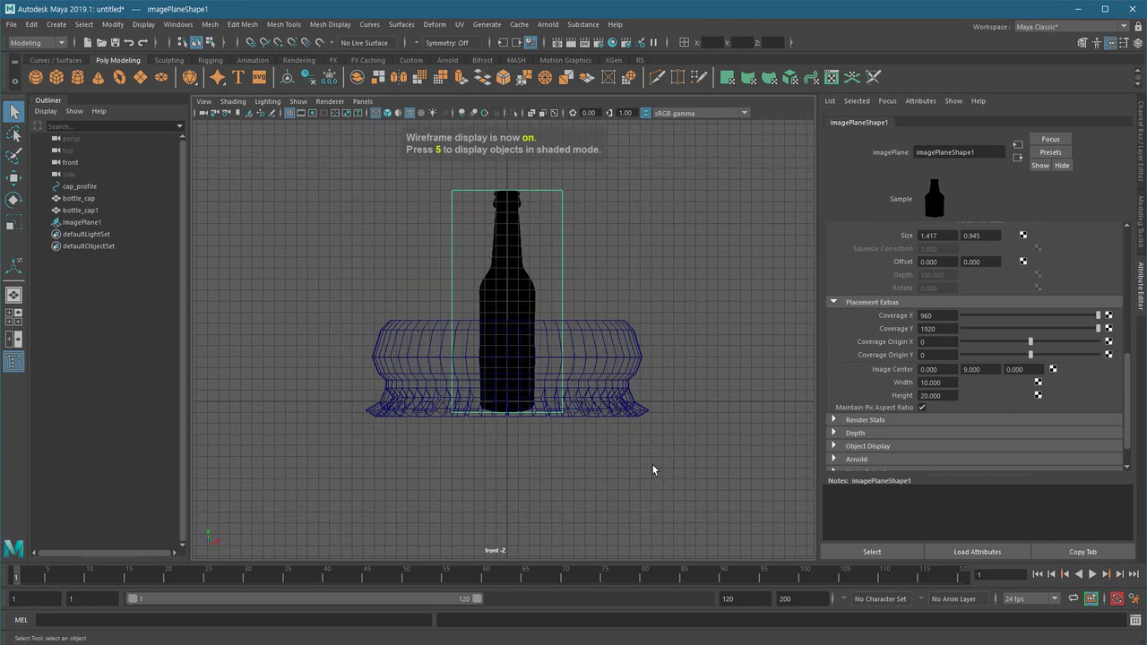
pyautogui.keyDown('ctrl'); pyautogui.moveTo(968, 369); pyautogui.dragTo(995, 385); pyautogui.keyUp('ctrl')
pyautogui.keyDown('alt'); pyautogui.moveTo(535, 328); pyautogui.dragTo(479, 508, button='right'); pyautogui.keyUp('alt')
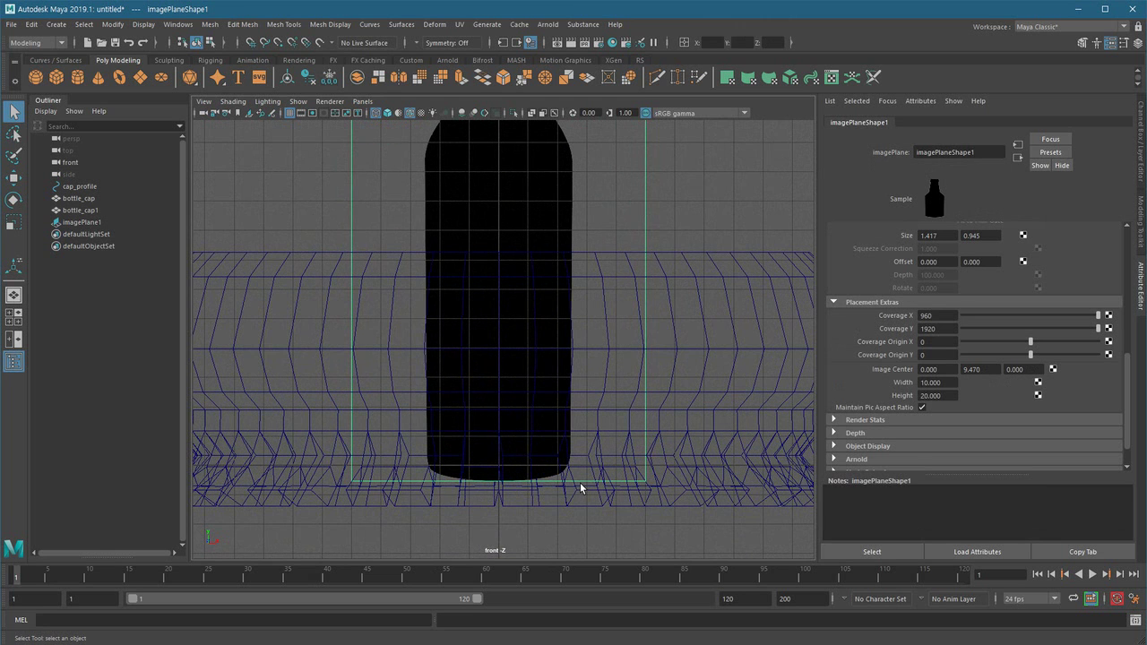
pyautogui.keyDown('alt'); pyautogui.moveTo(476, 485); pyautogui.dragTo(516, 512, button='right'); pyautogui.keyUp('alt')
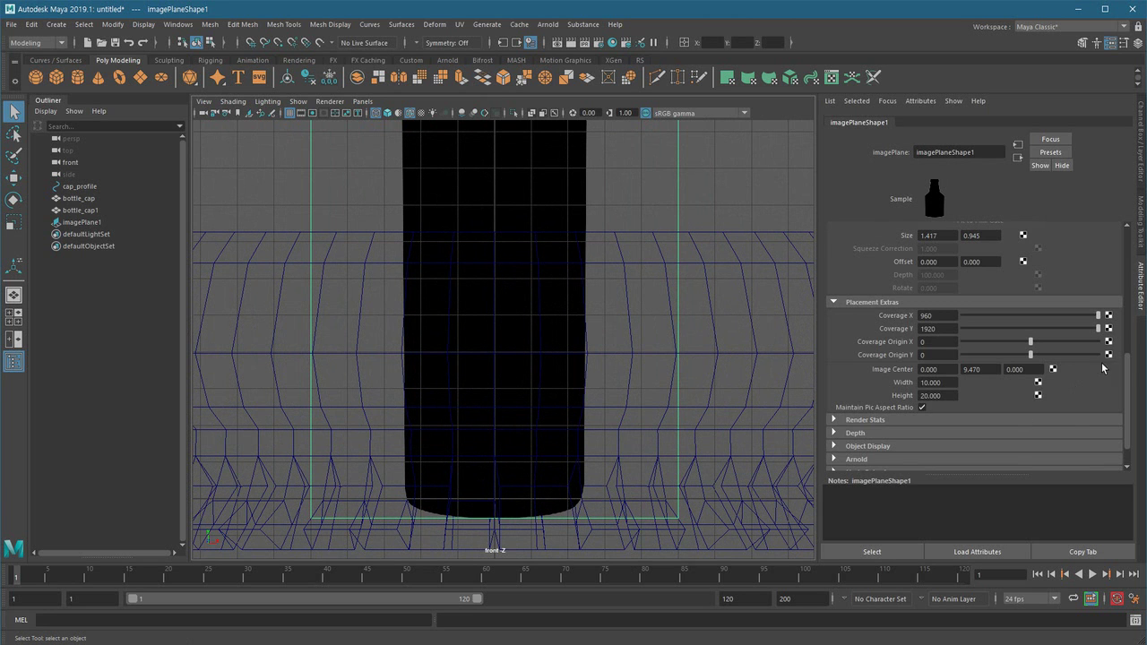
# Set the image plane's alpha gain to 0.4 and deselect the image plane
pyautogui.moveTo(1127, 380); pyautogui.dragTo(1126, 260)
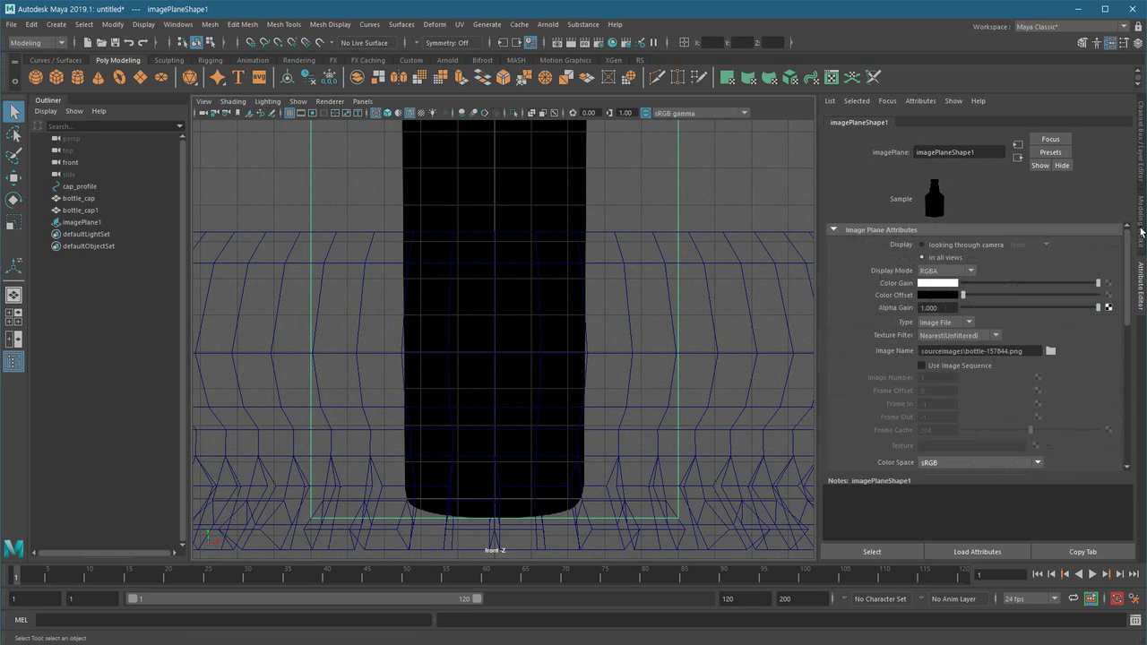
pyautogui.click(946, 306)
pyautogui.press('Return')
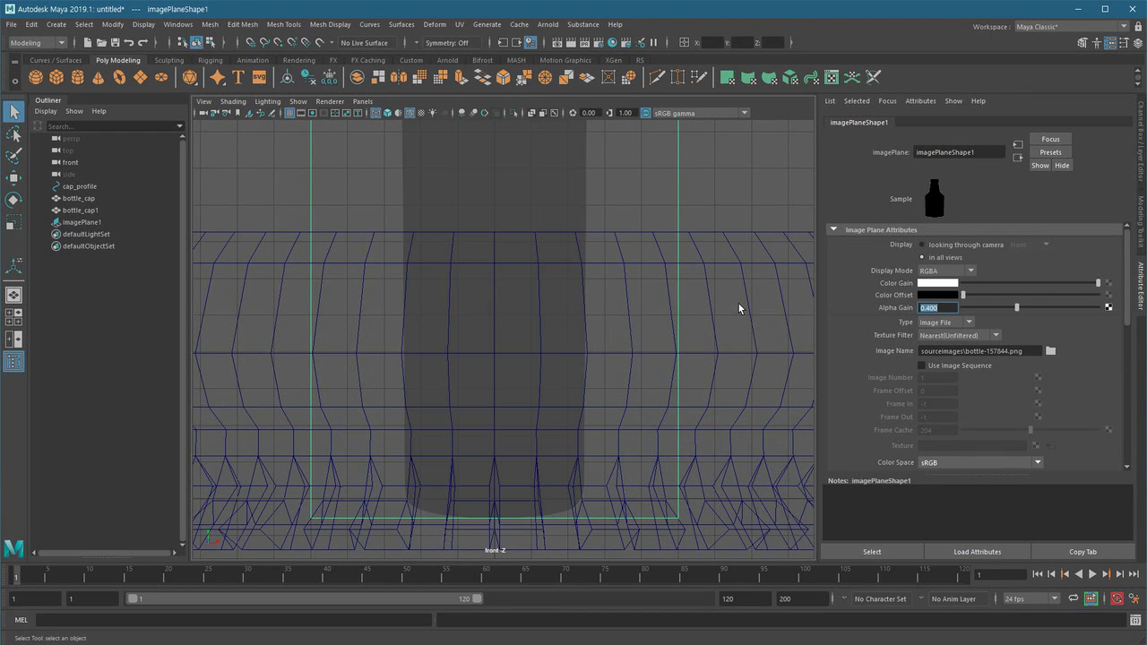
pyautogui.scroll(-6, 562, 377)
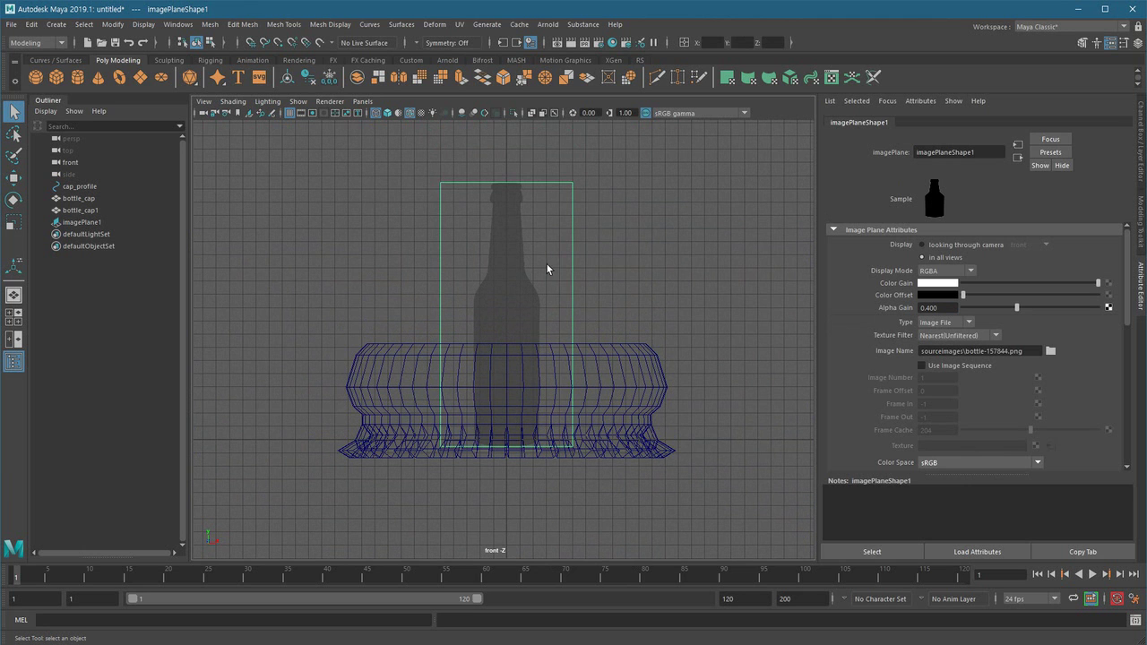
pyautogui.click(625, 240)
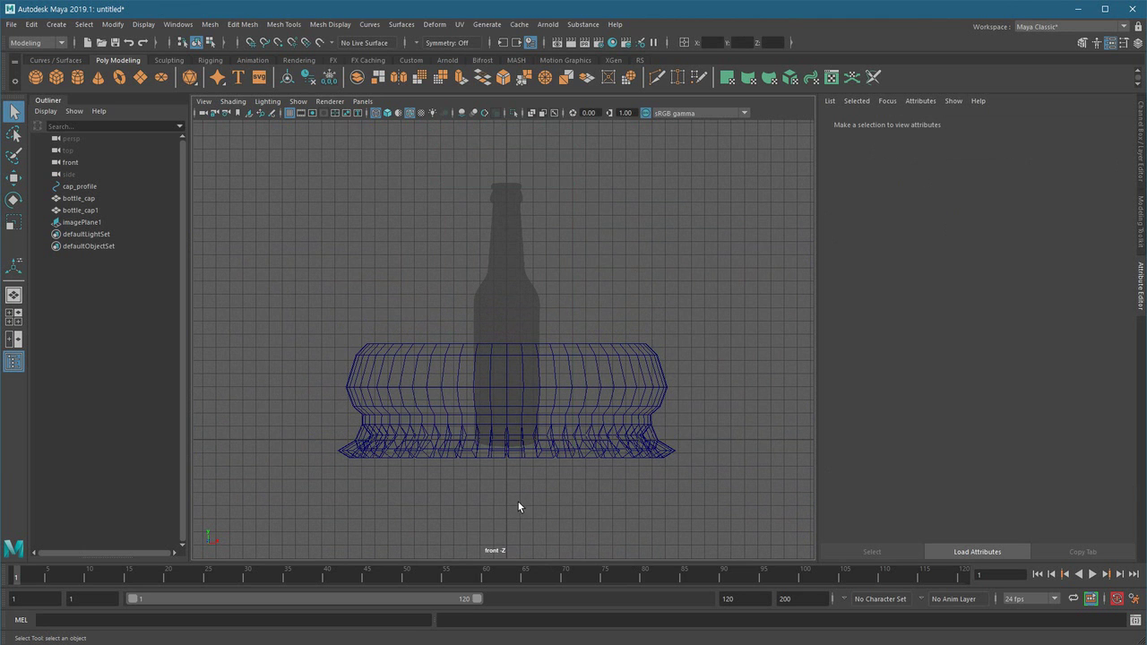
# Select the bottle_cap1 mesh and scale it uniformly to about 0.103 to match the width of the bottle's mouth
pyautogui.keyDown('alt'); pyautogui.moveTo(556, 453); pyautogui.dragTo(554, 465, button='middle'); pyautogui.keyUp('alt')
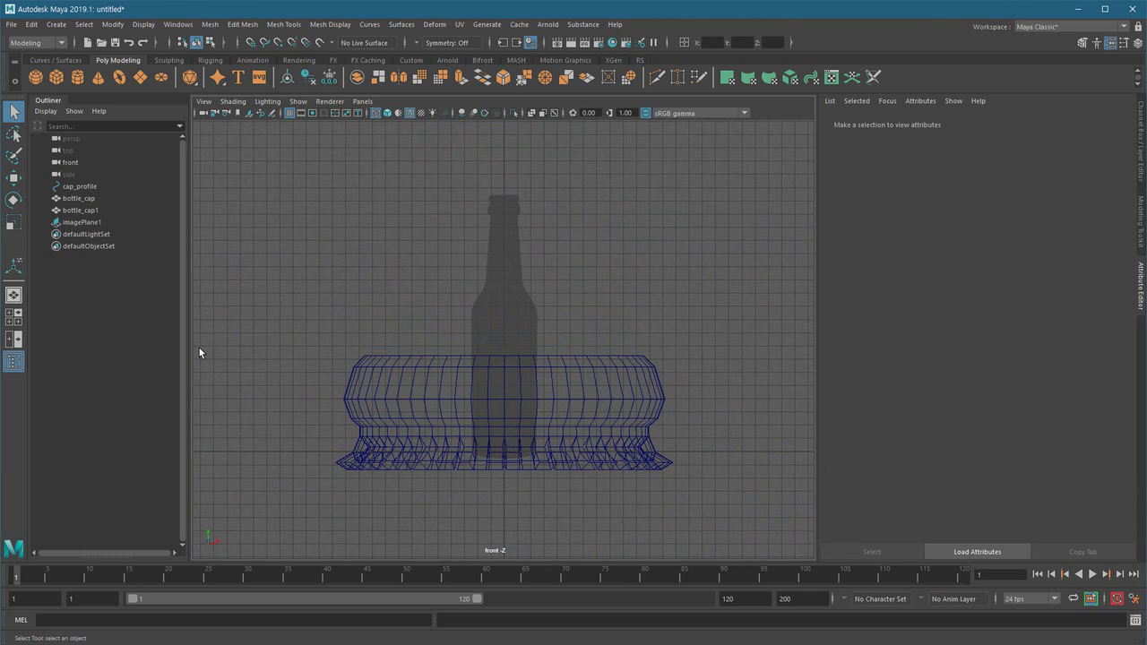
pyautogui.keyDown('alt'); pyautogui.moveTo(587, 429); pyautogui.dragTo(580, 432, button='middle'); pyautogui.keyUp('alt')
pyautogui.moveTo(601, 350); pyautogui.dragTo(645, 467)
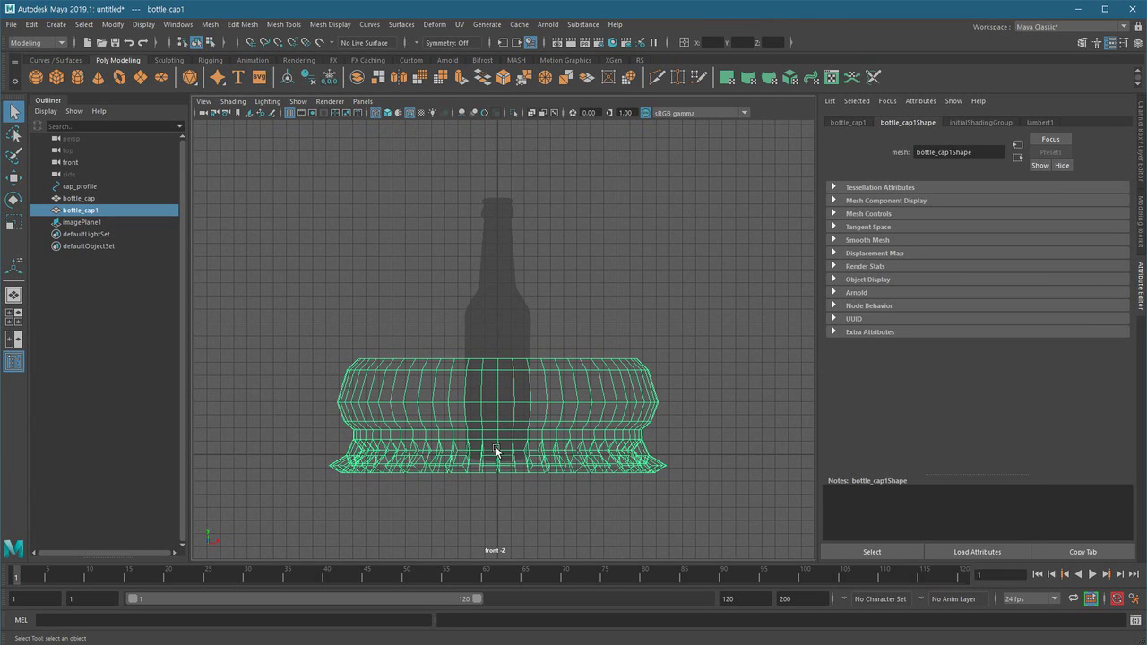
pyautogui.press('r')
pyautogui.moveTo(497, 455); pyautogui.dragTo(265, 477)
# Move the scaled cap up onto the bottle's mouth, at a Y translation of about 18.76
pyautogui.press('w')
pyautogui.moveTo(498, 400); pyautogui.dragTo(503, 150)
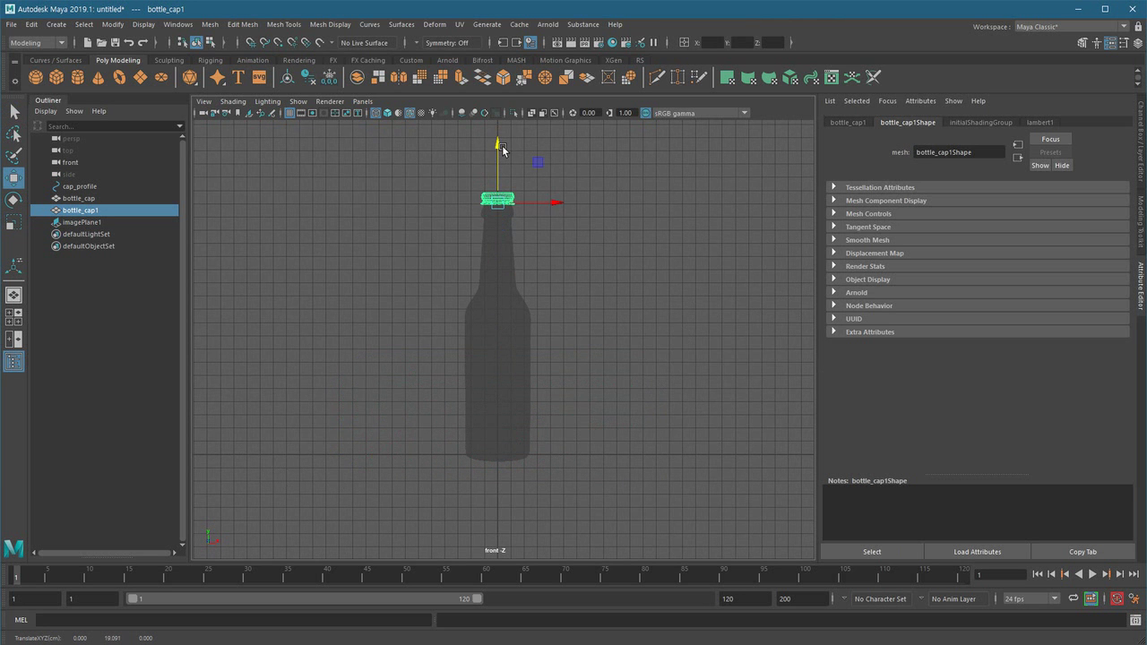
pyautogui.press('f')
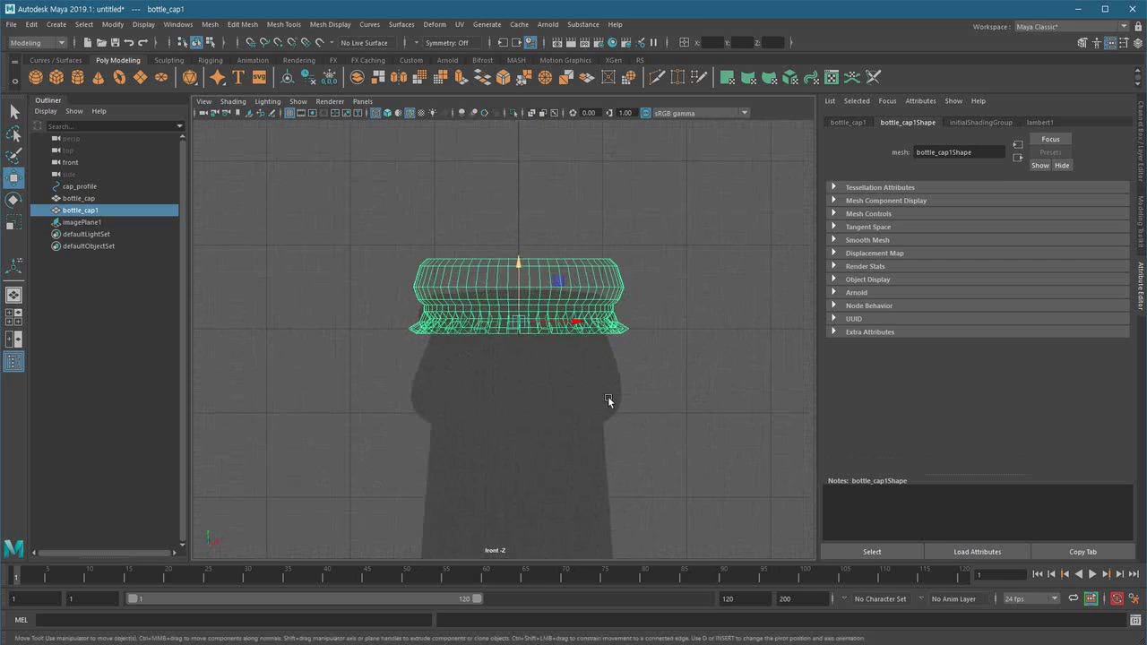
pyautogui.moveTo(518, 259); pyautogui.dragTo(521, 290)
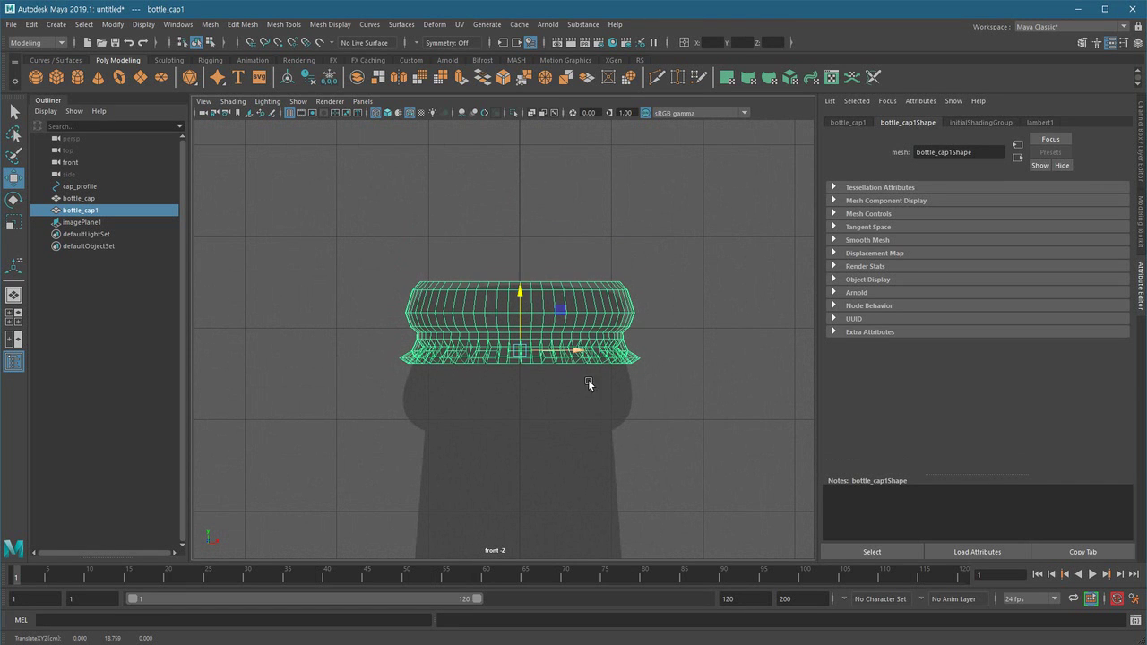
# Show the cap's transform values and hide the cap, leaving only the bottle reference visible
pyautogui.scroll(-10, 510, 420)
pyautogui.keyDown('alt'); pyautogui.moveTo(540, 442); pyautogui.dragTo(548, 355, button='middle'); pyautogui.keyUp('alt')
pyautogui.keyDown('alt'); pyautogui.moveTo(549, 355); pyautogui.dragTo(577, 331, button='right'); pyautogui.keyUp('alt')
pyautogui.keyDown('alt'); pyautogui.moveTo(578, 331); pyautogui.dragTo(569, 345, button='middle'); pyautogui.keyUp('alt')
pyautogui.keyDown('alt'); pyautogui.moveTo(569, 345); pyautogui.dragTo(551, 343, button='right'); pyautogui.keyUp('alt')
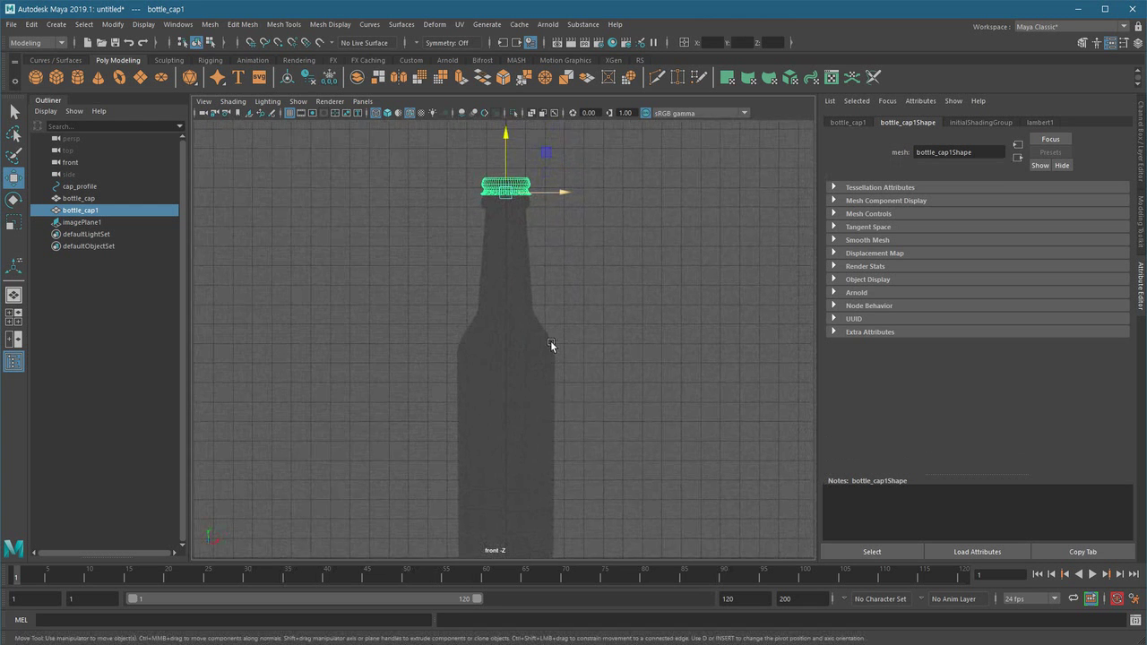
pyautogui.click(1141, 136)
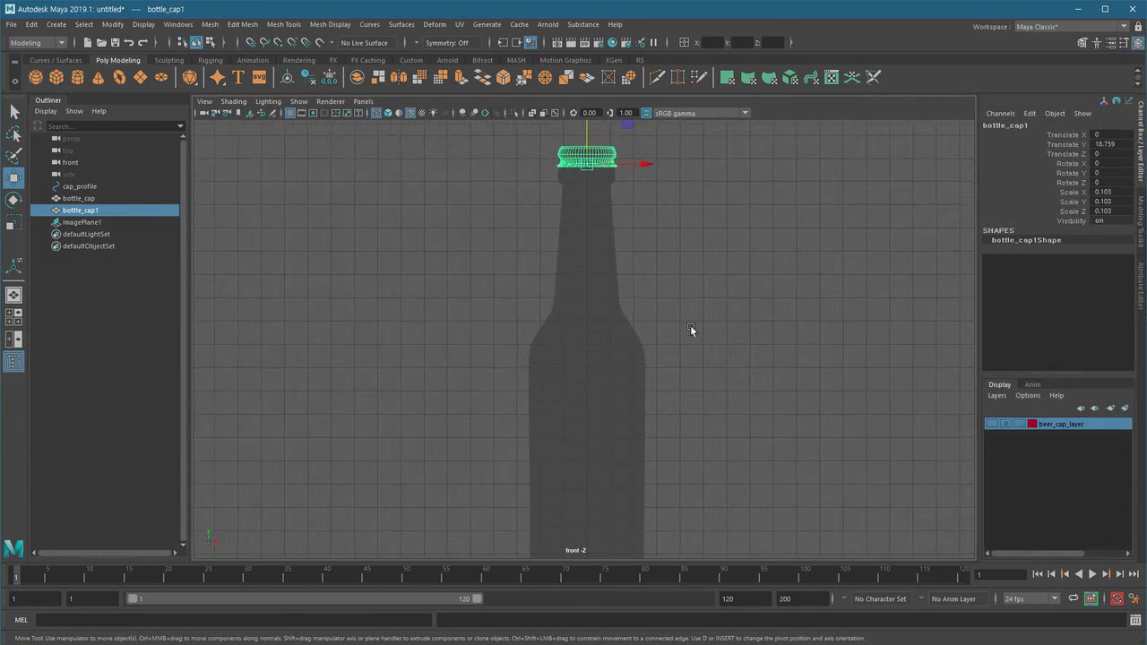
pyautogui.keyDown('alt'); pyautogui.moveTo(697, 324); pyautogui.dragTo(658, 337, button='middle'); pyautogui.keyUp('alt')
pyautogui.keyDown('alt'); pyautogui.moveTo(657, 337); pyautogui.dragTo(490, 337, button='right'); pyautogui.keyUp('alt')
pyautogui.keyDown('alt'); pyautogui.moveTo(490, 337); pyautogui.dragTo(470, 313, button='middle'); pyautogui.keyUp('alt')
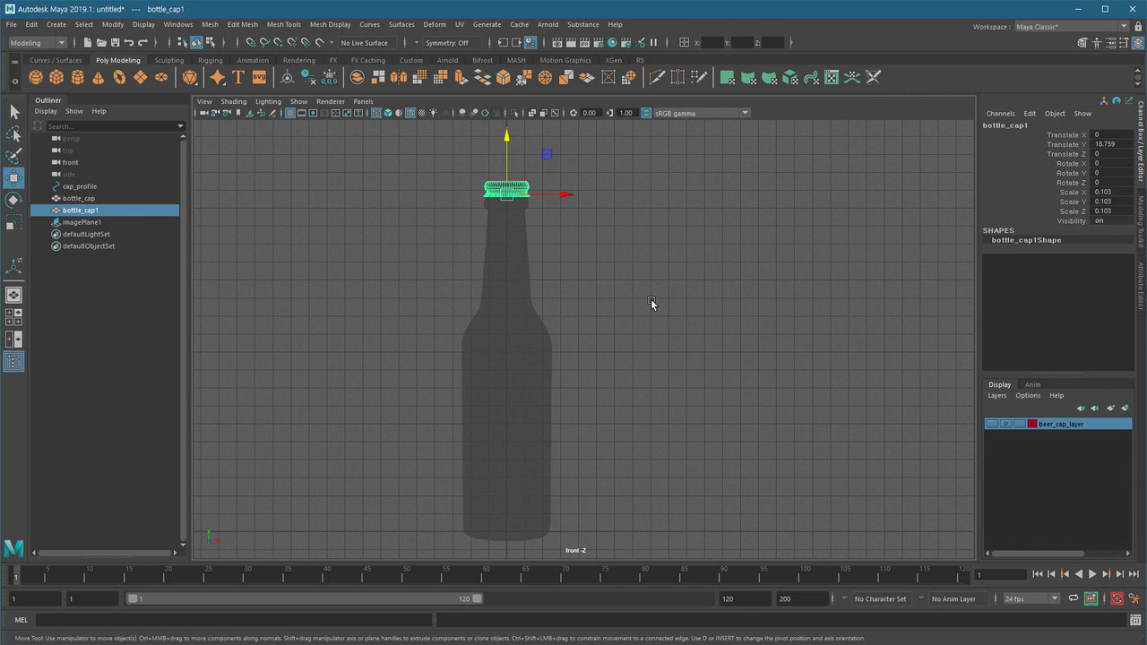
pyautogui.hotkey('ctrl', 'h')
pyautogui.click(630, 336)
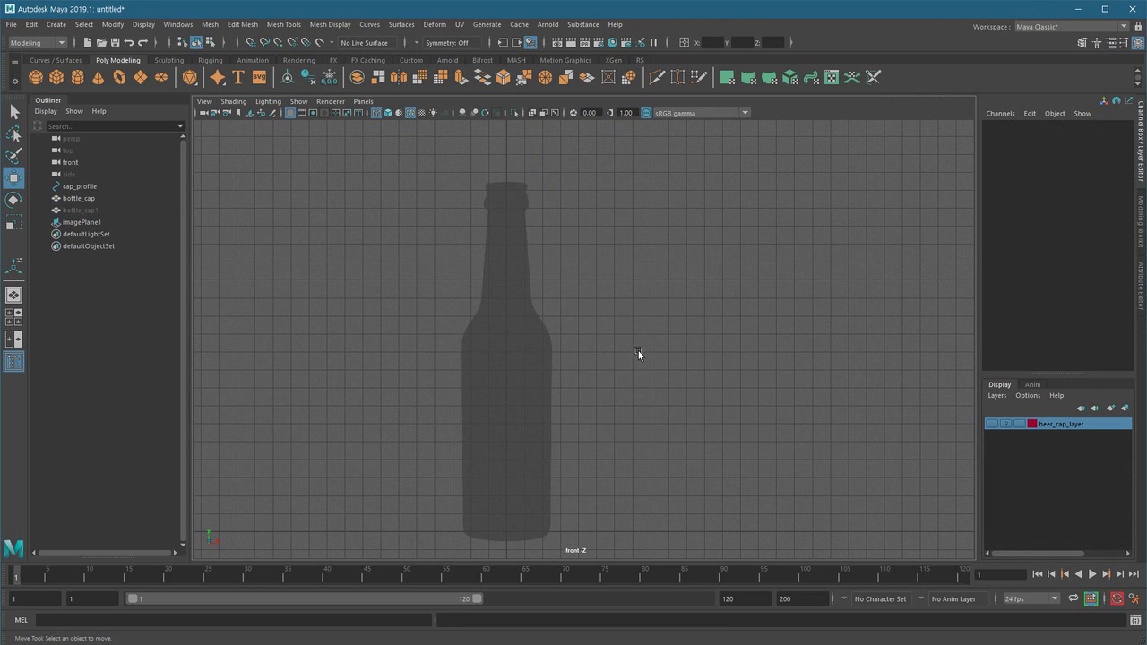
# Activate the CV Curve Tool with its settings open, using curve degree 1 Linear
pyautogui.keyDown('alt'); pyautogui.moveTo(634, 492); pyautogui.dragTo(661, 488, button='middle'); pyautogui.keyUp('alt')
pyautogui.press('space')
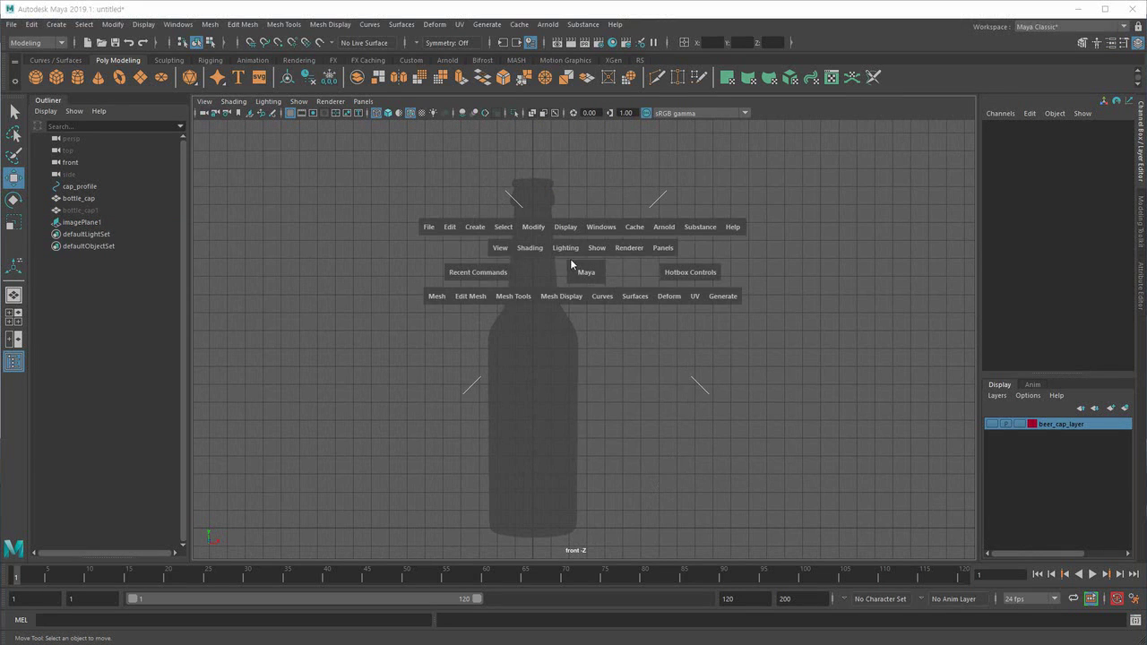
pyautogui.click(474, 228)
pyautogui.moveTo(599, 321)
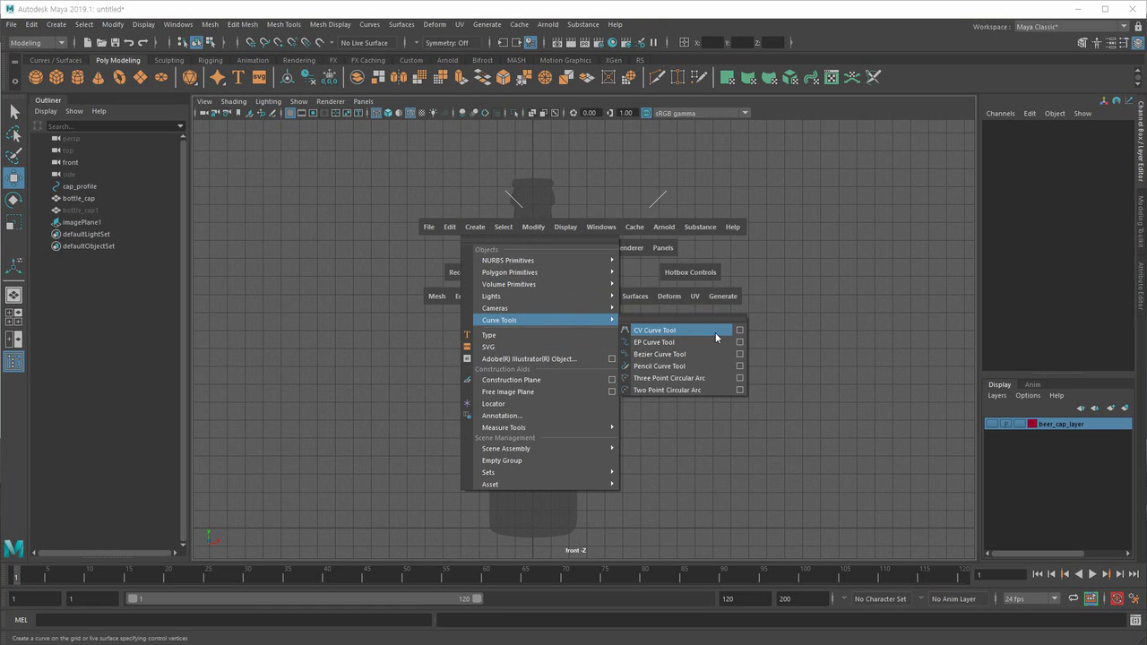
pyautogui.click(739, 330)
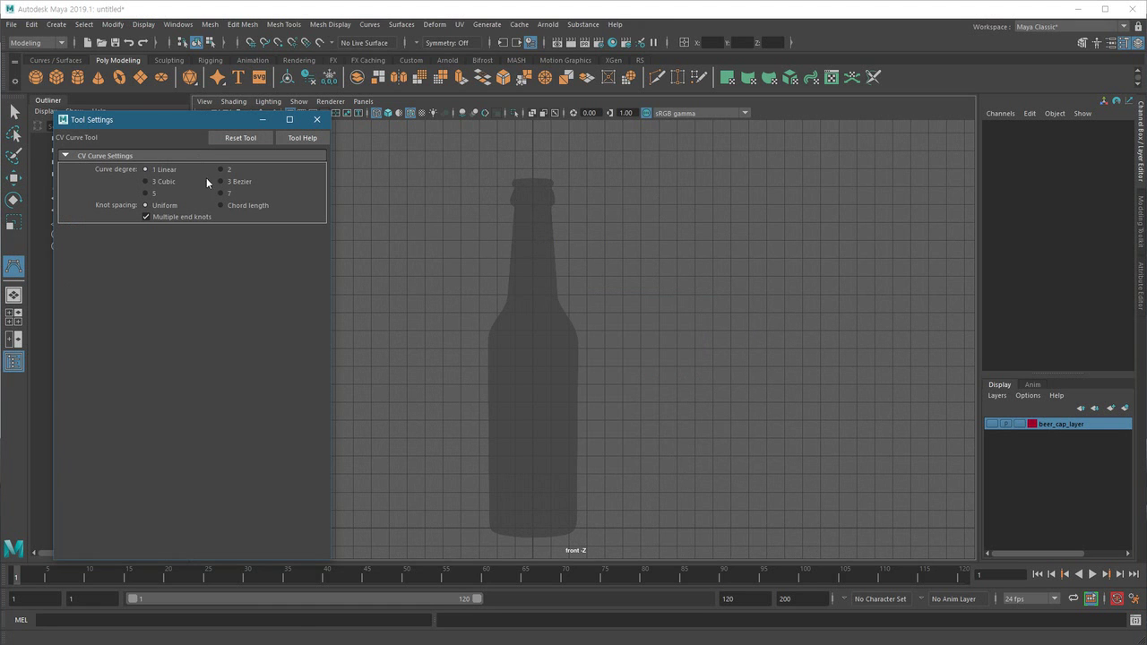
# Place the profile curve's first four CVs from near the bottle's center axis outward to the lower edge of its base
pyautogui.keyDown('alt'); pyautogui.moveTo(547, 534); pyautogui.dragTo(530, 436, button='middle'); pyautogui.keyUp('alt')
pyautogui.keyDown('alt'); pyautogui.moveTo(530, 436); pyautogui.dragTo(586, 470, button='right'); pyautogui.keyUp('alt')
pyautogui.keyDown('alt'); pyautogui.moveTo(586, 471); pyautogui.dragTo(673, 376, button='middle'); pyautogui.keyUp('alt')
pyautogui.keyDown('alt'); pyautogui.moveTo(673, 376); pyautogui.dragTo(717, 430, button='right'); pyautogui.keyUp('alt')
pyautogui.keyDown('alt'); pyautogui.moveTo(583, 448); pyautogui.dragTo(540, 416, button='middle'); pyautogui.keyUp('alt')
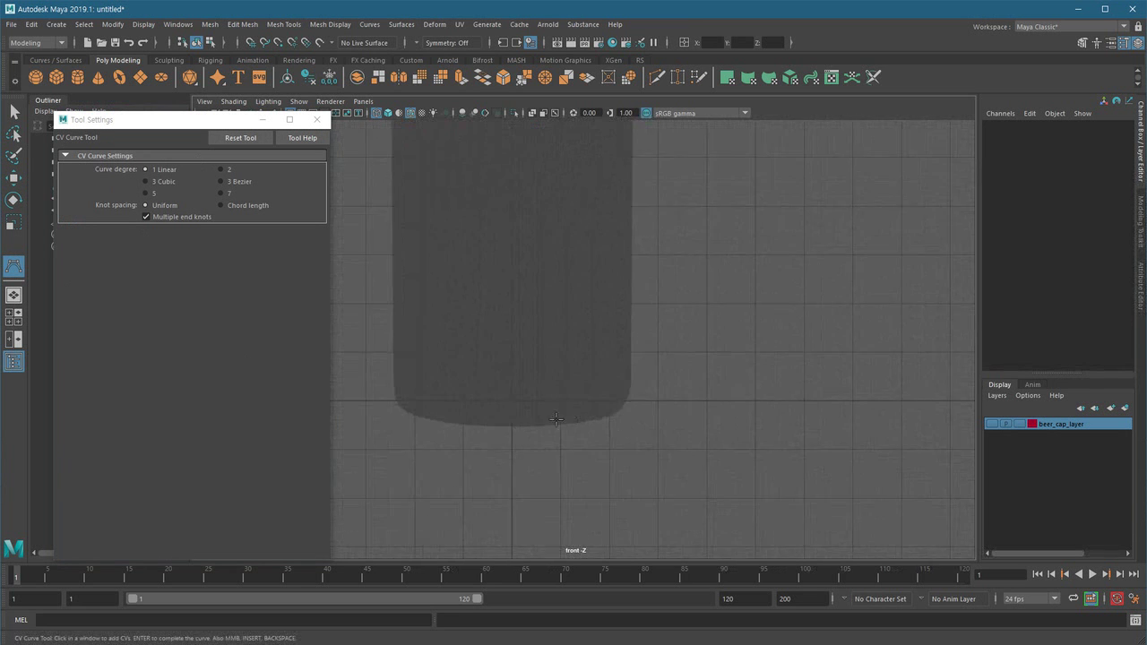
pyautogui.keyDown('alt'); pyautogui.moveTo(540, 416); pyautogui.dragTo(602, 451, button='right'); pyautogui.keyUp('alt')
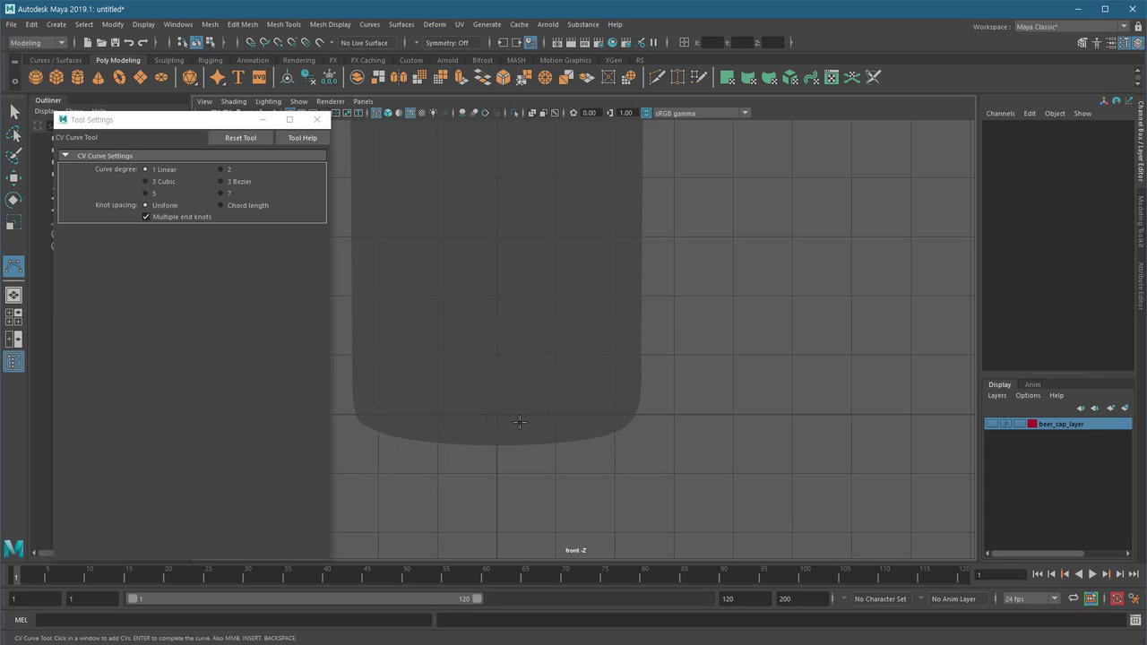
pyautogui.scroll(2, 472, 430)
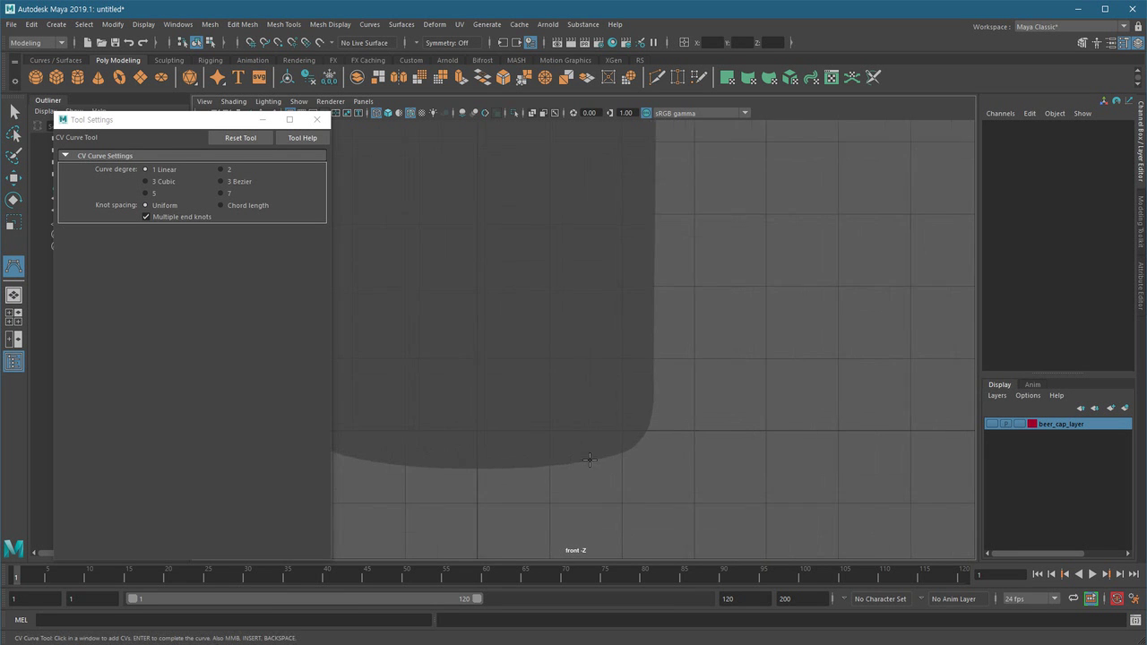
pyautogui.click(513, 360)
pyautogui.click(591, 409)
pyautogui.click(658, 435)
pyautogui.click(681, 437)
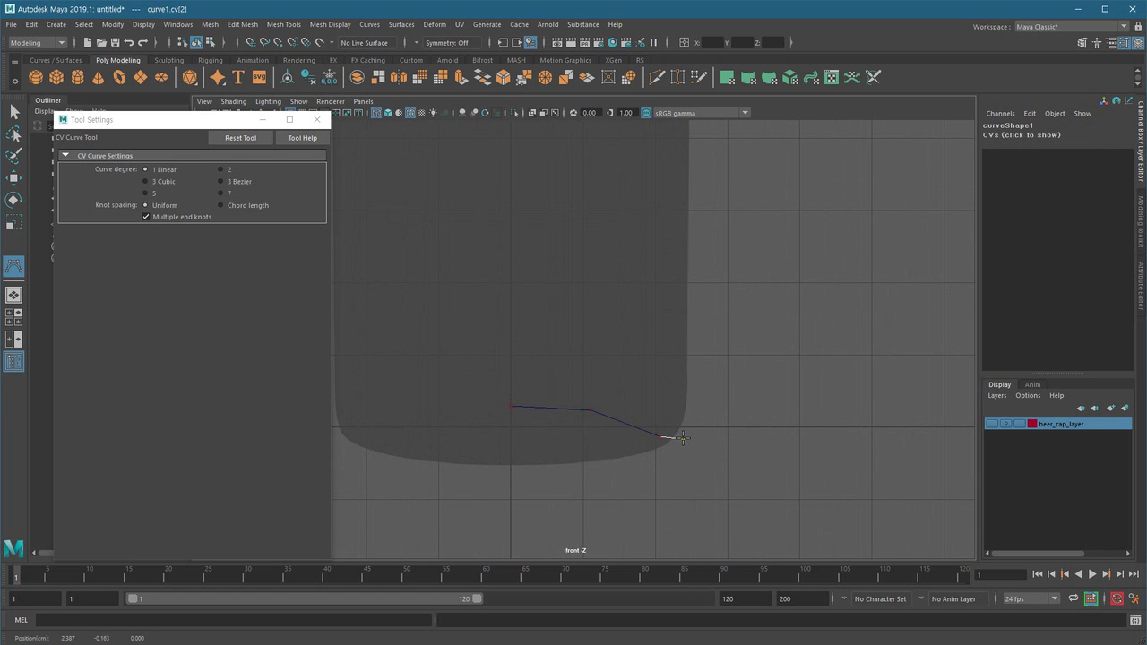
# Continue the profile curve around the base corner and straight up the bottle's side to the start of the shoulder
pyautogui.scroll(-4, 681, 438)
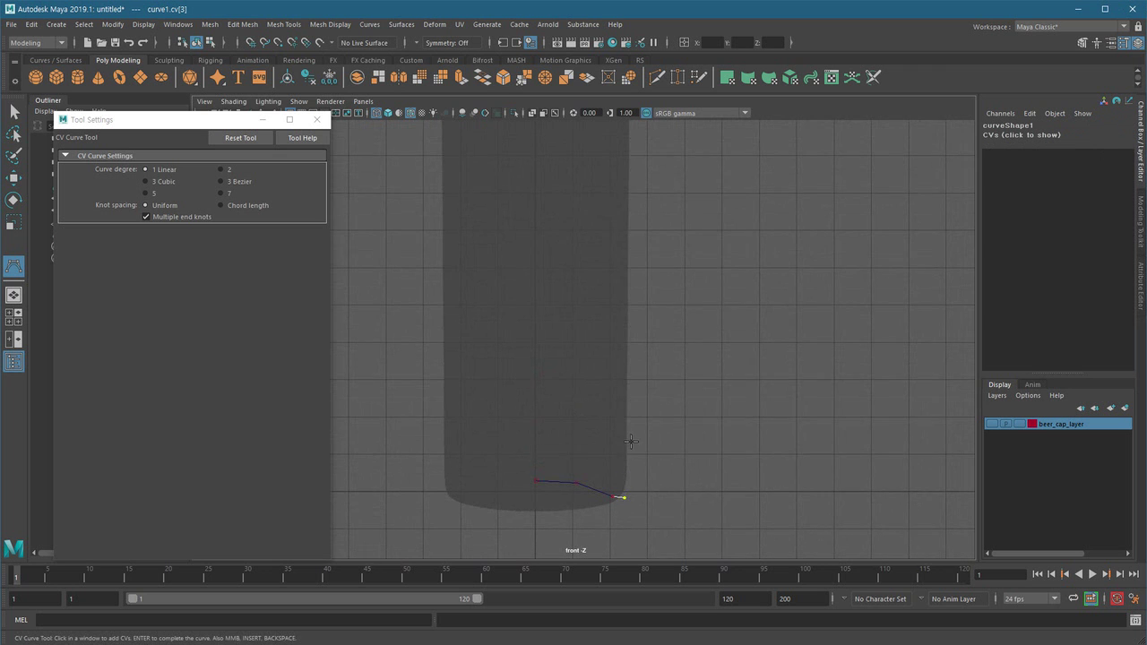
pyautogui.click(624, 481)
pyautogui.keyDown('alt'); pyautogui.moveTo(618, 333); pyautogui.dragTo(618, 511, button='middle'); pyautogui.keyUp('alt')
pyautogui.click(628, 231)
# Trace the shoulder with the profile curve and carry it up the outside of the neck to just below the collar
pyautogui.keyDown('alt'); pyautogui.moveTo(628, 230); pyautogui.dragTo(687, 404, button='middle'); pyautogui.keyUp('alt')
pyautogui.scroll(2, 687, 404)
pyautogui.scroll(1, 686, 403)
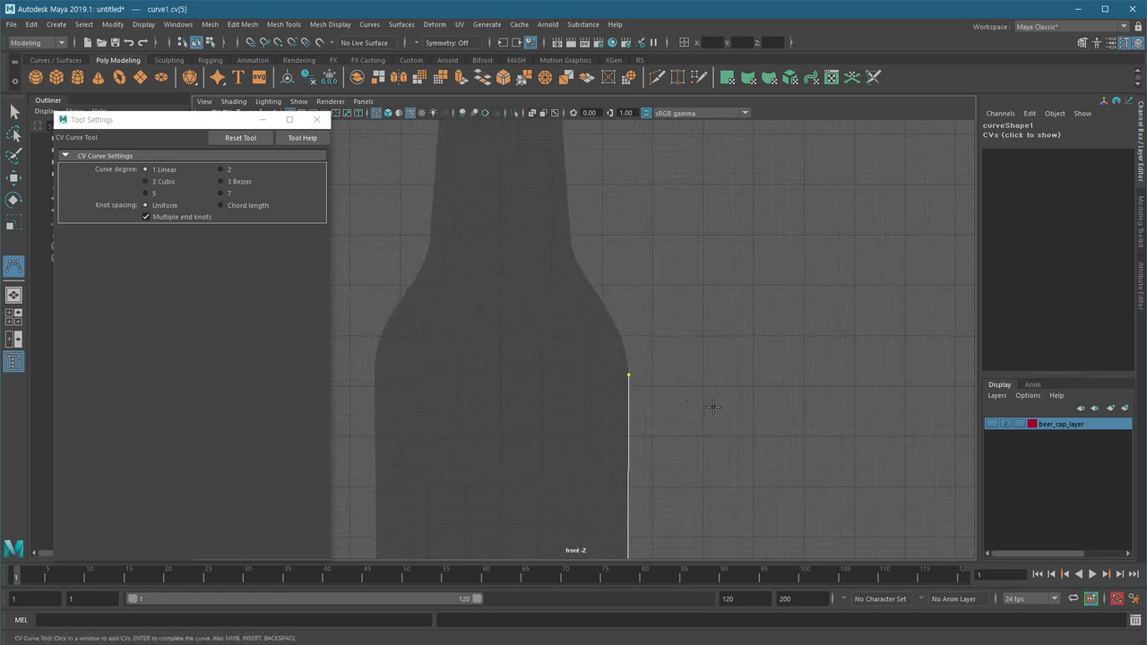
pyautogui.click(617, 332)
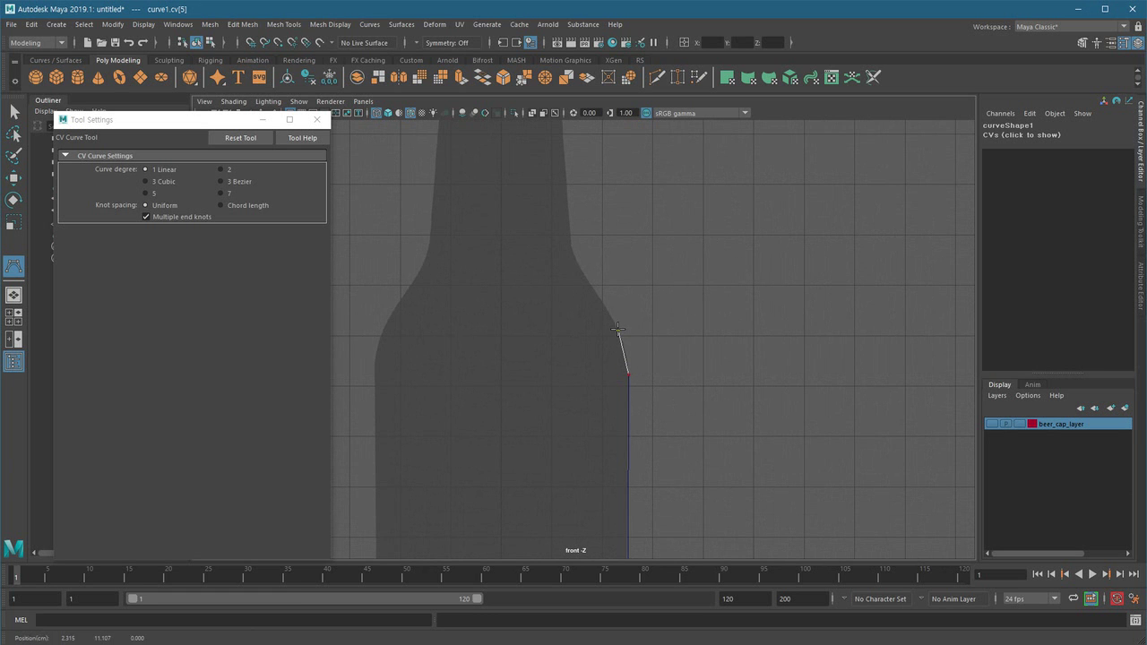
pyautogui.click(590, 285)
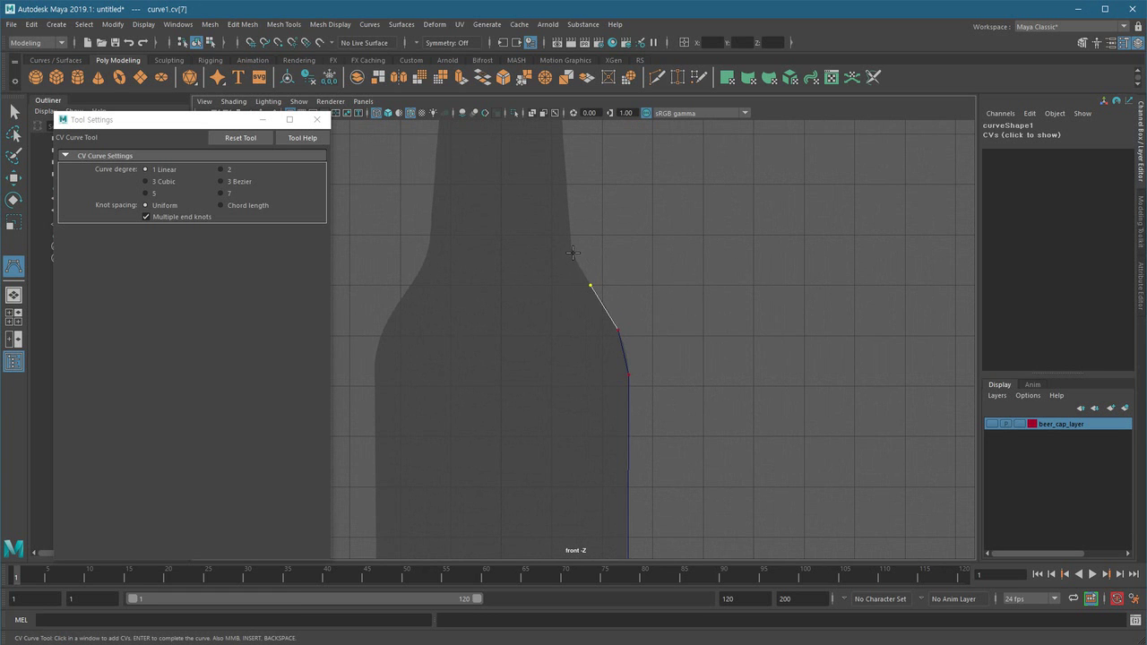
pyautogui.click(573, 257)
pyautogui.keyDown('alt'); pyautogui.moveTo(569, 246); pyautogui.dragTo(581, 476, button='middle'); pyautogui.keyUp('alt')
pyautogui.click(561, 220)
# Trace the bulging collar below the bottle's lip with CVs, ending at the groove under the lip
pyautogui.keyDown('alt'); pyautogui.moveTo(515, 254); pyautogui.dragTo(508, 379, button='middle'); pyautogui.keyUp('alt')
pyautogui.keyDown('alt'); pyautogui.moveTo(507, 379); pyautogui.dragTo(625, 421, button='right'); pyautogui.keyUp('alt')
pyautogui.keyDown('alt'); pyautogui.moveTo(498, 357); pyautogui.dragTo(526, 378, button='middle'); pyautogui.keyUp('alt')
pyautogui.keyDown('alt'); pyautogui.moveTo(526, 378); pyautogui.dragTo(557, 399, button='right'); pyautogui.keyUp('alt')
pyautogui.keyDown('alt'); pyautogui.moveTo(556, 399); pyautogui.dragTo(578, 401, button='middle'); pyautogui.keyUp('alt')
pyautogui.click(593, 366)
pyautogui.click(599, 338)
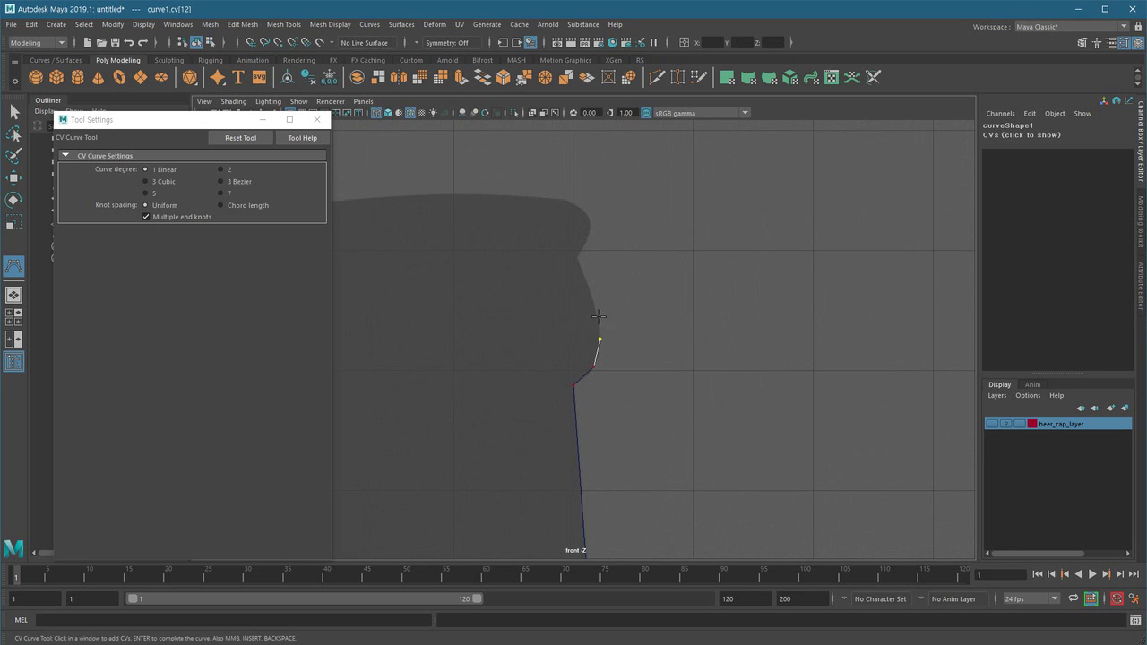
pyautogui.click(577, 259)
# Trace the rounded outer edge of the bottle's lip and bring the curve onto the top rim
pyautogui.keyDown('alt'); pyautogui.moveTo(549, 262); pyautogui.dragTo(612, 299, button='right'); pyautogui.keyUp('alt')
pyautogui.keyDown('alt'); pyautogui.moveTo(612, 299); pyautogui.dragTo(607, 422, button='middle'); pyautogui.keyUp('alt')
pyautogui.keyDown('alt'); pyautogui.moveTo(607, 422); pyautogui.dragTo(618, 428, button='right'); pyautogui.keyUp('alt')
pyautogui.click(578, 336)
pyautogui.click(589, 295)
pyautogui.click(566, 267)
pyautogui.click(547, 260)
pyautogui.keyDown('alt'); pyautogui.moveTo(546, 284); pyautogui.dragTo(541, 345, button='right'); pyautogui.keyUp('alt')
pyautogui.keyDown('alt'); pyautogui.moveTo(541, 345); pyautogui.dragTo(571, 348, button='middle'); pyautogui.keyUp('alt')
pyautogui.click(563, 276)
# Turn the profile curve inward at the rim and run it down inside the mouth to the base of the collar
pyautogui.keyDown('alt'); pyautogui.moveTo(556, 405); pyautogui.dragTo(587, 291, button='right'); pyautogui.keyUp('alt')
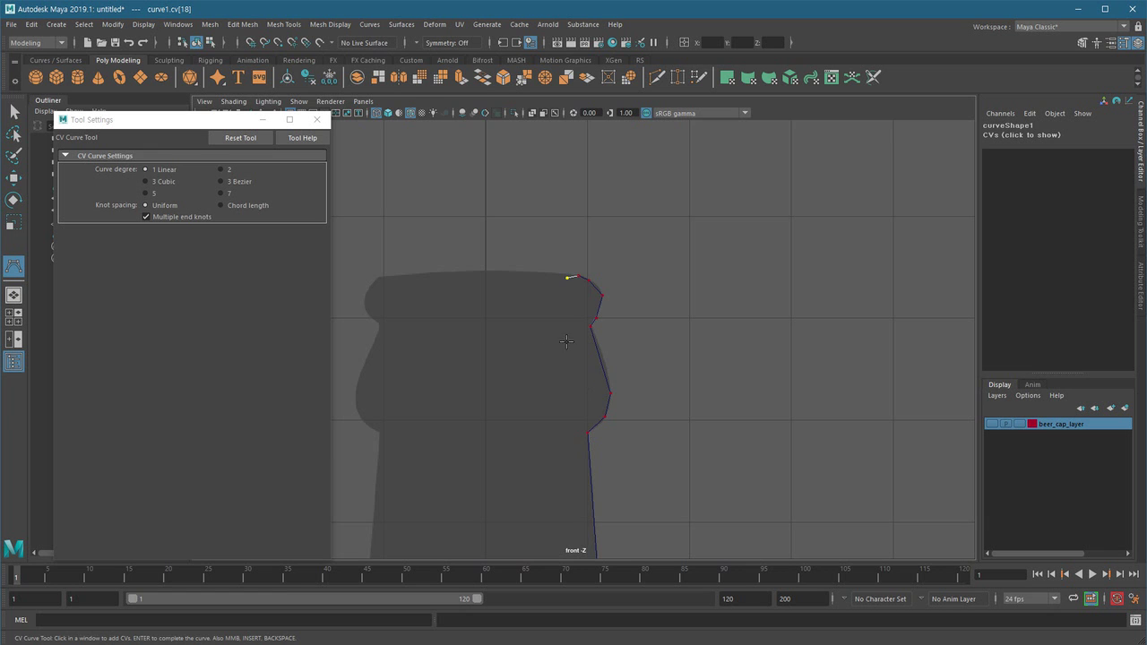
pyautogui.keyDown('alt'); pyautogui.moveTo(583, 354); pyautogui.dragTo(625, 371, button='right'); pyautogui.keyUp('alt')
pyautogui.keyDown('alt'); pyautogui.moveTo(587, 367); pyautogui.dragTo(583, 337, button='middle'); pyautogui.keyUp('alt')
pyautogui.keyDown('alt'); pyautogui.moveTo(549, 321); pyautogui.dragTo(585, 325, button='right'); pyautogui.keyUp('alt')
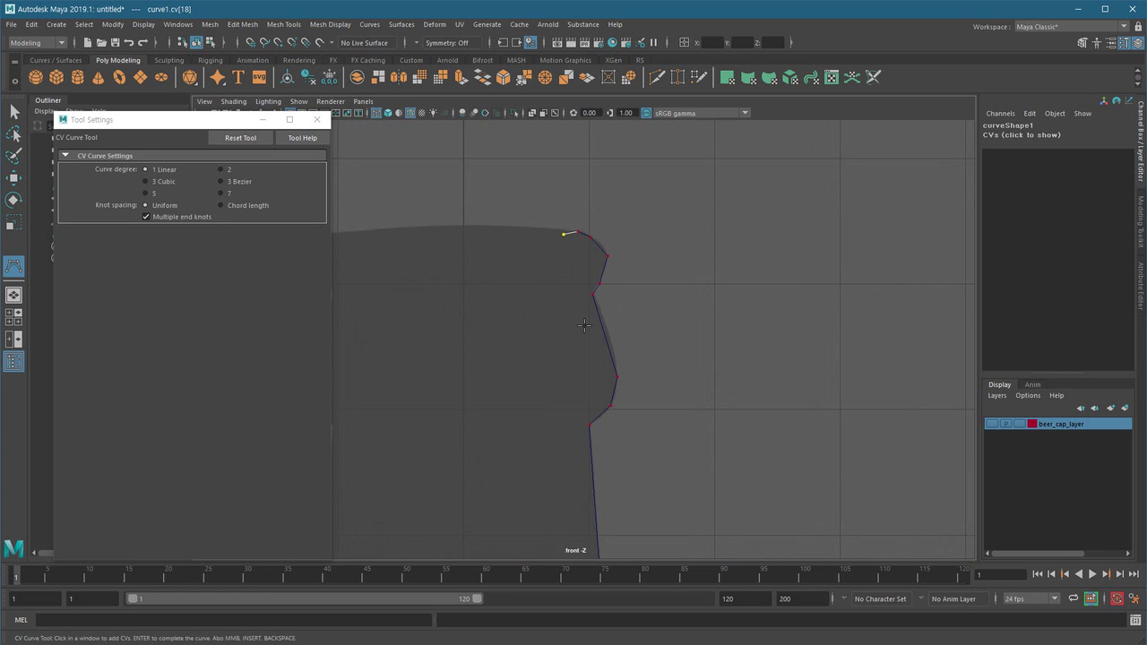
pyautogui.click(563, 240)
pyautogui.click(571, 275)
pyautogui.keyDown('alt'); pyautogui.moveTo(639, 386); pyautogui.dragTo(674, 337, button='middle'); pyautogui.keyUp('alt')
pyautogui.click(613, 330)
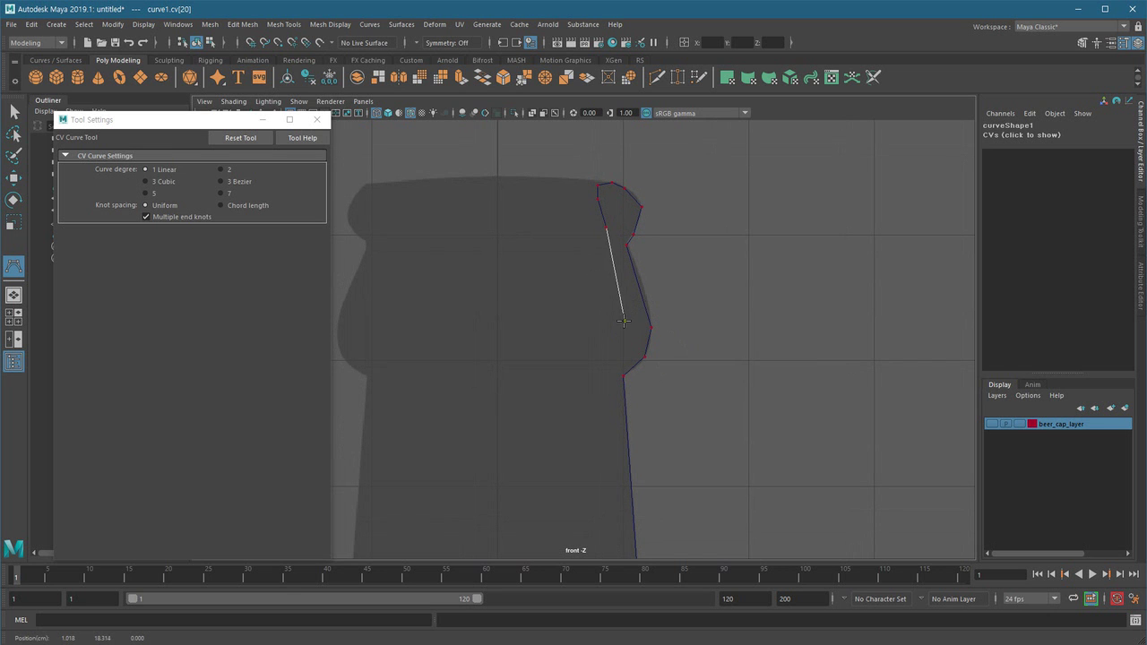
pyautogui.click(606, 366)
pyautogui.click(598, 384)
# Continue the profile curve down the inside of the neck and shoulder, parallel to the outer wall
pyautogui.keyDown('alt'); pyautogui.moveTo(684, 458); pyautogui.dragTo(611, 538, button='right'); pyautogui.keyUp('alt')
pyautogui.keyDown('alt'); pyautogui.moveTo(611, 537); pyautogui.dragTo(579, 389, button='middle'); pyautogui.keyUp('alt')
pyautogui.click(568, 357)
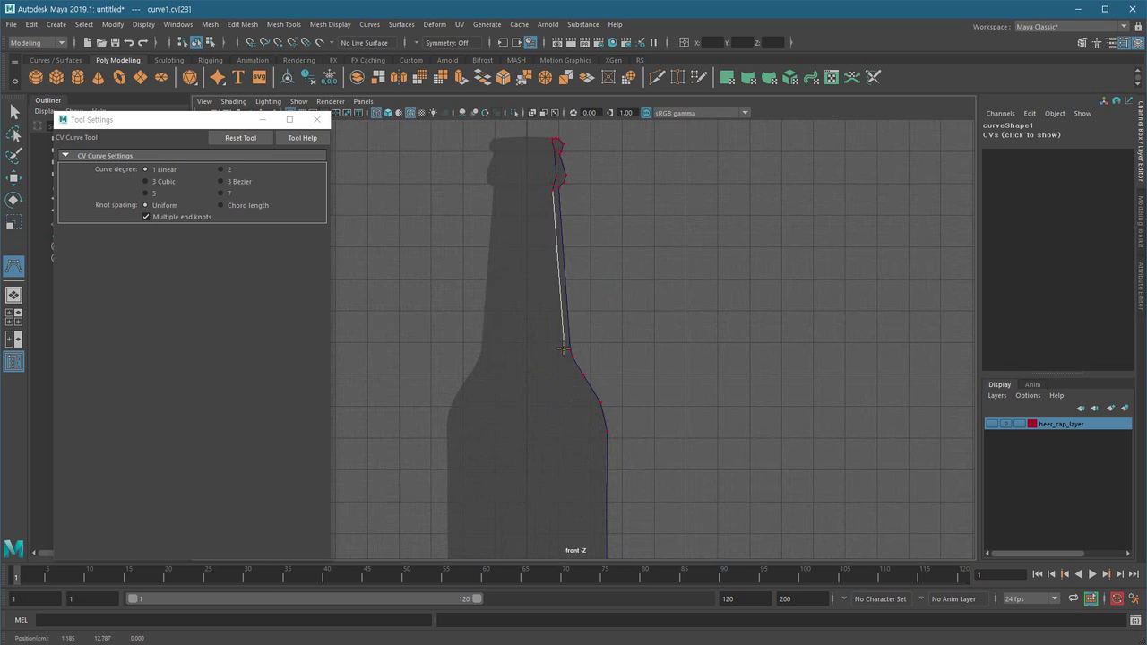
pyautogui.keyDown('alt'); pyautogui.moveTo(582, 448); pyautogui.dragTo(556, 390, button='middle'); pyautogui.keyUp('alt')
pyautogui.keyDown('alt'); pyautogui.moveTo(556, 391); pyautogui.dragTo(640, 361, button='right'); pyautogui.keyUp('alt')
pyautogui.click(518, 281)
pyautogui.click(538, 311)
pyautogui.click(564, 355)
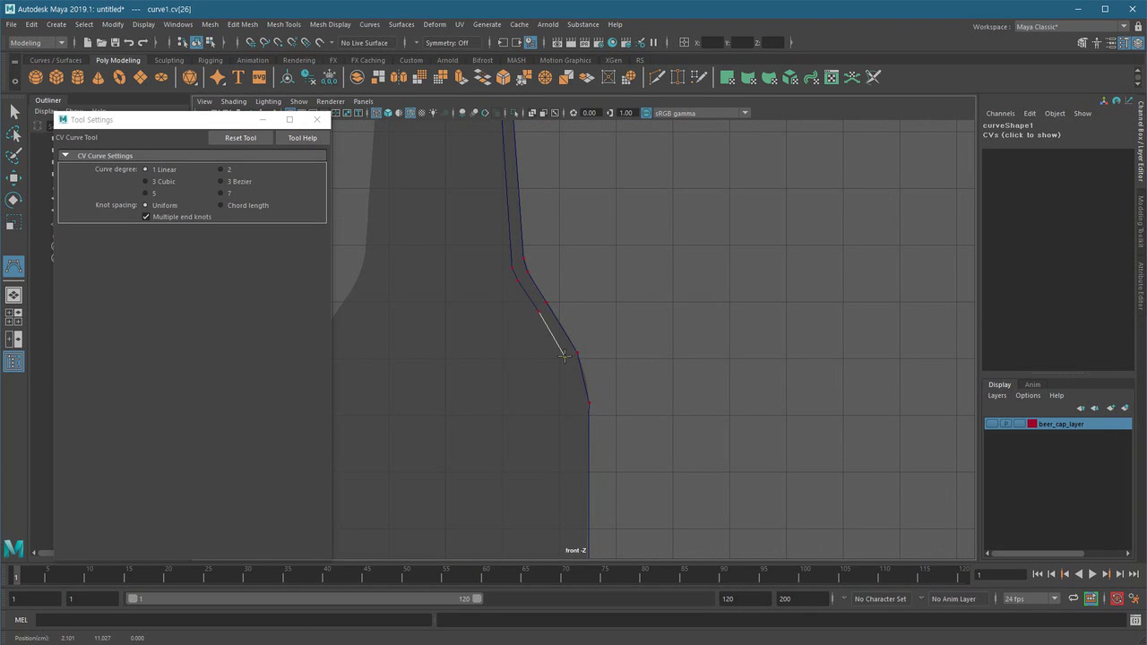
pyautogui.keyDown('alt'); pyautogui.moveTo(583, 436); pyautogui.dragTo(591, 366, button='middle'); pyautogui.keyUp('alt')
pyautogui.click(583, 340)
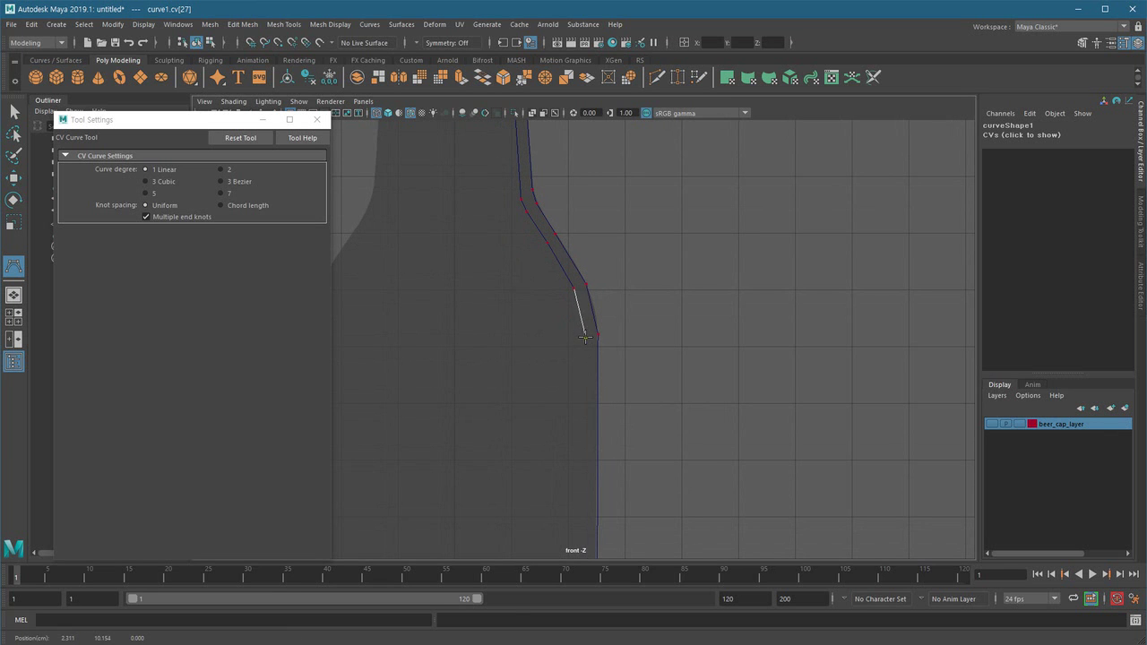
# Carry the inner wall down the body, around the bottom corner and along the inner base to the centre axis
pyautogui.keyDown('alt'); pyautogui.moveTo(584, 472); pyautogui.dragTo(646, 144, button='middle'); pyautogui.keyUp('alt')
pyautogui.keyDown('alt'); pyautogui.moveTo(627, 536); pyautogui.dragTo(604, 345, button='middle'); pyautogui.keyUp('alt')
pyautogui.click(626, 367)
pyautogui.keyDown('alt'); pyautogui.moveTo(602, 389); pyautogui.dragTo(768, 437, button='right'); pyautogui.keyUp('alt')
pyautogui.click(636, 413)
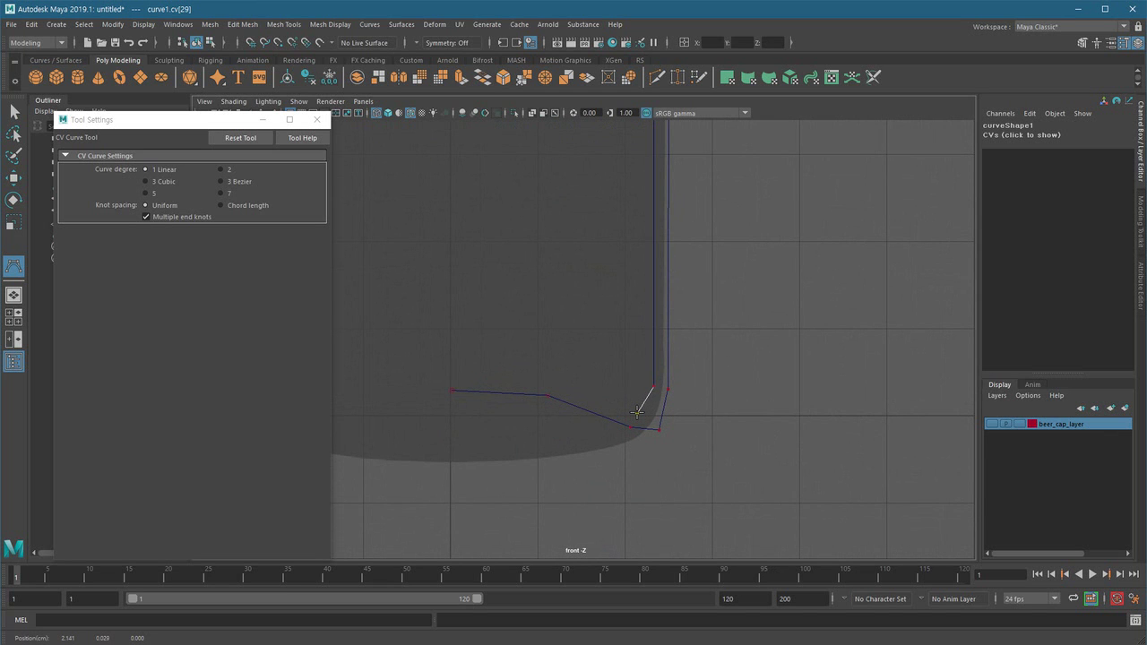
pyautogui.moveTo(558, 383); pyautogui.dragTo(553, 384)
pyautogui.moveTo(460, 375); pyautogui.dragTo(448, 371)
pyautogui.keyDown('alt'); pyautogui.moveTo(560, 433); pyautogui.dragTo(540, 445, button='middle'); pyautogui.keyUp('alt')
pyautogui.keyDown('alt'); pyautogui.moveTo(540, 445); pyautogui.dragTo(597, 439, button='right'); pyautogui.keyUp('alt')
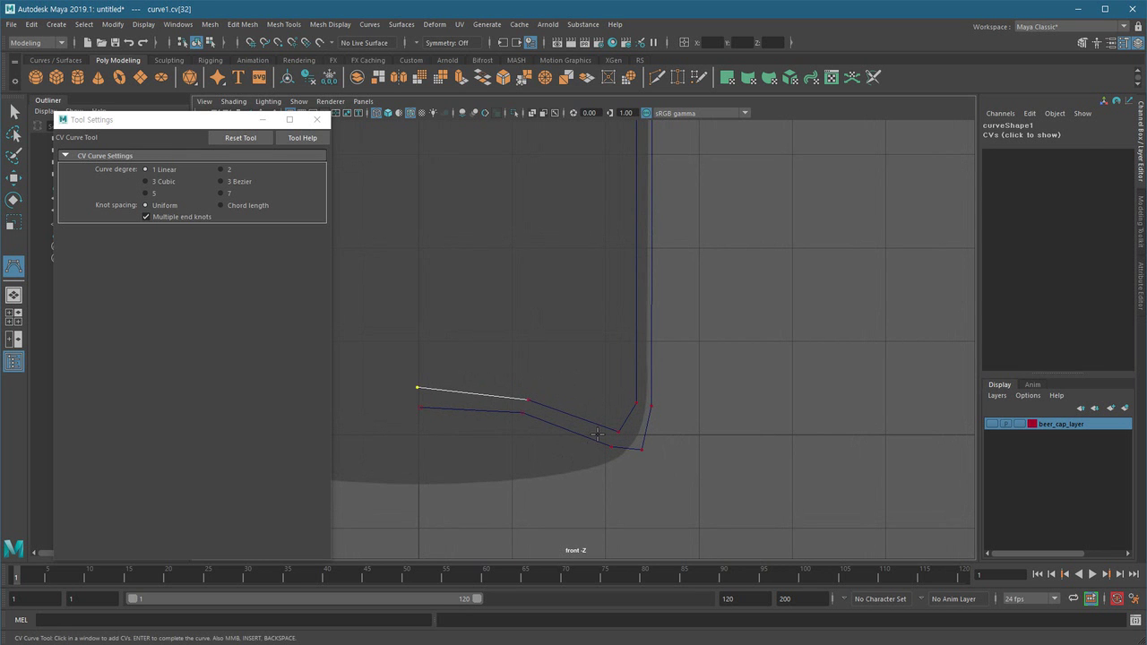
# Finish the profile curve and move its outer bottom-corner CV inward to match the reference's rounded base
pyautogui.press('w')
pyautogui.keyDown('alt'); pyautogui.moveTo(650, 479); pyautogui.dragTo(688, 502, button='right'); pyautogui.keyUp('alt')
pyautogui.keyDown('alt'); pyautogui.moveTo(688, 501); pyautogui.dragTo(725, 451, button='middle'); pyautogui.keyUp('alt')
pyautogui.moveTo(677, 369); pyautogui.dragTo(618, 371, button='right')
pyautogui.click(686, 414)
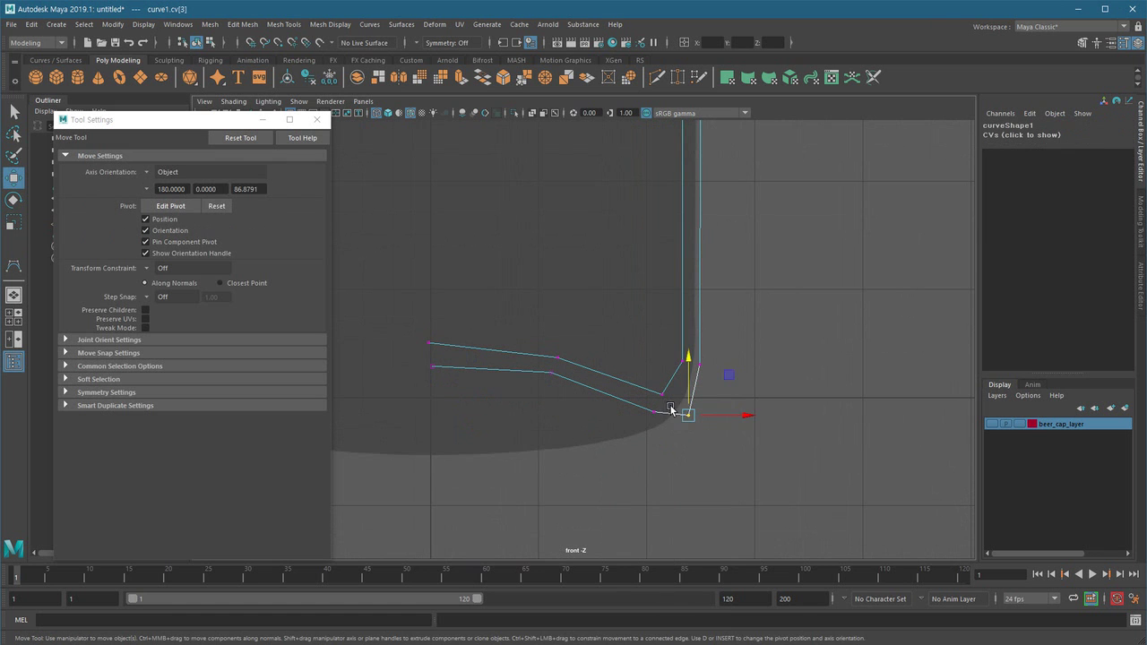
pyautogui.moveTo(686, 415); pyautogui.dragTo(677, 418)
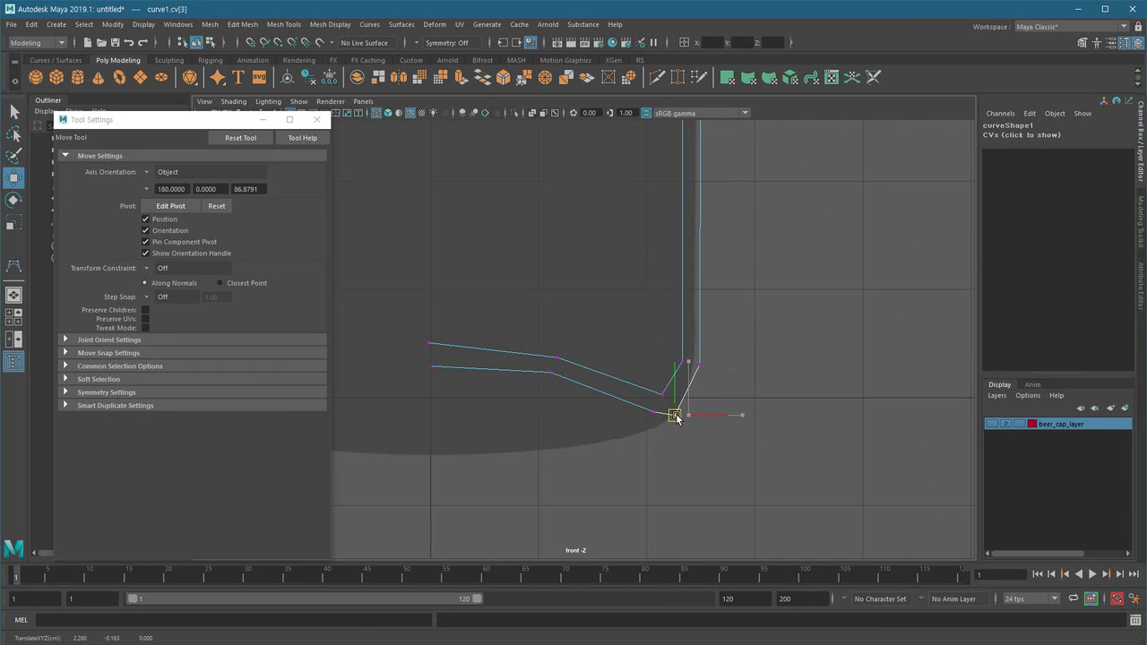
# Move the CV at the inner bottom corner of the profile to even out the glass thickness
pyautogui.click(664, 394)
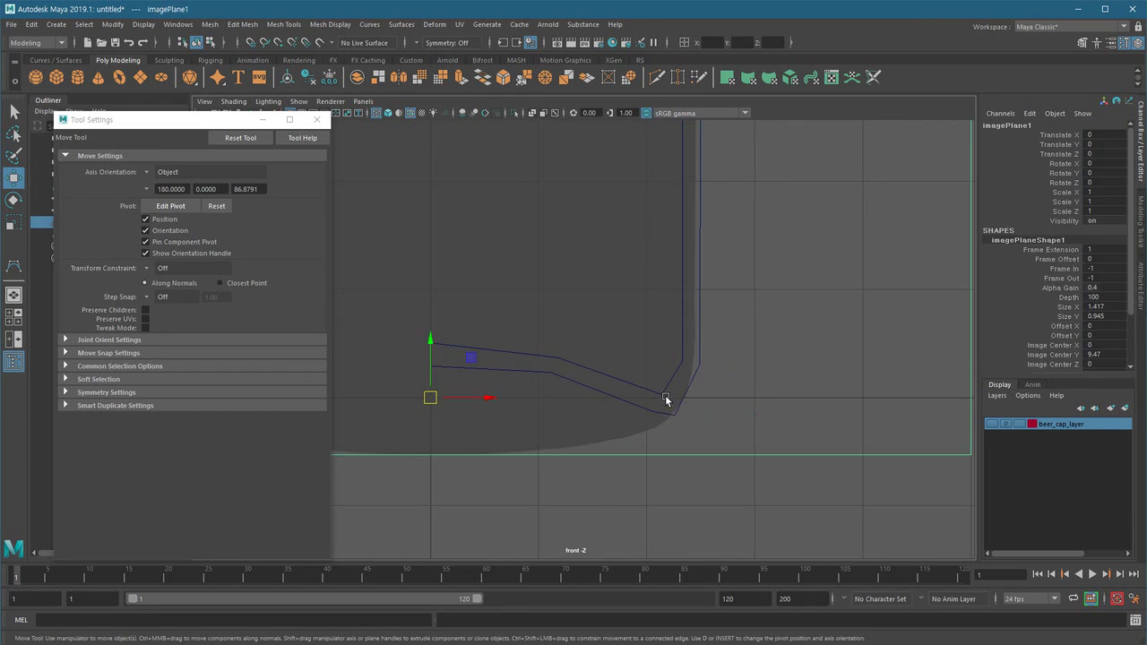
pyautogui.click(666, 412)
pyautogui.moveTo(659, 395); pyautogui.dragTo(622, 398, button='right')
pyautogui.moveTo(656, 401); pyautogui.dragTo(662, 366)
pyautogui.keyDown('alt'); pyautogui.moveTo(720, 419); pyautogui.dragTo(624, 419, button='right'); pyautogui.keyUp('alt')
pyautogui.keyDown('alt'); pyautogui.moveTo(624, 418); pyautogui.dragTo(650, 456, button='middle'); pyautogui.keyUp('alt')
pyautogui.keyDown('alt'); pyautogui.moveTo(570, 444); pyautogui.dragTo(583, 447, button='right'); pyautogui.keyUp('alt')
pyautogui.keyDown('alt'); pyautogui.moveTo(524, 424); pyautogui.dragTo(629, 464, button='right'); pyautogui.keyUp('alt')
pyautogui.keyDown('alt'); pyautogui.moveTo(629, 463); pyautogui.dragTo(644, 461, button='middle'); pyautogui.keyUp('alt')
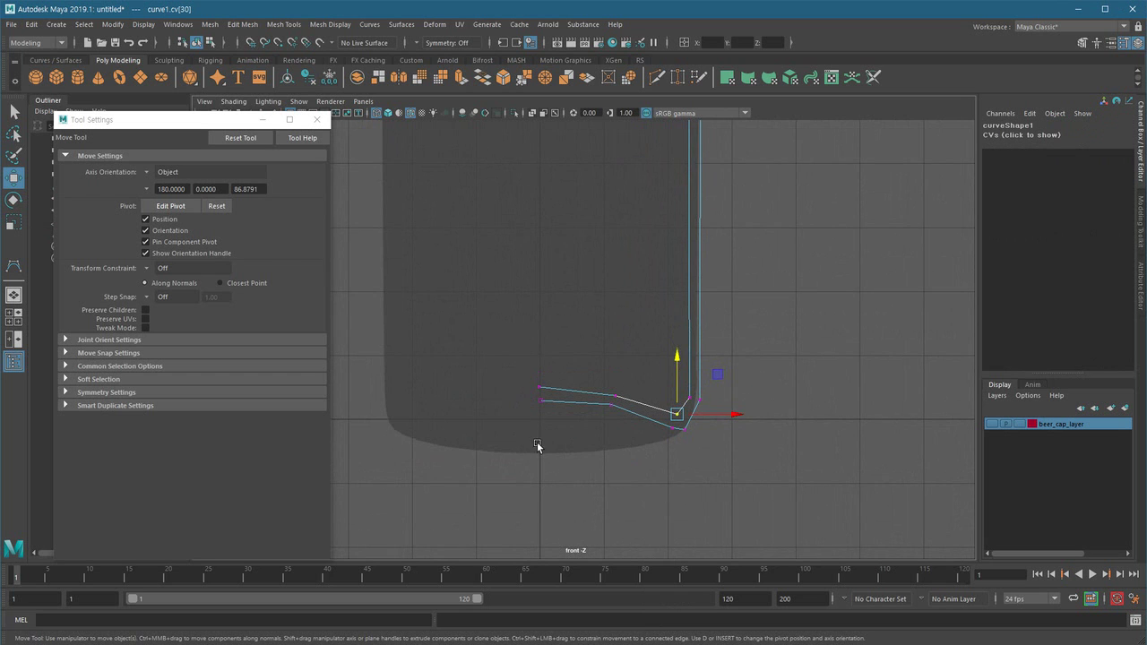
# Set the X position of the profile curve's two end CVs at the base centre to 0
pyautogui.keyDown('alt'); pyautogui.moveTo(519, 417); pyautogui.dragTo(582, 468, button='right'); pyautogui.keyUp('alt')
pyautogui.keyDown('alt'); pyautogui.moveTo(501, 381); pyautogui.dragTo(497, 353, button='middle'); pyautogui.keyUp('alt')
pyautogui.moveTo(507, 346); pyautogui.dragTo(547, 410)
pyautogui.click(1017, 137)
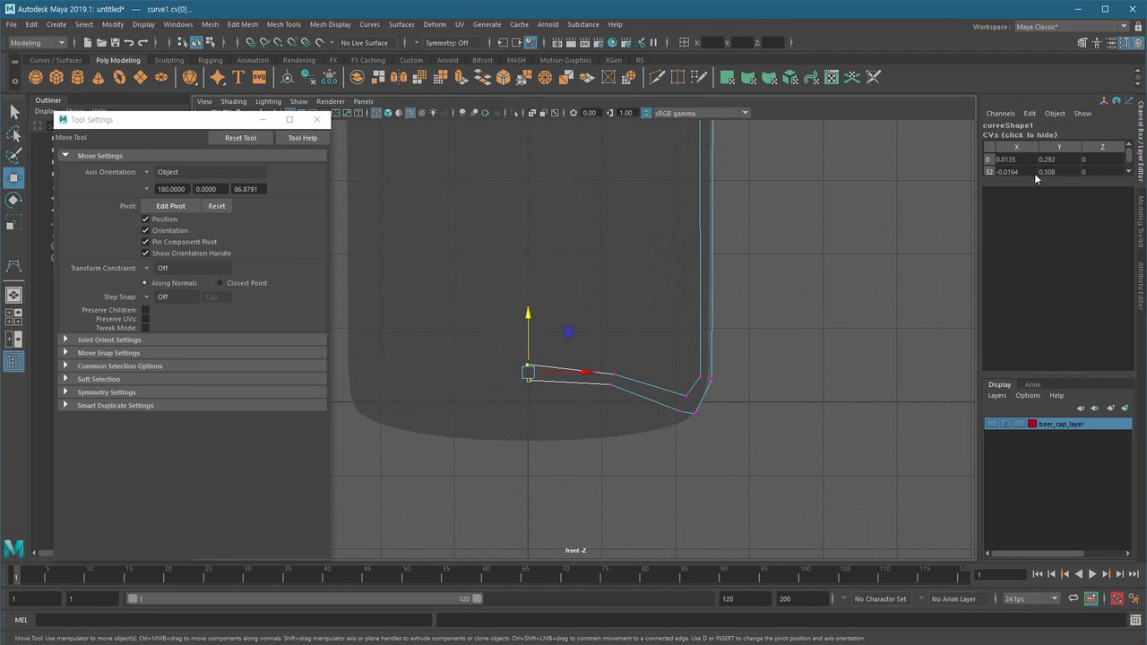
pyautogui.click(1016, 166)
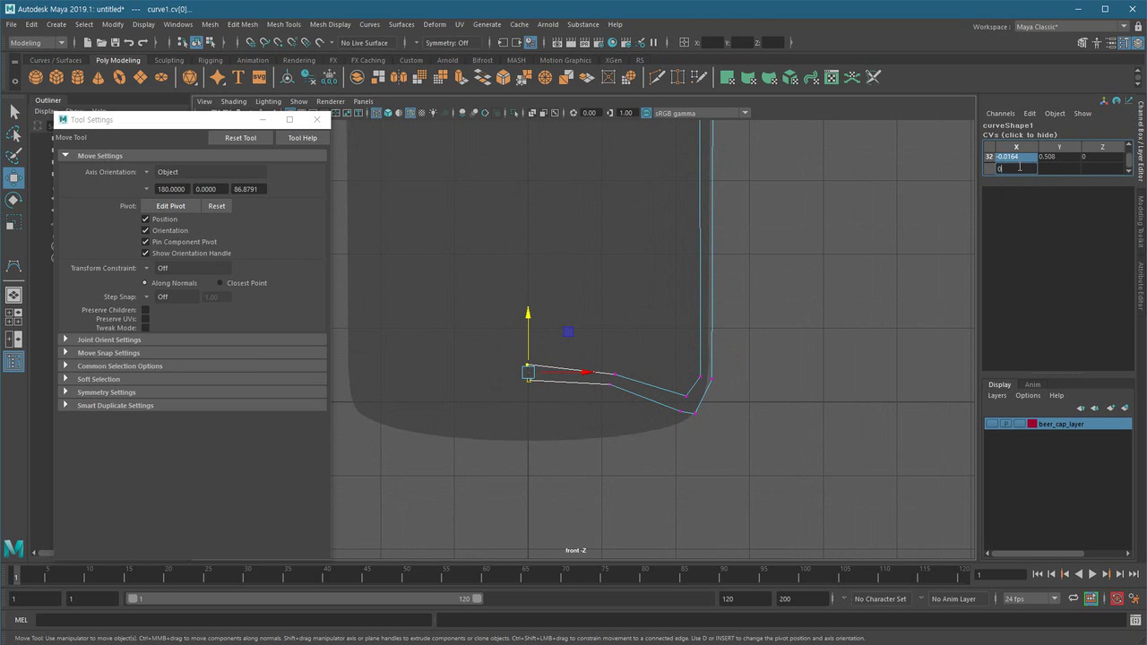
pyautogui.write('0')
pyautogui.press('Return')
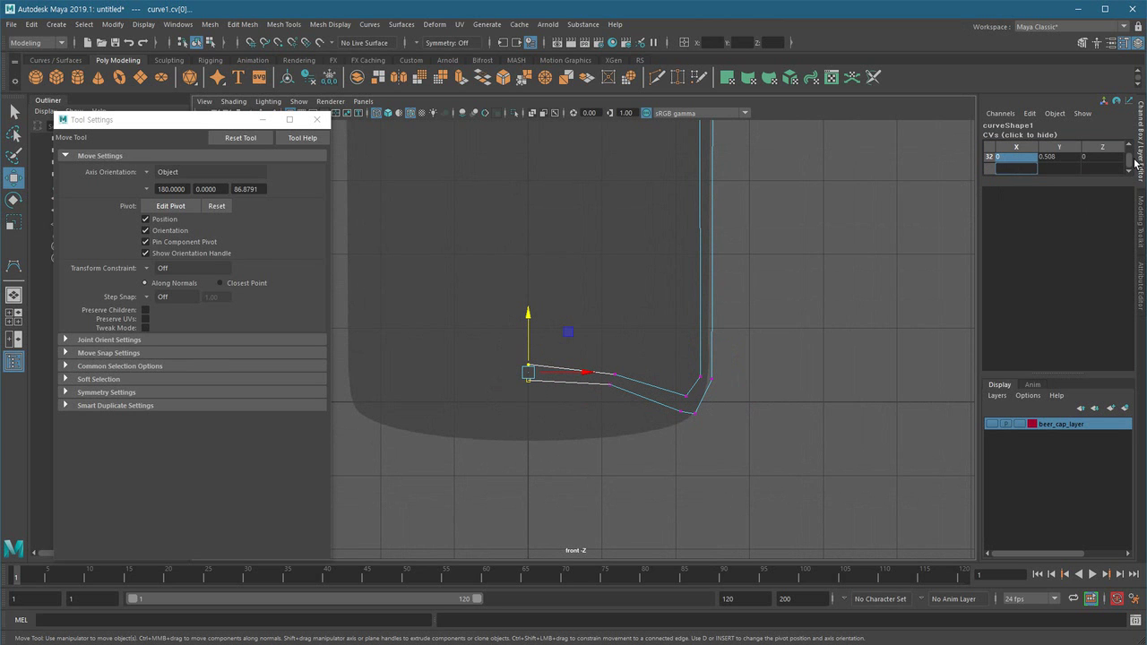
pyautogui.click(732, 441)
# Select the whole profile curve, switch to the perspective view and open the Revolve options with settings reset to defaults
pyautogui.keyDown('alt'); pyautogui.moveTo(703, 397); pyautogui.dragTo(545, 323, button='right'); pyautogui.keyUp('alt')
pyautogui.keyDown('alt'); pyautogui.moveTo(618, 255); pyautogui.dragTo(620, 388, button='middle'); pyautogui.keyUp('alt')
pyautogui.keyDown('alt'); pyautogui.moveTo(702, 328); pyautogui.dragTo(557, 304, button='right'); pyautogui.keyUp('alt')
pyautogui.keyDown('alt'); pyautogui.moveTo(634, 237); pyautogui.dragTo(638, 390, button='middle'); pyautogui.keyUp('alt')
pyautogui.keyDown('alt'); pyautogui.moveTo(643, 385); pyautogui.dragTo(608, 363, button='right'); pyautogui.keyUp('alt')
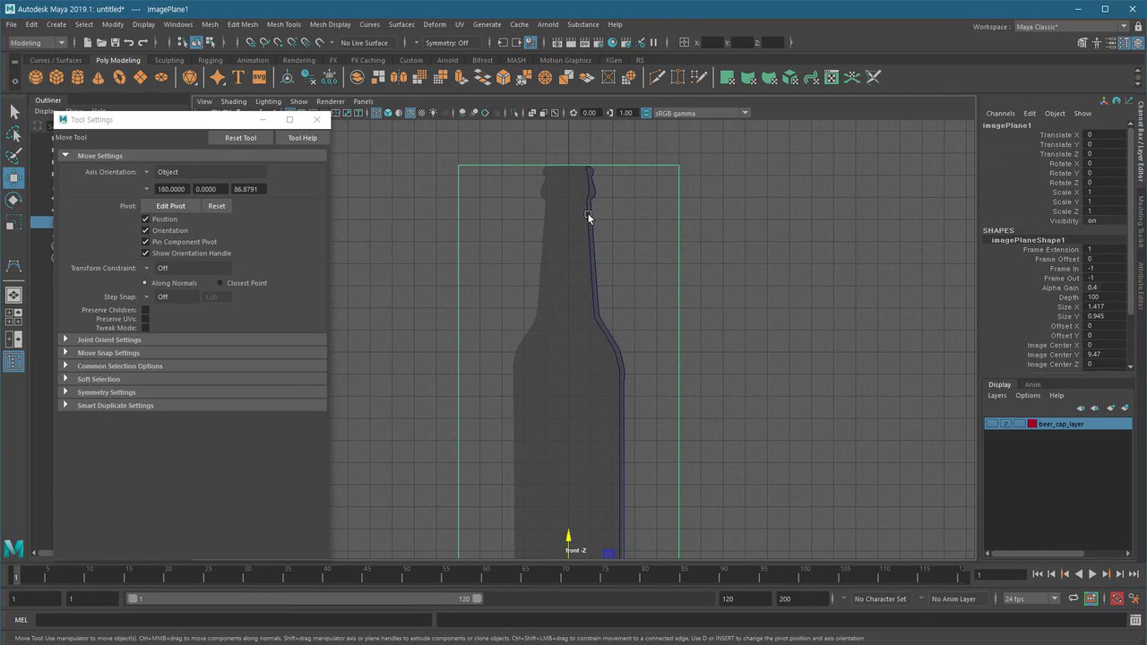
pyautogui.click(587, 215)
pyautogui.keyDown('alt'); pyautogui.moveTo(669, 297); pyautogui.dragTo(599, 412); pyautogui.keyUp('alt')
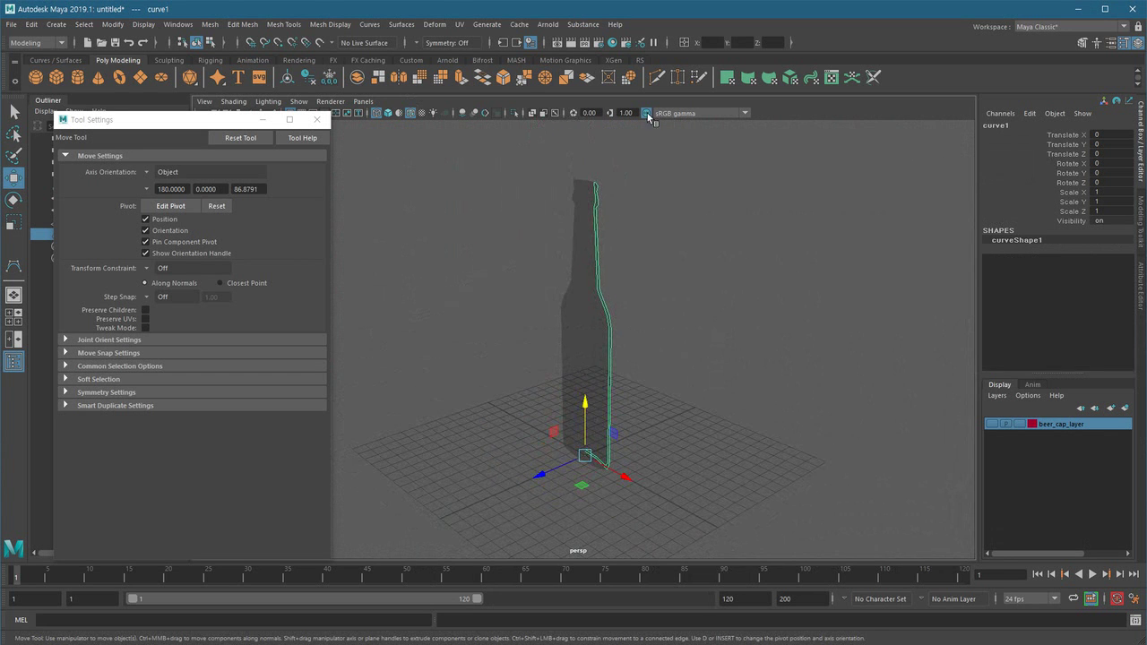
pyautogui.press('space')
pyautogui.click(740, 267)
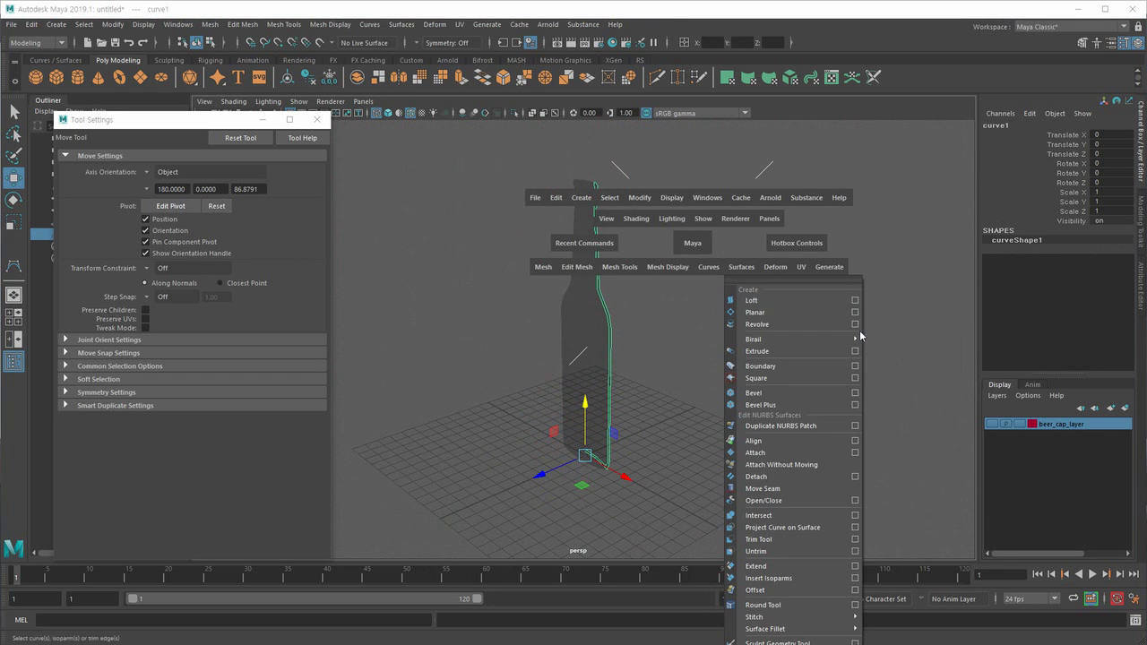
pyautogui.click(854, 328)
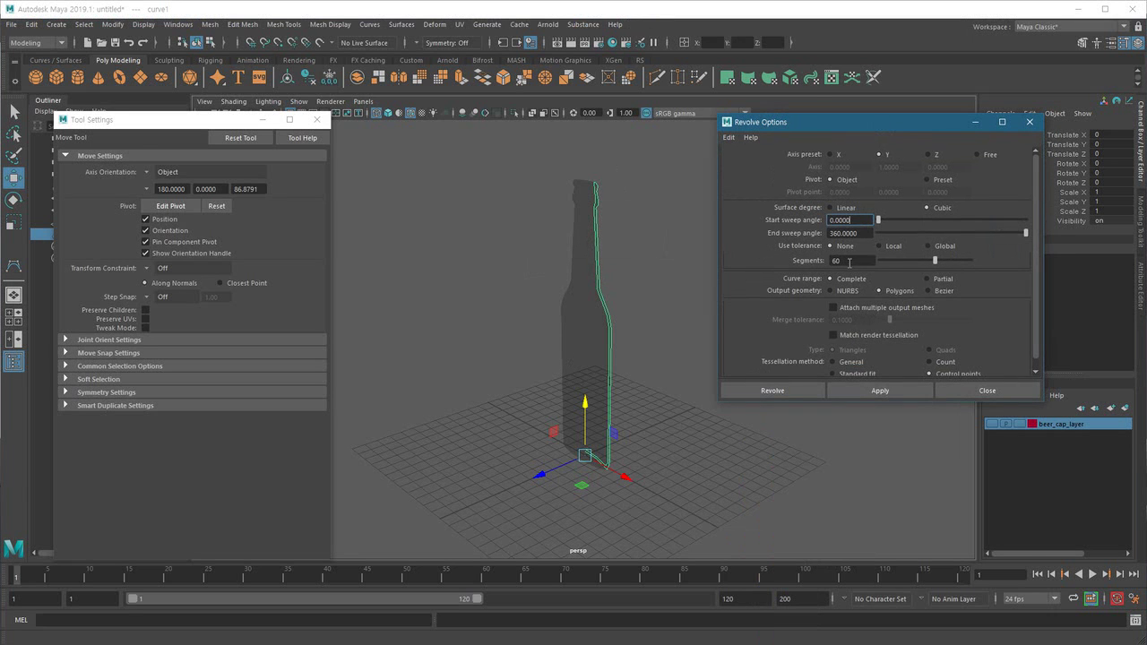
pyautogui.click(729, 137)
pyautogui.click(761, 158)
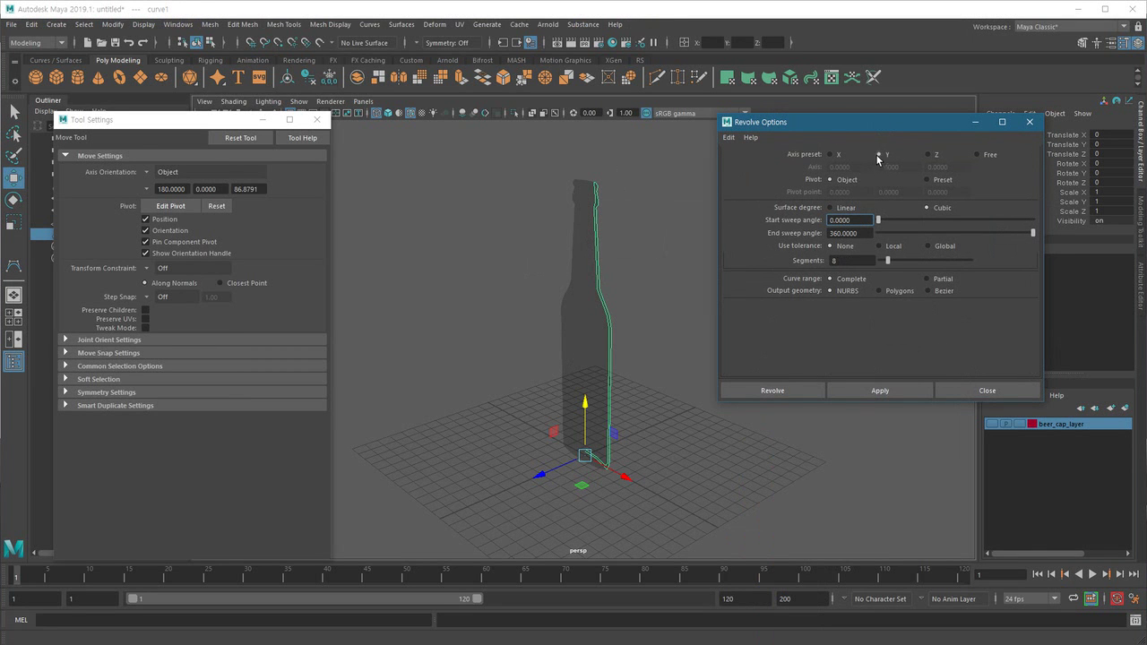
# Revolve the profile curve around Y with 16 segments, polygon output and Control points tessellation
pyautogui.click(857, 234)
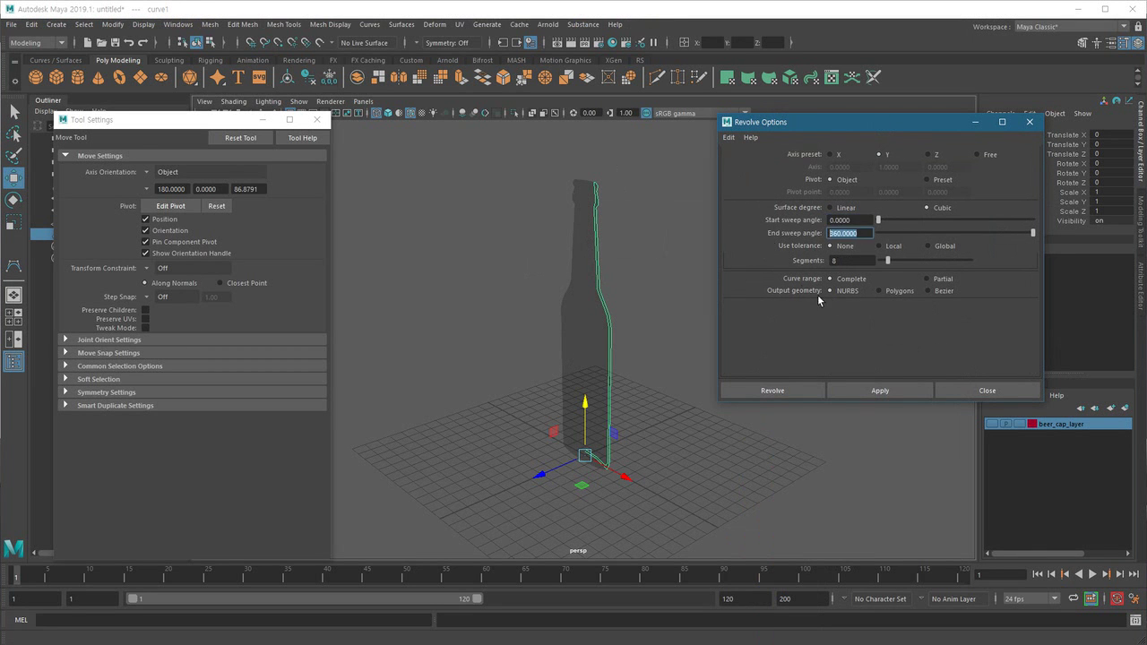
pyautogui.click(848, 258)
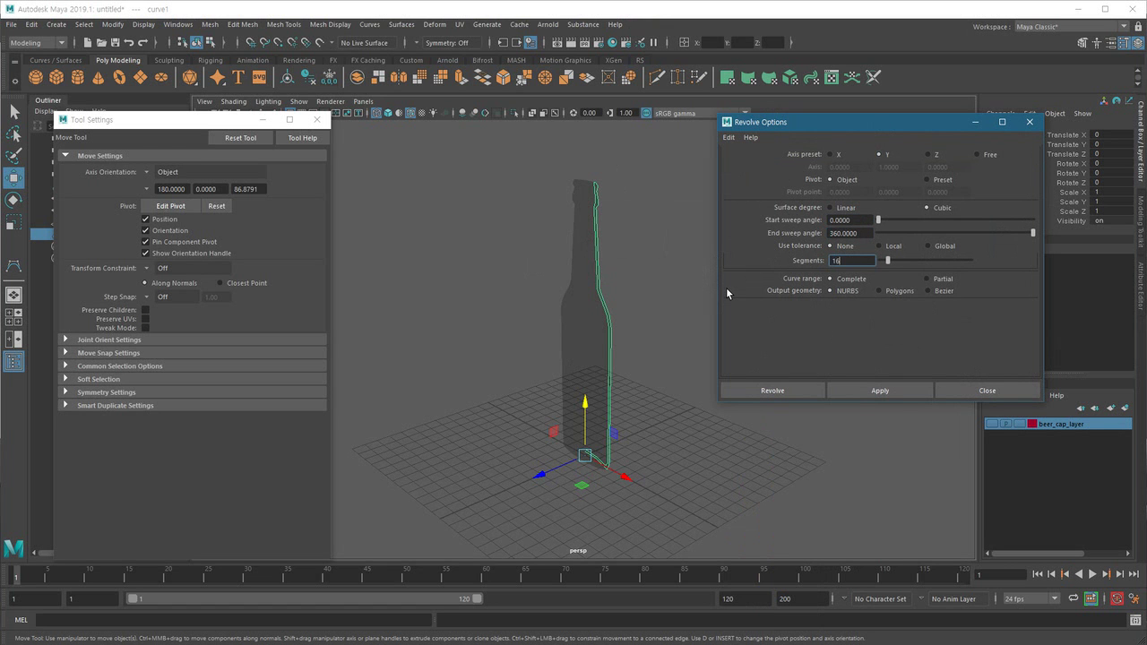
pyautogui.click(900, 293)
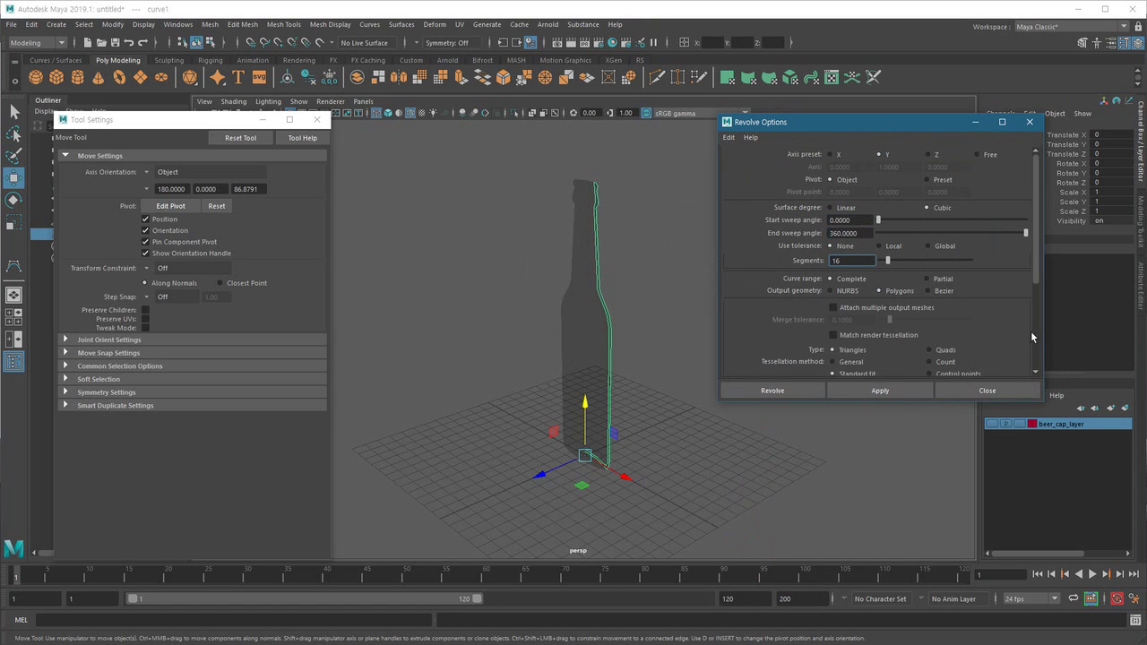
pyautogui.scroll(-3, 1032, 278)
pyautogui.click(963, 313)
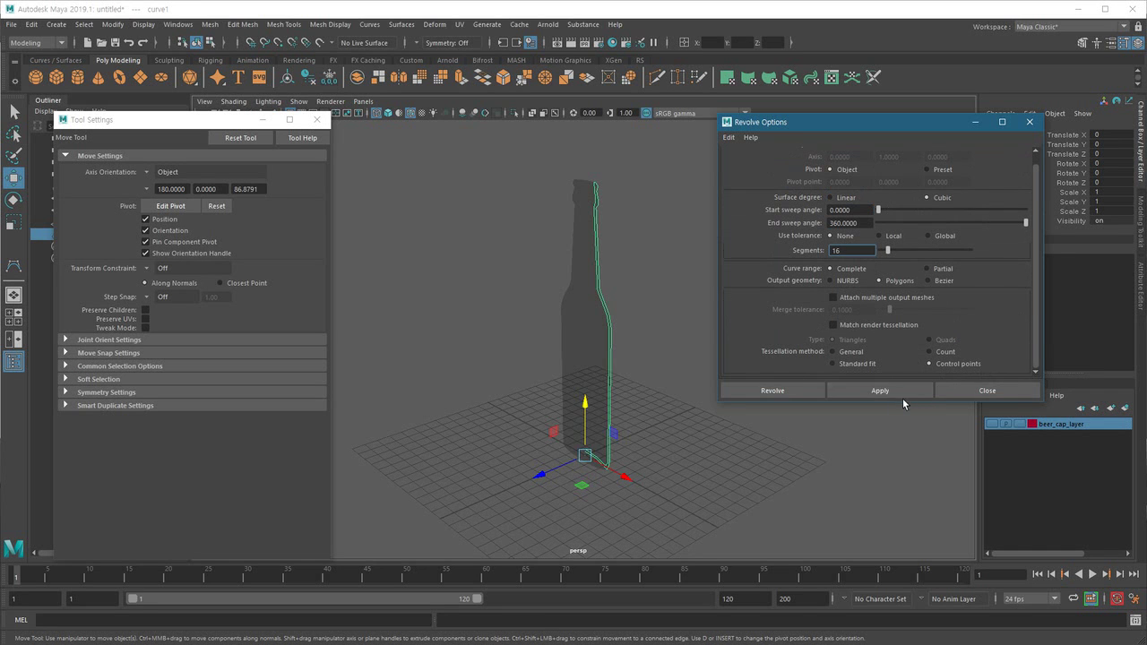
pyautogui.click(887, 391)
# Examine the revolved bottle from several angles, shaded and with smooth preview on and off
pyautogui.keyDown('alt'); pyautogui.moveTo(541, 449); pyautogui.dragTo(584, 453); pyautogui.keyUp('alt')
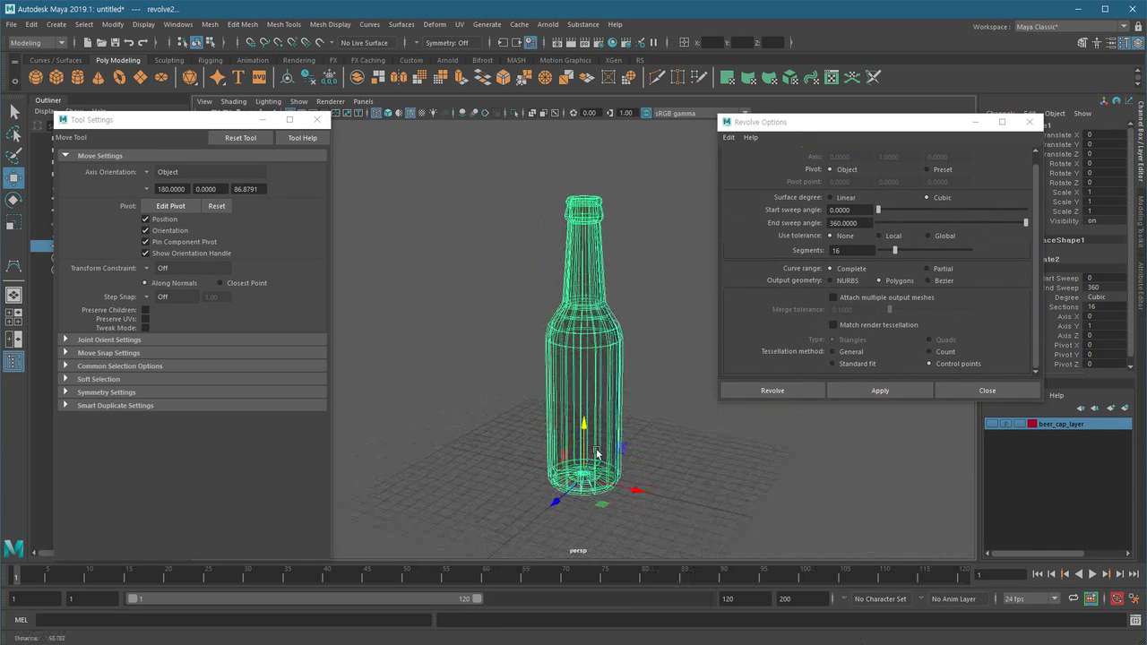
pyautogui.keyDown('alt'); pyautogui.moveTo(585, 453); pyautogui.dragTo(620, 438, button='right'); pyautogui.keyUp('alt')
pyautogui.keyDown('alt'); pyautogui.moveTo(620, 438); pyautogui.dragTo(601, 463, button='middle'); pyautogui.keyUp('alt')
pyautogui.press('5')
pyautogui.keyDown('alt'); pyautogui.moveTo(596, 452); pyautogui.dragTo(551, 365, button='right'); pyautogui.keyUp('alt')
pyautogui.keyDown('alt'); pyautogui.moveTo(550, 365); pyautogui.dragTo(599, 341); pyautogui.keyUp('alt')
pyautogui.keyDown('alt'); pyautogui.moveTo(599, 341); pyautogui.dragTo(615, 312, button='right'); pyautogui.keyUp('alt')
pyautogui.keyDown('alt'); pyautogui.moveTo(614, 313); pyautogui.dragTo(600, 439, button='middle'); pyautogui.keyUp('alt')
pyautogui.press('3')
pyautogui.keyDown('alt'); pyautogui.moveTo(607, 445); pyautogui.dragTo(563, 355); pyautogui.keyUp('alt')
pyautogui.keyDown('alt'); pyautogui.moveTo(562, 355); pyautogui.dragTo(642, 380, button='right'); pyautogui.keyUp('alt')
pyautogui.keyDown('alt'); pyautogui.moveTo(641, 380); pyautogui.dragTo(646, 423, button='middle'); pyautogui.keyUp('alt')
pyautogui.press('1')
pyautogui.keyDown('alt'); pyautogui.moveTo(632, 409); pyautogui.dragTo(564, 323, button='right'); pyautogui.keyUp('alt')
pyautogui.keyDown('alt'); pyautogui.moveTo(564, 326); pyautogui.dragTo(599, 474); pyautogui.keyUp('alt')
# Compare the revolved bottle's neck and collar with the reference in the front view, and delete the mesh
pyautogui.press('space')
pyautogui.keyDown('alt'); pyautogui.moveTo(573, 337); pyautogui.dragTo(546, 369, button='middle'); pyautogui.keyUp('alt')
pyautogui.keyDown('alt'); pyautogui.moveTo(583, 377); pyautogui.dragTo(703, 423, button='right'); pyautogui.keyUp('alt')
pyautogui.keyDown('alt'); pyautogui.moveTo(578, 323); pyautogui.dragTo(571, 452, button='middle'); pyautogui.keyUp('alt')
pyautogui.keyDown('alt'); pyautogui.moveTo(556, 395); pyautogui.dragTo(573, 359, button='right'); pyautogui.keyUp('alt')
pyautogui.keyDown('alt'); pyautogui.moveTo(573, 359); pyautogui.dragTo(570, 379, button='middle'); pyautogui.keyUp('alt')
pyautogui.keyDown('alt'); pyautogui.moveTo(571, 382); pyautogui.dragTo(544, 385, button='right'); pyautogui.keyUp('alt')
pyautogui.keyDown('alt'); pyautogui.moveTo(586, 423); pyautogui.dragTo(571, 340, button='middle'); pyautogui.keyUp('alt')
pyautogui.click(627, 297)
pyautogui.click(507, 301)
pyautogui.press('Delete')
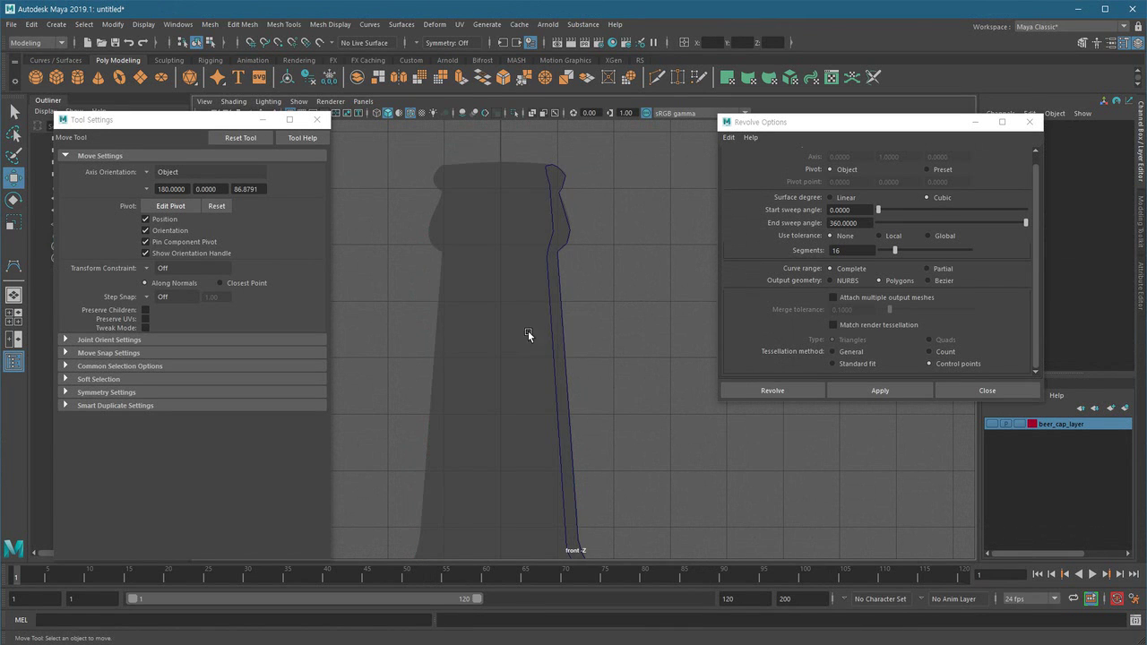
# Select the profile curve and show its control vertices around the collar and lip
pyautogui.click(550, 211)
pyautogui.keyDown('alt'); pyautogui.moveTo(568, 272); pyautogui.dragTo(651, 195, button='right'); pyautogui.keyUp('alt')
pyautogui.keyDown('alt'); pyautogui.moveTo(422, 179); pyautogui.dragTo(373, 391, button='middle'); pyautogui.keyUp('alt')
pyautogui.keyDown('alt'); pyautogui.moveTo(374, 391); pyautogui.dragTo(466, 414, button='right'); pyautogui.keyUp('alt')
pyautogui.keyDown('alt'); pyautogui.moveTo(525, 423); pyautogui.dragTo(625, 324, button='middle'); pyautogui.keyUp('alt')
pyautogui.keyDown('alt'); pyautogui.moveTo(626, 325); pyautogui.dragTo(604, 343, button='right'); pyautogui.keyUp('alt')
pyautogui.rightClick(599, 313)
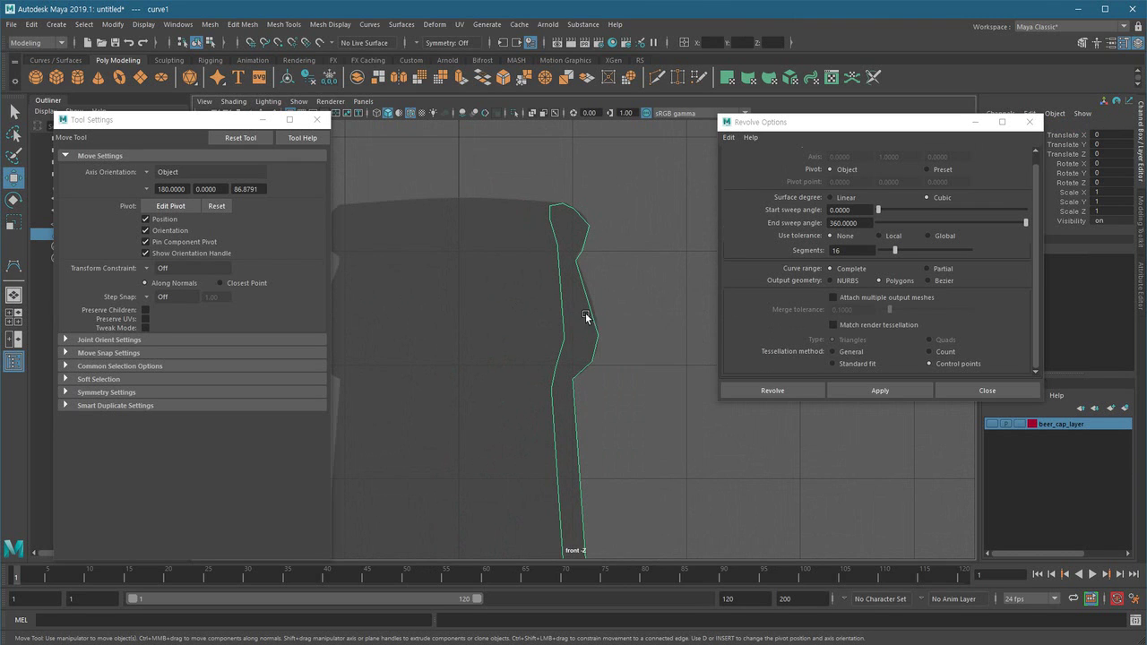
pyautogui.moveTo(587, 300); pyautogui.dragTo(484, 297, button='right')
pyautogui.keyDown('alt'); pyautogui.moveTo(543, 337); pyautogui.dragTo(673, 348, button='right'); pyautogui.keyUp('alt')
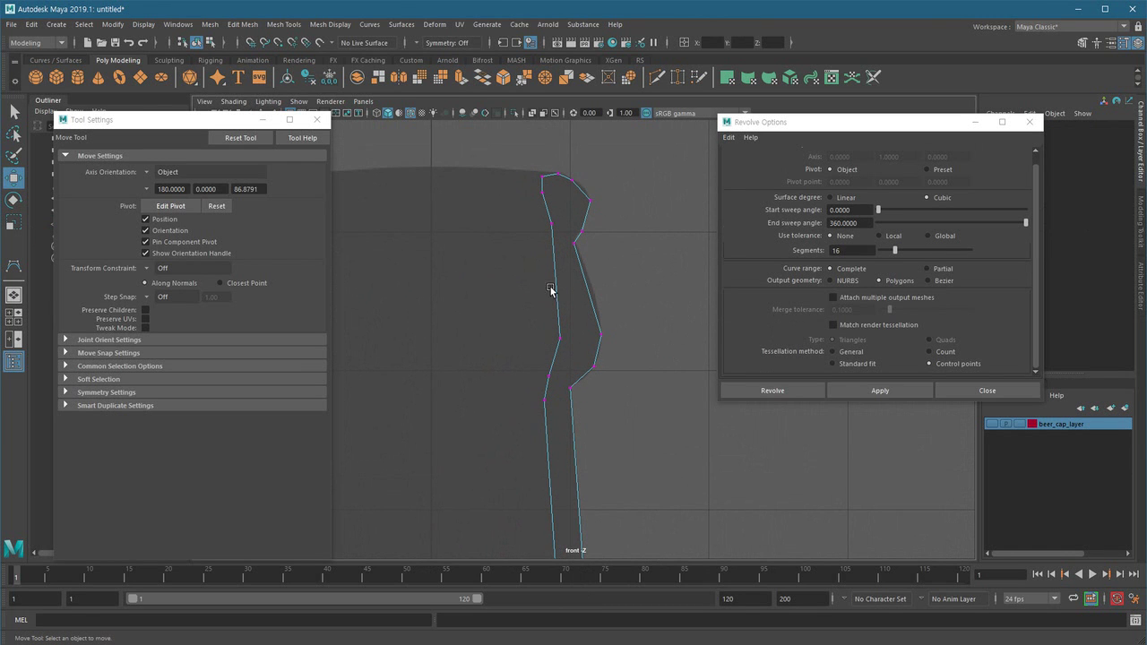
pyautogui.keyDown('alt'); pyautogui.moveTo(601, 300); pyautogui.dragTo(674, 332, button='right'); pyautogui.keyUp('alt')
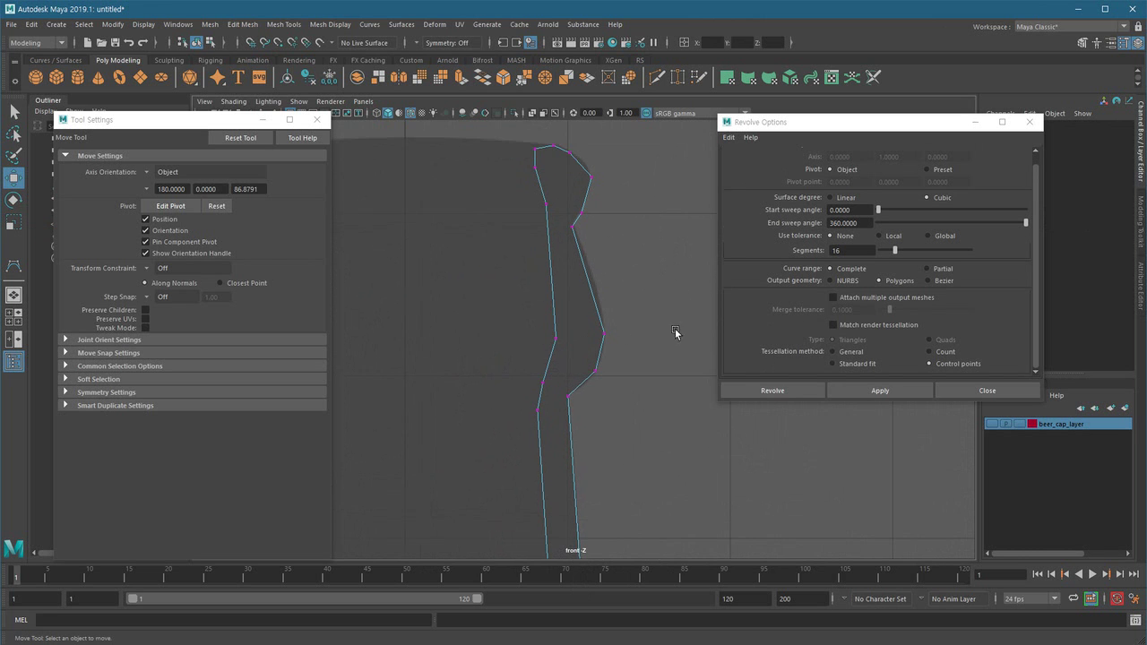
# Insert knots at curve points halfway up the collar on both the inner and outer walls, using default Insert Knot settings
pyautogui.rightClick(591, 282)
pyautogui.moveTo(590, 278); pyautogui.dragTo(579, 211, button='right')
pyautogui.click(587, 279)
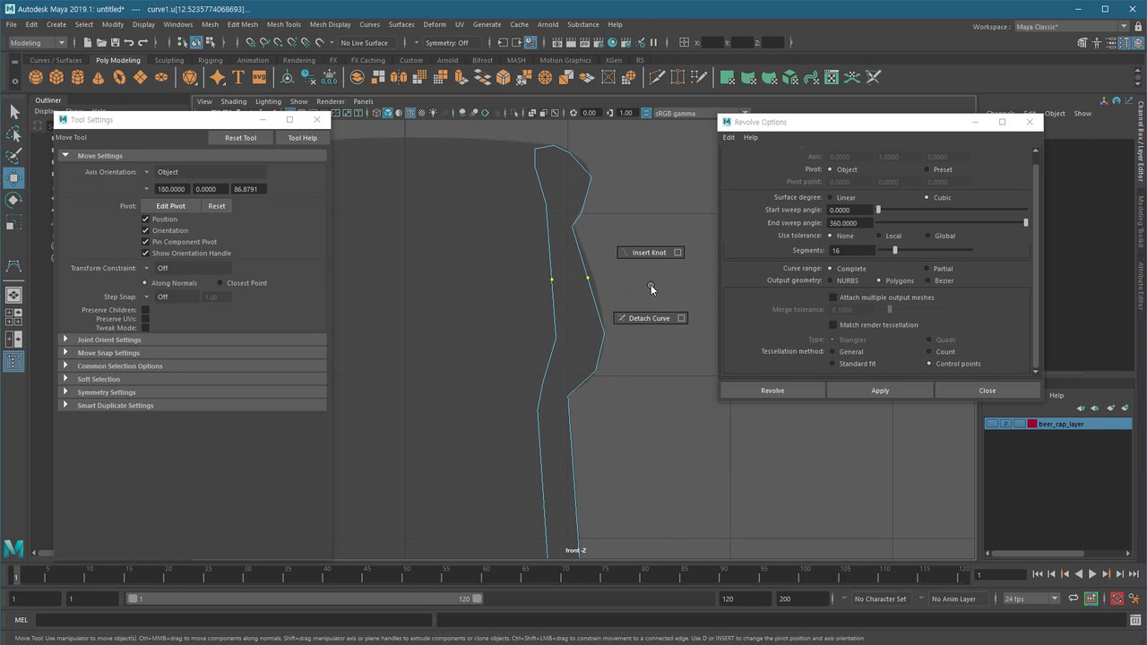
pyautogui.moveTo(651, 288); pyautogui.dragTo(678, 249, button='right')
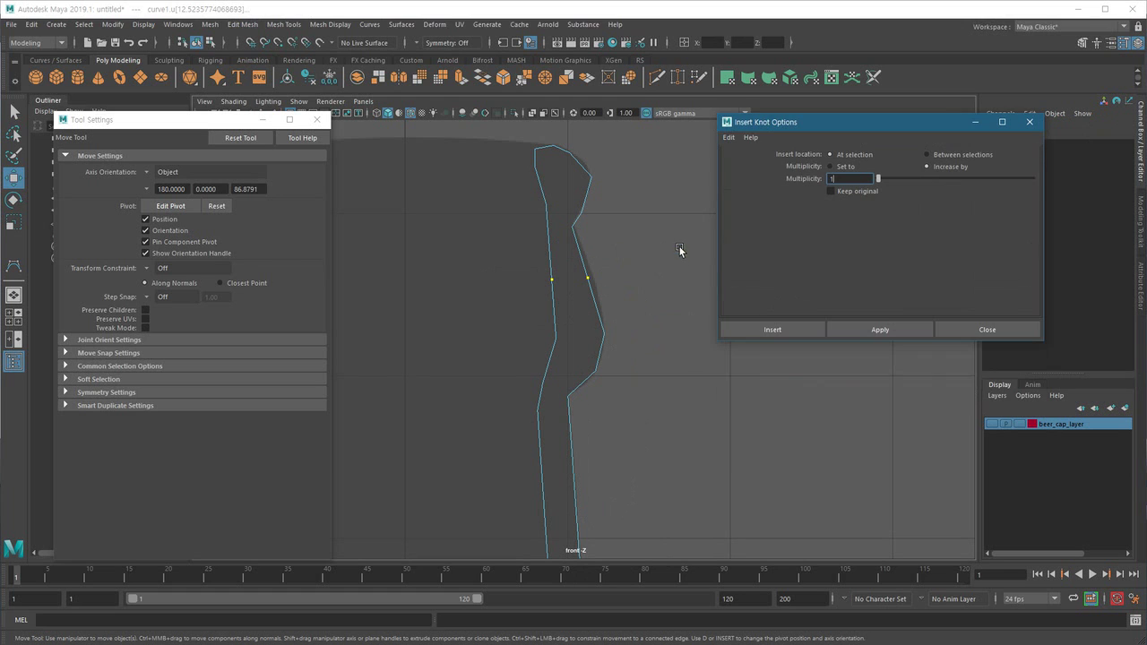
pyautogui.click(733, 139)
pyautogui.click(742, 162)
pyautogui.click(882, 330)
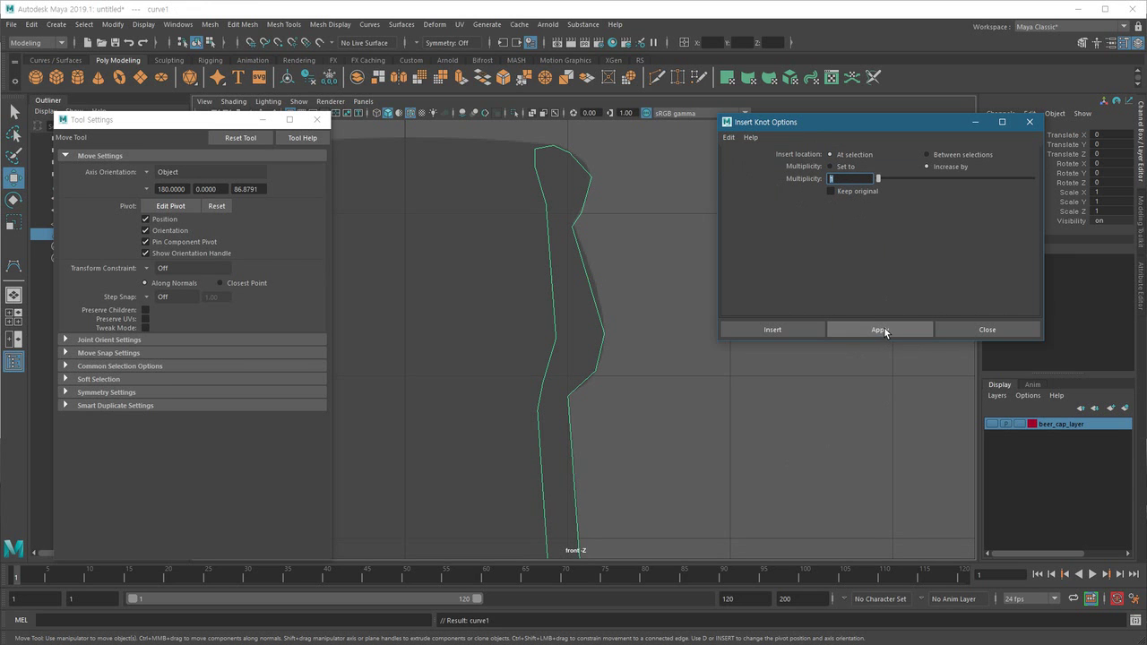
# Move the new outer and inner collar CVs so the profile follows the bulge in the reference
pyautogui.moveTo(587, 285); pyautogui.dragTo(484, 280, button='right')
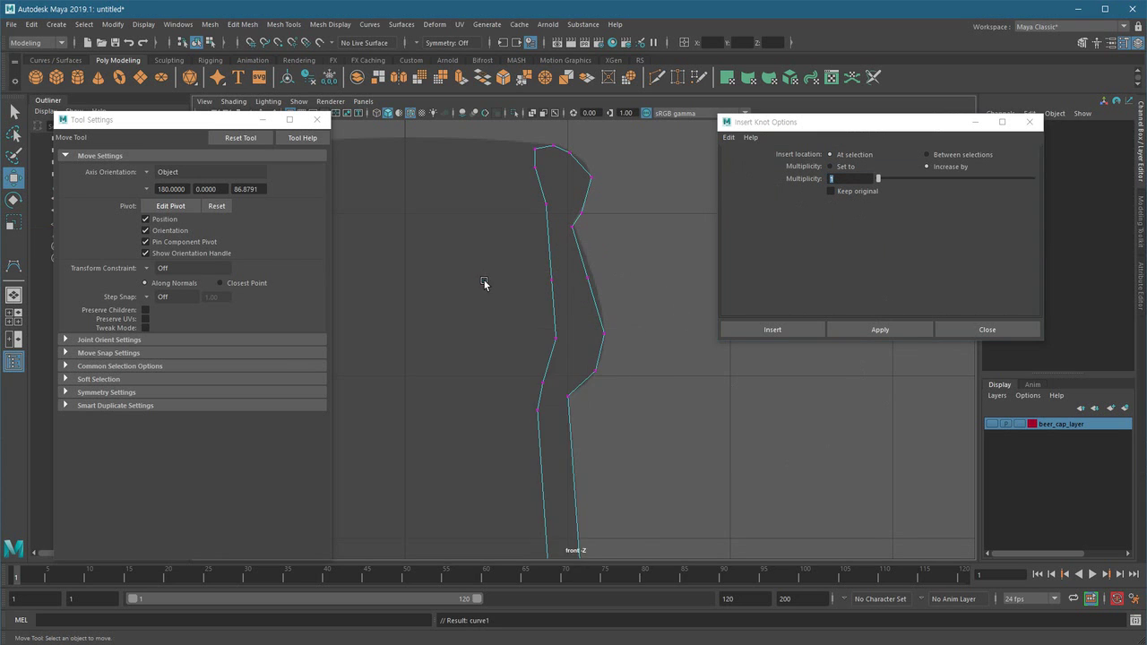
pyautogui.click(579, 269)
pyautogui.moveTo(581, 269); pyautogui.dragTo(561, 285)
pyautogui.click(551, 279)
pyautogui.scroll(-4, 619, 420)
pyautogui.keyDown('alt'); pyautogui.moveTo(607, 435); pyautogui.dragTo(602, 423, button='middle'); pyautogui.keyUp('alt')
# Reselect the whole profile curve in the perspective view and revolve it around Y as a 16-segment polygon bottle
pyautogui.press('space')
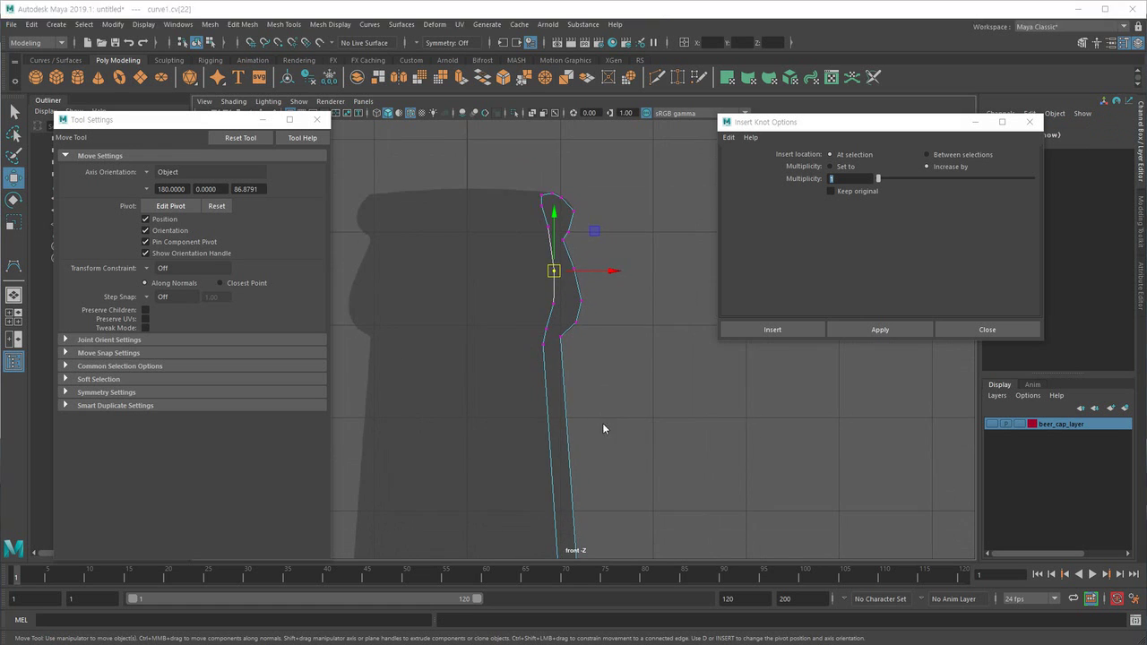
pyautogui.moveTo(602, 423); pyautogui.dragTo(614, 376)
pyautogui.scroll(-1, 602, 397)
pyautogui.moveTo(633, 255); pyautogui.dragTo(688, 207, button='right')
pyautogui.moveTo(609, 371); pyautogui.dragTo(579, 328, button='right')
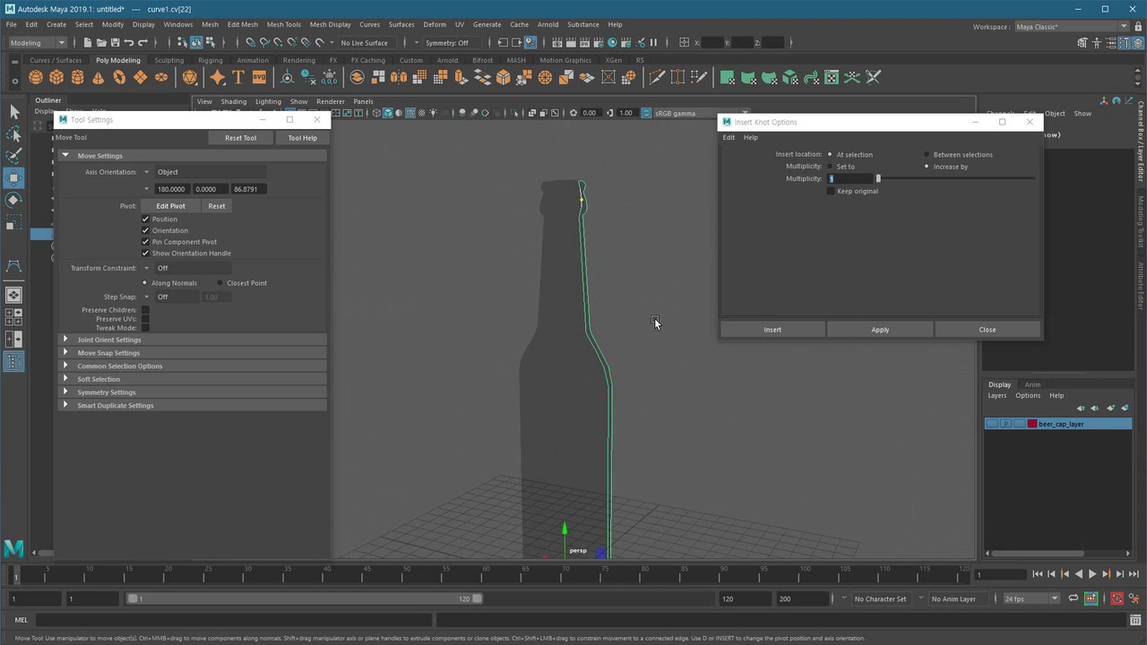
pyautogui.click(634, 365)
pyautogui.click(606, 371)
pyautogui.keyDown('alt'); pyautogui.moveTo(624, 421); pyautogui.dragTo(526, 355); pyautogui.keyUp('alt')
pyautogui.press('space')
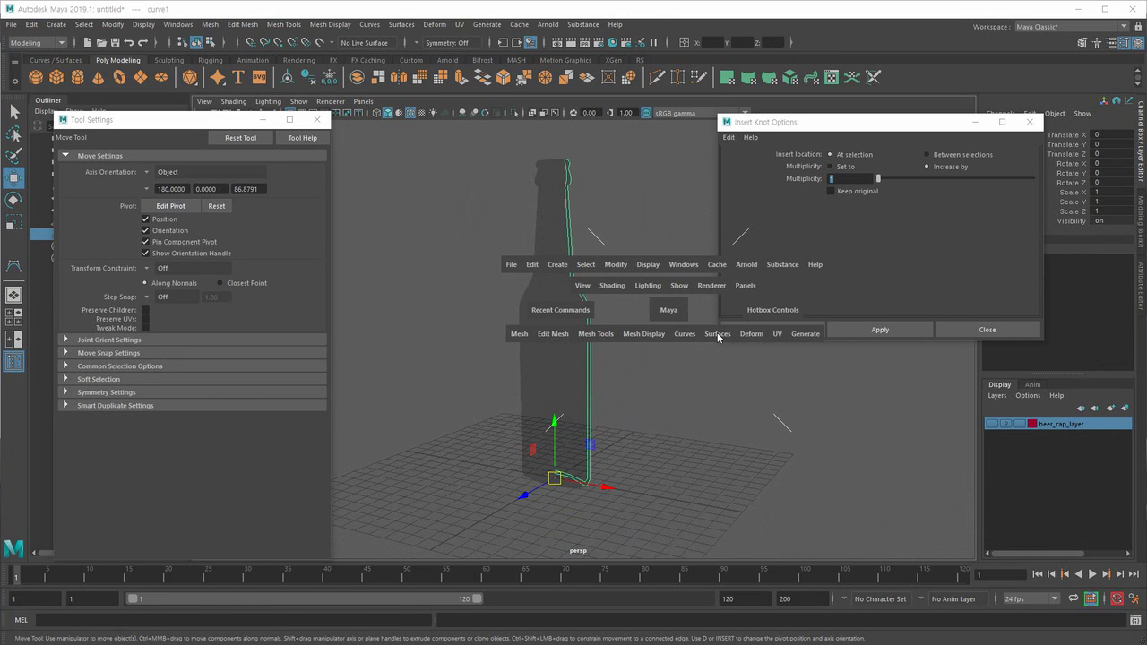
pyautogui.click(717, 335)
pyautogui.click(832, 337)
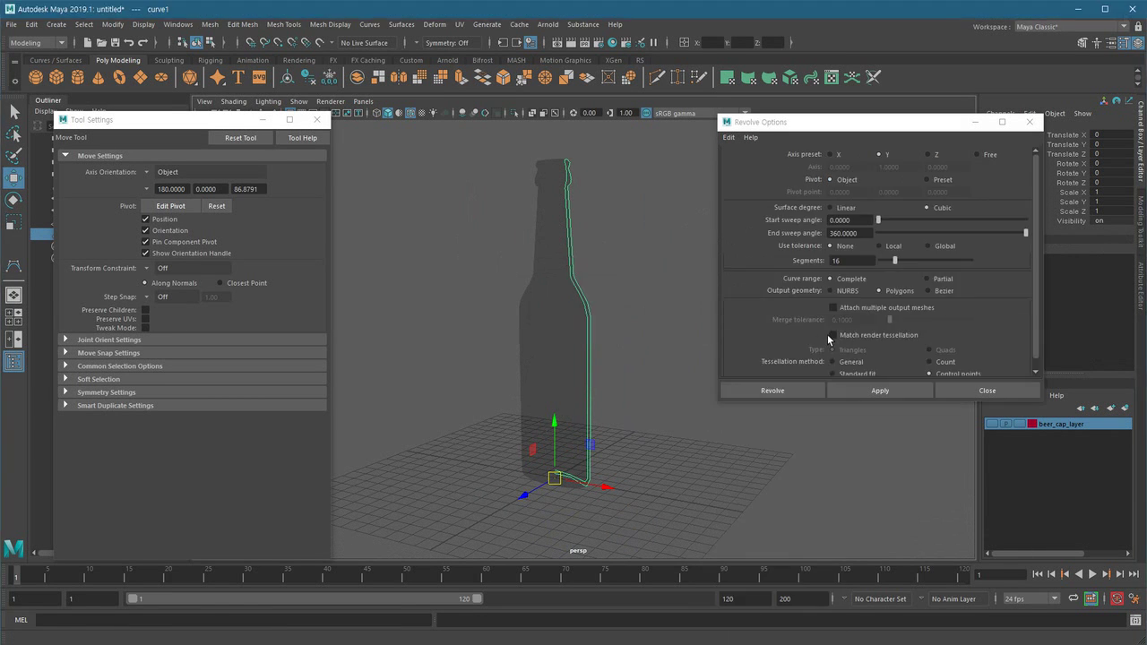
pyautogui.click(874, 392)
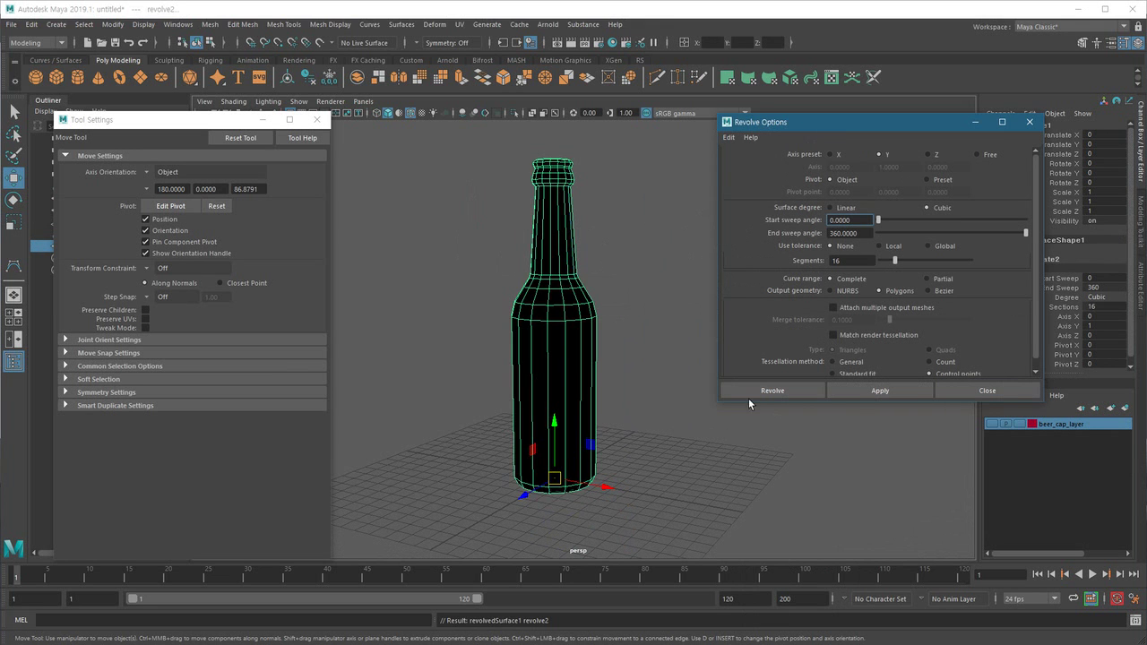
# Check the revolved bottle from several angles, return it to unsmoothed display, and close the Revolve Options and Tool Settings windows
pyautogui.keyDown('alt'); pyautogui.moveTo(616, 293); pyautogui.dragTo(601, 327); pyautogui.keyUp('alt')
pyautogui.keyDown('alt'); pyautogui.moveTo(601, 326); pyautogui.dragTo(627, 348, button='right'); pyautogui.keyUp('alt')
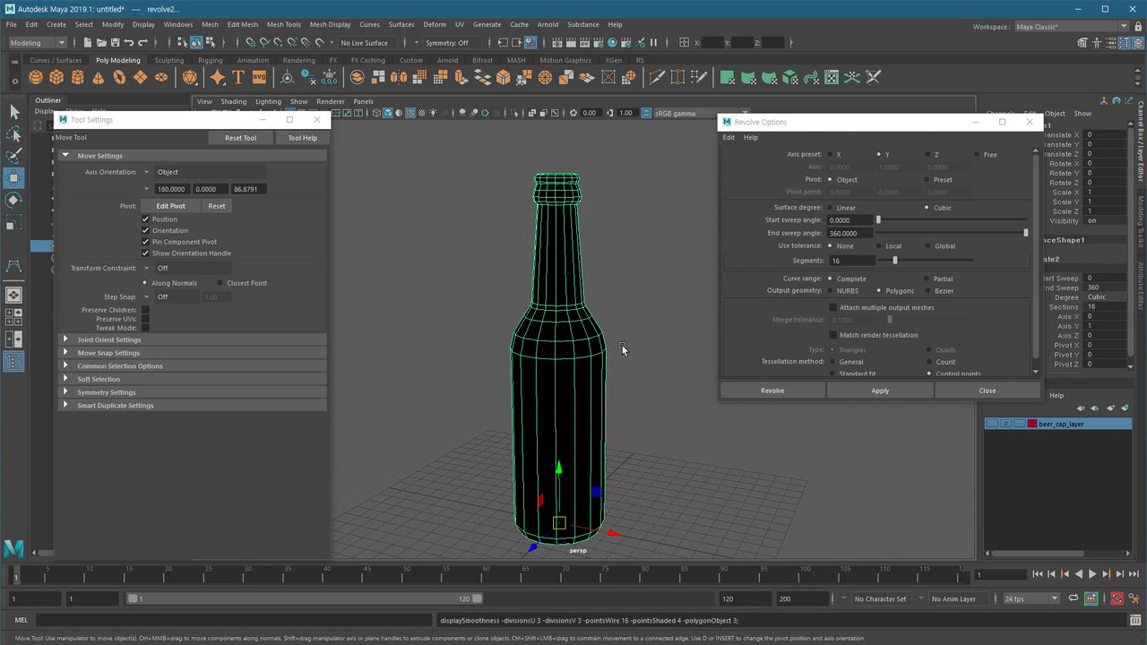
pyautogui.keyDown('alt'); pyautogui.moveTo(595, 388); pyautogui.dragTo(553, 350); pyautogui.keyUp('alt')
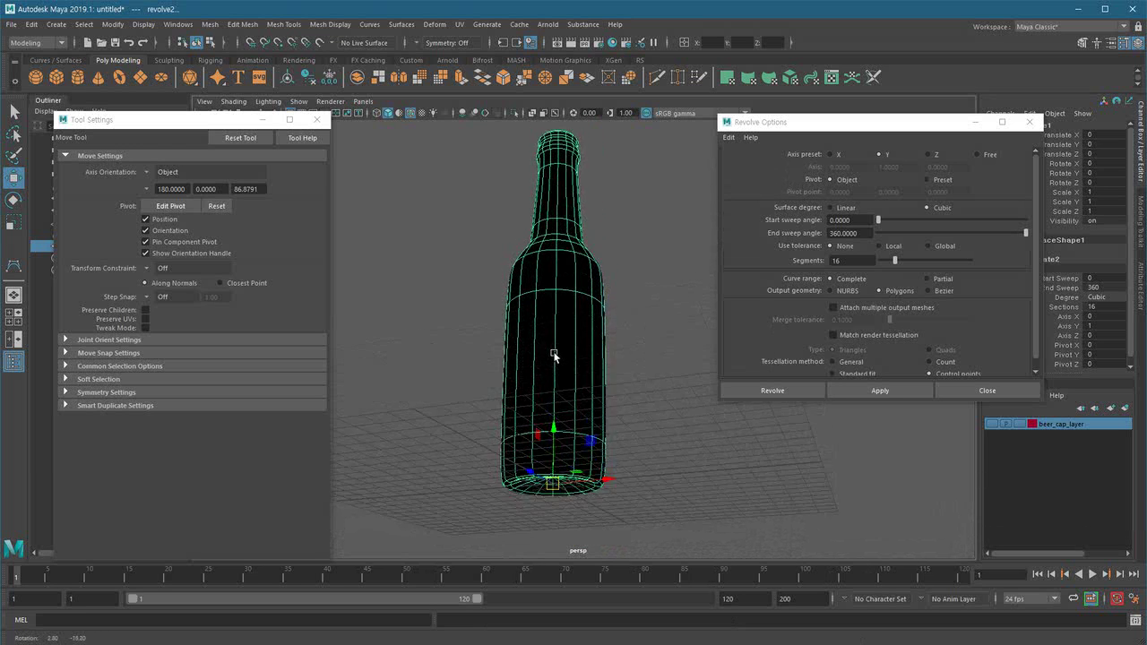
pyautogui.keyDown('alt'); pyautogui.moveTo(553, 350); pyautogui.dragTo(567, 396, button='right'); pyautogui.keyUp('alt')
pyautogui.moveTo(572, 399)
pyautogui.keyDown('alt'); pyautogui.mouseDown()
pyautogui.moveTo(596, 382)
pyautogui.moveTo(562, 438)
pyautogui.moveTo(595, 461)
pyautogui.moveTo(586, 418)
pyautogui.moveTo(597, 379)
pyautogui.moveTo(568, 376)
pyautogui.moveTo(589, 412)
pyautogui.mouseUp(); pyautogui.keyUp('alt')
pyautogui.press('1')
pyautogui.keyDown('alt'); pyautogui.moveTo(589, 412); pyautogui.dragTo(564, 421, button='right'); pyautogui.keyUp('alt')
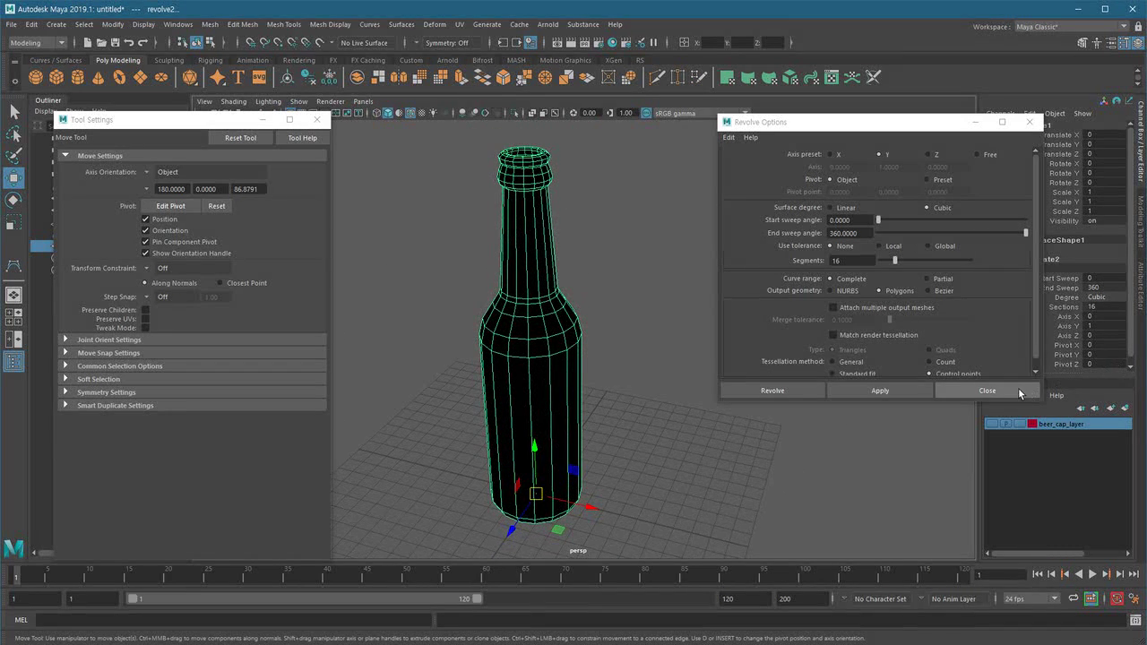
pyautogui.click(986, 390)
pyautogui.click(316, 119)
# Reverse the normals of the revolved bottle mesh
pyautogui.keyDown('alt'); pyautogui.moveTo(420, 230); pyautogui.dragTo(503, 288, button='right'); pyautogui.keyUp('alt')
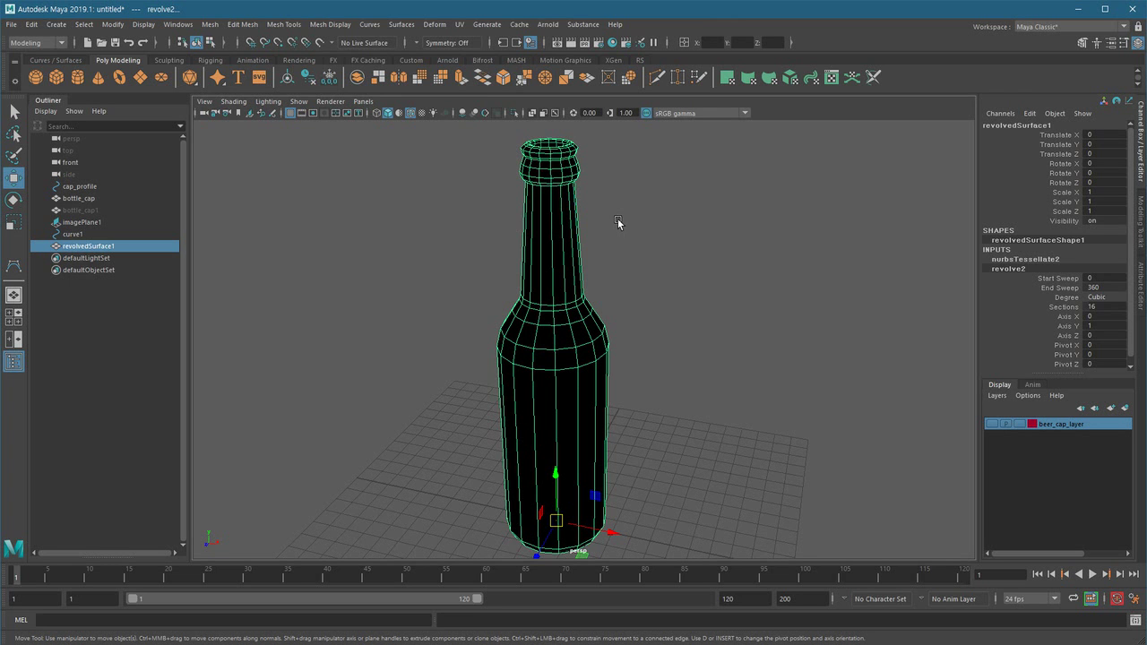
pyautogui.press('space')
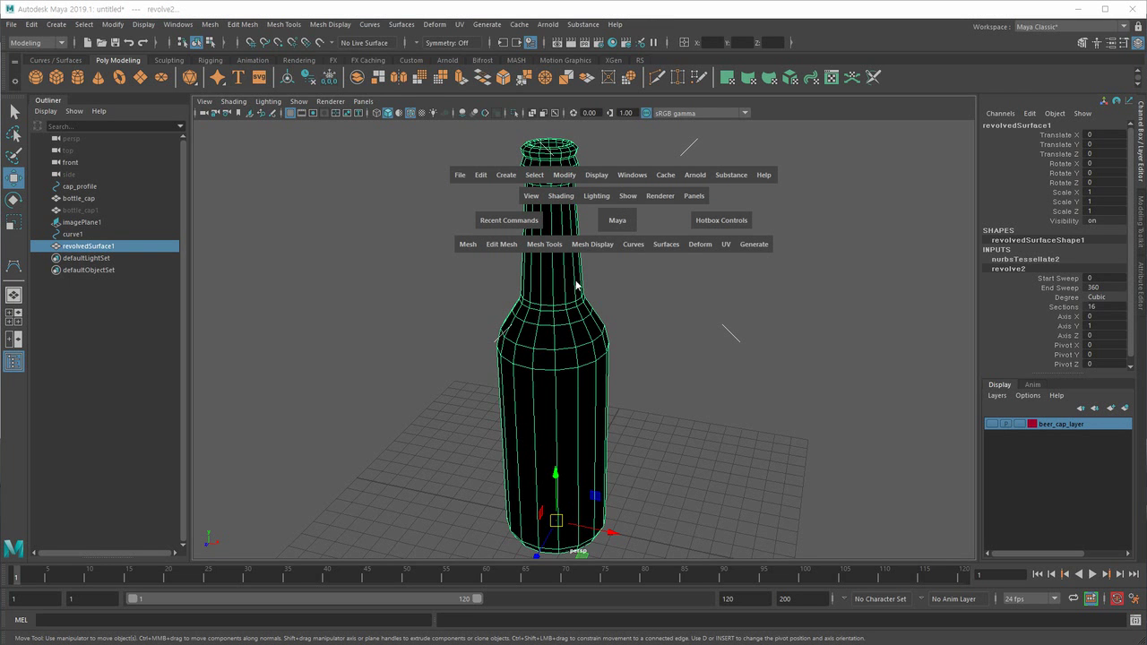
pyautogui.moveTo(608, 248); pyautogui.dragTo(645, 304)
pyautogui.click(665, 281)
pyautogui.moveTo(574, 254)
pyautogui.keyDown('alt'); pyautogui.mouseDown()
pyautogui.moveTo(560, 348)
pyautogui.moveTo(575, 254)
pyautogui.mouseUp(); pyautogui.keyUp('alt')
pyautogui.click(577, 255)
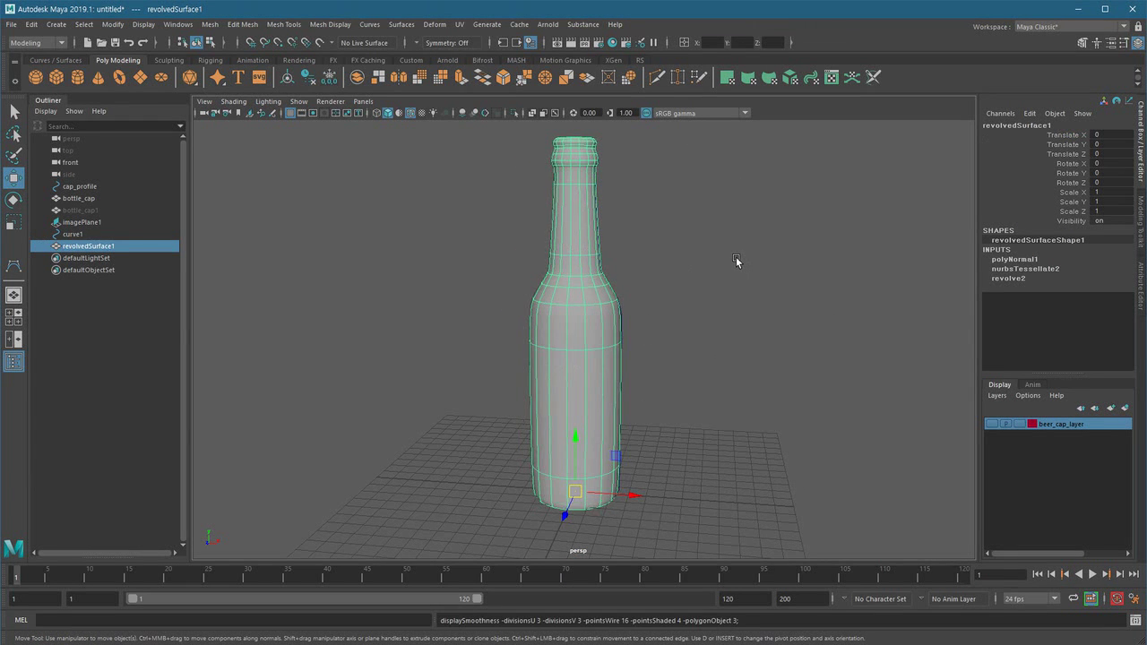
# In the front view, insert an edge loop around the bottle just above its base with Multi-Cut
pyautogui.scroll(2, 602, 307)
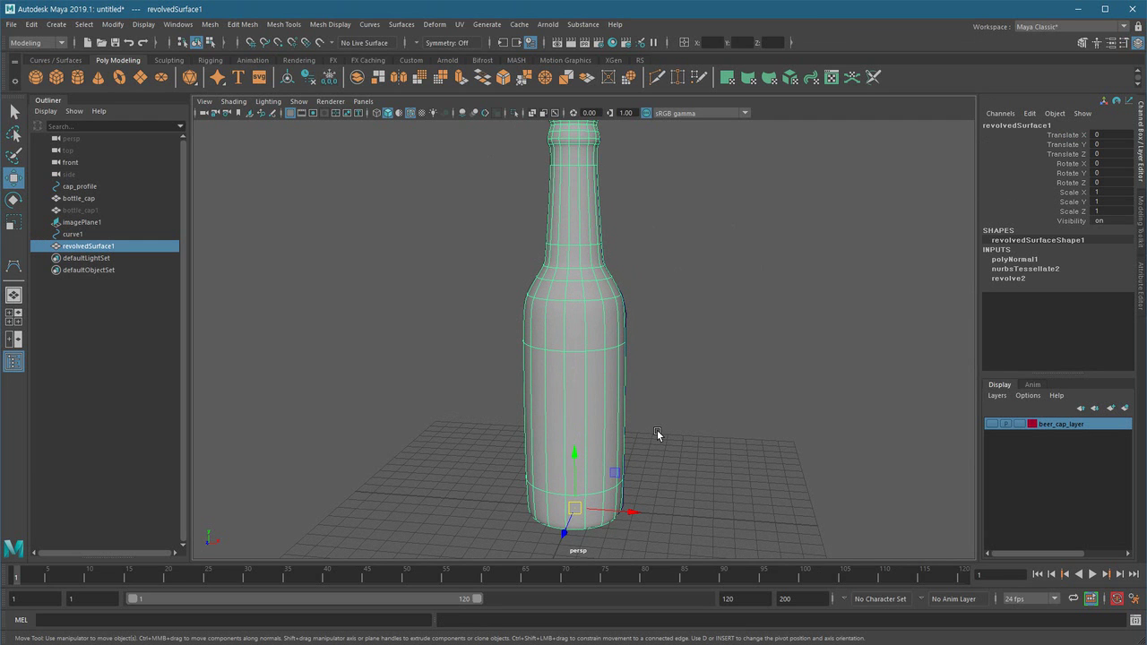
pyautogui.keyDown('alt'); pyautogui.moveTo(622, 449); pyautogui.dragTo(528, 498); pyautogui.keyUp('alt')
pyautogui.press('space')
pyautogui.keyDown('alt'); pyautogui.moveTo(529, 499); pyautogui.dragTo(508, 292, button='middle'); pyautogui.keyUp('alt')
pyautogui.keyDown('alt'); pyautogui.moveTo(577, 454); pyautogui.dragTo(477, 420, button='right'); pyautogui.keyUp('alt')
pyautogui.keyDown('alt'); pyautogui.moveTo(542, 481); pyautogui.dragTo(536, 315, button='middle'); pyautogui.keyUp('alt')
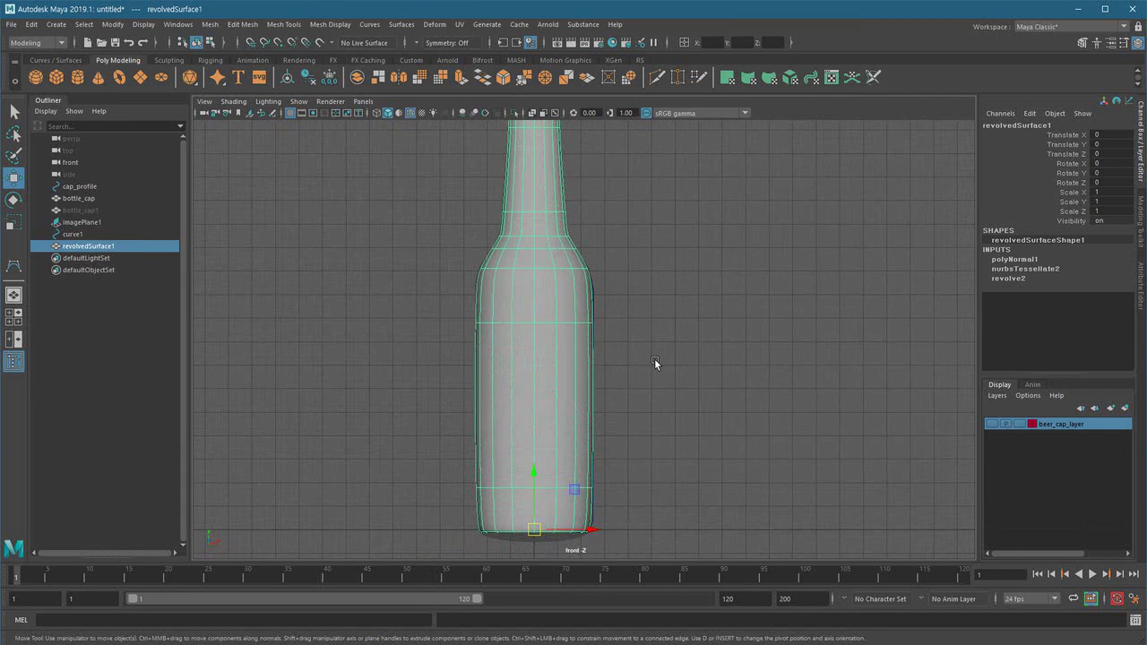
pyautogui.keyDown('shift'); pyautogui.moveTo(630, 327); pyautogui.dragTo(538, 322, button='right'); pyautogui.keyUp('shift')
pyautogui.keyDown('alt'); pyautogui.moveTo(543, 513); pyautogui.dragTo(530, 384, button='middle'); pyautogui.keyUp('alt')
pyautogui.keyDown('alt'); pyautogui.moveTo(661, 400); pyautogui.dragTo(719, 406, button='right'); pyautogui.keyUp('alt')
pyautogui.keyDown('alt'); pyautogui.moveTo(625, 461); pyautogui.dragTo(682, 419, button='middle'); pyautogui.keyUp('alt')
pyautogui.keyDown('alt'); pyautogui.moveTo(578, 438); pyautogui.dragTo(759, 464, button='right'); pyautogui.keyUp('alt')
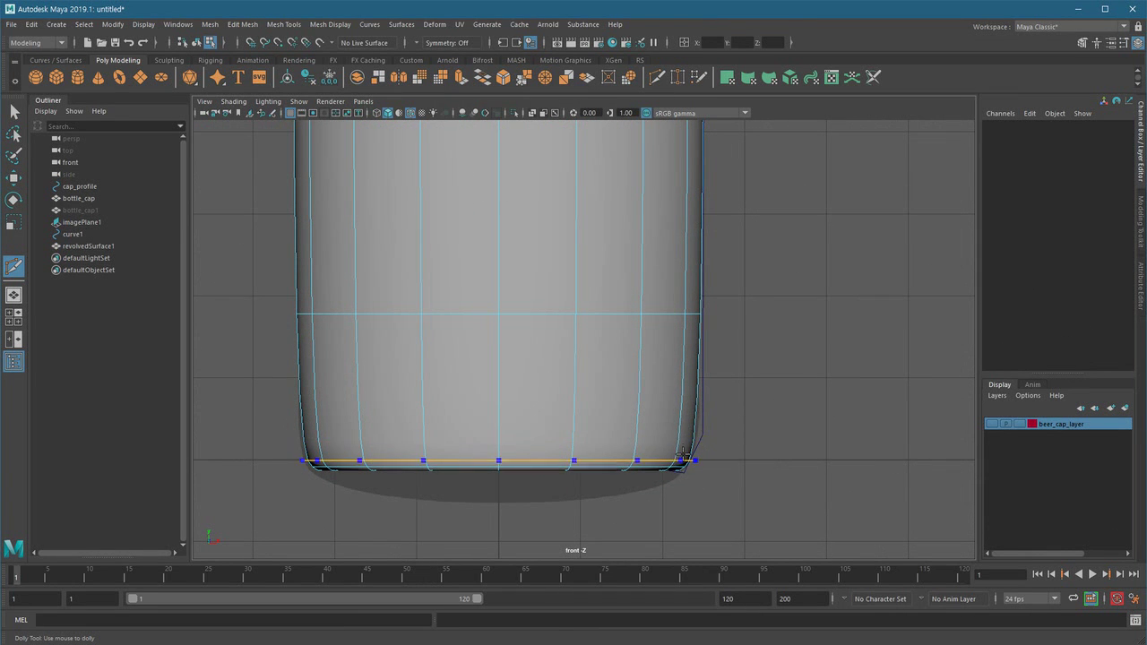
pyautogui.moveTo(679, 437); pyautogui.dragTo(681, 445)
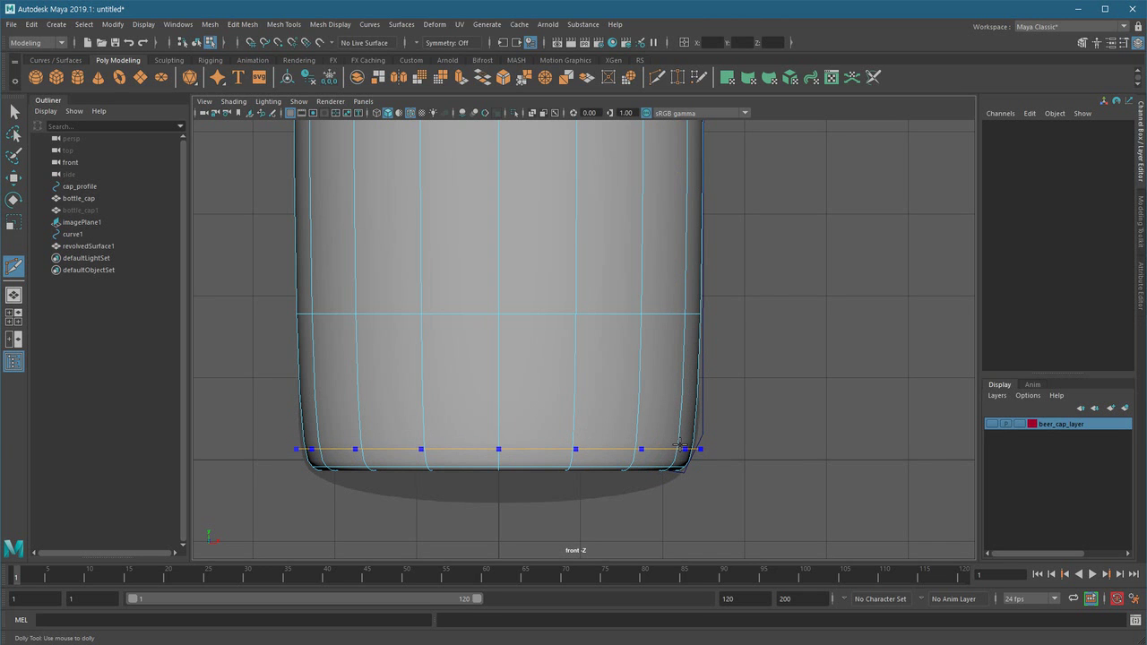
pyautogui.keyDown('ctrl'); pyautogui.click(679, 448); pyautogui.keyUp('ctrl')
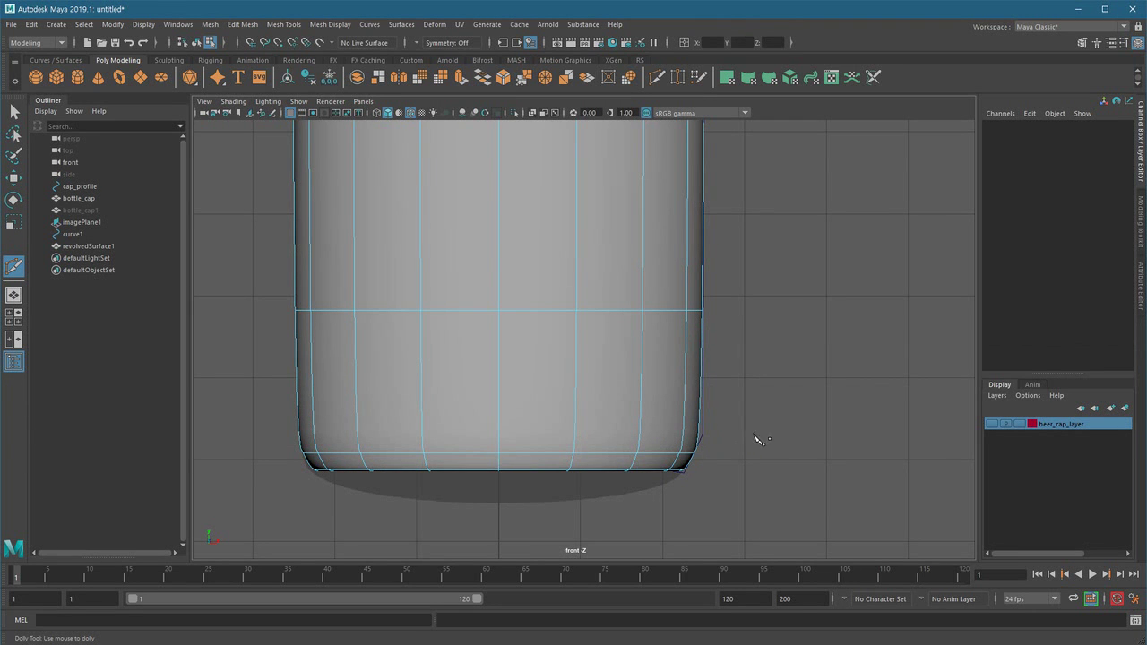
# Insert an edge loop around the bottle just below the shoulder curve, where the straight body begins
pyautogui.keyDown('alt'); pyautogui.moveTo(722, 445); pyautogui.dragTo(745, 453, button='right'); pyautogui.keyUp('alt')
pyautogui.keyDown('alt'); pyautogui.moveTo(734, 427); pyautogui.dragTo(733, 479, button='middle'); pyautogui.keyUp('alt')
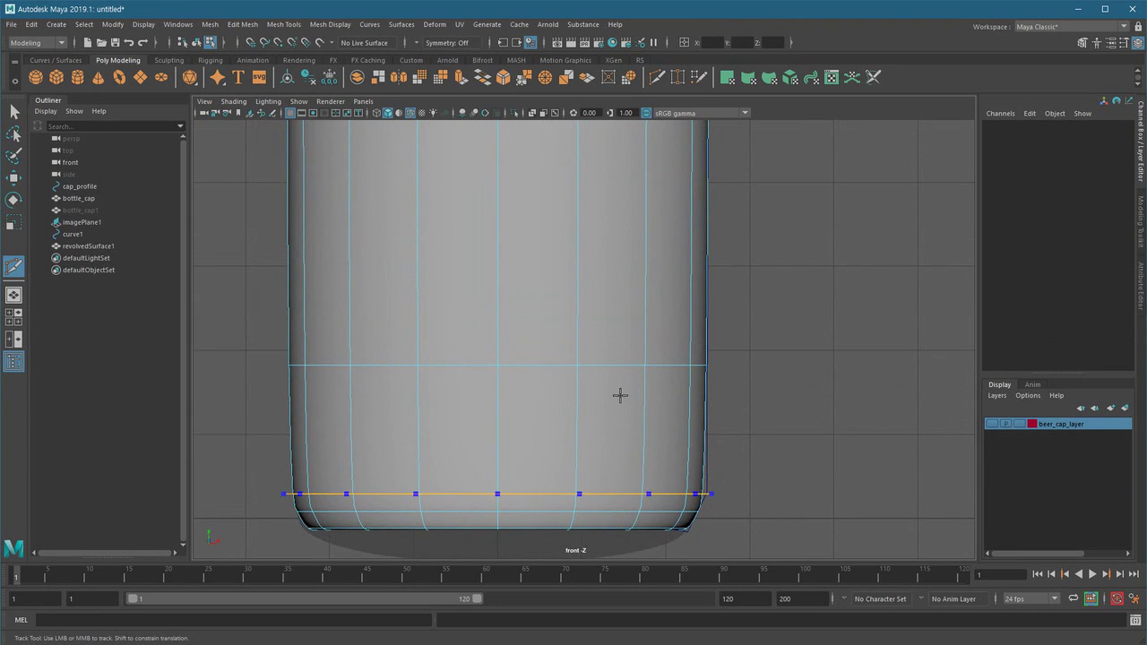
pyautogui.keyDown('alt'); pyautogui.moveTo(737, 289); pyautogui.dragTo(650, 300, button='right'); pyautogui.keyUp('alt')
pyautogui.keyDown('alt'); pyautogui.moveTo(649, 300); pyautogui.dragTo(639, 376, button='middle'); pyautogui.keyUp('alt')
pyautogui.keyDown('alt'); pyautogui.moveTo(654, 354); pyautogui.dragTo(645, 334, button='right'); pyautogui.keyUp('alt')
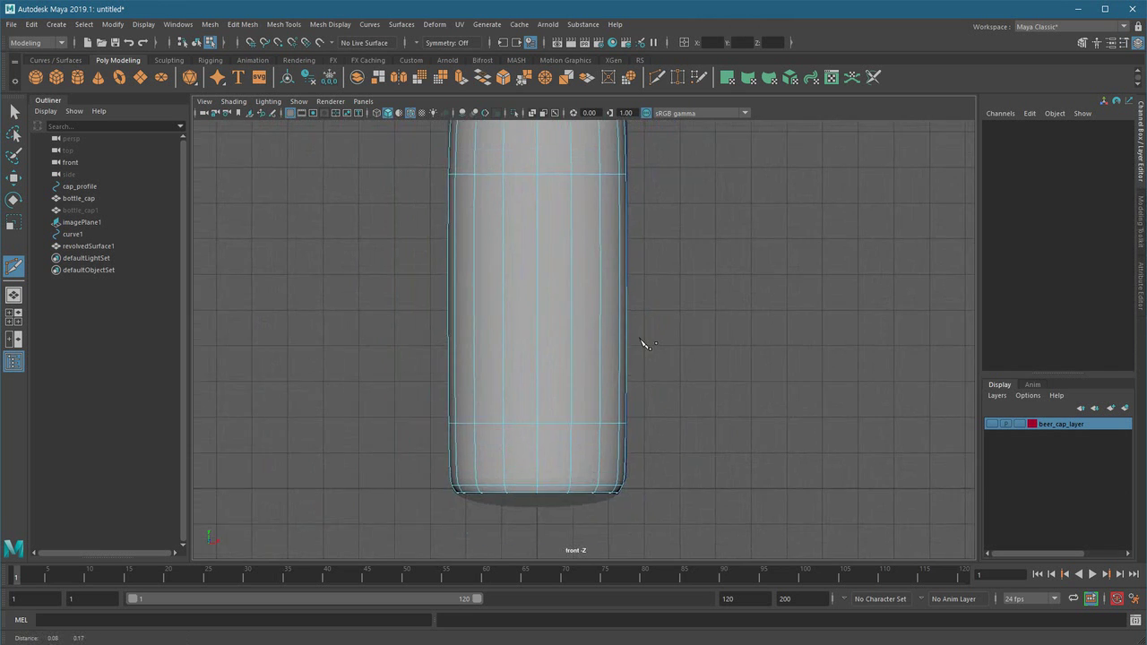
pyautogui.keyDown('alt'); pyautogui.moveTo(593, 246); pyautogui.dragTo(597, 359, button='middle'); pyautogui.keyUp('alt')
pyautogui.keyDown('alt'); pyautogui.moveTo(596, 336); pyautogui.dragTo(638, 359, button='right'); pyautogui.keyUp('alt')
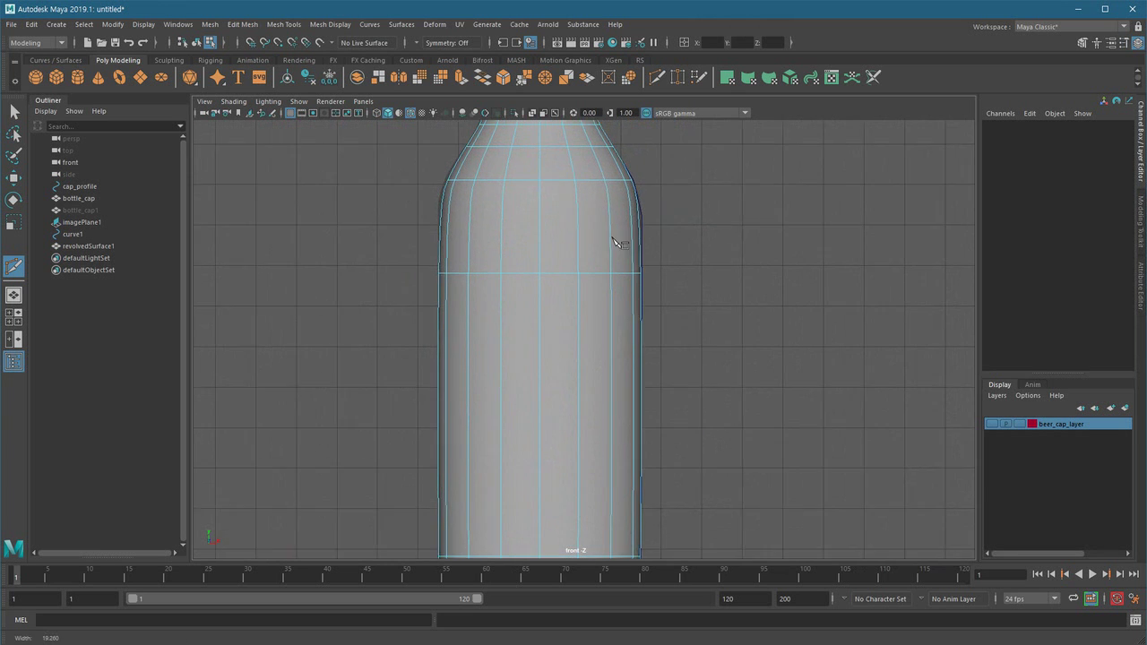
pyautogui.keyDown('alt'); pyautogui.moveTo(609, 174); pyautogui.dragTo(717, 359, button='right'); pyautogui.keyUp('alt')
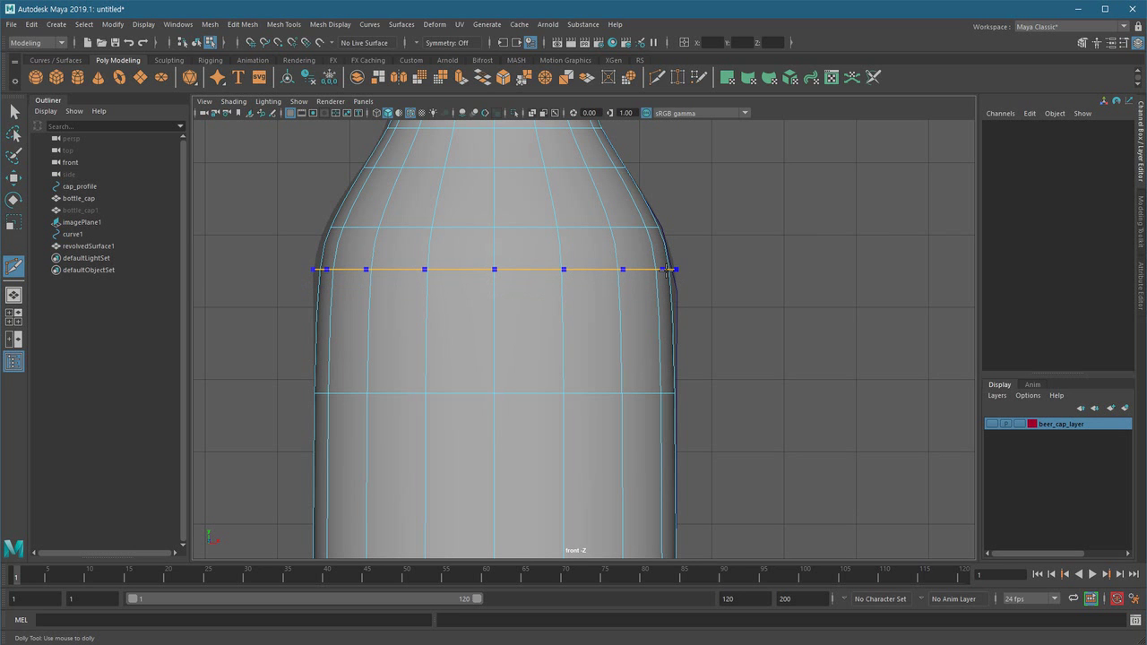
pyautogui.click(667, 269)
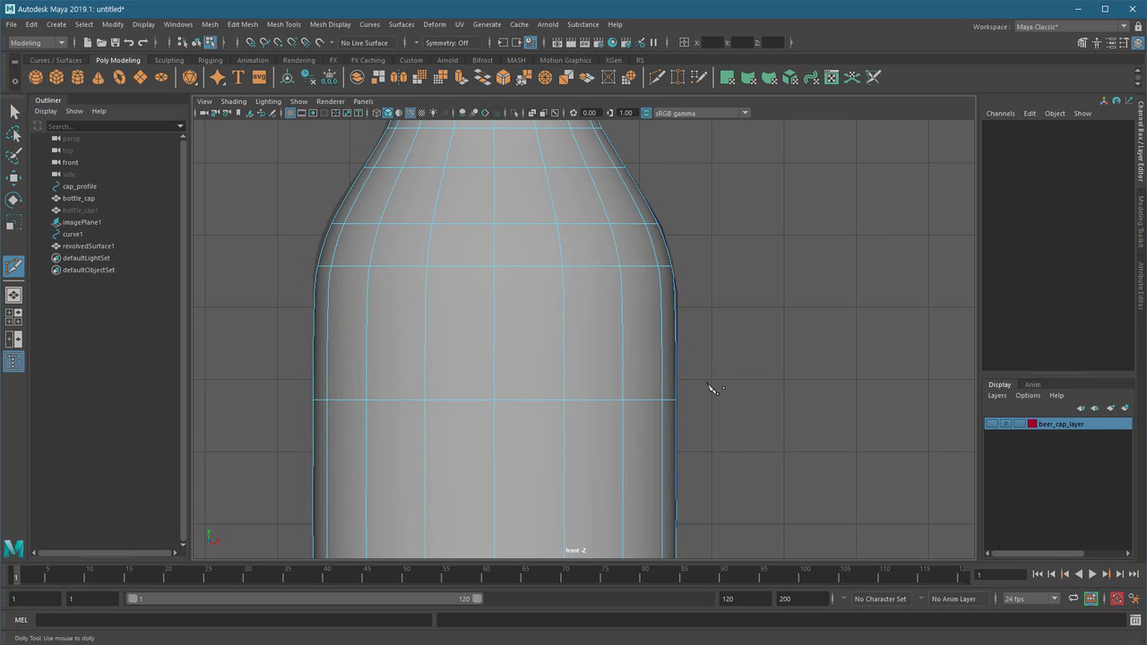
# Insert an edge loop around the straight body, roughly midway between the shoulder and the base
pyautogui.keyDown('alt'); pyautogui.moveTo(699, 374); pyautogui.dragTo(689, 430, button='right'); pyautogui.keyUp('alt')
pyautogui.keyDown('alt'); pyautogui.moveTo(689, 430); pyautogui.dragTo(654, 372, button='middle'); pyautogui.keyUp('alt')
pyautogui.keyDown('alt'); pyautogui.moveTo(652, 369); pyautogui.dragTo(560, 365, button='right'); pyautogui.keyUp('alt')
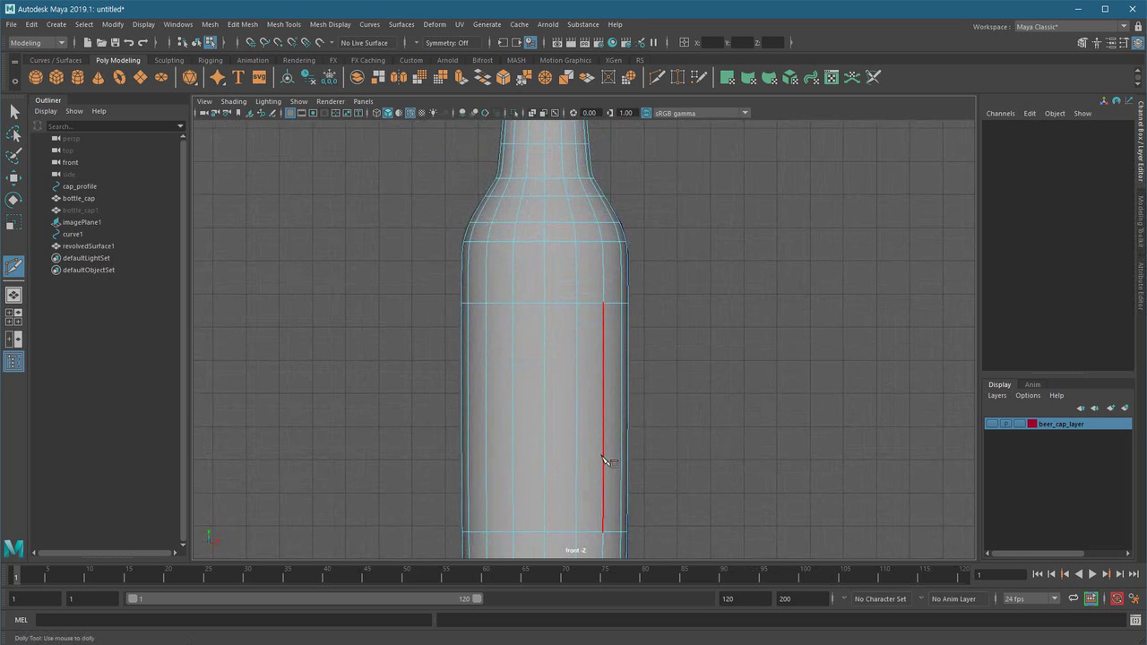
pyautogui.keyDown('alt'); pyautogui.moveTo(603, 456); pyautogui.dragTo(613, 326, button='middle'); pyautogui.keyUp('alt')
pyautogui.keyDown('alt'); pyautogui.moveTo(609, 339); pyautogui.dragTo(623, 439, button='right'); pyautogui.keyUp('alt')
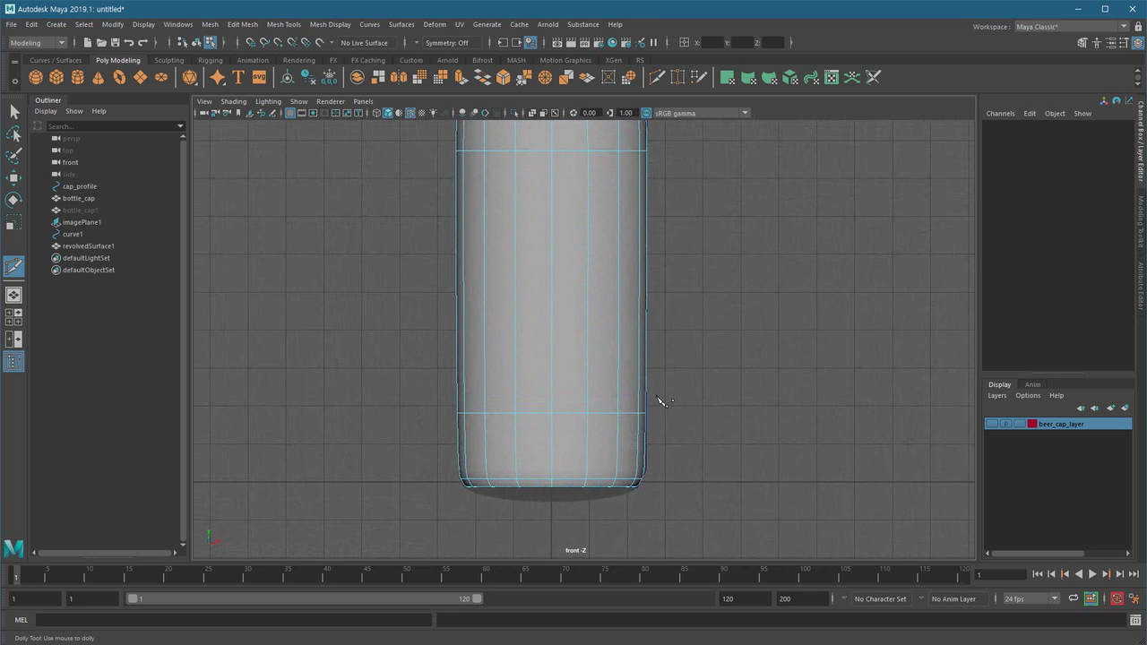
pyautogui.keyDown('alt'); pyautogui.moveTo(654, 401); pyautogui.dragTo(667, 436, button='right'); pyautogui.keyUp('alt')
pyautogui.keyDown('alt'); pyautogui.moveTo(666, 436); pyautogui.dragTo(659, 405, button='middle'); pyautogui.keyUp('alt')
pyautogui.keyDown('alt'); pyautogui.moveTo(607, 351); pyautogui.dragTo(610, 473, button='middle'); pyautogui.keyUp('alt')
pyautogui.keyDown('alt'); pyautogui.moveTo(611, 473); pyautogui.dragTo(602, 394, button='right'); pyautogui.keyUp('alt')
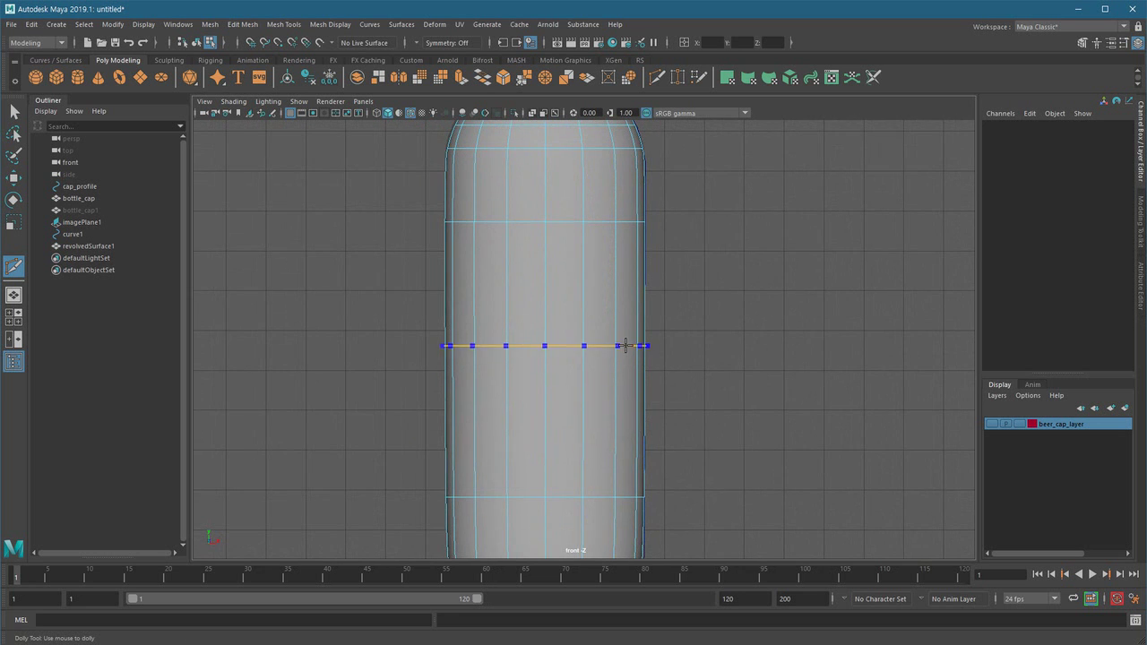
pyautogui.keyDown('ctrl'); pyautogui.click(639, 319); pyautogui.keyUp('ctrl')
# Insert an edge loop around the neck directly beneath the collar bulge to tighten that crease
pyautogui.keyDown('alt'); pyautogui.moveTo(719, 417); pyautogui.dragTo(647, 433, button='right'); pyautogui.keyUp('alt')
pyautogui.keyDown('alt'); pyautogui.moveTo(649, 443); pyautogui.dragTo(651, 431, button='middle'); pyautogui.keyUp('alt')
pyautogui.keyDown('alt'); pyautogui.moveTo(558, 343); pyautogui.dragTo(567, 453, button='middle'); pyautogui.keyUp('alt')
pyautogui.keyDown('alt'); pyautogui.moveTo(567, 453); pyautogui.dragTo(524, 405, button='right'); pyautogui.keyUp('alt')
pyautogui.keyDown('alt'); pyautogui.moveTo(573, 269); pyautogui.dragTo(575, 373, button='middle'); pyautogui.keyUp('alt')
pyautogui.keyDown('alt'); pyautogui.moveTo(550, 284); pyautogui.dragTo(714, 259, button='right'); pyautogui.keyUp('alt')
pyautogui.keyDown('alt'); pyautogui.moveTo(520, 236); pyautogui.dragTo(540, 410, button='middle'); pyautogui.keyUp('alt')
pyautogui.keyDown('alt'); pyautogui.moveTo(498, 435); pyautogui.dragTo(601, 433, button='right'); pyautogui.keyUp('alt')
pyautogui.keyDown('alt'); pyautogui.moveTo(548, 414); pyautogui.dragTo(542, 371, button='middle'); pyautogui.keyUp('alt')
pyautogui.keyDown('alt'); pyautogui.moveTo(512, 376); pyautogui.dragTo(582, 387, button='right'); pyautogui.keyUp('alt')
pyautogui.keyDown('alt'); pyautogui.moveTo(584, 388); pyautogui.dragTo(557, 421, button='middle'); pyautogui.keyUp('alt')
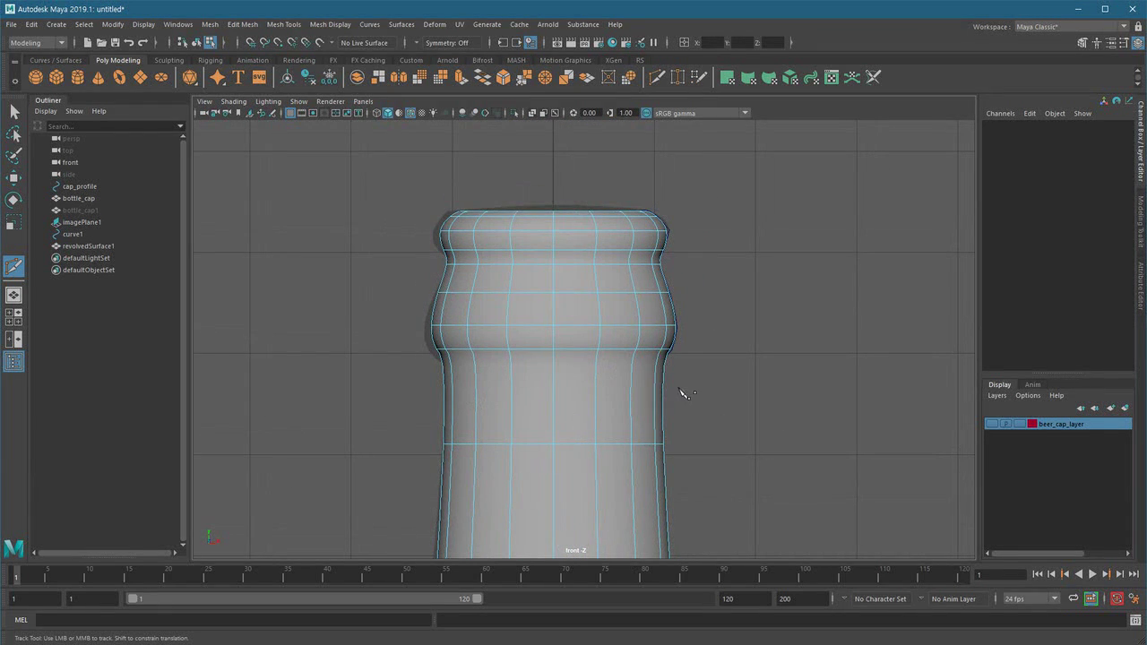
pyautogui.click(660, 363)
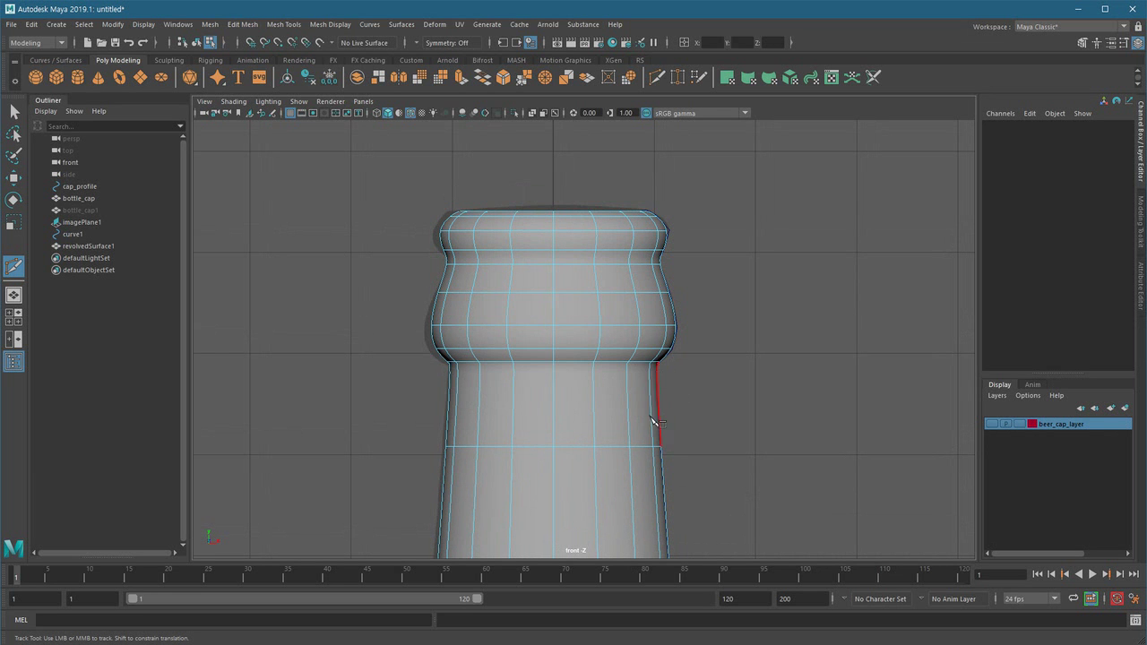
# Return to the perspective view, leave Multi-Cut for the Select tool, and deselect the bottle
pyautogui.keyDown('alt'); pyautogui.moveTo(690, 430); pyautogui.dragTo(651, 438, button='right'); pyautogui.keyUp('alt')
pyautogui.keyDown('alt'); pyautogui.moveTo(642, 450); pyautogui.dragTo(635, 330, button='middle'); pyautogui.keyUp('alt')
pyautogui.keyDown('alt'); pyautogui.moveTo(685, 417); pyautogui.dragTo(653, 423, button='right'); pyautogui.keyUp('alt')
pyautogui.keyDown('alt'); pyautogui.moveTo(649, 469); pyautogui.dragTo(645, 288, button='middle'); pyautogui.keyUp('alt')
pyautogui.keyDown('alt'); pyautogui.moveTo(690, 408); pyautogui.dragTo(627, 450, button='right'); pyautogui.keyUp('alt')
pyautogui.keyDown('alt'); pyautogui.moveTo(627, 451); pyautogui.dragTo(652, 450, button='middle'); pyautogui.keyUp('alt')
pyautogui.keyDown('alt'); pyautogui.moveTo(646, 338); pyautogui.dragTo(655, 501, button='middle'); pyautogui.keyUp('alt')
pyautogui.press('space')
pyautogui.moveTo(673, 448); pyautogui.dragTo(678, 346)
pyautogui.keyDown('alt'); pyautogui.moveTo(681, 359); pyautogui.dragTo(669, 368, button='right'); pyautogui.keyUp('alt')
pyautogui.keyDown('alt'); pyautogui.moveTo(668, 370); pyautogui.dragTo(645, 432); pyautogui.keyUp('alt')
pyautogui.keyDown('shift'); pyautogui.moveTo(567, 356); pyautogui.dragTo(628, 329, button='right'); pyautogui.keyUp('shift')
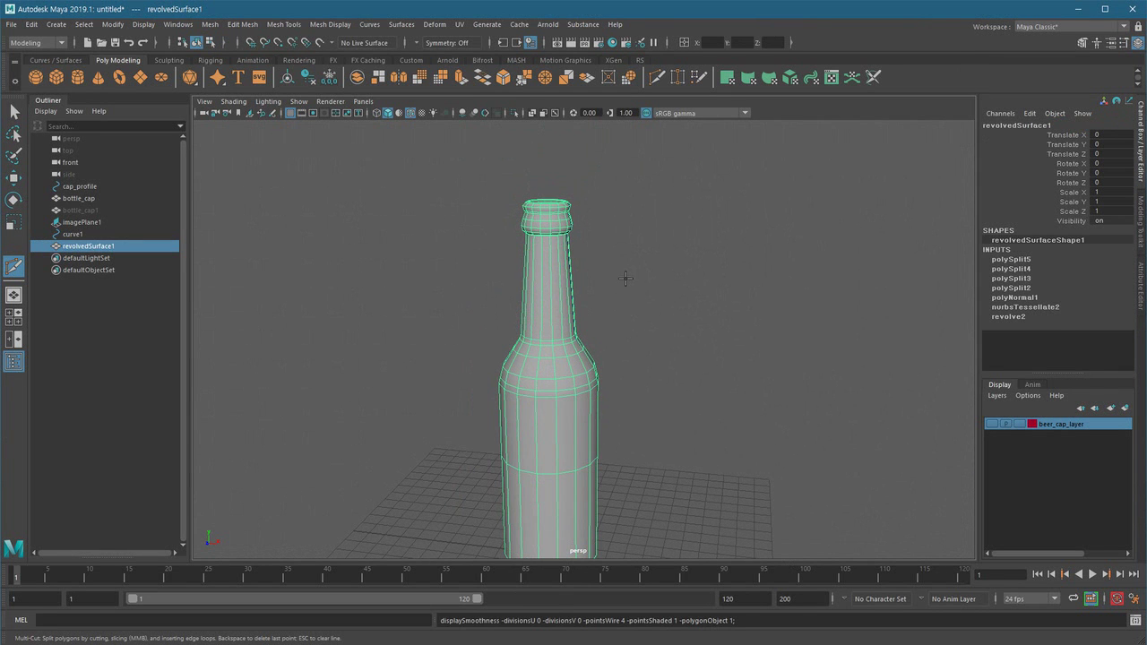
pyautogui.click(627, 279)
pyautogui.keyDown('alt'); pyautogui.moveTo(600, 350); pyautogui.dragTo(566, 378); pyautogui.keyUp('alt')
pyautogui.press('q')
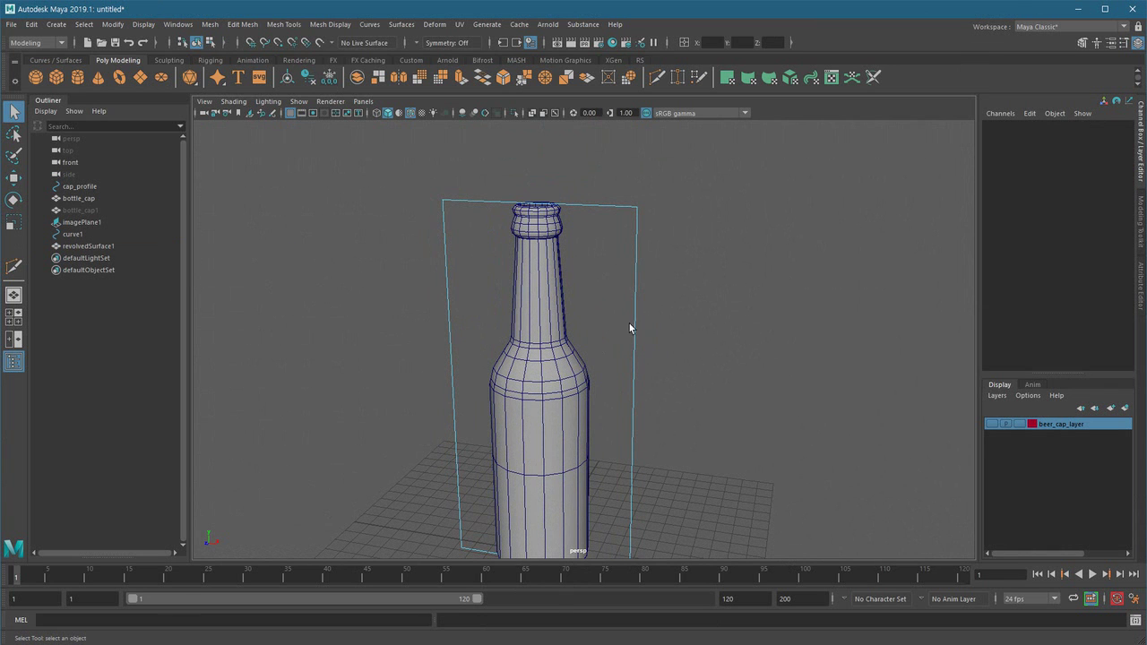
# Assign the reference image plane to a new display layer named imageplane_layer and hide that layer
pyautogui.click(682, 327)
pyautogui.keyDown('alt'); pyautogui.moveTo(664, 379); pyautogui.dragTo(643, 317); pyautogui.keyUp('alt')
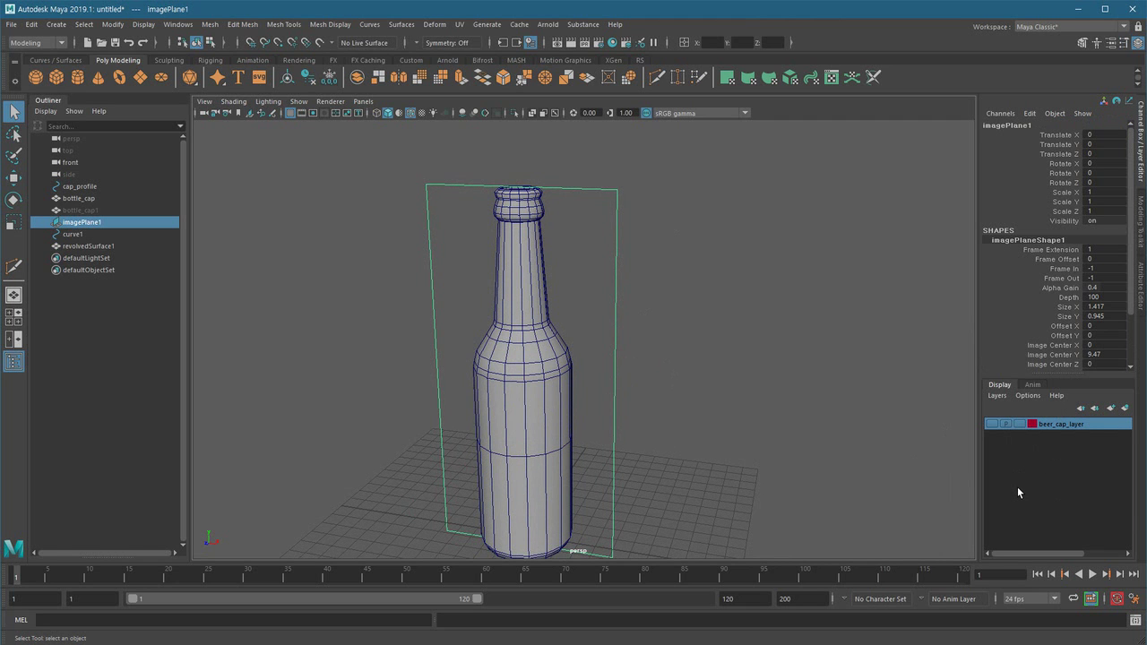
pyautogui.click(286, 221)
pyautogui.click(116, 223)
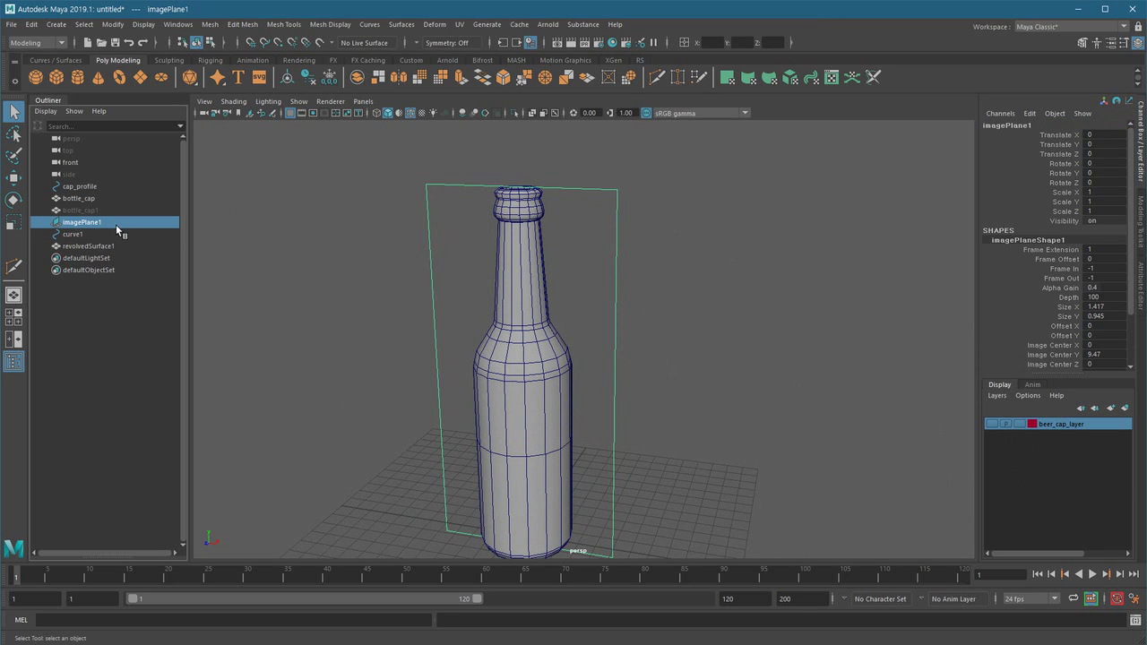
pyautogui.click(1125, 409)
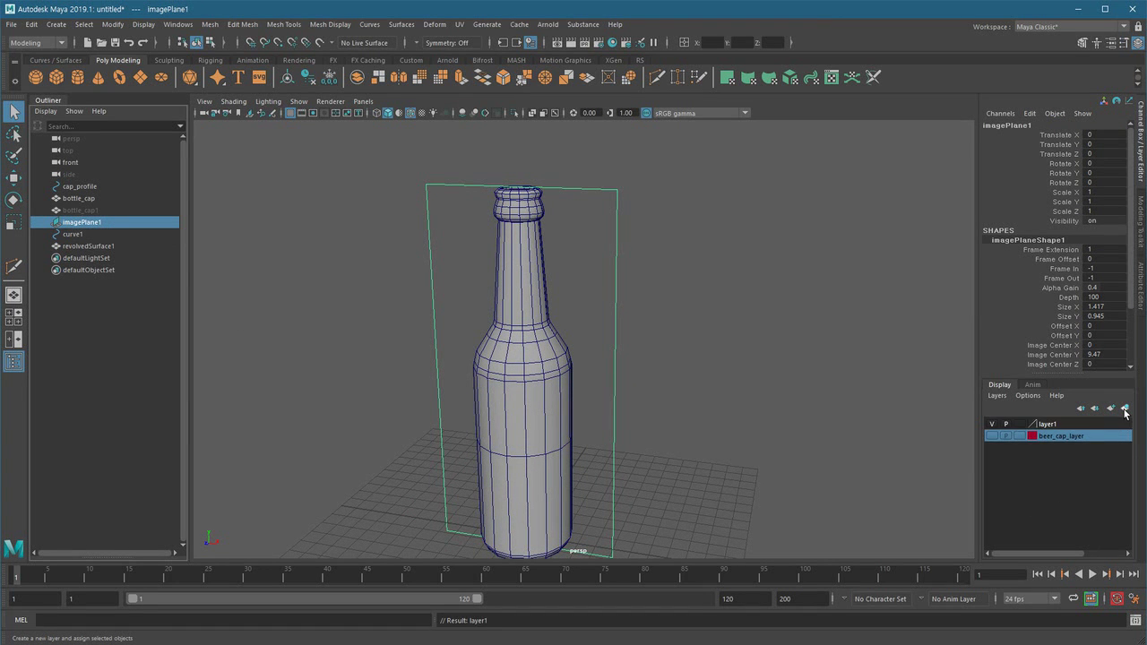
pyautogui.doubleClick(1060, 427)
pyautogui.moveTo(785, 359); pyautogui.dragTo(512, 370)
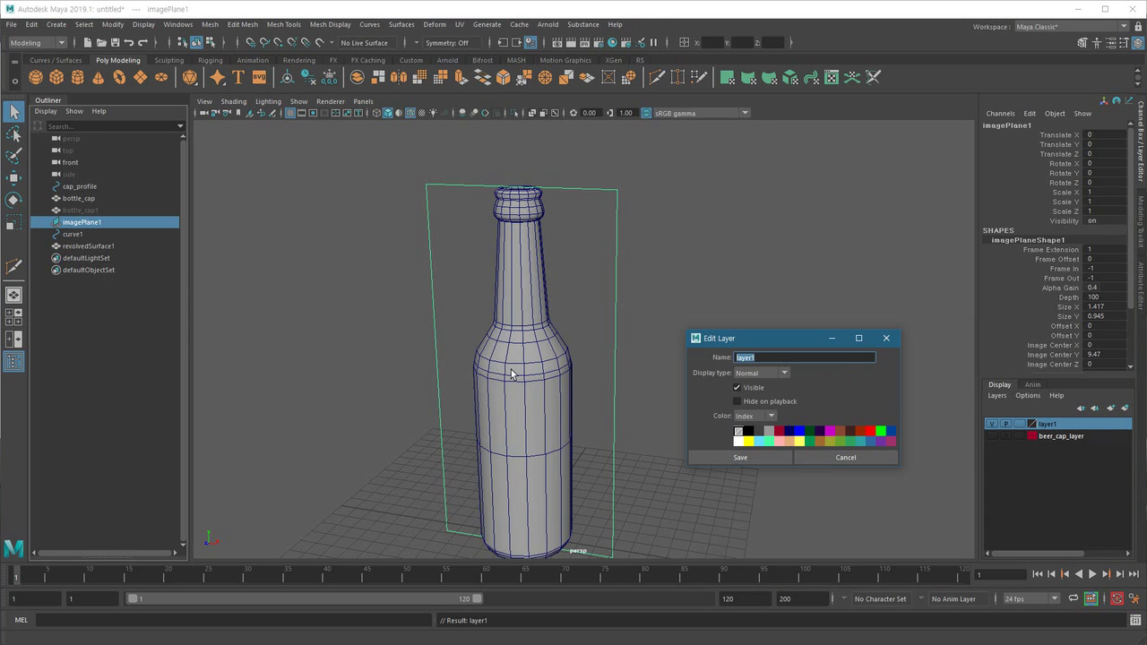
pyautogui.write('imageplane_')
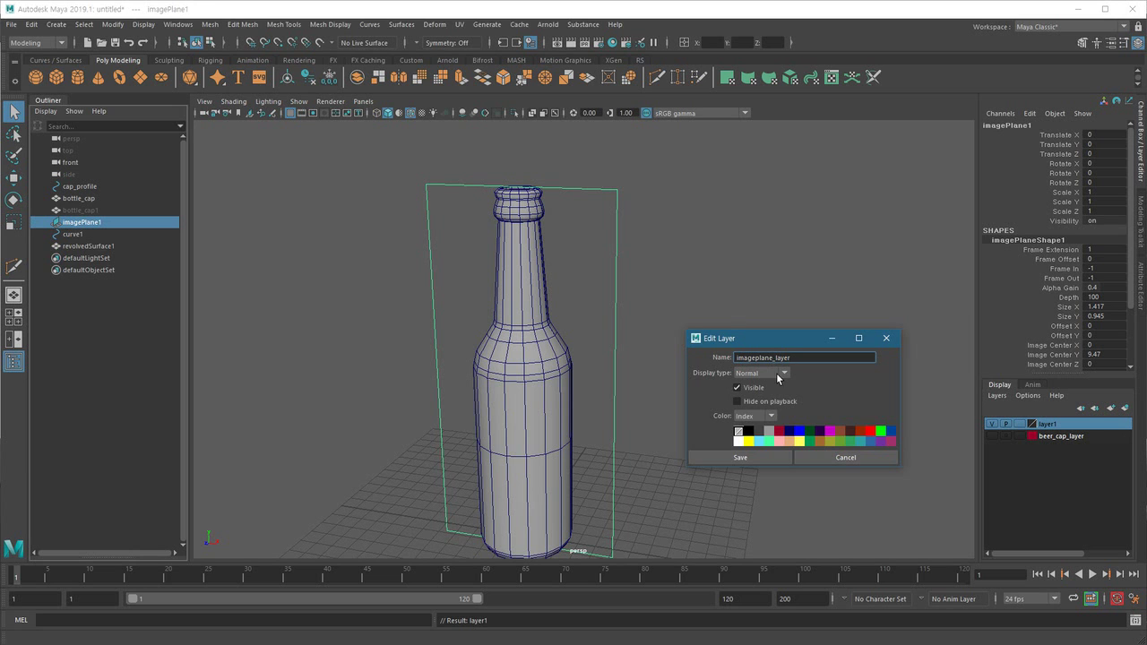
pyautogui.click(766, 457)
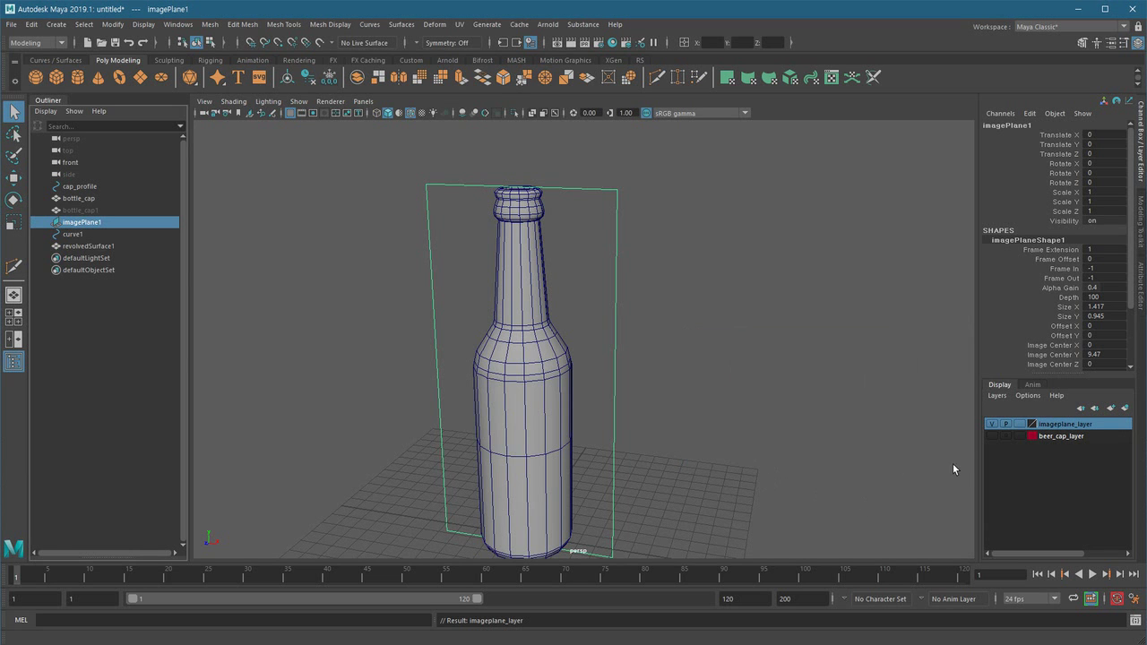
pyautogui.click(994, 424)
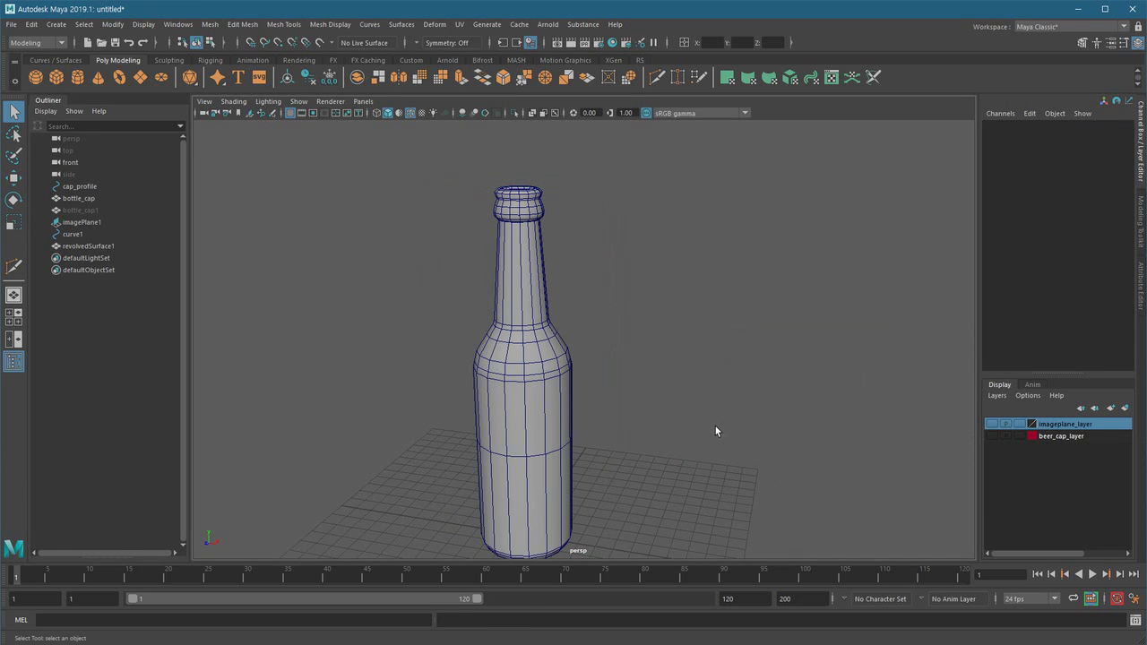
# Examine the bottle's lip, neck and shoulder mesh from several angles in the perspective view
pyautogui.scroll(-2, 592, 401)
pyautogui.keyDown('alt'); pyautogui.moveTo(592, 402); pyautogui.dragTo(539, 342); pyautogui.keyUp('alt')
pyautogui.keyDown('alt'); pyautogui.moveTo(497, 351); pyautogui.dragTo(636, 421, button='right'); pyautogui.keyUp('alt')
pyautogui.keyDown('alt'); pyautogui.moveTo(585, 421); pyautogui.dragTo(662, 459, button='middle'); pyautogui.keyUp('alt')
pyautogui.keyDown('alt'); pyautogui.moveTo(587, 426); pyautogui.dragTo(661, 433, button='right'); pyautogui.keyUp('alt')
pyautogui.keyDown('alt'); pyautogui.moveTo(661, 433); pyautogui.dragTo(681, 438, button='middle'); pyautogui.keyUp('alt')
pyautogui.keyDown('alt'); pyautogui.moveTo(681, 439); pyautogui.dragTo(491, 314, button='right'); pyautogui.keyUp('alt')
pyautogui.keyDown('alt'); pyautogui.moveTo(492, 311); pyautogui.dragTo(568, 336); pyautogui.keyUp('alt')
pyautogui.keyDown('alt'); pyautogui.moveTo(568, 337); pyautogui.dragTo(609, 370, button='right'); pyautogui.keyUp('alt')
pyautogui.keyDown('alt'); pyautogui.moveTo(610, 371); pyautogui.dragTo(568, 409); pyautogui.keyUp('alt')
pyautogui.keyDown('alt'); pyautogui.moveTo(568, 410); pyautogui.dragTo(615, 422, button='right'); pyautogui.keyUp('alt')
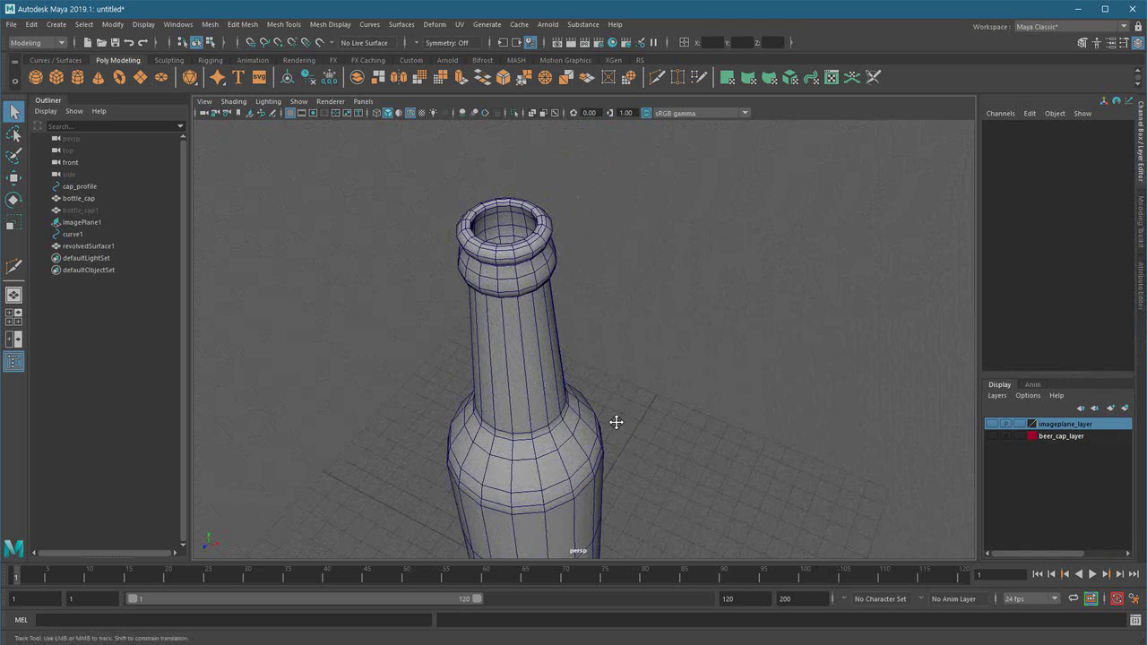
# Assign the bottle's profile curve to a new display layer named beer_bottle_profilecurve_layer and hide that layer
pyautogui.click(73, 234)
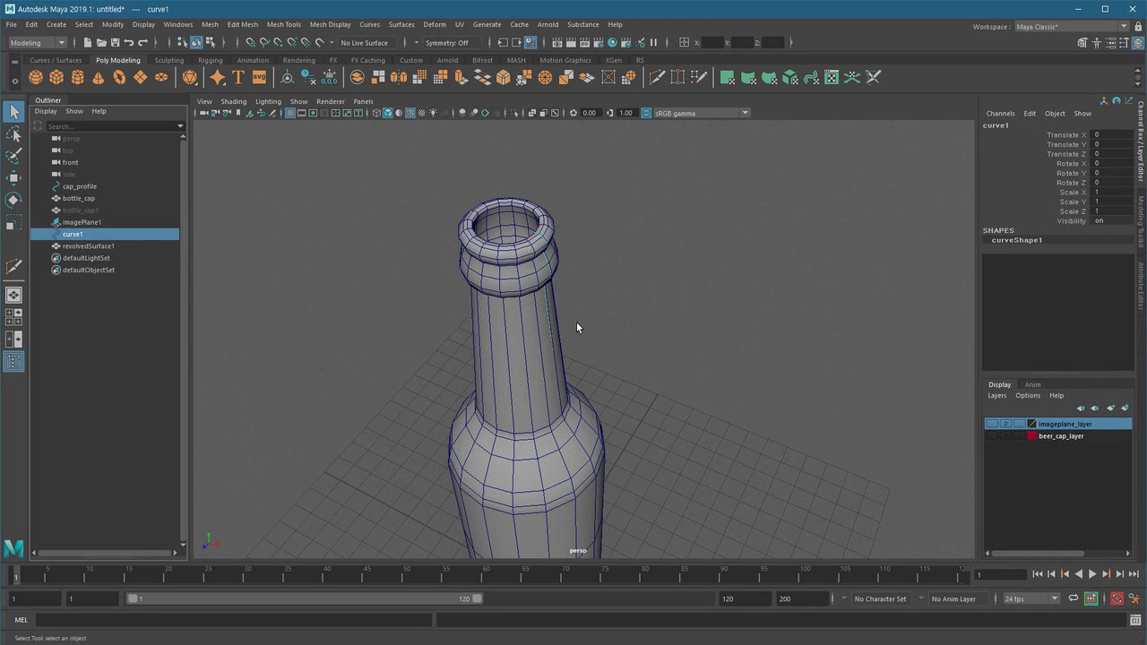
pyautogui.press('4')
pyautogui.moveTo(578, 429)
pyautogui.keyDown('alt'); pyautogui.mouseDown()
pyautogui.moveTo(576, 402)
pyautogui.moveTo(535, 386)
pyautogui.mouseUp(); pyautogui.keyUp('alt')
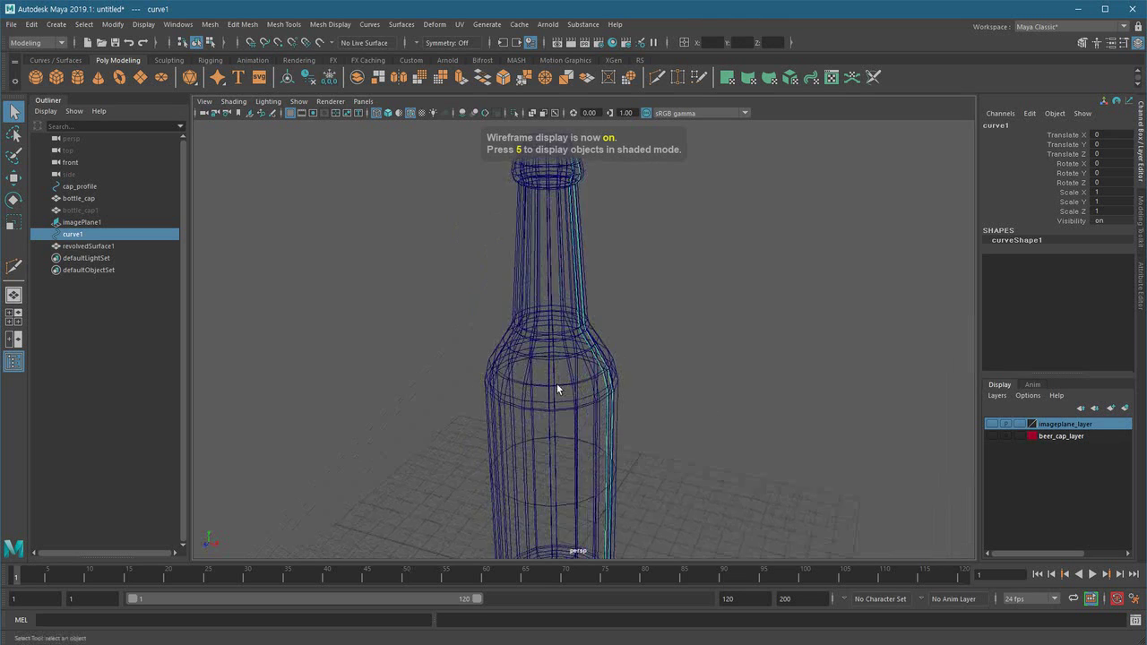
pyautogui.keyDown('alt'); pyautogui.moveTo(535, 386); pyautogui.dragTo(403, 365, button='right'); pyautogui.keyUp('alt')
pyautogui.keyDown('alt'); pyautogui.moveTo(596, 355); pyautogui.dragTo(706, 398, button='right'); pyautogui.keyUp('alt')
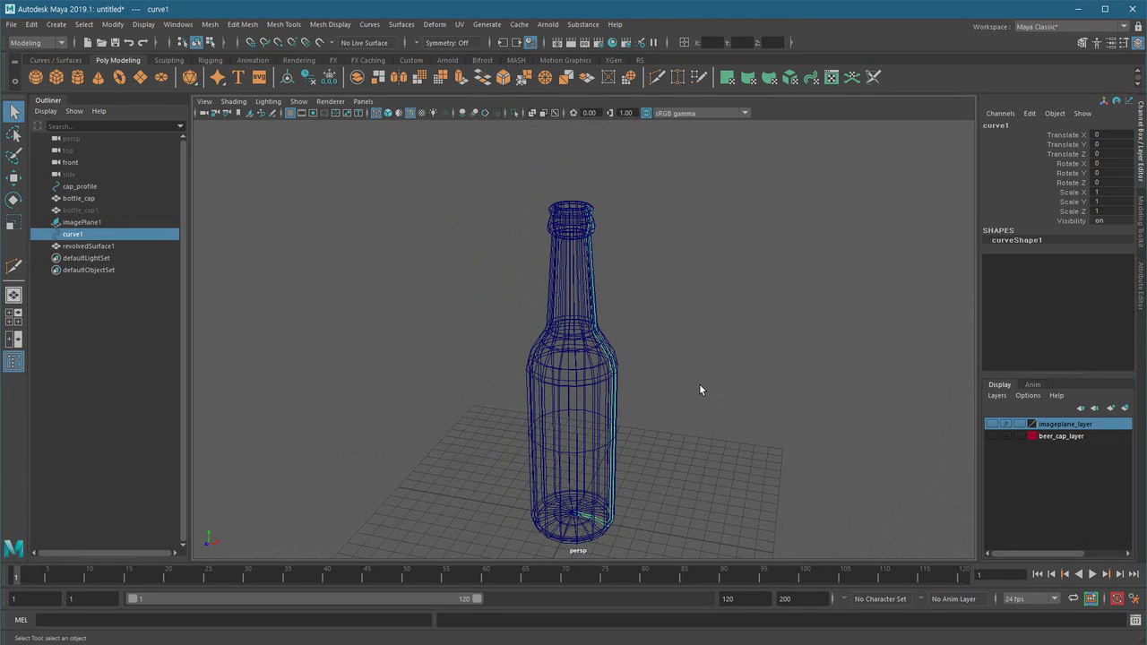
pyautogui.click(1124, 409)
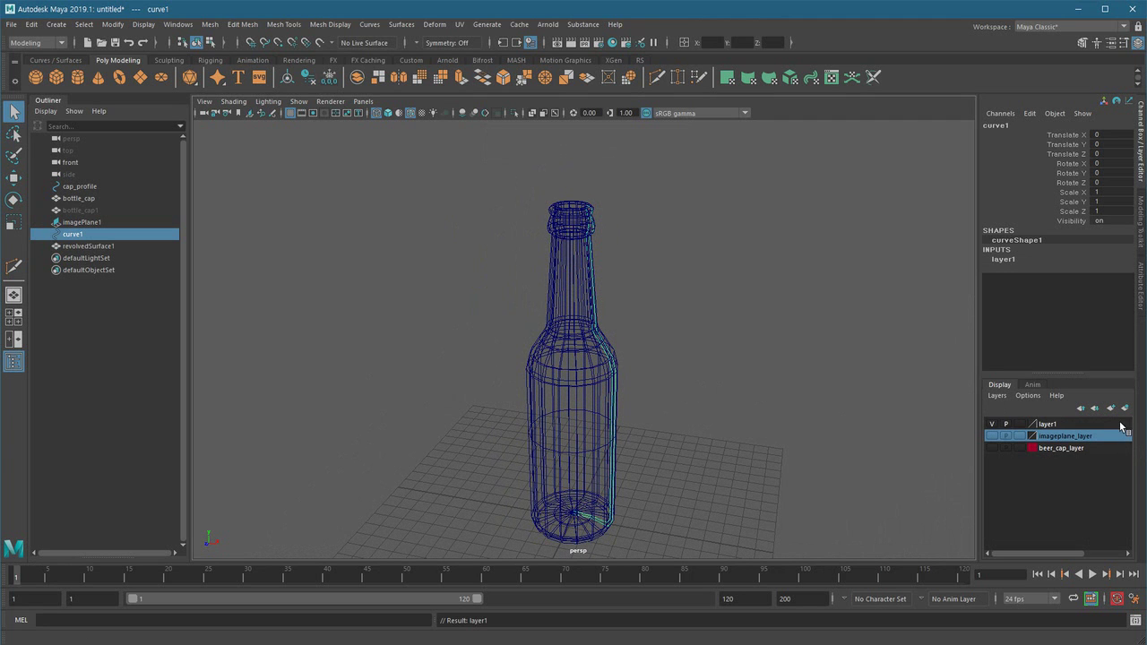
pyautogui.doubleClick(1051, 425)
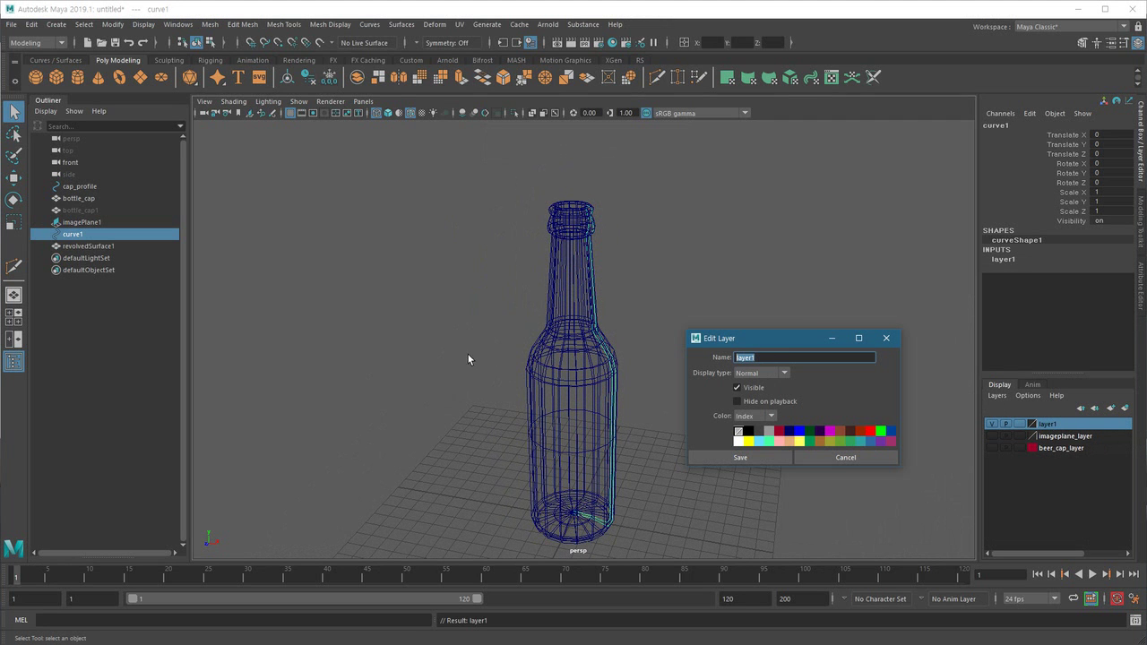
pyautogui.write('beer_bottle_profilecurve_')
pyautogui.click(760, 458)
pyautogui.click(991, 423)
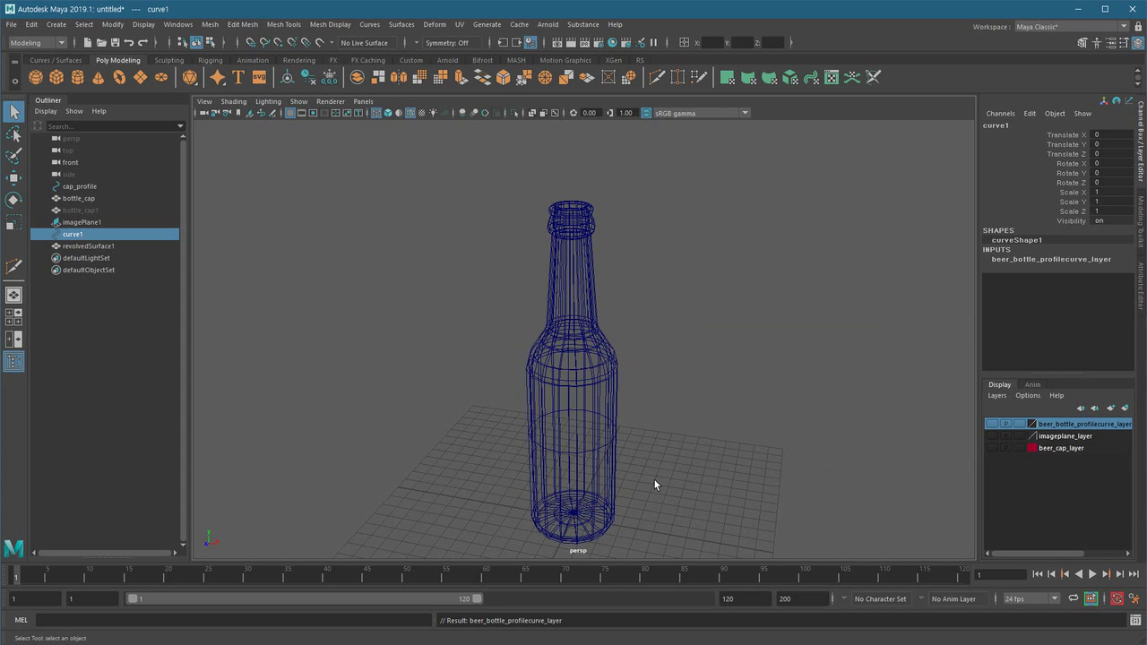
# Return the perspective view to shaded display, deselect the bottle, and hide the grid
pyautogui.click(575, 313)
pyautogui.moveTo(562, 362); pyautogui.dragTo(419, 295)
pyautogui.click(420, 295)
pyautogui.click(562, 303)
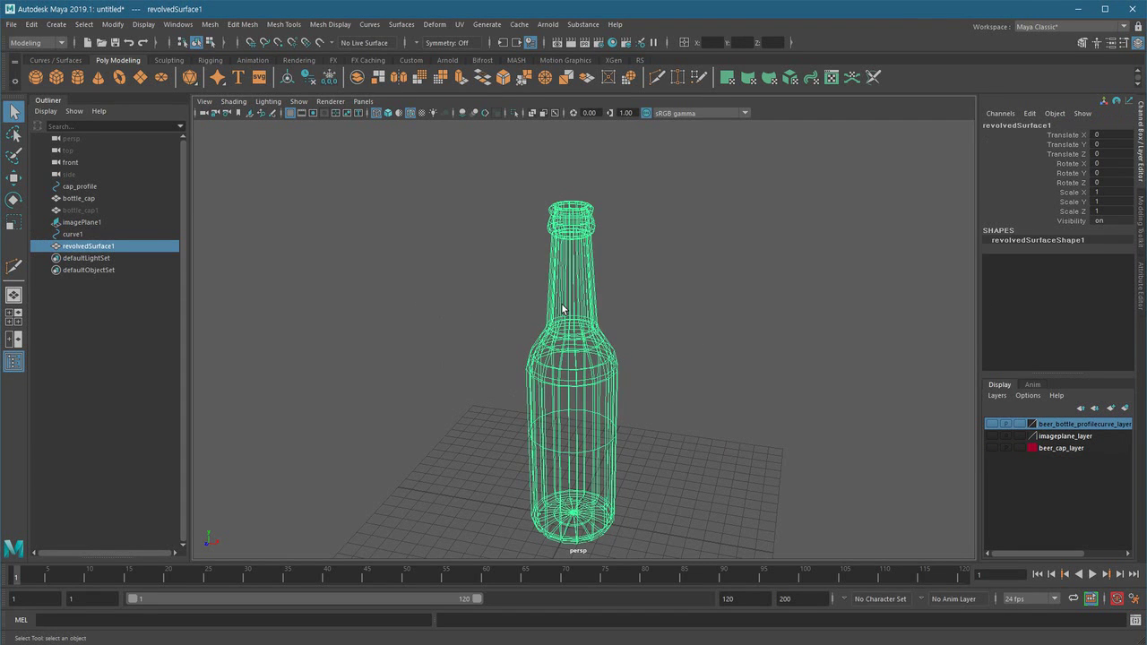
pyautogui.press('5')
pyautogui.click(666, 304)
pyautogui.scroll(-2, 528, 445)
pyautogui.keyDown('alt'); pyautogui.moveTo(528, 445); pyautogui.dragTo(619, 380); pyautogui.keyUp('alt')
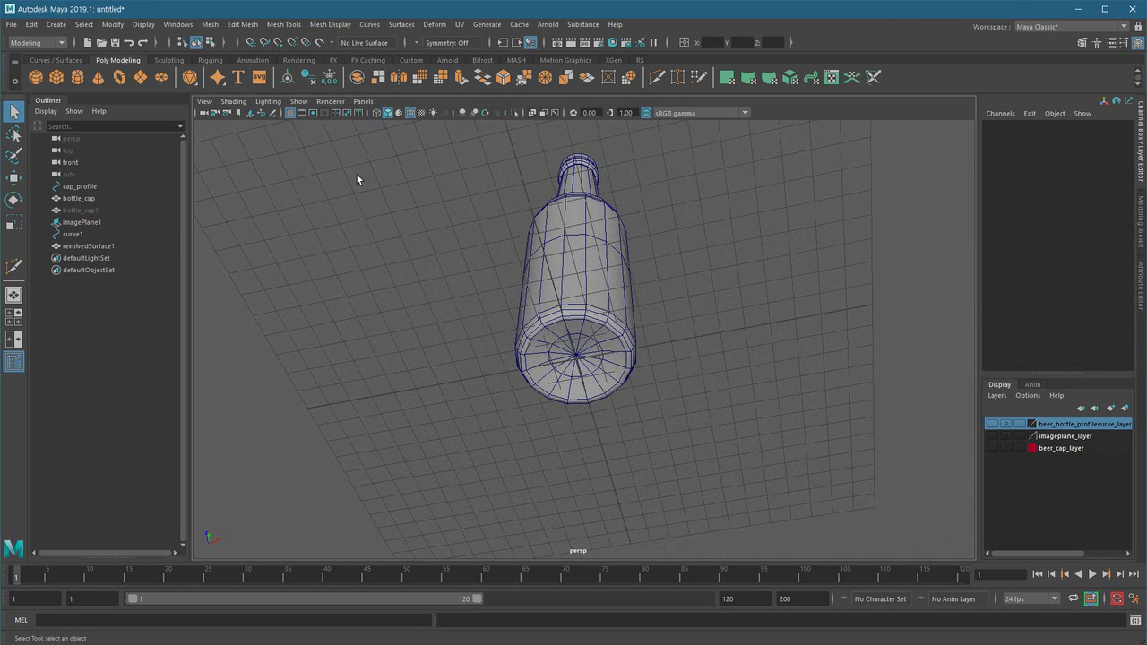
pyautogui.click(295, 103)
pyautogui.click(291, 113)
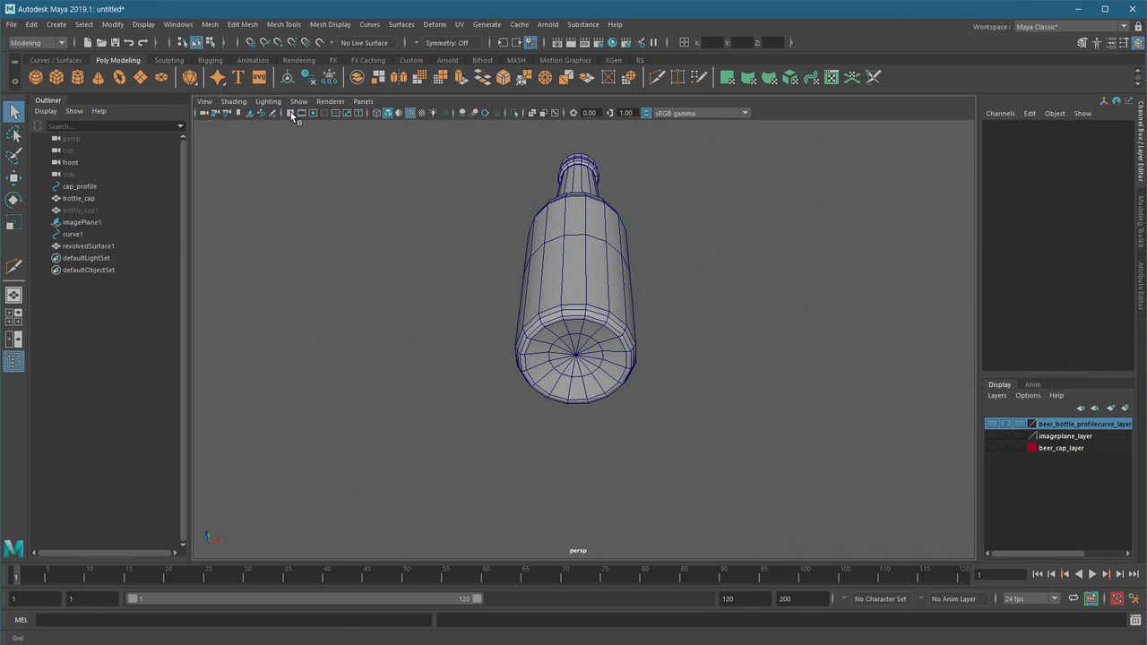
# Check the smoothed base, then insert an edge loop with Multi-Cut on the bottle's underside just inside the base rim
pyautogui.keyDown('alt'); pyautogui.moveTo(472, 354); pyautogui.dragTo(758, 461, button='right'); pyautogui.keyUp('alt')
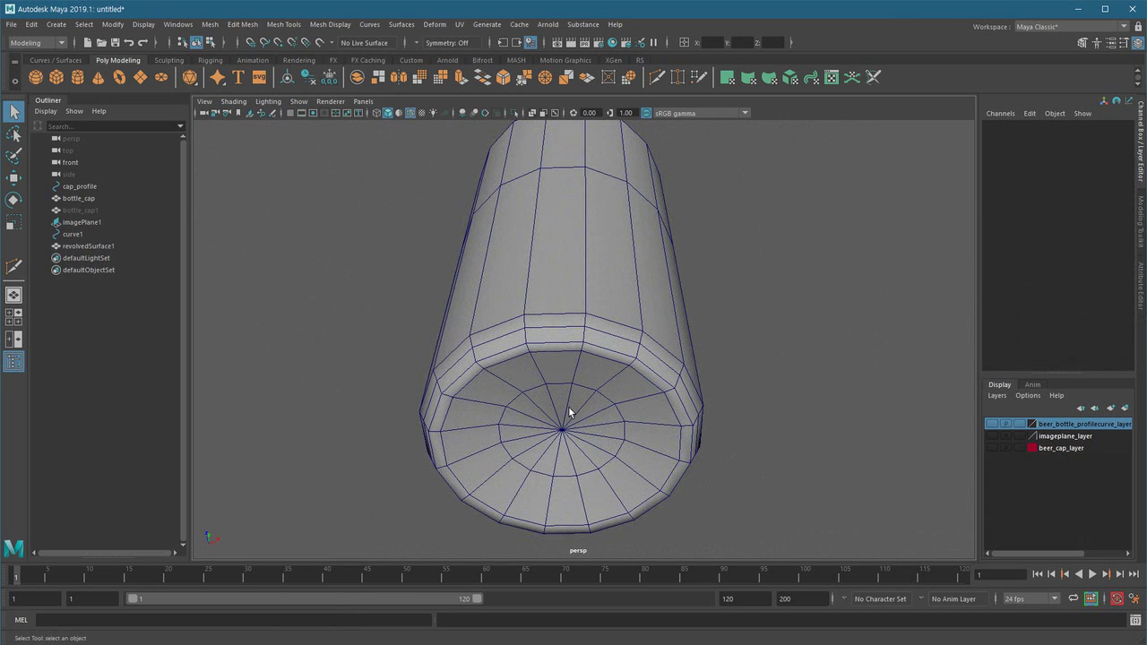
pyautogui.click(611, 394)
pyautogui.keyDown('alt'); pyautogui.moveTo(561, 418); pyautogui.dragTo(536, 381, button='right'); pyautogui.keyUp('alt')
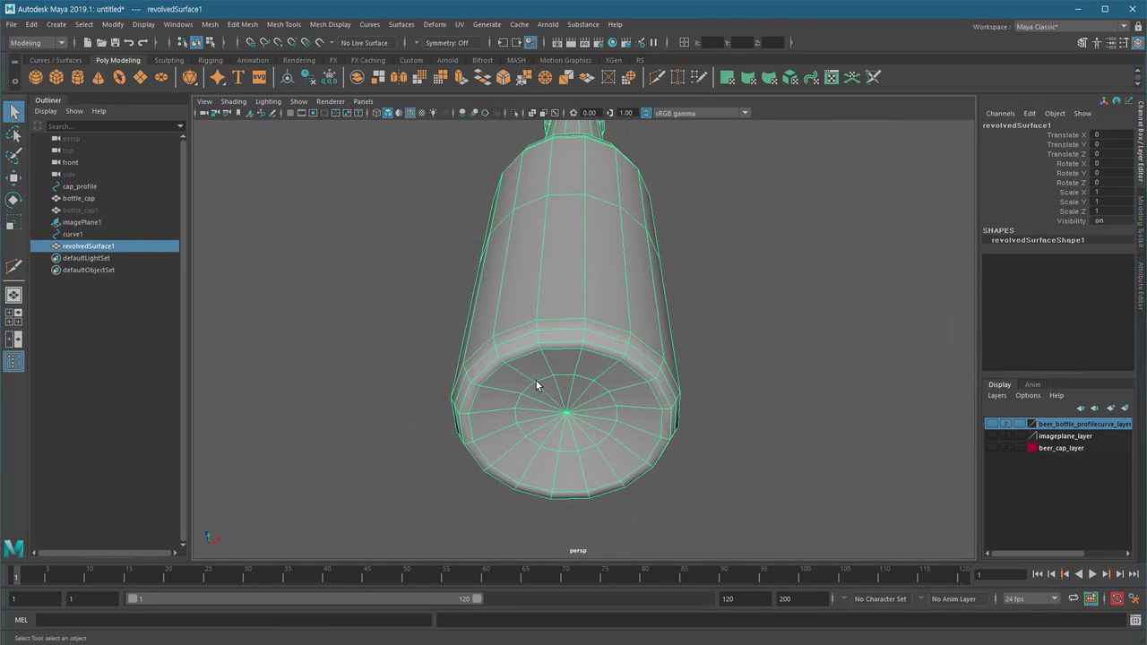
pyautogui.press('3')
pyautogui.click(746, 338)
pyautogui.click(613, 386)
pyautogui.keyDown('alt'); pyautogui.moveTo(542, 378); pyautogui.dragTo(647, 395, button='right'); pyautogui.keyUp('alt')
pyautogui.press('1')
pyautogui.keyDown('shift'); pyautogui.moveTo(659, 331); pyautogui.dragTo(578, 329, button='right'); pyautogui.keyUp('shift')
pyautogui.press('ctrl')
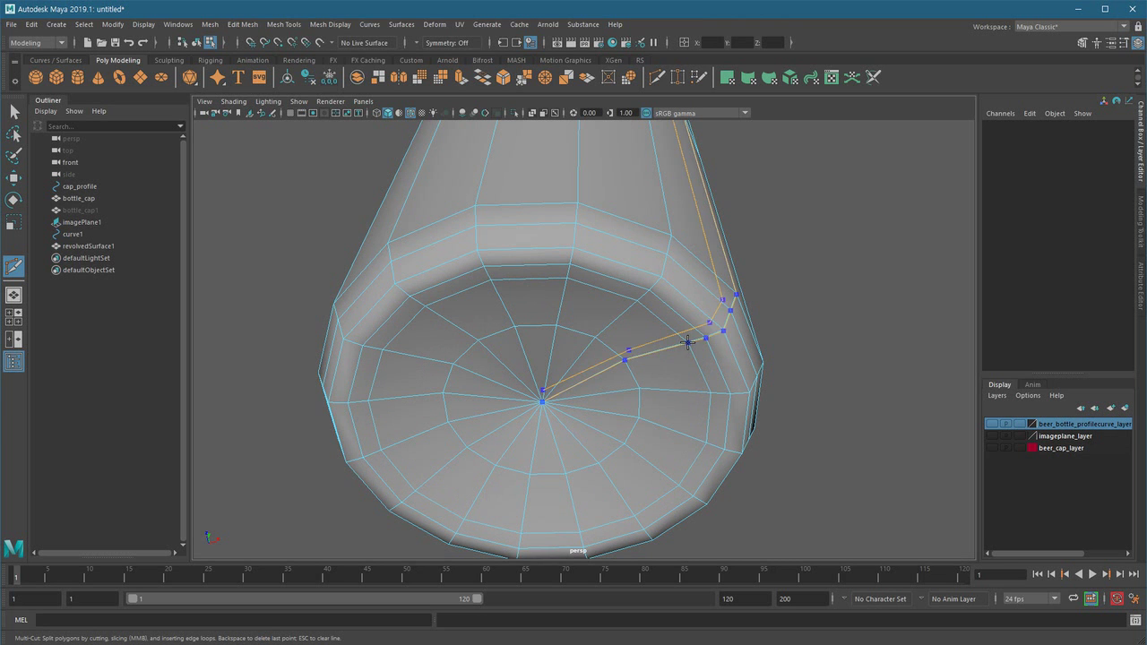
pyautogui.keyDown('alt'); pyautogui.moveTo(681, 409); pyautogui.dragTo(579, 377); pyautogui.keyUp('alt')
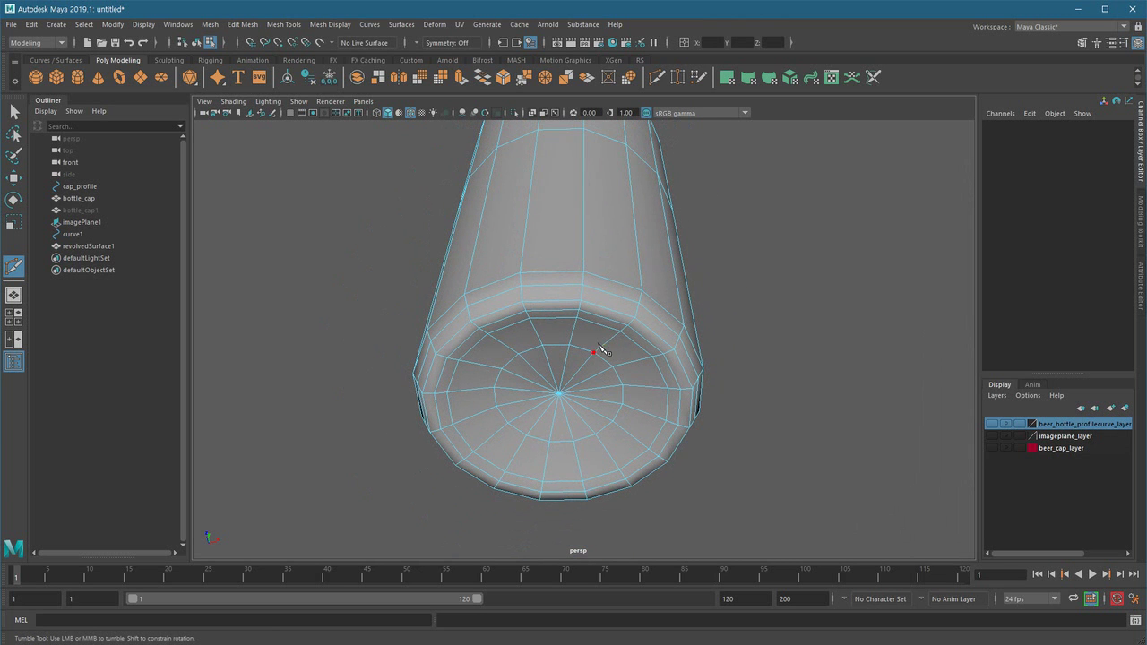
# Examine the underside and rim of the bottle in smooth preview, then return to the unsmoothed mesh
pyautogui.press('3')
pyautogui.keyDown('alt'); pyautogui.moveTo(618, 410); pyautogui.dragTo(551, 427, button='right'); pyautogui.keyUp('alt')
pyautogui.keyDown('alt'); pyautogui.moveTo(587, 352); pyautogui.dragTo(525, 460); pyautogui.keyUp('alt')
pyautogui.keyDown('alt'); pyautogui.moveTo(525, 461); pyautogui.dragTo(634, 477, button='right'); pyautogui.keyUp('alt')
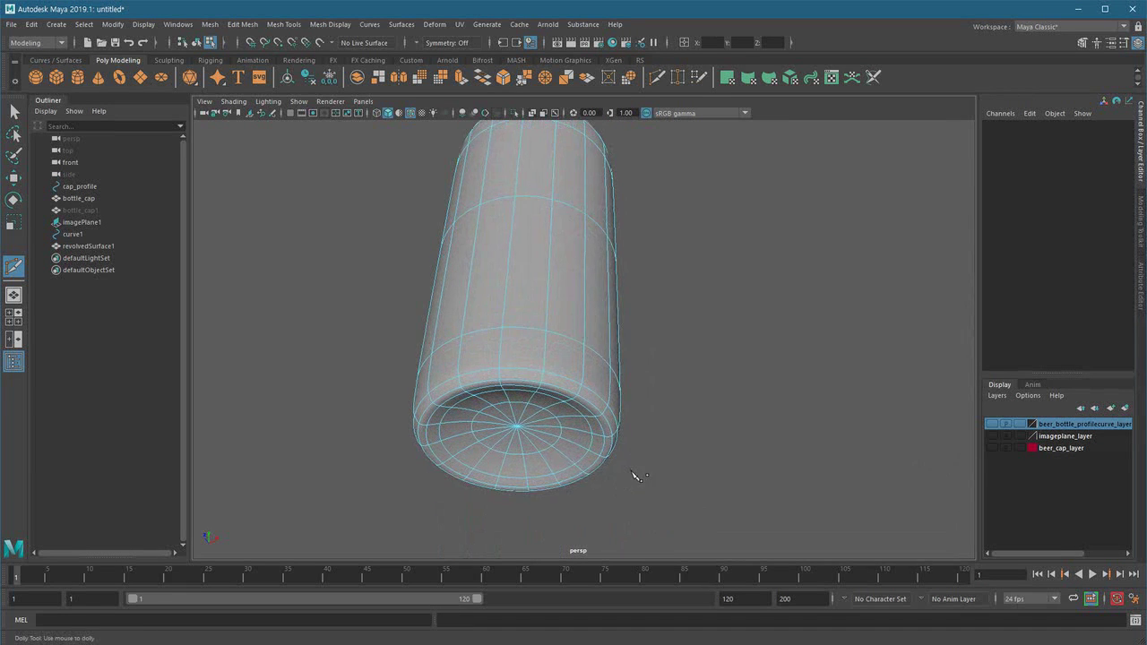
pyautogui.keyDown('alt'); pyautogui.moveTo(561, 449); pyautogui.dragTo(579, 440, button='middle'); pyautogui.keyUp('alt')
pyautogui.keyDown('alt'); pyautogui.moveTo(579, 440); pyautogui.dragTo(618, 460, button='right'); pyautogui.keyUp('alt')
pyautogui.press('1')
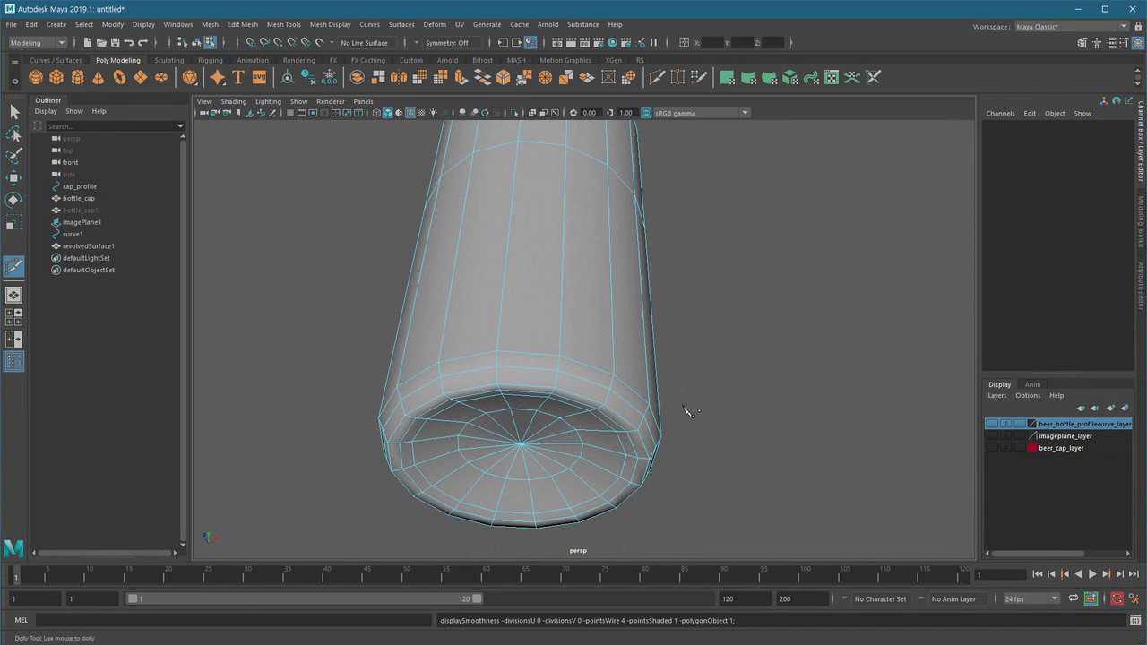
# In the front view, select the middle edge loop of the bottle's bottom chamfer and scale it slightly outward
pyautogui.press('space')
pyautogui.moveTo(679, 436); pyautogui.dragTo(681, 455)
pyautogui.moveTo(681, 455)
pyautogui.keyDown('alt'); pyautogui.mouseDown(button='middle')
pyautogui.moveTo(606, 312)
pyautogui.moveTo(586, 221)
pyautogui.mouseUp(button='middle'); pyautogui.keyUp('alt')
pyautogui.keyDown('alt'); pyautogui.moveTo(502, 432); pyautogui.dragTo(567, 473, button='right'); pyautogui.keyUp('alt')
pyautogui.keyDown('alt'); pyautogui.moveTo(566, 473); pyautogui.dragTo(614, 432, button='middle'); pyautogui.keyUp('alt')
pyautogui.keyDown('alt'); pyautogui.moveTo(561, 447); pyautogui.dragTo(587, 457, button='right'); pyautogui.keyUp('alt')
pyautogui.keyDown('alt'); pyautogui.moveTo(587, 457); pyautogui.dragTo(604, 422, button='middle'); pyautogui.keyUp('alt')
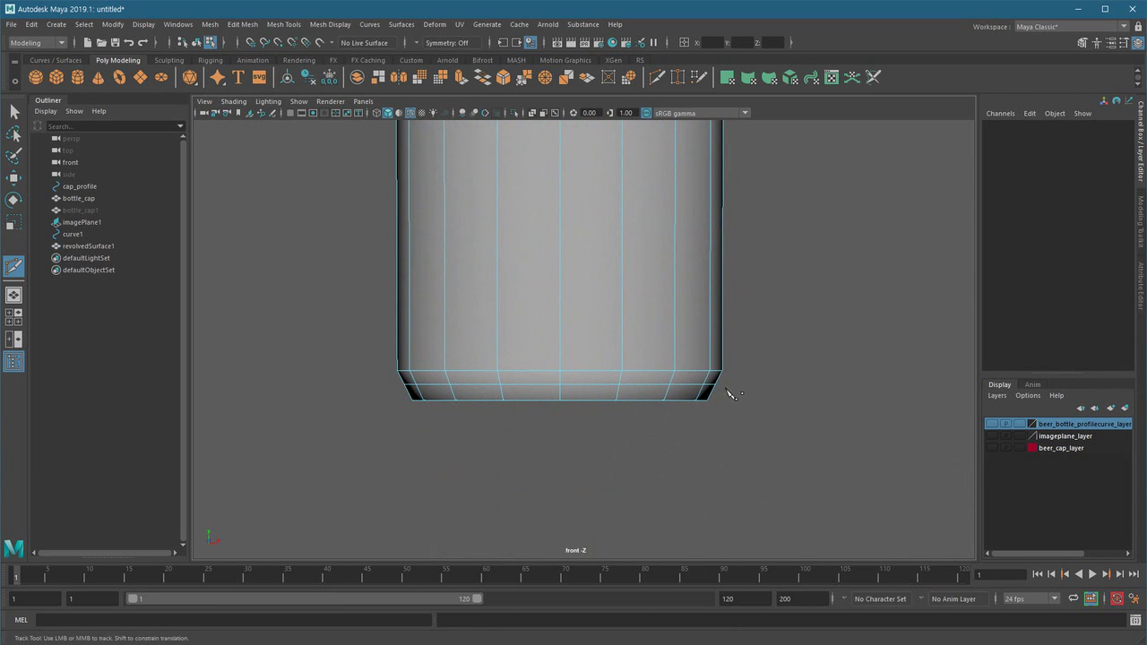
pyautogui.keyDown('alt'); pyautogui.moveTo(520, 417); pyautogui.dragTo(651, 443, button='right'); pyautogui.keyUp('alt')
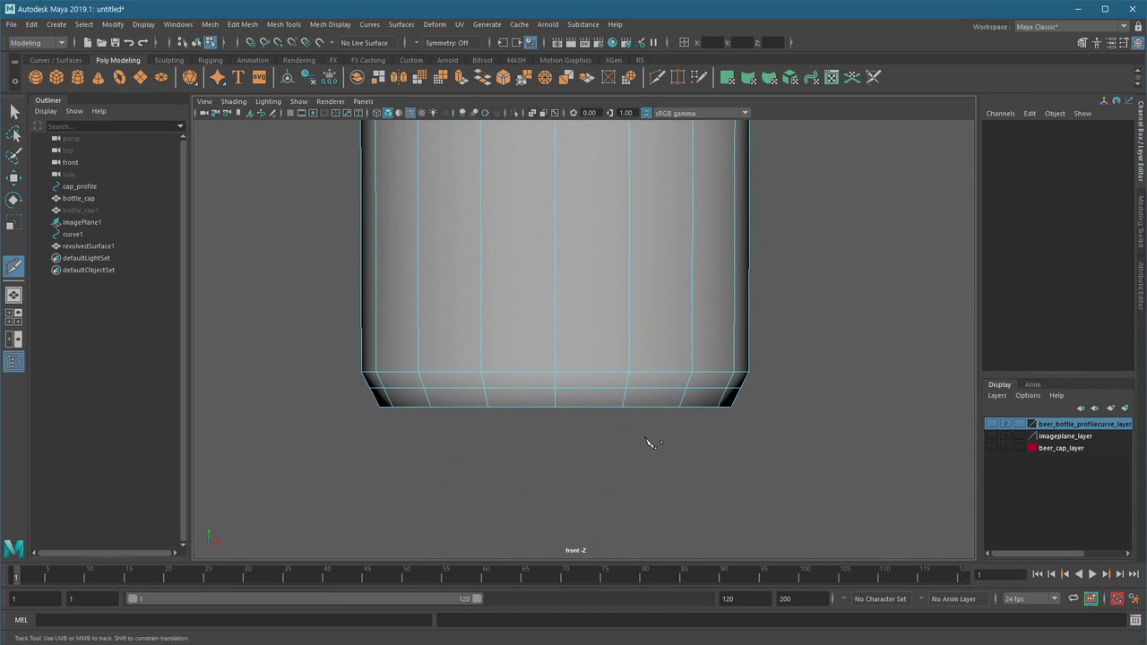
pyautogui.press('q')
pyautogui.scroll(2, 681, 428)
pyautogui.moveTo(664, 397); pyautogui.dragTo(665, 292, button='right')
pyautogui.click(641, 395)
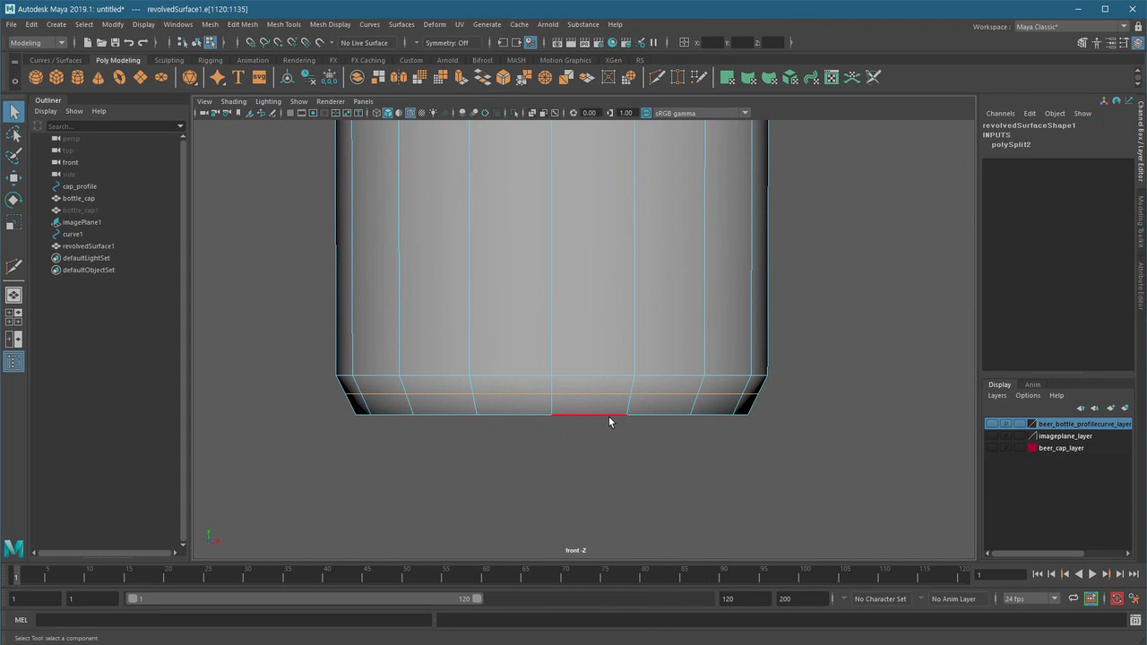
pyautogui.press('r')
pyautogui.moveTo(553, 394); pyautogui.dragTo(562, 396)
# Preview the base smoothed, nudge the middle chamfer loop slightly upward, and return to the unsmoothed mesh
pyautogui.scroll(-2, 589, 429)
pyautogui.keyDown('alt'); pyautogui.moveTo(589, 430); pyautogui.dragTo(576, 445, button='middle'); pyautogui.keyUp('alt')
pyautogui.press('3')
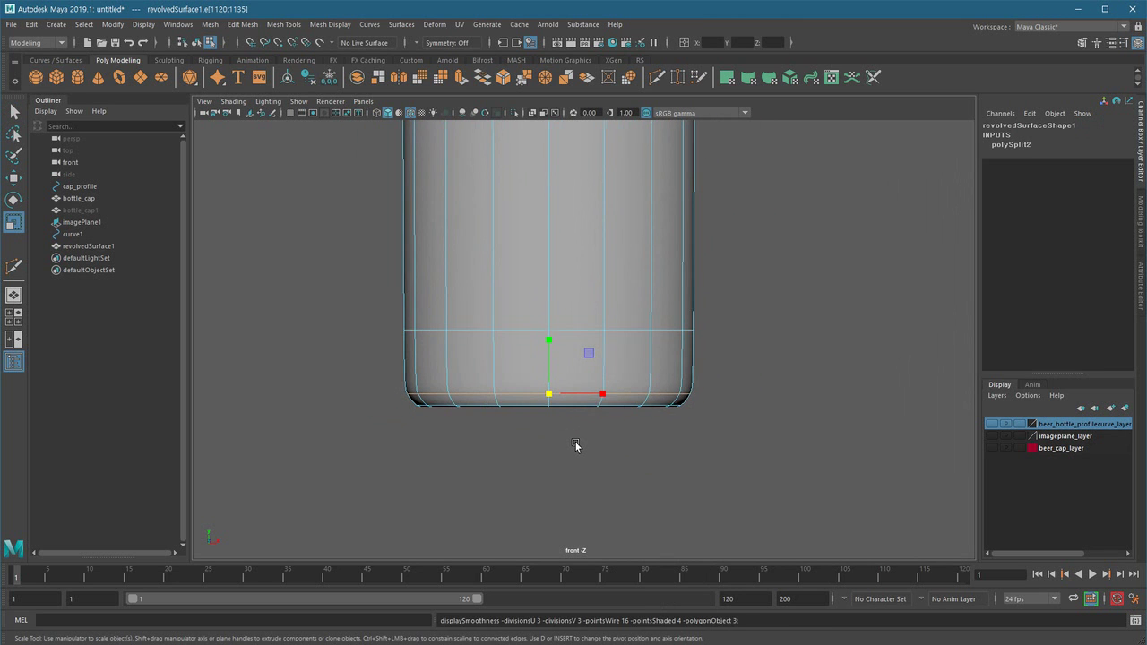
pyautogui.keyDown('alt'); pyautogui.moveTo(461, 433); pyautogui.dragTo(596, 467, button='right'); pyautogui.keyUp('alt')
pyautogui.keyDown('alt'); pyautogui.moveTo(596, 467); pyautogui.dragTo(604, 462, button='middle'); pyautogui.keyUp('alt')
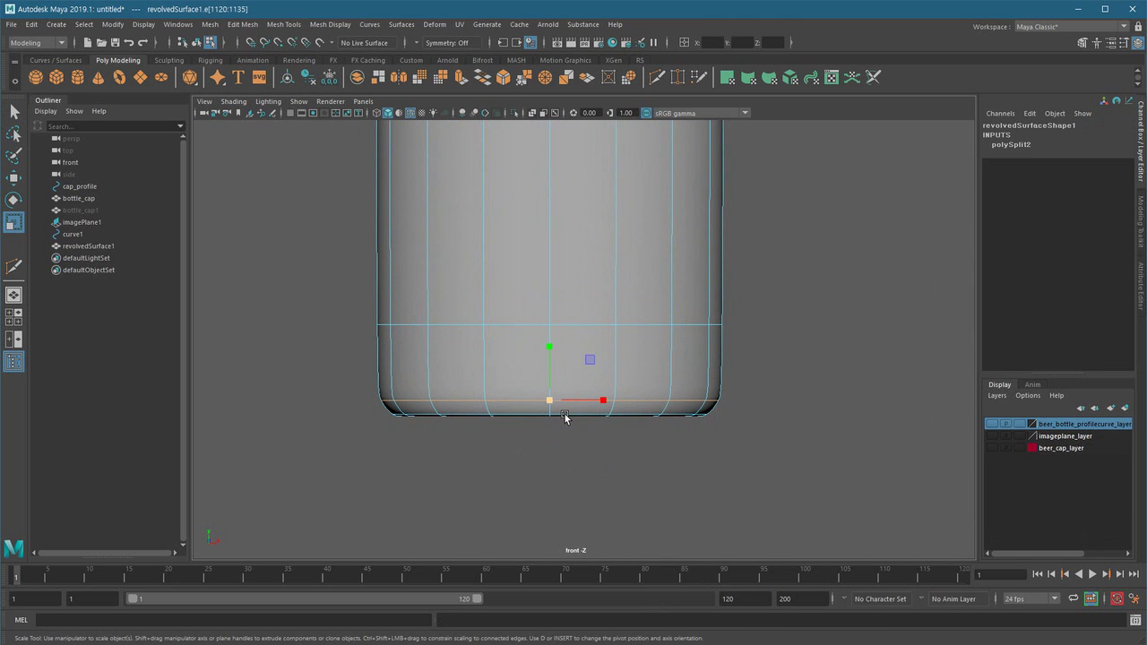
pyautogui.press('w')
pyautogui.moveTo(545, 346); pyautogui.dragTo(547, 340)
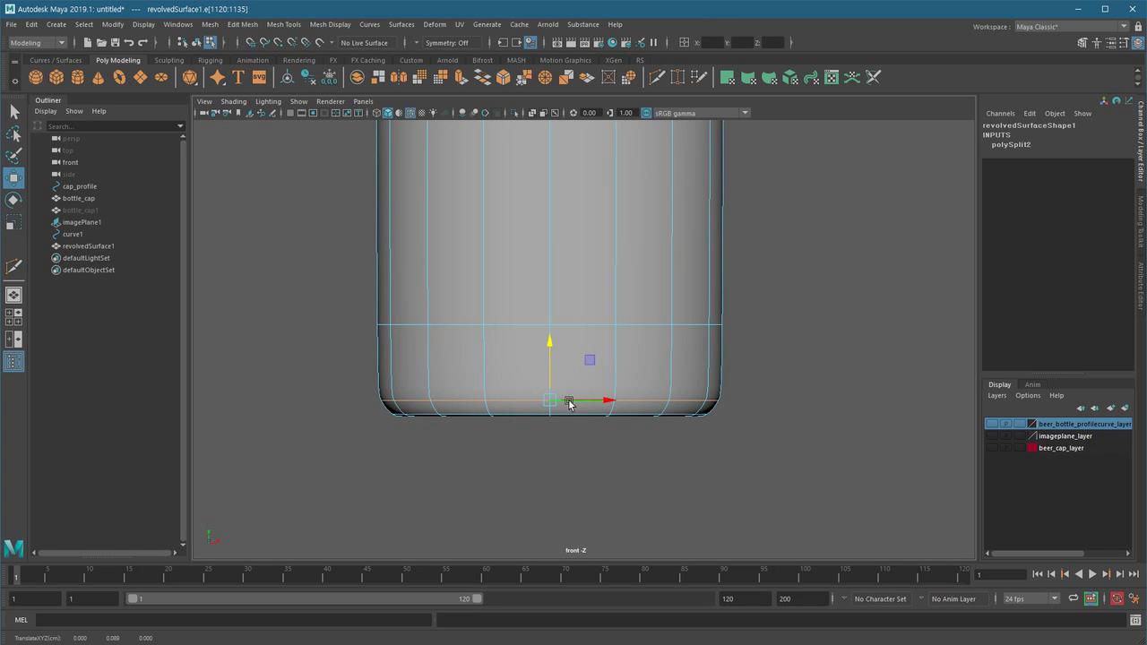
pyautogui.click(584, 464)
pyautogui.press('1')
# Try lowering the edge loop at the top of the bottom chamfer, then reselect the middle chamfer loop
pyautogui.click(502, 384)
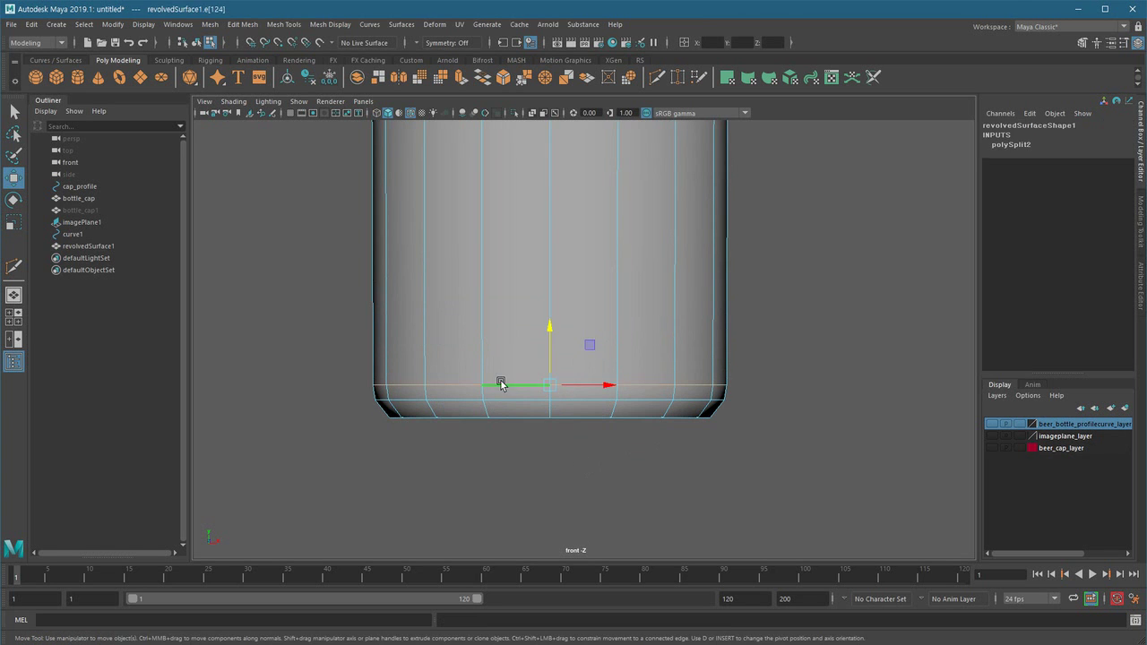
pyautogui.moveTo(550, 328)
pyautogui.mouseDown()
pyautogui.moveTo(550, 313)
pyautogui.moveTo(554, 344)
pyautogui.mouseUp()
pyautogui.doubleClick(460, 399)
pyautogui.keyDown('alt'); pyautogui.moveTo(570, 415); pyautogui.dragTo(563, 498, button='middle'); pyautogui.keyUp('alt')
pyautogui.keyDown('alt'); pyautogui.moveTo(563, 499); pyautogui.dragTo(571, 523, button='right'); pyautogui.keyUp('alt')
pyautogui.press('1')
pyautogui.keyDown('alt'); pyautogui.moveTo(571, 522); pyautogui.dragTo(573, 491, button='middle'); pyautogui.keyUp('alt')
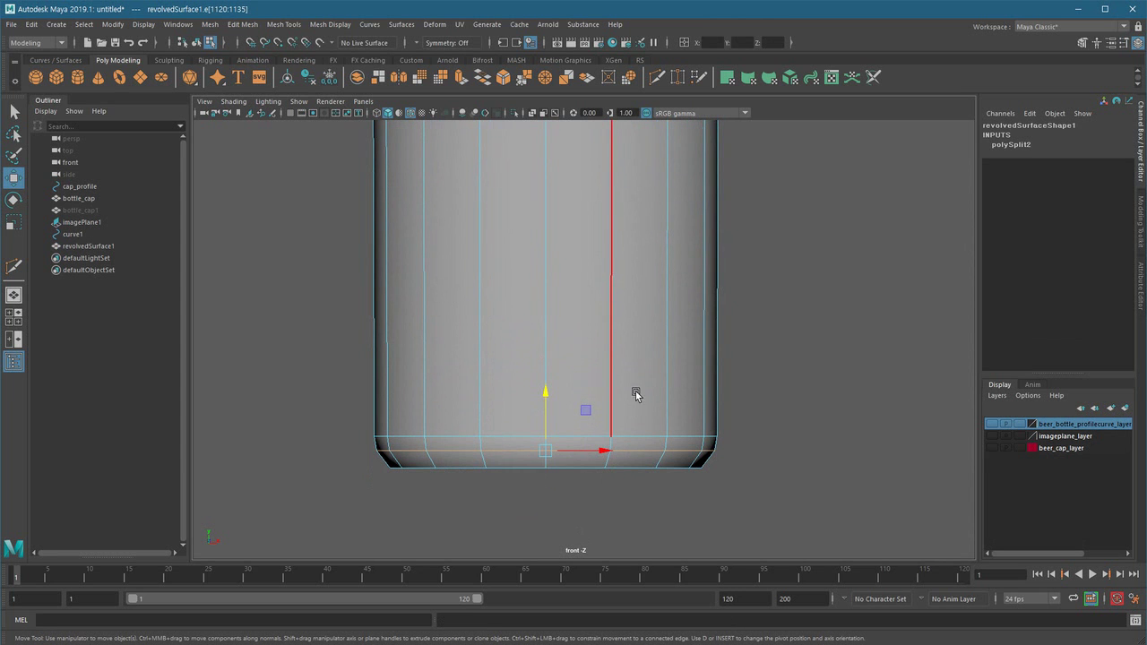
# Insert an edge loop around the bottle body a short distance above the bottom chamfer with Multi-Cut
pyautogui.keyDown('shift'); pyautogui.rightClick(547, 347); pyautogui.keyUp('shift')
pyautogui.click(481, 345)
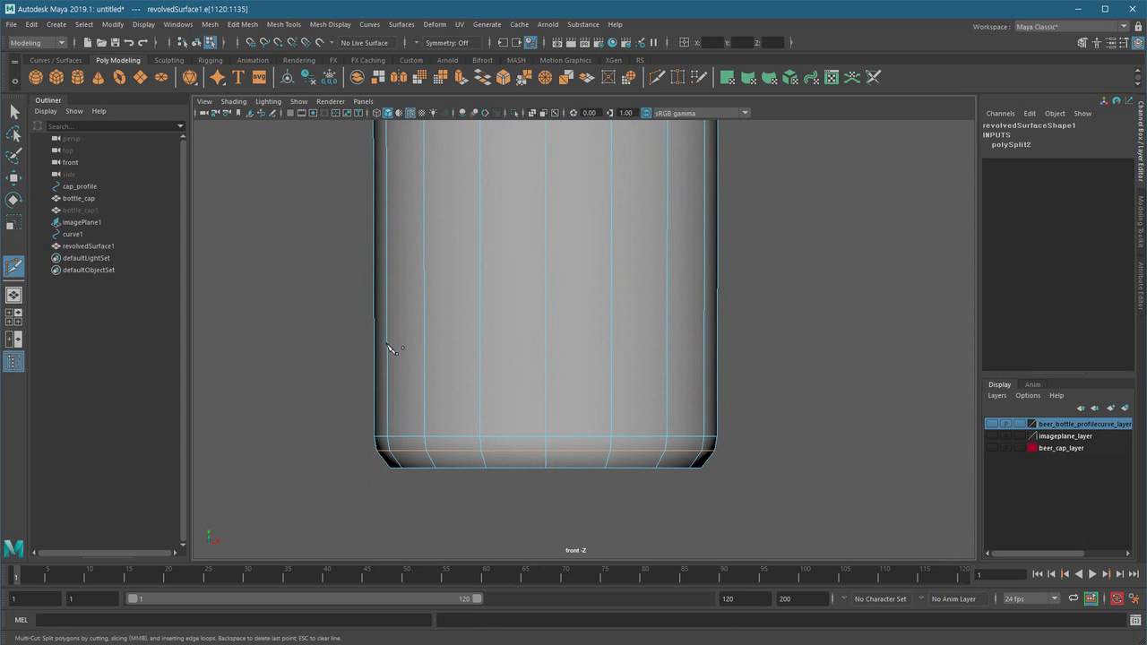
pyautogui.keyDown('ctrl'); pyautogui.click(385, 413); pyautogui.keyUp('ctrl')
pyautogui.scroll(2, 476, 505)
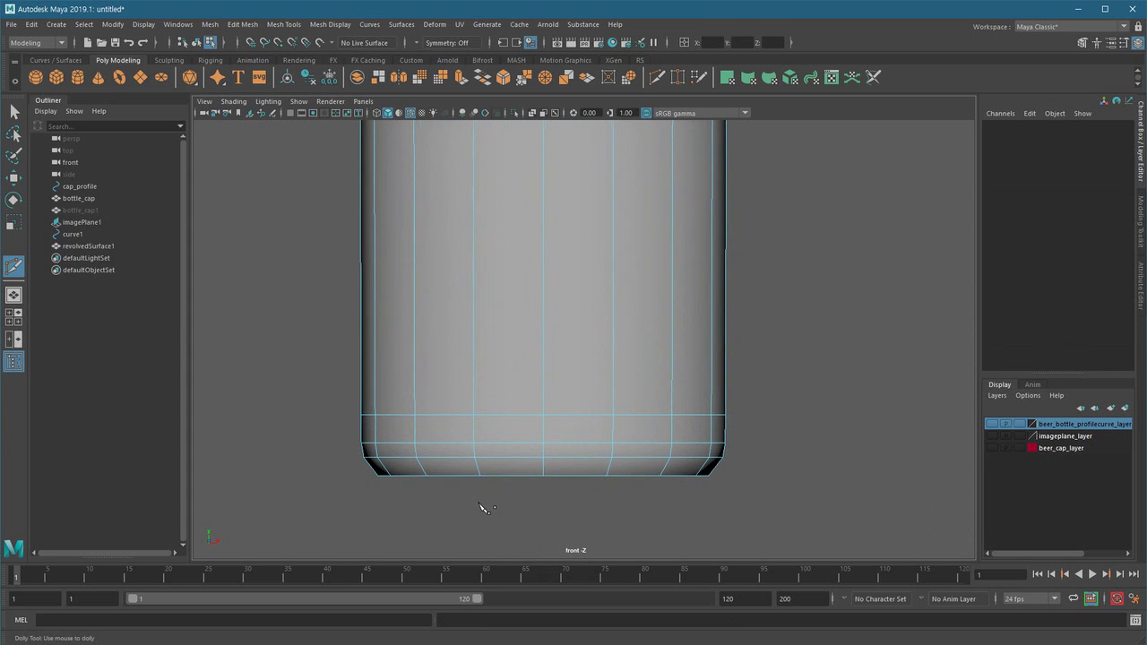
# Select the new edge loop above the bottom chamfer and move it down closer to the chamfer
pyautogui.press('w')
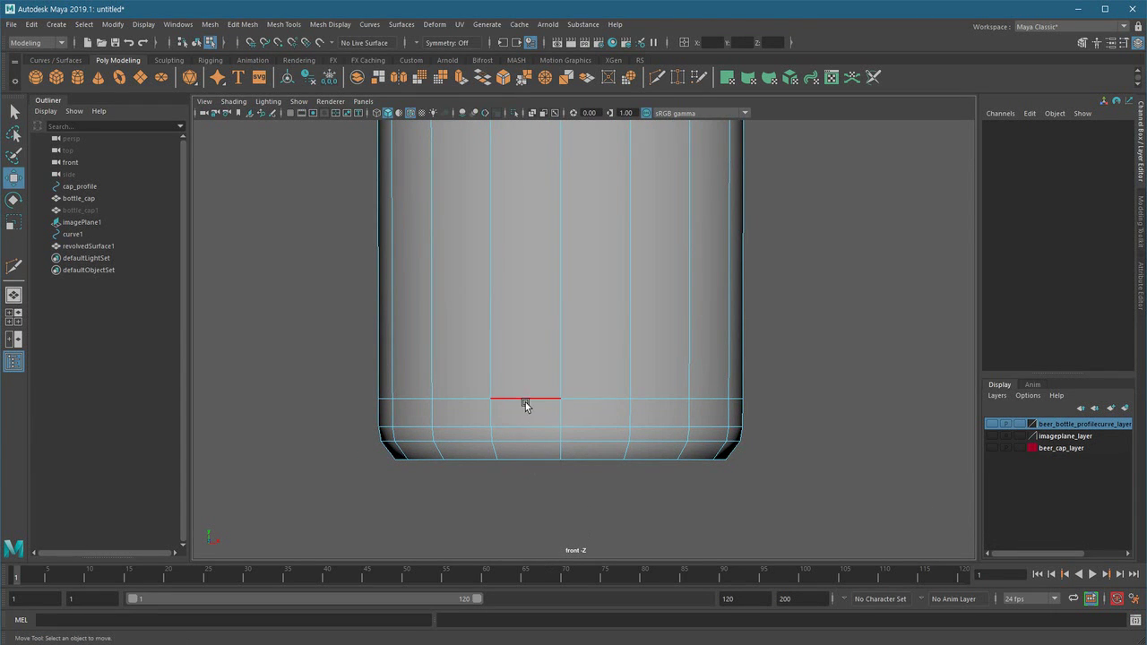
pyautogui.scroll(-2, 749, 476)
pyautogui.keyDown('alt'); pyautogui.moveTo(638, 487); pyautogui.dragTo(624, 474, button='middle'); pyautogui.keyUp('alt')
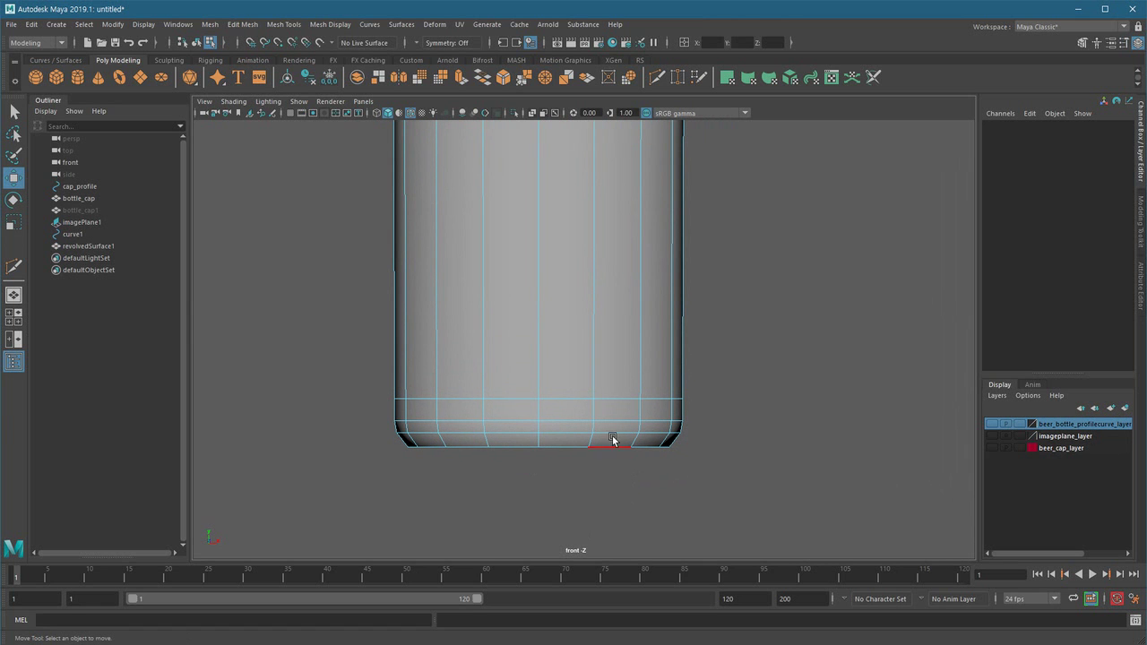
pyautogui.doubleClick(602, 399)
pyautogui.moveTo(538, 348); pyautogui.dragTo(536, 351)
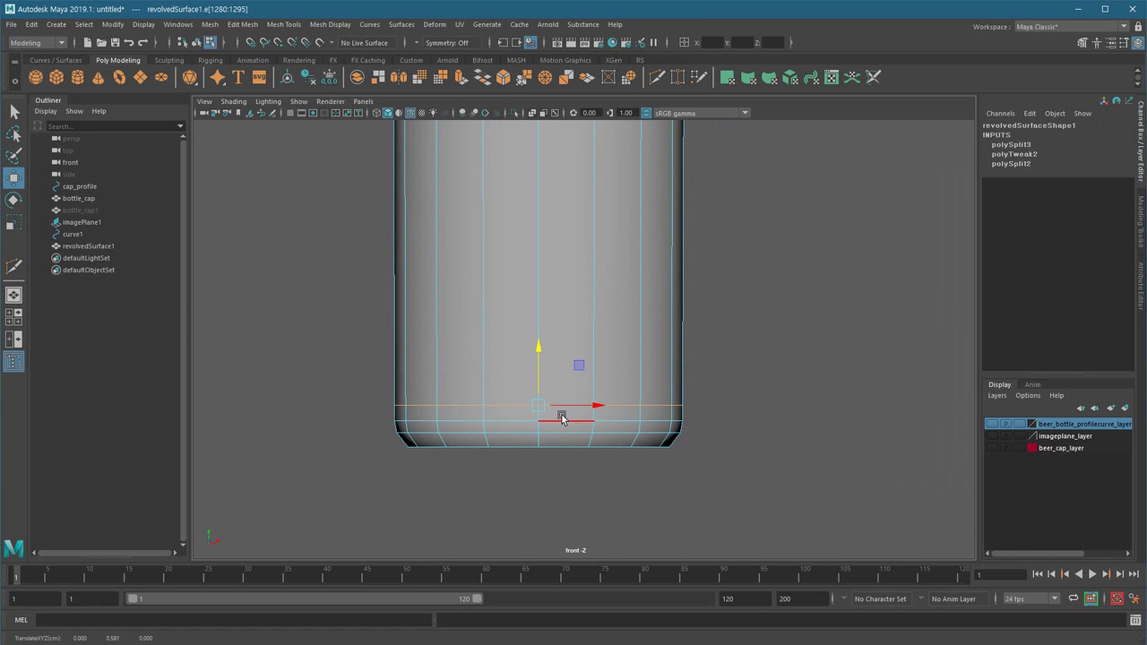
# Show the bottle in smooth preview in the perspective view, return to object mode, and deselect it
pyautogui.press('3')
pyautogui.keyDown('alt'); pyautogui.moveTo(672, 487); pyautogui.dragTo(538, 432); pyautogui.keyUp('alt')
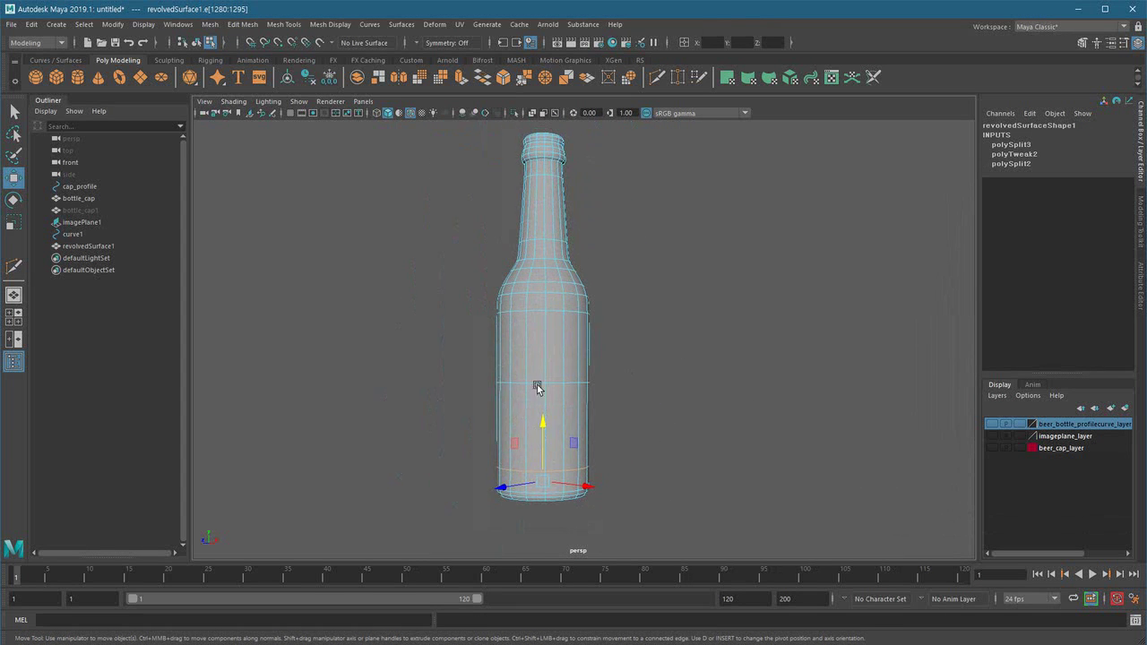
pyautogui.moveTo(538, 431); pyautogui.dragTo(726, 195, button='right')
pyautogui.click(726, 195)
pyautogui.keyDown('alt'); pyautogui.moveTo(615, 293); pyautogui.dragTo(591, 309); pyautogui.keyUp('alt')
pyautogui.scroll(-1, 573, 310)
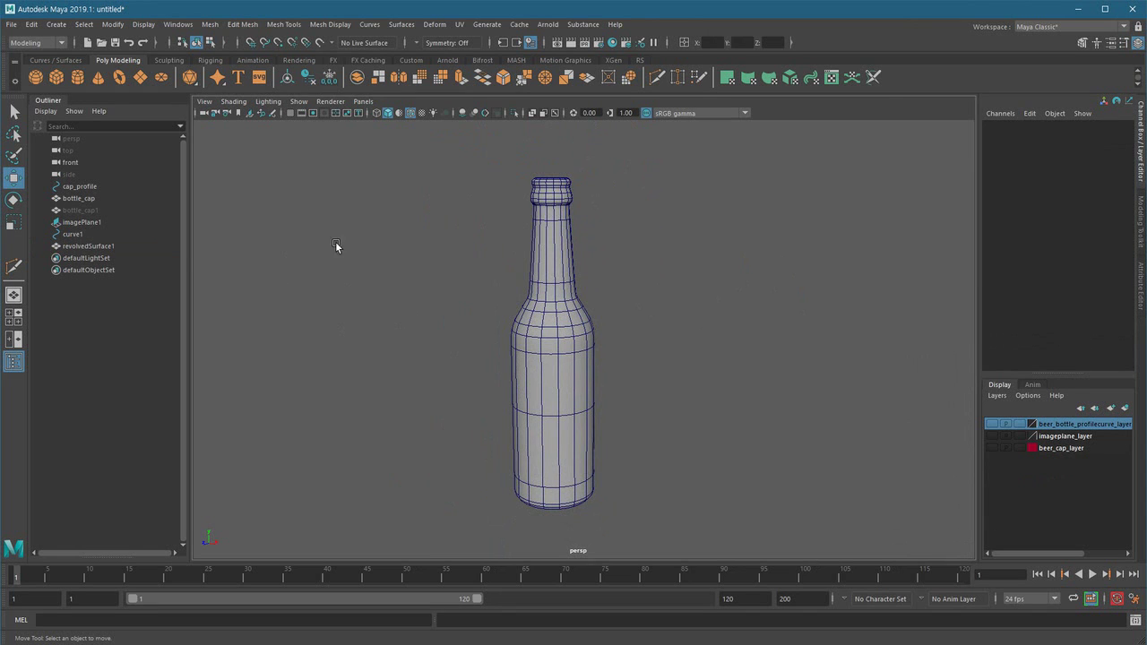
# Rename the revolved surface object as bottle
pyautogui.doubleClick(105, 249)
pyautogui.write('bottle')
pyautogui.press('Return')
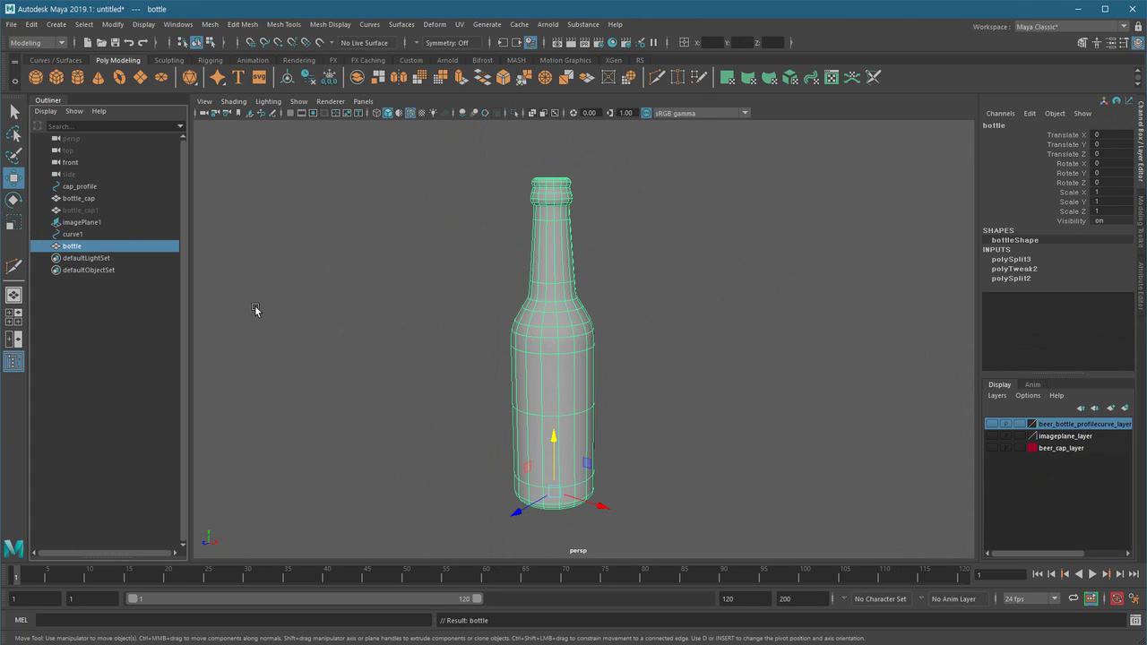
# Assign the bottle to a new display layer named bottle_layer with a brown layer colour, then deselect it
pyautogui.click(1124, 409)
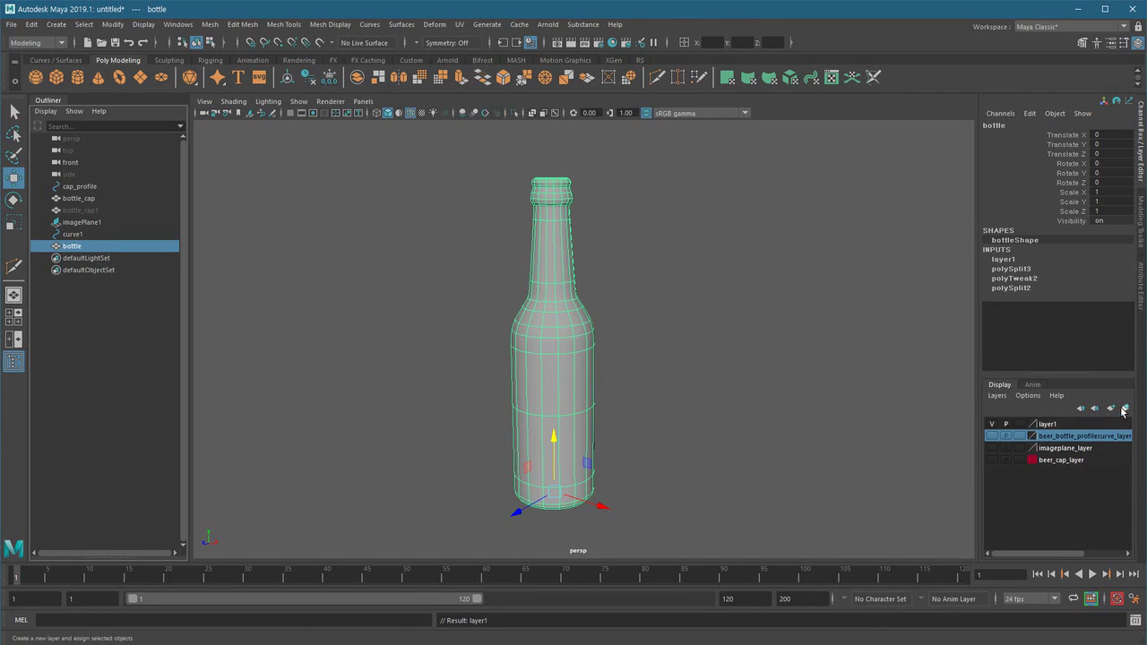
pyautogui.doubleClick(1047, 426)
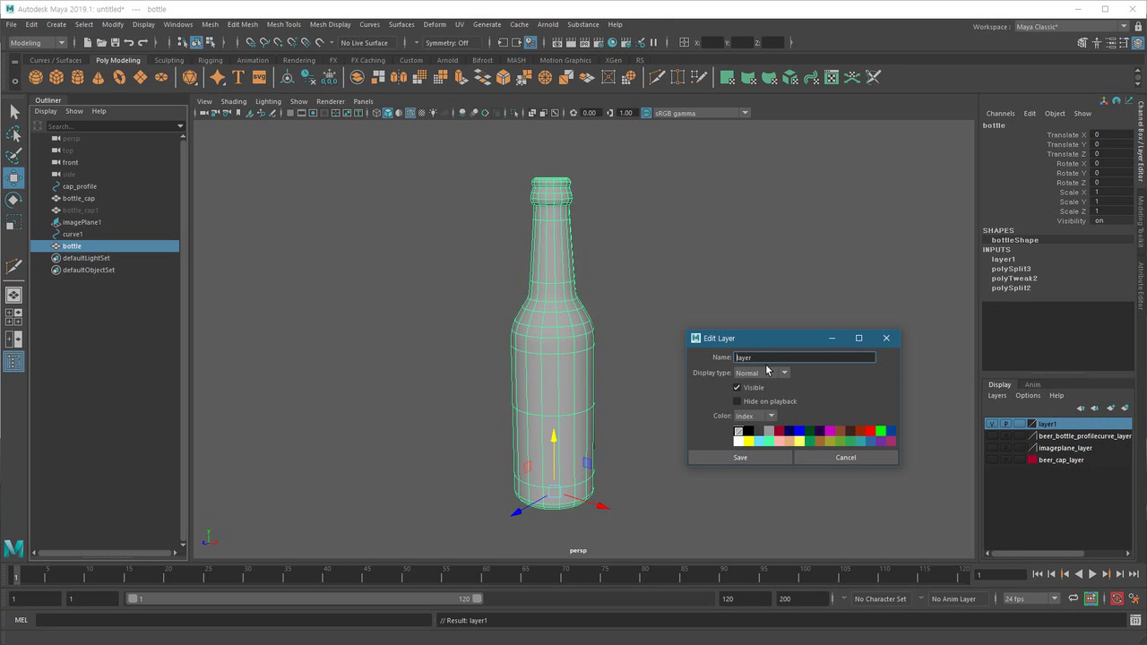
pyautogui.press('BackSpace')
pyautogui.write('bottle')
pyautogui.click(842, 433)
pyautogui.click(778, 455)
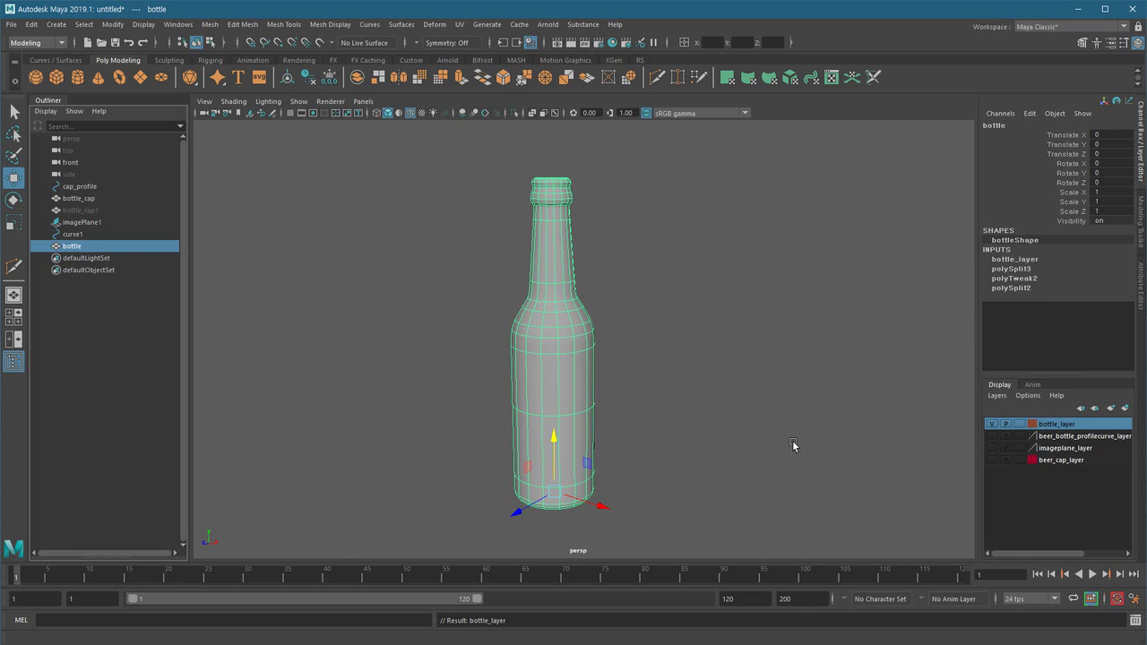
pyautogui.click(785, 455)
# Compare the smoothed bottle with and without wireframe on shaded from different angles
pyautogui.scroll(-1, 618, 382)
pyautogui.keyDown('alt'); pyautogui.moveTo(618, 382); pyautogui.dragTo(594, 392, button='middle'); pyautogui.keyUp('alt')
pyautogui.click(409, 113)
pyautogui.click(409, 113)
pyautogui.click(408, 113)
pyautogui.click(408, 112)
pyautogui.moveTo(447, 309)
pyautogui.keyDown('alt'); pyautogui.mouseDown()
pyautogui.moveTo(439, 343)
pyautogui.moveTo(526, 392)
pyautogui.moveTo(357, 328)
pyautogui.mouseUp(); pyautogui.keyUp('alt')
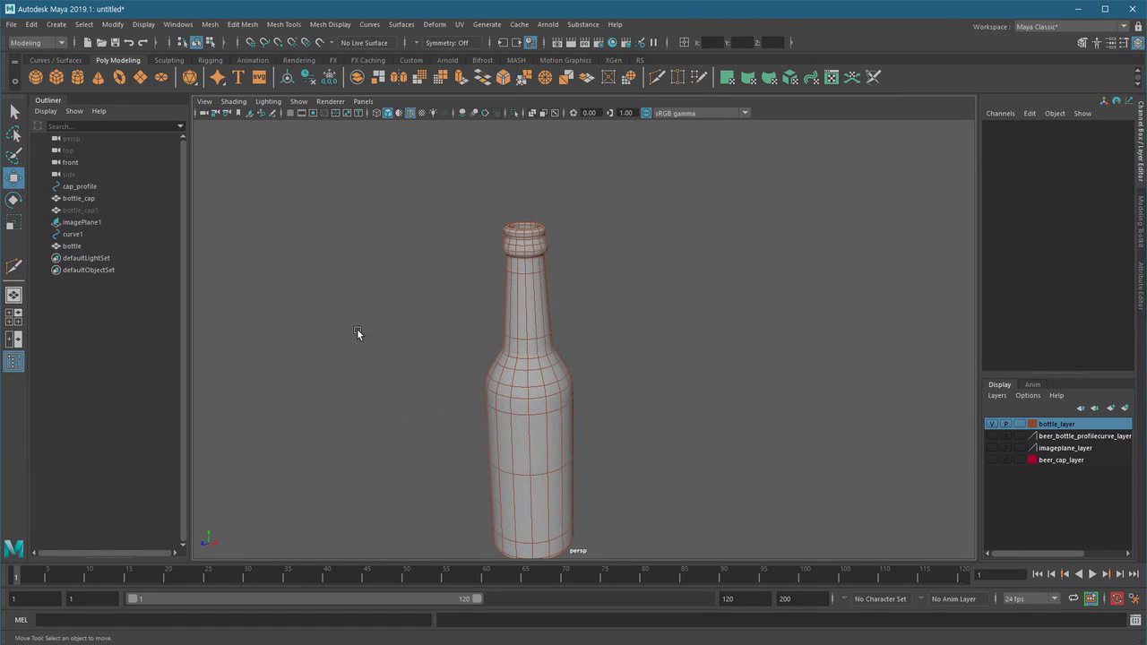
# Unhide the bottle_cap1 object and assign it to a new display layer named cap_layer with a blue layer colour
pyautogui.click(88, 211)
pyautogui.press('h')
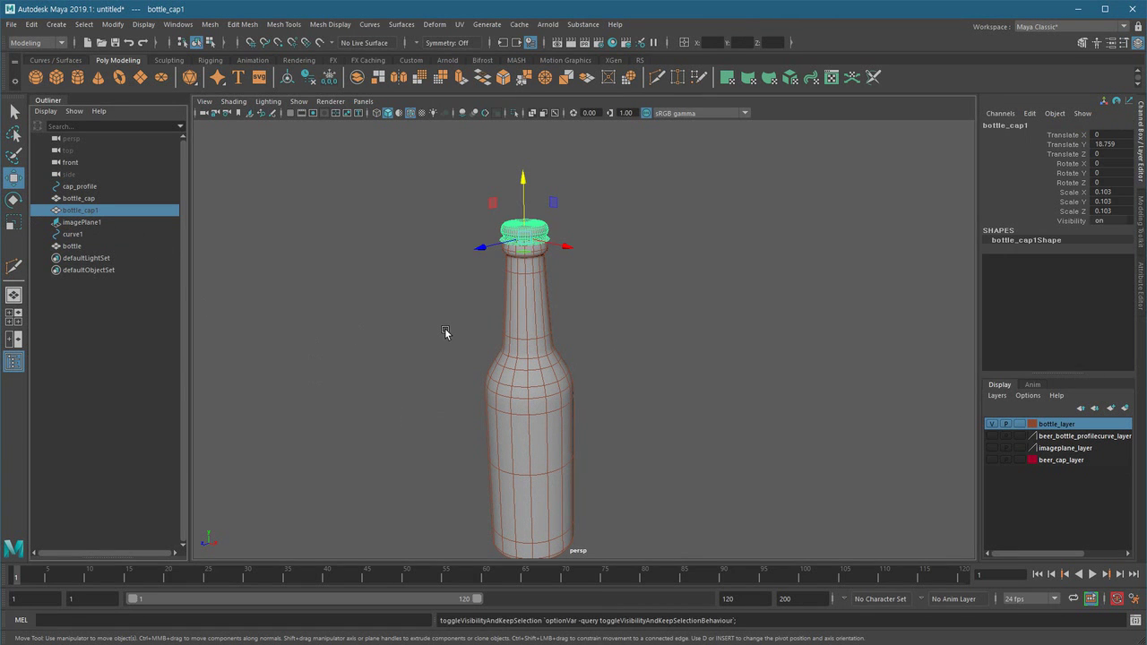
pyautogui.click(1124, 407)
pyautogui.doubleClick(1047, 423)
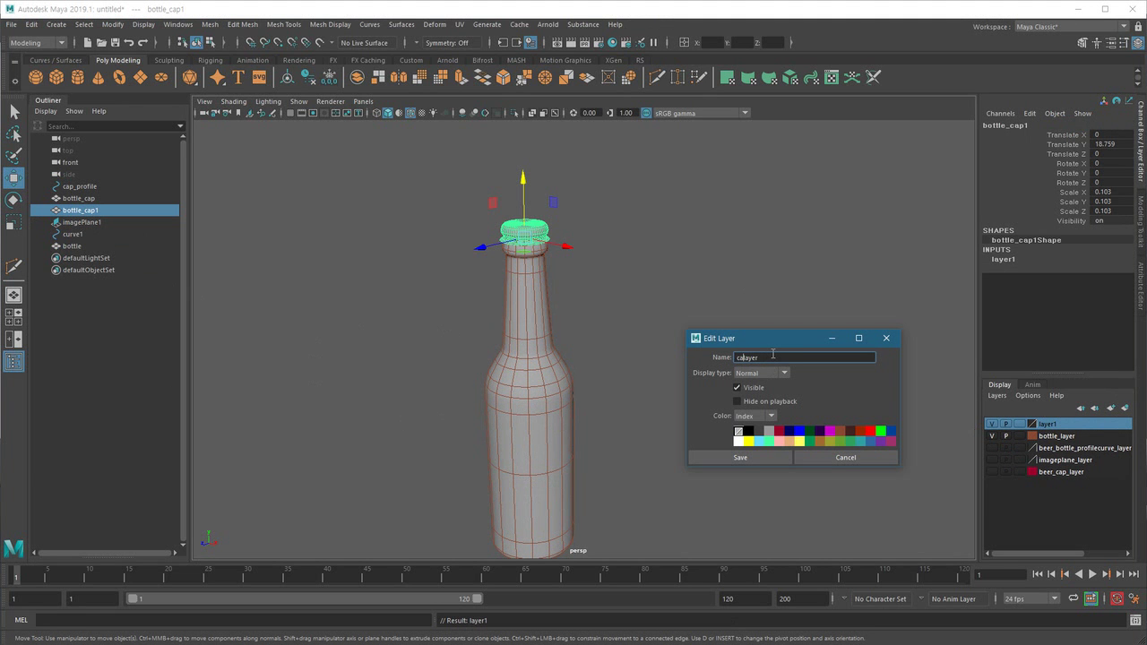
pyautogui.press('Tab')
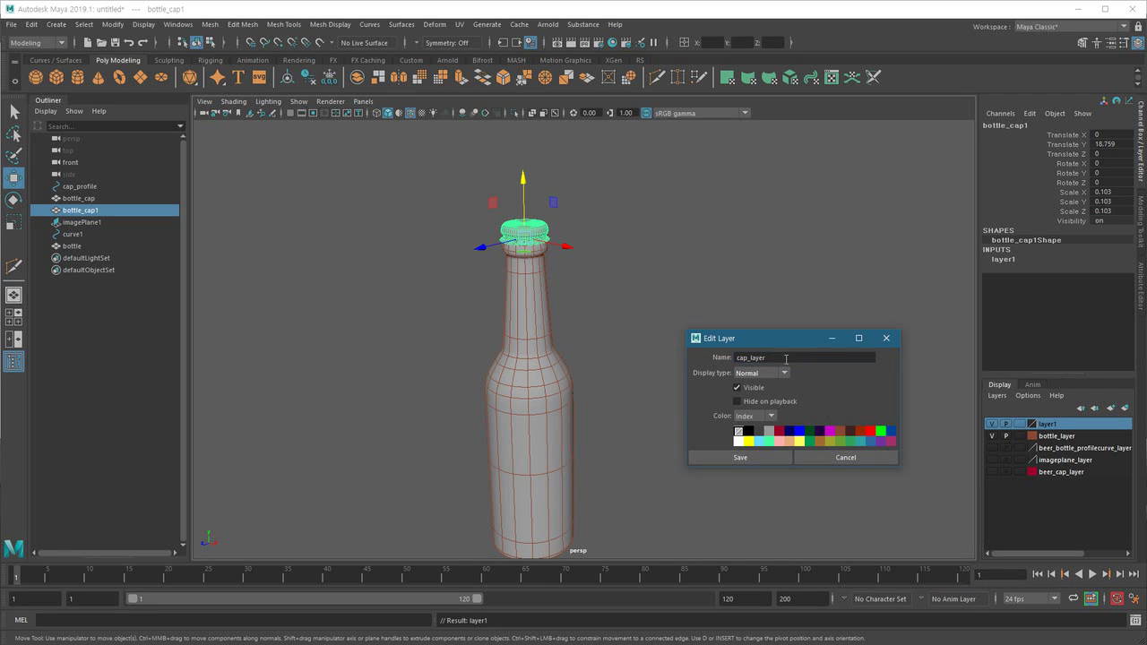
pyautogui.click(870, 441)
pyautogui.click(756, 462)
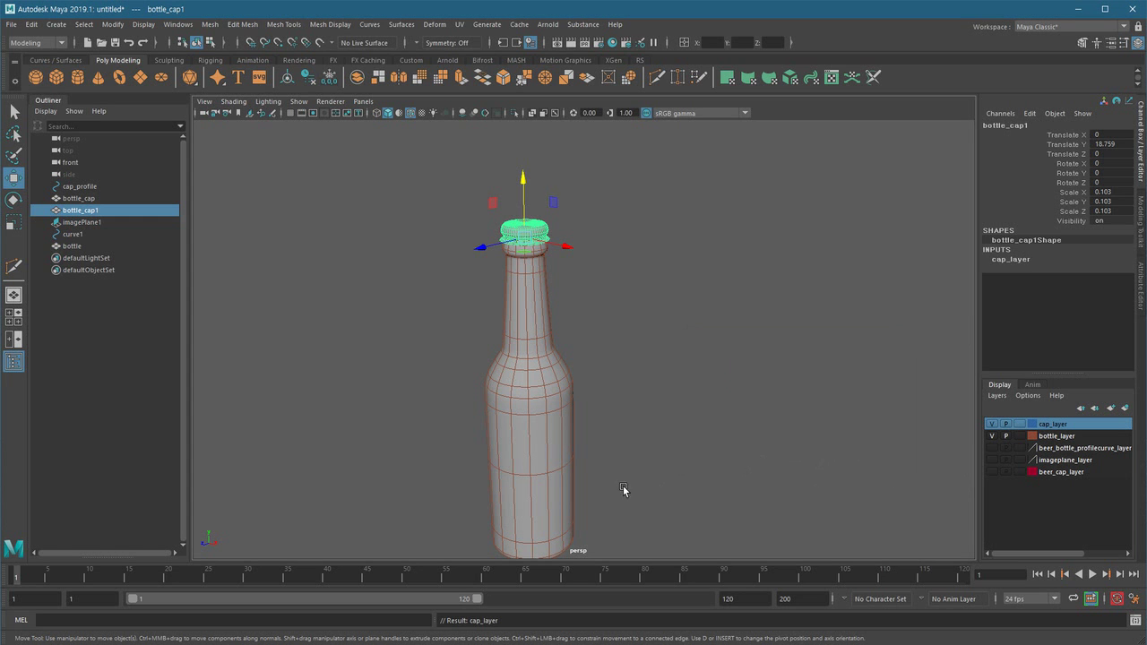
pyautogui.click(649, 402)
# Show the cap on the bottle in smooth preview, then deselect it and review the whole capped bottle
pyautogui.keyDown('alt'); pyautogui.moveTo(586, 428); pyautogui.dragTo(530, 401); pyautogui.keyUp('alt')
pyautogui.keyDown('alt'); pyautogui.moveTo(530, 401); pyautogui.dragTo(643, 440, button='right'); pyautogui.keyUp('alt')
pyautogui.keyDown('alt'); pyautogui.moveTo(644, 437); pyautogui.dragTo(677, 462, button='middle'); pyautogui.keyUp('alt')
pyautogui.keyDown('alt'); pyautogui.moveTo(506, 320); pyautogui.dragTo(657, 360, button='right'); pyautogui.keyUp('alt')
pyautogui.click(557, 165)
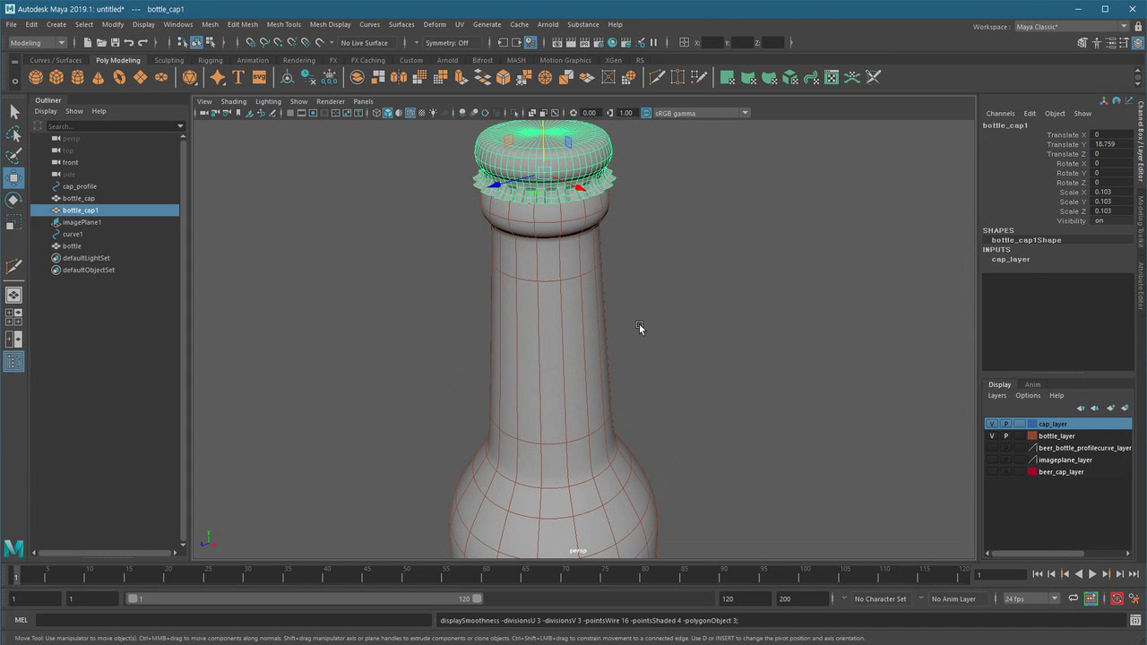
pyautogui.click(688, 396)
pyautogui.keyDown('alt'); pyautogui.moveTo(688, 396); pyautogui.dragTo(652, 461, button='right'); pyautogui.keyUp('alt')
pyautogui.keyDown('alt'); pyautogui.moveTo(653, 460); pyautogui.dragTo(601, 444); pyautogui.keyUp('alt')
pyautogui.keyDown('alt'); pyautogui.moveTo(601, 444); pyautogui.dragTo(654, 459, button='right'); pyautogui.keyUp('alt')
pyautogui.keyDown('alt'); pyautogui.moveTo(654, 459); pyautogui.dragTo(702, 457, button='middle'); pyautogui.keyUp('alt')
pyautogui.keyDown('alt'); pyautogui.moveTo(652, 450); pyautogui.dragTo(676, 437, button='right'); pyautogui.keyUp('alt')
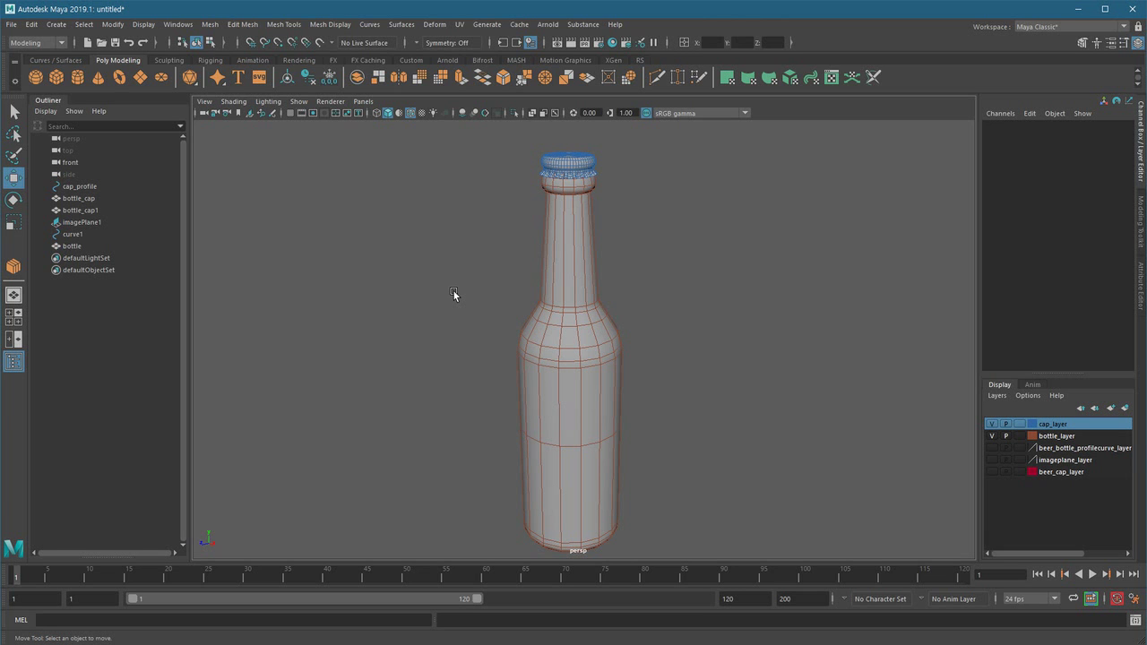
# Check curve1 in wireframe display, rename it as bottle_profile_curve, and return to shaded display
pyautogui.click(80, 235)
pyautogui.press('4')
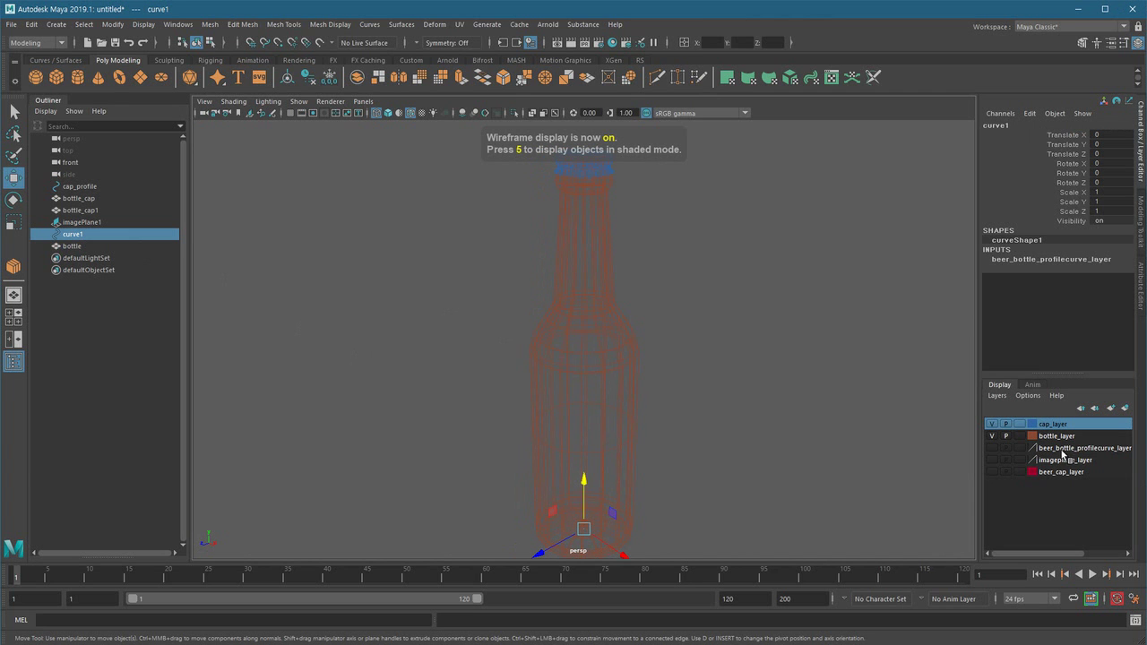
pyautogui.click(991, 448)
pyautogui.click(991, 449)
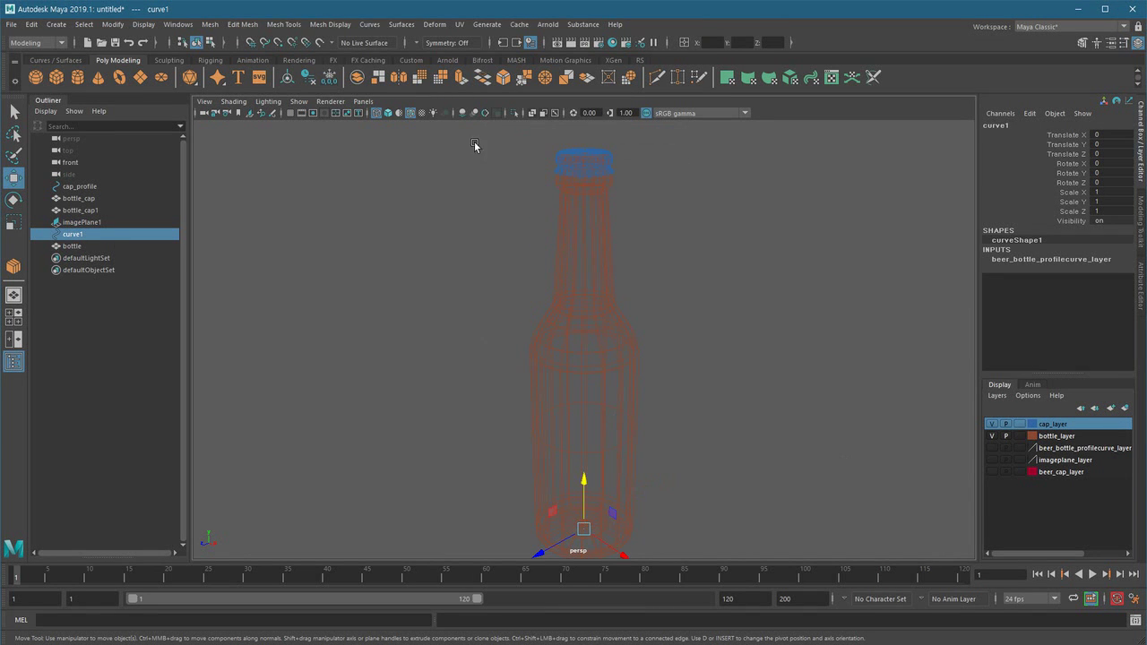
pyautogui.doubleClick(79, 235)
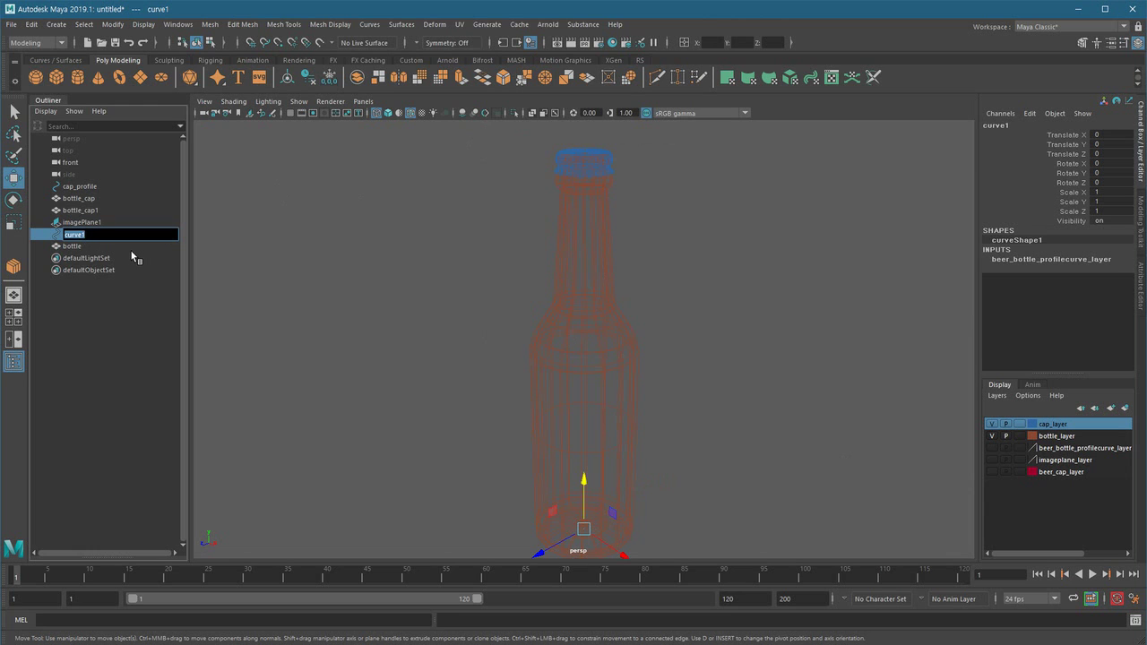
pyautogui.write('bottle_profile_curve')
pyautogui.press('Return')
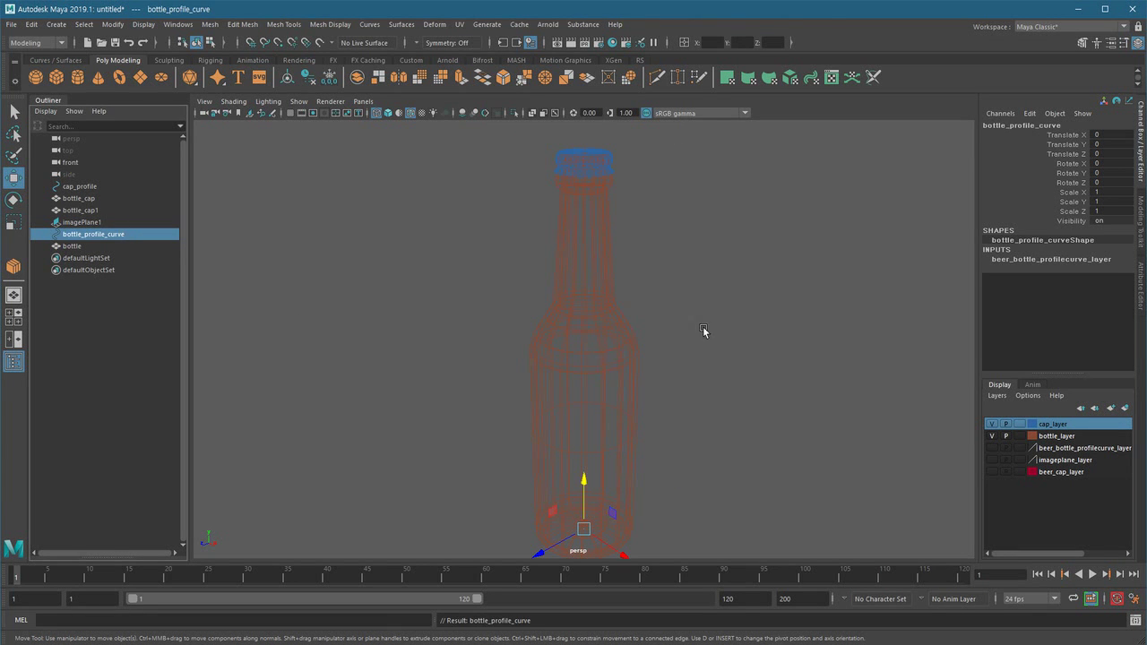
pyautogui.click(668, 338)
pyautogui.press('5')
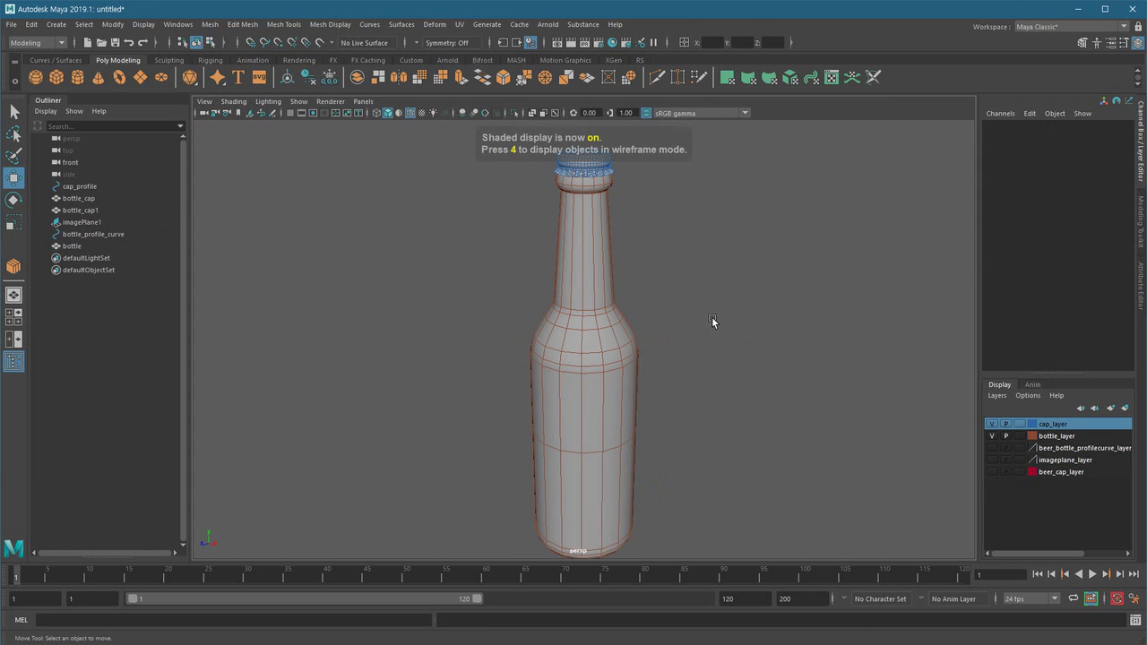
# Group the bottle and its cap, rename the group as beer_bottle, and deselect it
pyautogui.click(606, 175)
pyautogui.keyDown('shift'); pyautogui.click(589, 260); pyautogui.keyUp('shift')
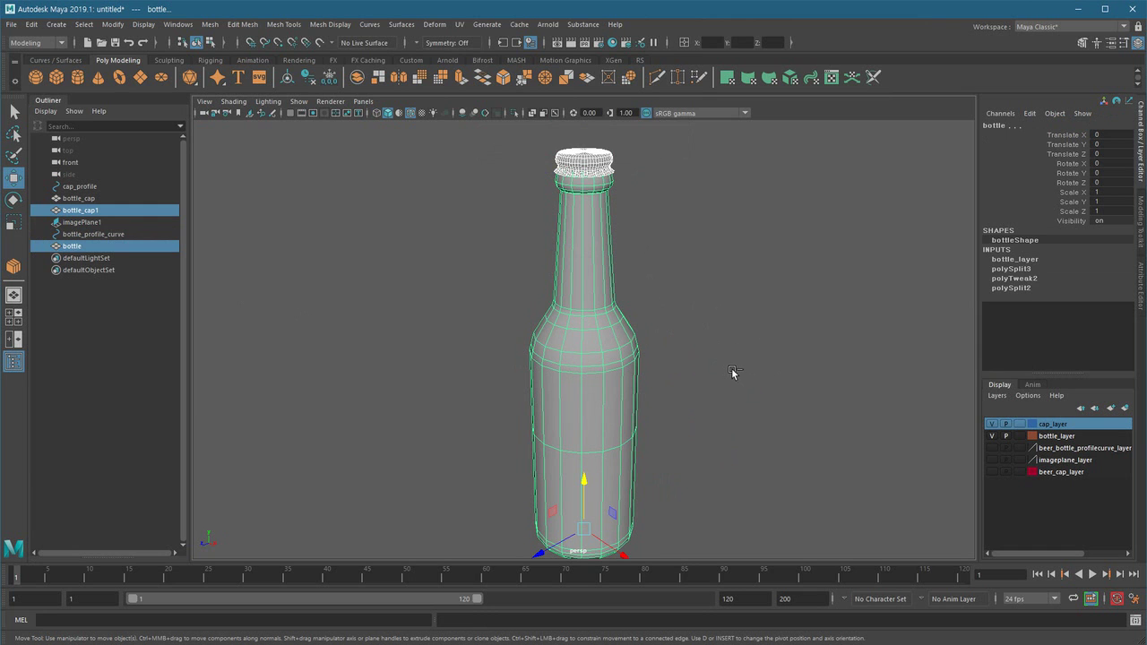
pyautogui.hotkey('ctrl', 'g')
pyautogui.doubleClick(76, 234)
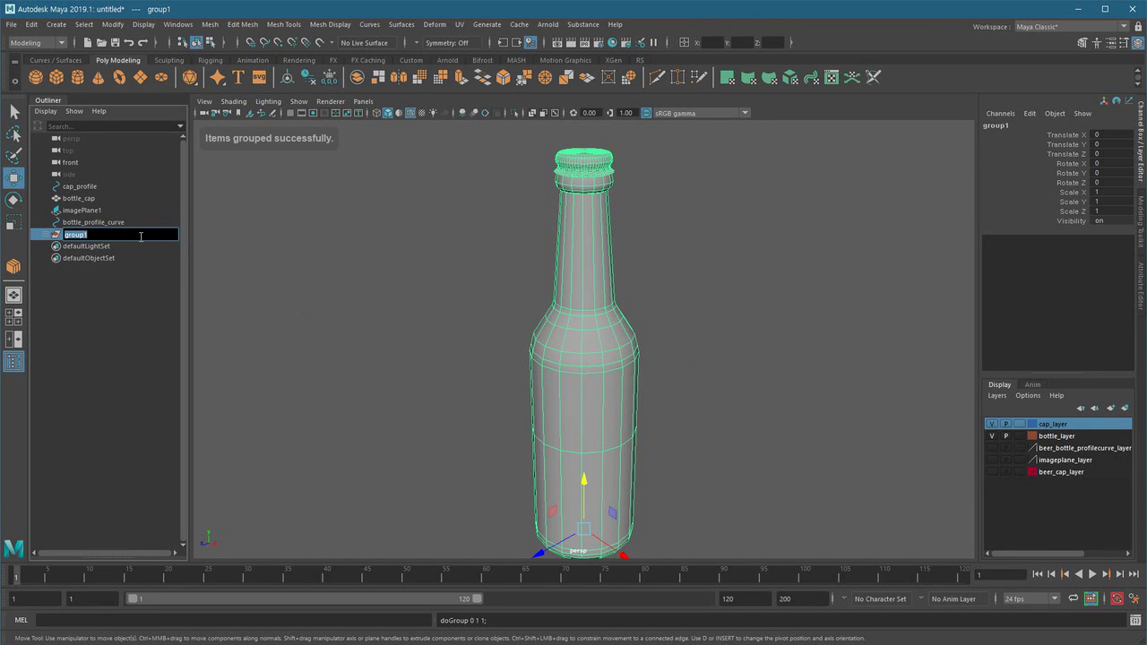
pyautogui.write('beer_bottle')
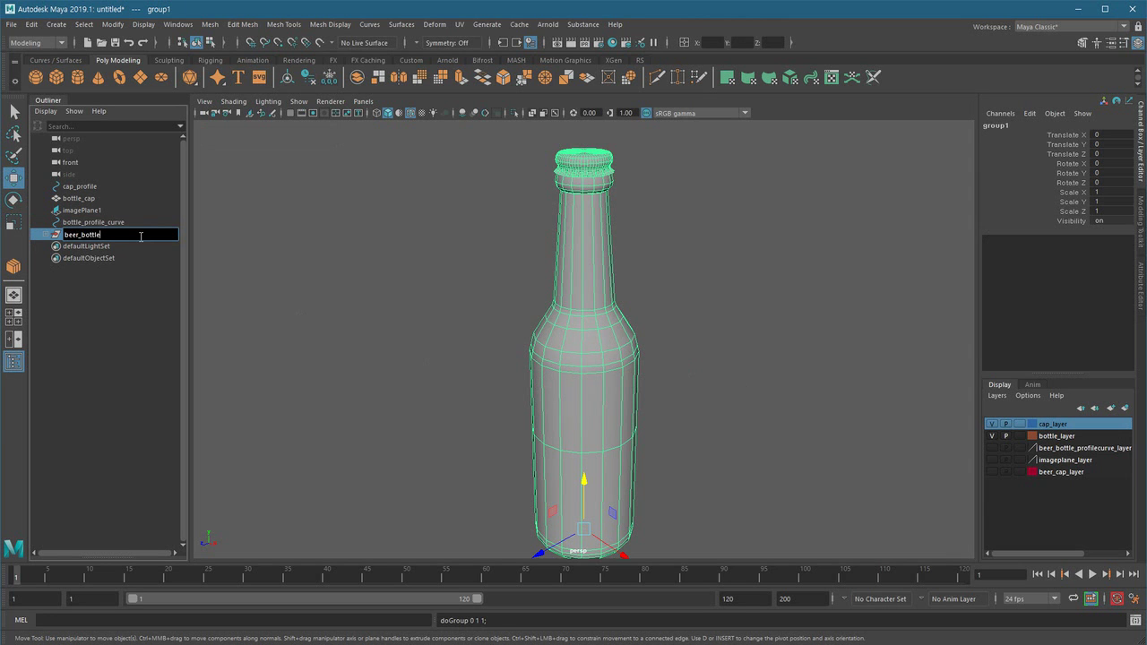
pyautogui.press('Return')
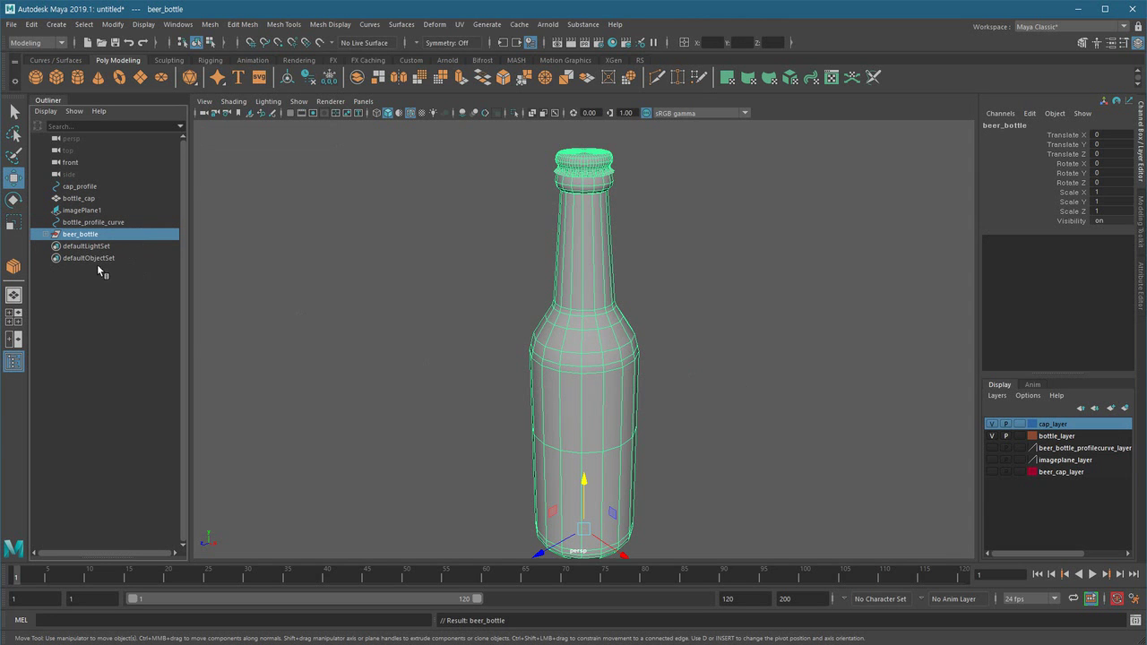
pyautogui.click(333, 320)
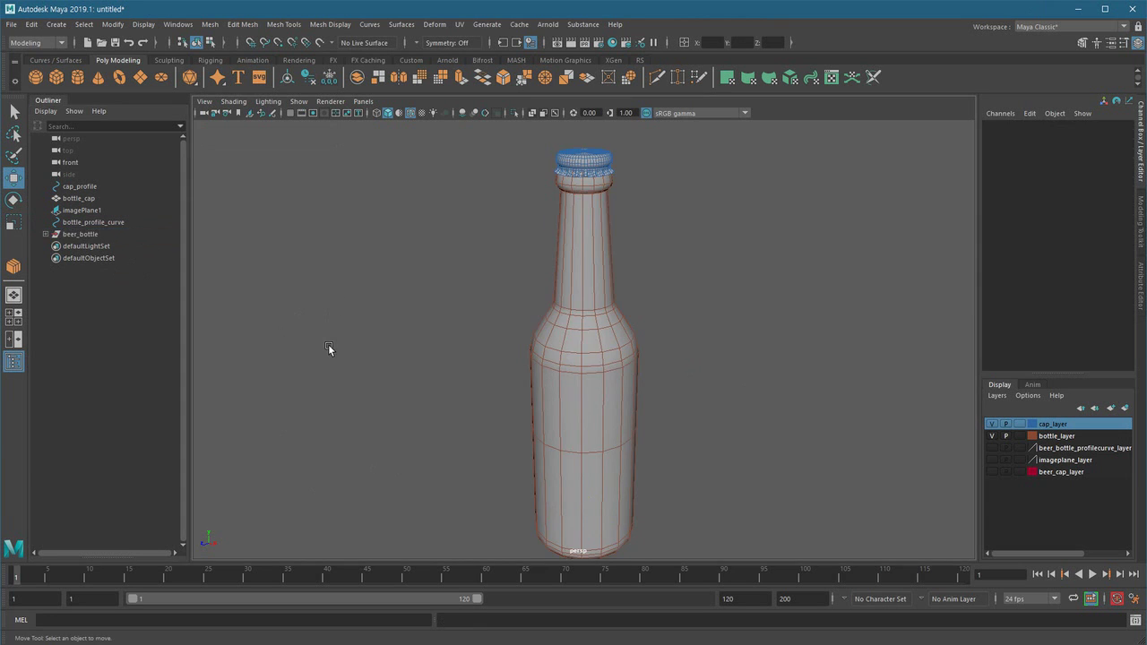
# In the top view, duplicate the beer_bottle group seven times to form two rows of three with one bottle at each end
pyautogui.click(83, 235)
pyautogui.keyDown('alt'); pyautogui.moveTo(336, 390); pyautogui.dragTo(449, 435); pyautogui.keyUp('alt')
pyautogui.keyDown('alt'); pyautogui.moveTo(449, 435); pyautogui.dragTo(493, 460, button='right'); pyautogui.keyUp('alt')
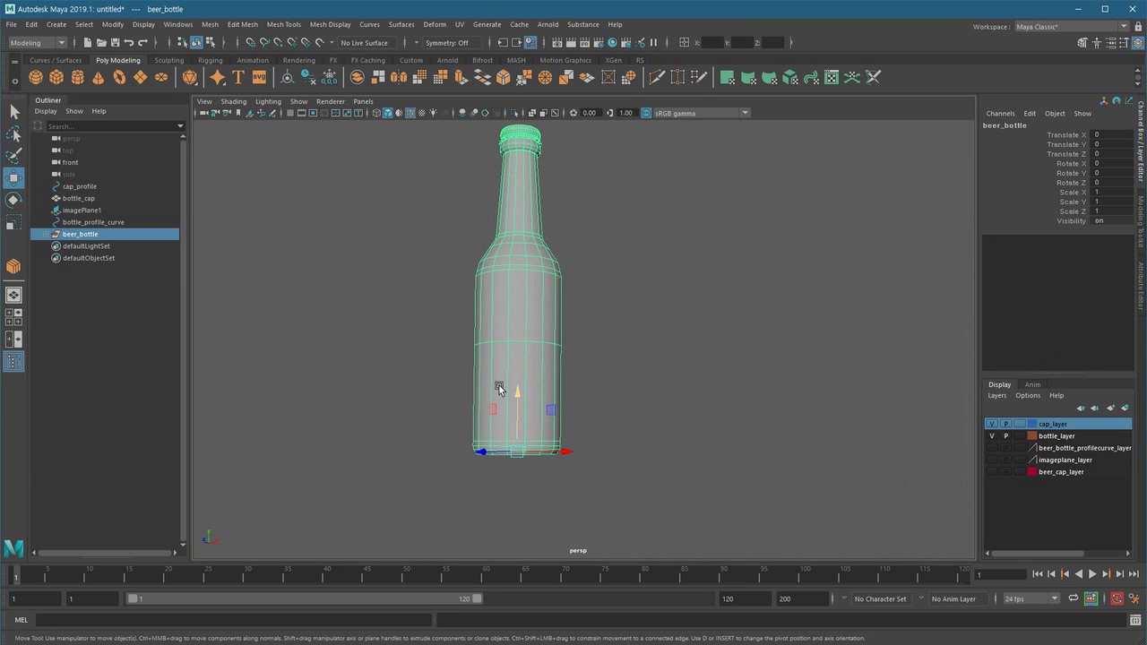
pyautogui.keyDown('alt'); pyautogui.moveTo(581, 409); pyautogui.dragTo(526, 484); pyautogui.keyUp('alt')
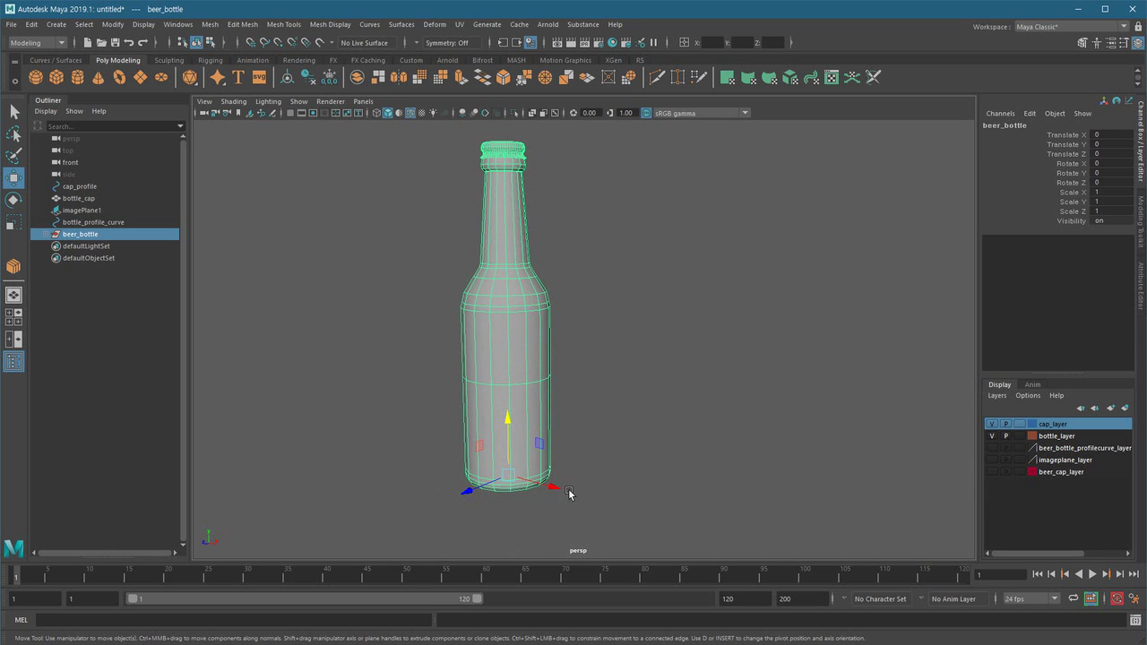
pyautogui.keyDown('alt'); pyautogui.moveTo(648, 475); pyautogui.dragTo(575, 478); pyautogui.keyUp('alt')
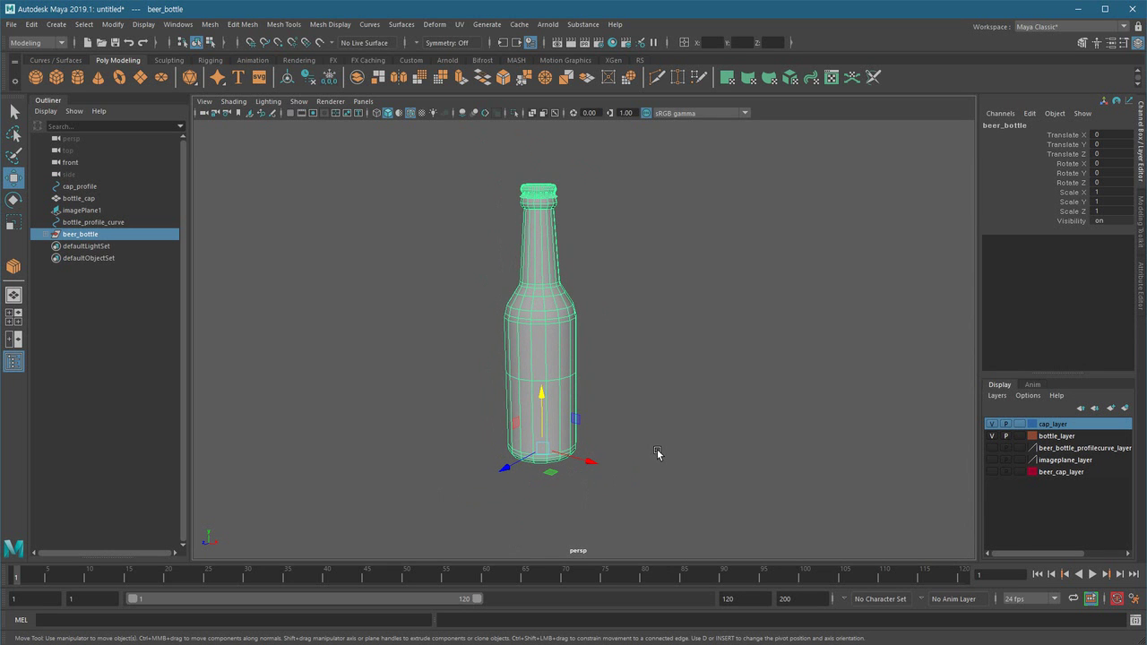
pyautogui.press('space')
pyautogui.moveTo(604, 453); pyautogui.dragTo(354, 459)
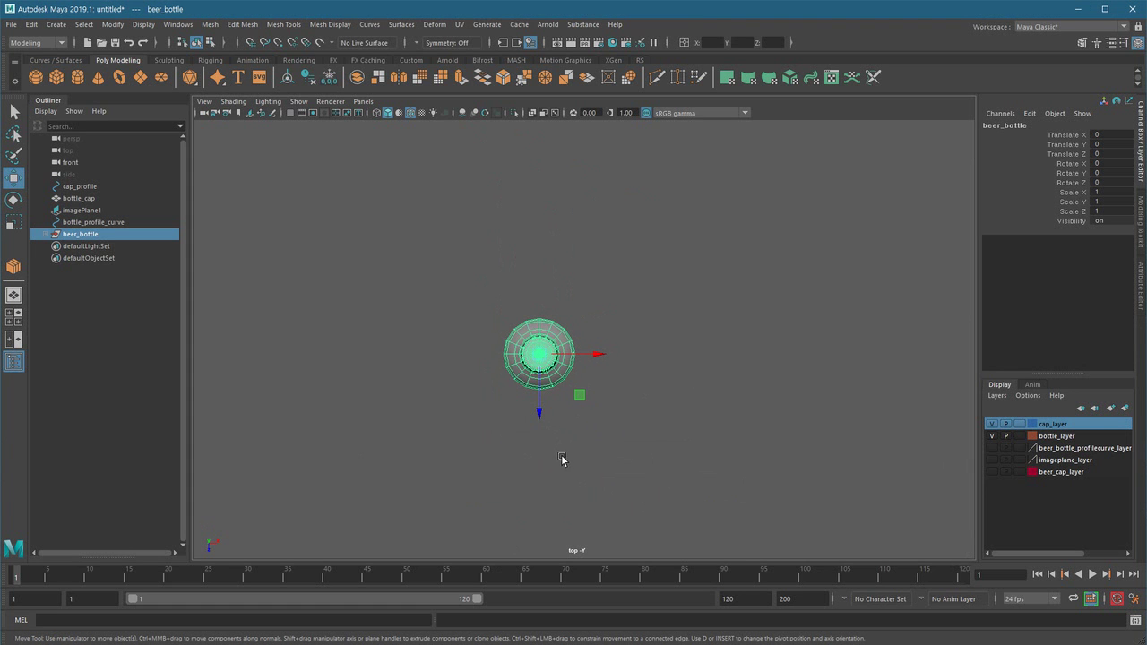
pyautogui.keyDown('shift'); pyautogui.moveTo(538, 410); pyautogui.dragTo(539, 329); pyautogui.keyUp('shift')
pyautogui.moveTo(595, 279)
pyautogui.keyDown('shift'); pyautogui.mouseDown()
pyautogui.moveTo(670, 282)
pyautogui.moveTo(511, 299)
pyautogui.mouseUp(); pyautogui.keyUp('shift')
pyautogui.keyDown('shift'); pyautogui.moveTo(461, 325); pyautogui.dragTo(466, 419); pyautogui.keyUp('shift')
pyautogui.moveTo(517, 355)
pyautogui.keyDown('shift'); pyautogui.mouseDown()
pyautogui.moveTo(683, 362)
pyautogui.moveTo(443, 358)
pyautogui.mouseUp(); pyautogui.keyUp('shift')
pyautogui.moveTo(385, 402); pyautogui.dragTo(387, 368)
pyautogui.keyDown('shift'); pyautogui.moveTo(439, 325); pyautogui.dragTo(745, 326); pyautogui.keyUp('shift')
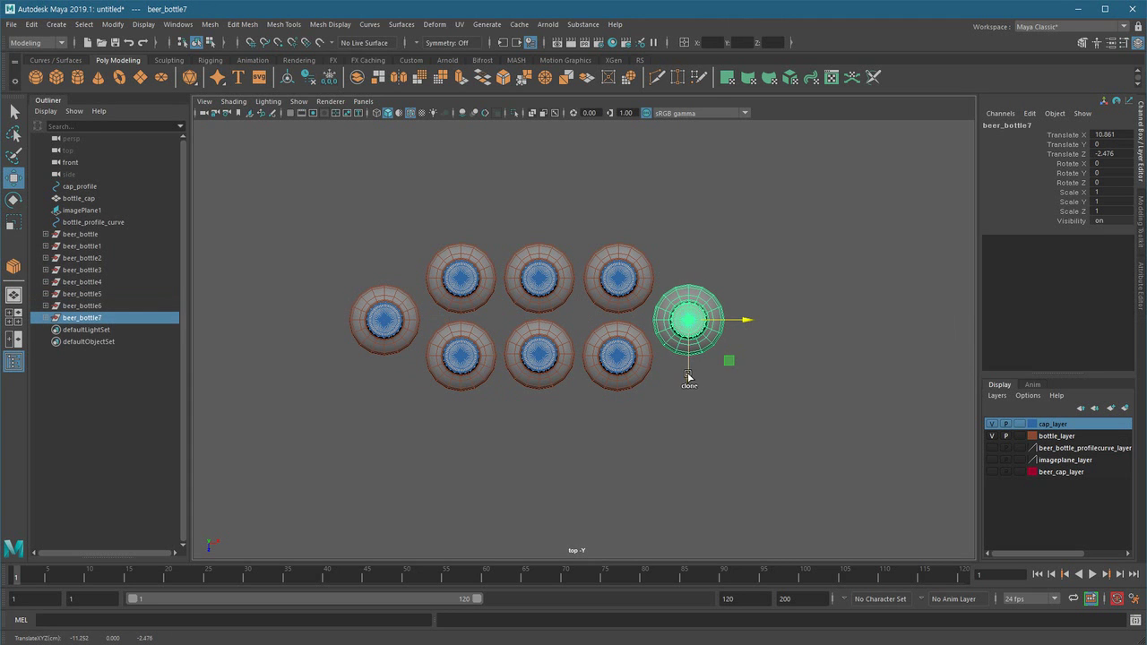
# Duplicate three more bottles behind the arrangement, one near each end and one near the middle, and return to the perspective view
pyautogui.keyDown('shift'); pyautogui.moveTo(690, 376); pyautogui.dragTo(690, 277); pyautogui.keyUp('shift')
pyautogui.moveTo(750, 221)
pyautogui.keyDown('shift'); pyautogui.mouseDown()
pyautogui.moveTo(477, 221)
pyautogui.moveTo(643, 221)
pyautogui.mouseUp(); pyautogui.keyUp('shift')
pyautogui.moveTo(582, 266); pyautogui.dragTo(573, 258)
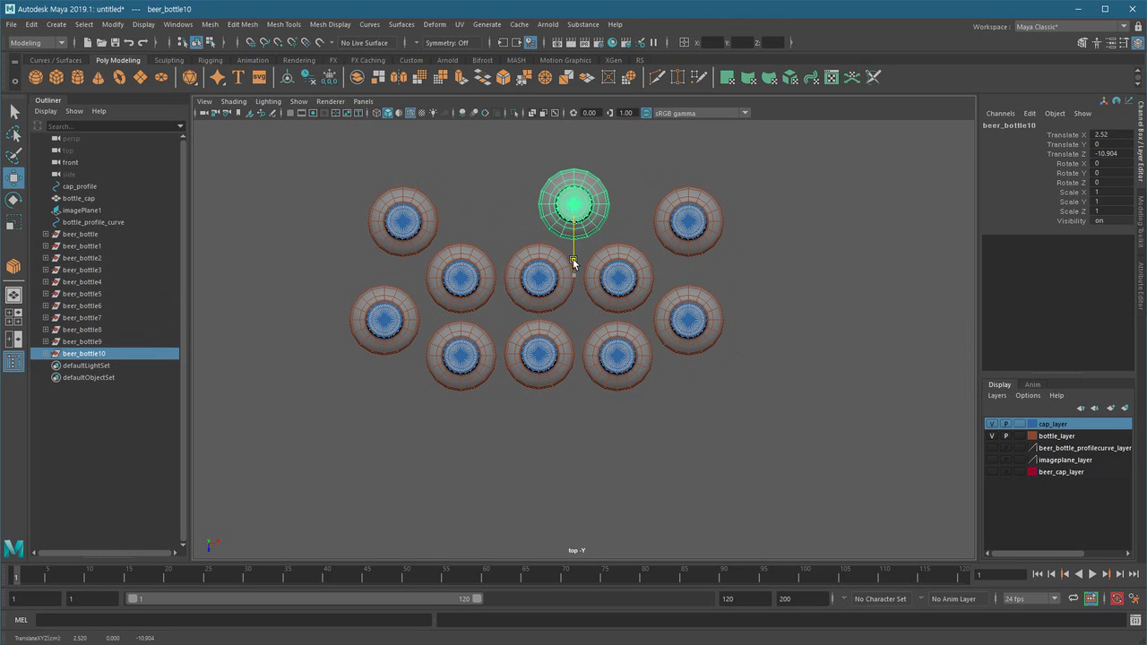
pyautogui.click(737, 385)
pyautogui.press('space')
pyautogui.keyDown('alt'); pyautogui.moveTo(641, 329); pyautogui.dragTo(641, 434); pyautogui.keyUp('alt')
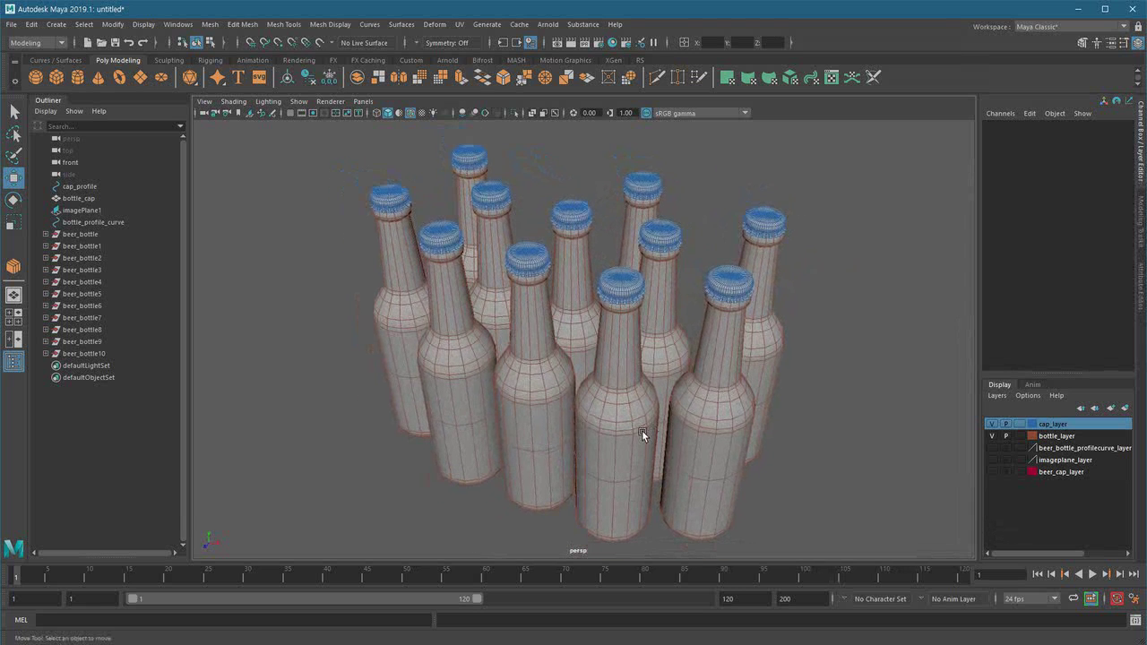
# Create a polygon plane under the bottles with a width and height of 200
pyautogui.keyDown('shift'); pyautogui.moveTo(846, 236); pyautogui.dragTo(778, 224, button='right'); pyautogui.keyUp('shift')
pyautogui.click(1017, 260)
pyautogui.click(1120, 268)
pyautogui.click(1124, 278)
pyautogui.write('200')
pyautogui.press('Return')
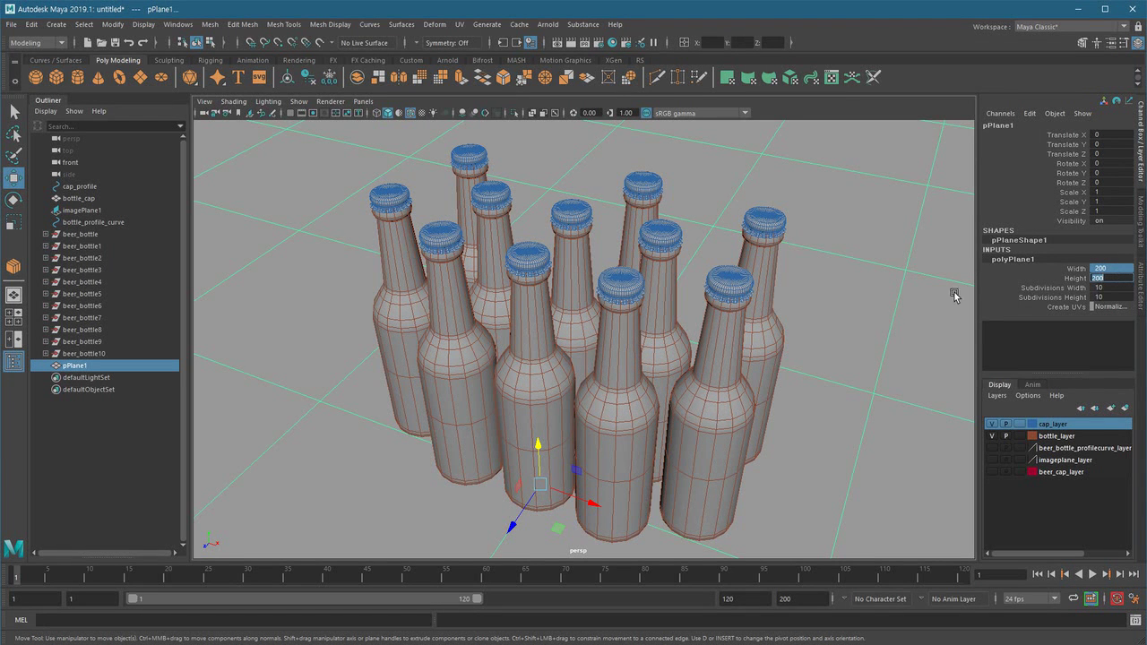
# Rename the plane under the bottles as ground and deselect it
pyautogui.keyDown('alt'); pyautogui.moveTo(674, 391); pyautogui.dragTo(568, 408, button='right'); pyautogui.keyUp('alt')
pyautogui.keyDown('alt'); pyautogui.moveTo(568, 408); pyautogui.dragTo(544, 394); pyautogui.keyUp('alt')
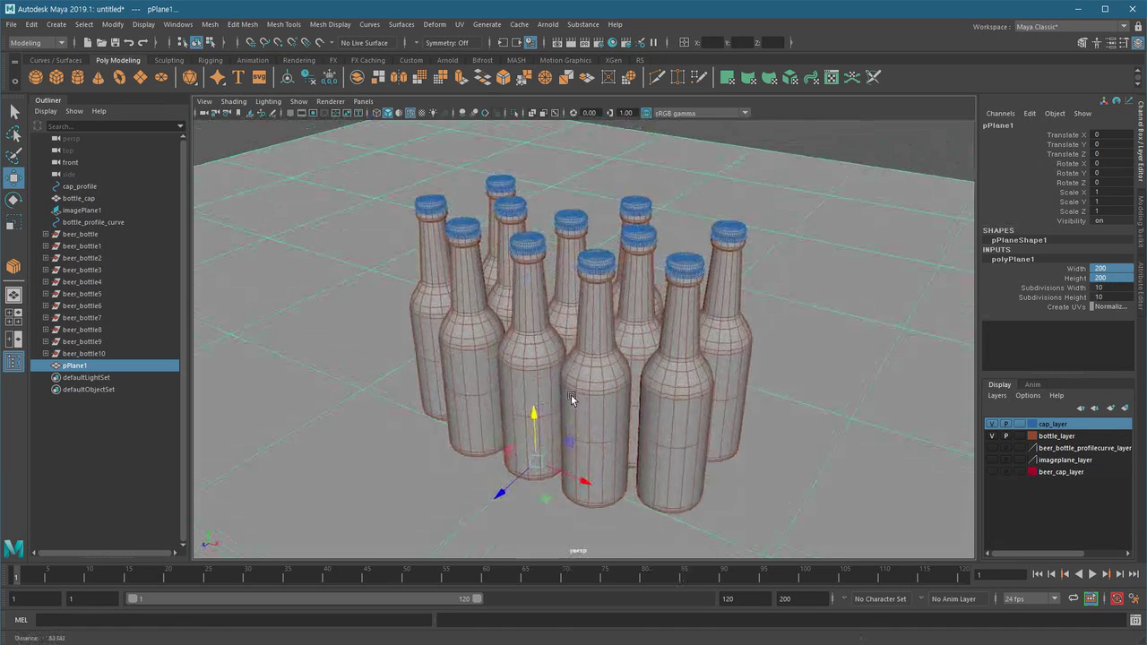
pyautogui.keyDown('alt'); pyautogui.moveTo(544, 395); pyautogui.dragTo(664, 400, button='right'); pyautogui.keyUp('alt')
pyautogui.keyDown('alt'); pyautogui.moveTo(664, 399); pyautogui.dragTo(628, 384, button='middle'); pyautogui.keyUp('alt')
pyautogui.keyDown('alt'); pyautogui.moveTo(628, 383); pyautogui.dragTo(606, 385, button='right'); pyautogui.keyUp('alt')
pyautogui.keyDown('alt'); pyautogui.moveTo(606, 384); pyautogui.dragTo(614, 380); pyautogui.keyUp('alt')
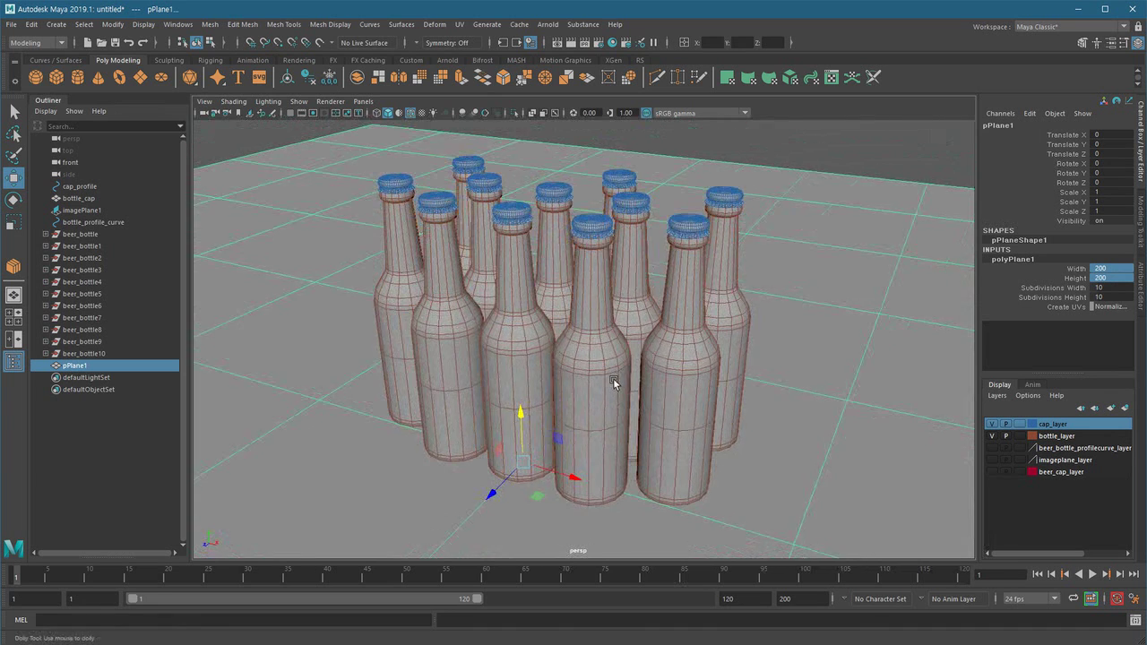
pyautogui.keyDown('alt'); pyautogui.moveTo(614, 380); pyautogui.dragTo(587, 371, button='right'); pyautogui.keyUp('alt')
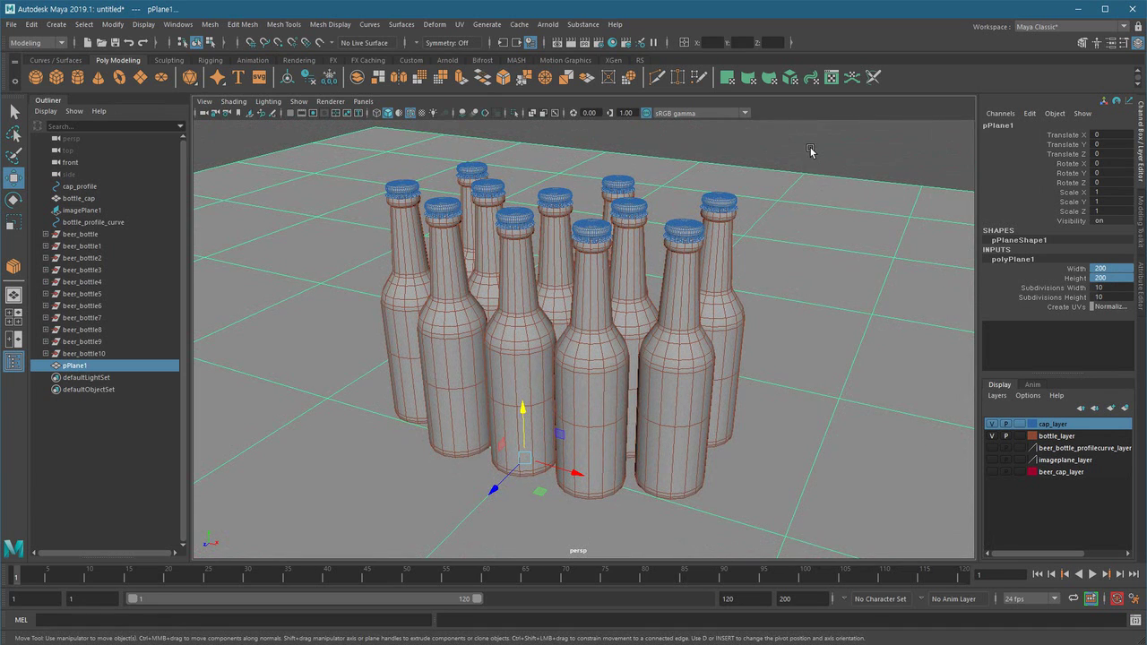
pyautogui.click(999, 124)
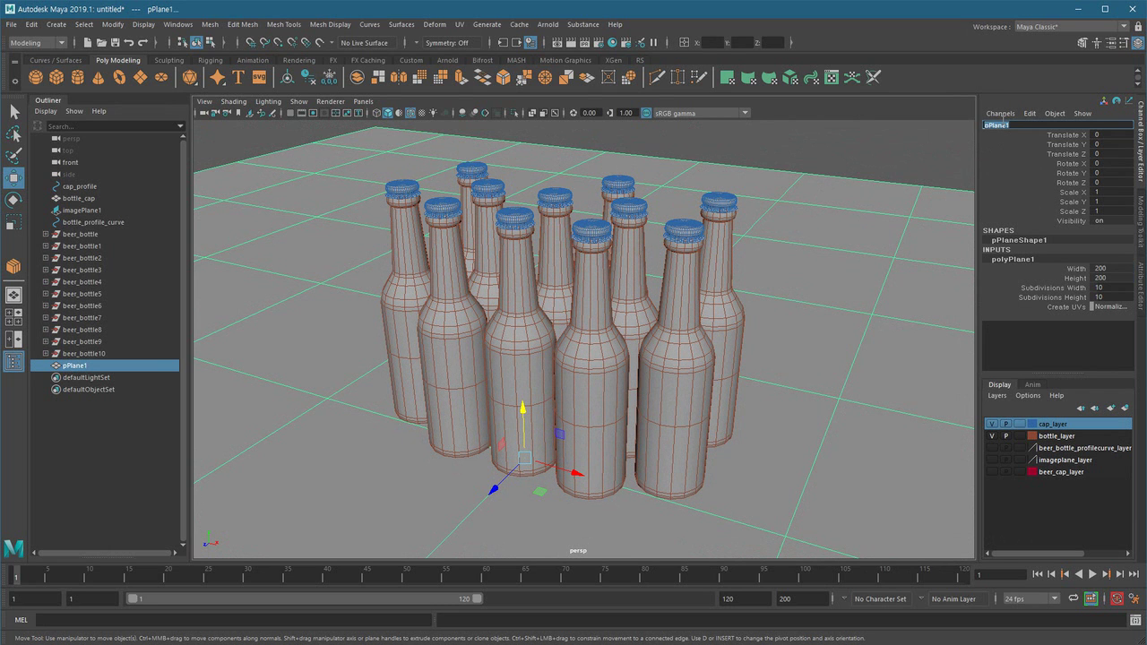
pyautogui.write('ground')
pyautogui.press('Return')
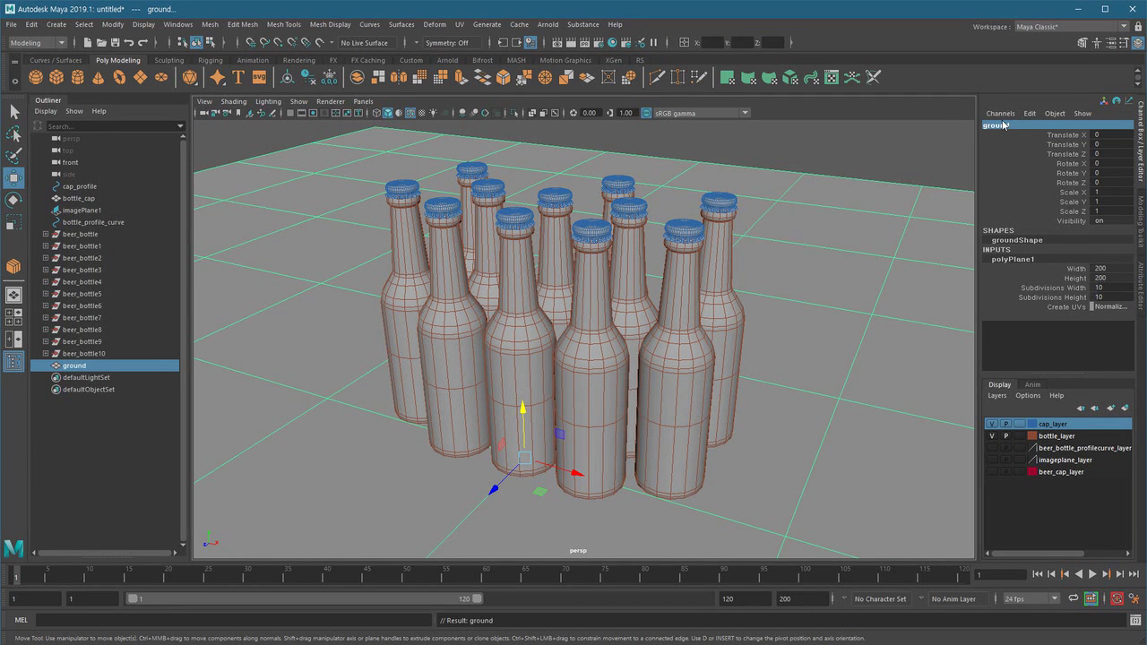
pyautogui.click(830, 158)
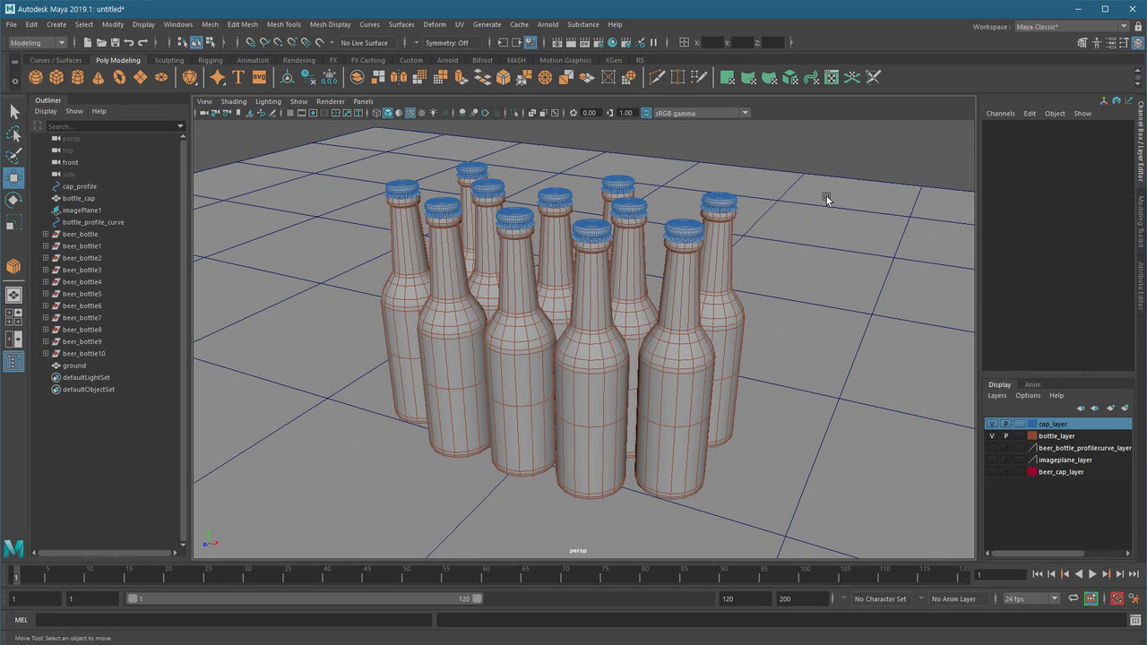
# Create a directional light and scale it uniformly to about 6.27
pyautogui.press('space')
pyautogui.click(577, 157)
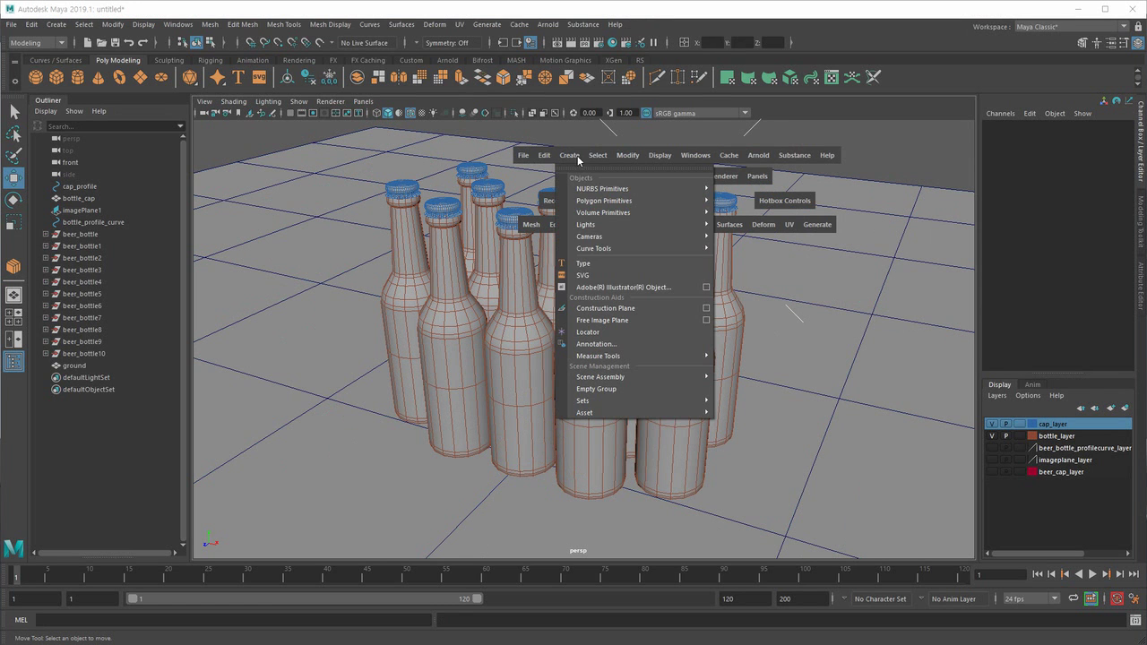
pyautogui.moveTo(638, 224)
pyautogui.click(759, 251)
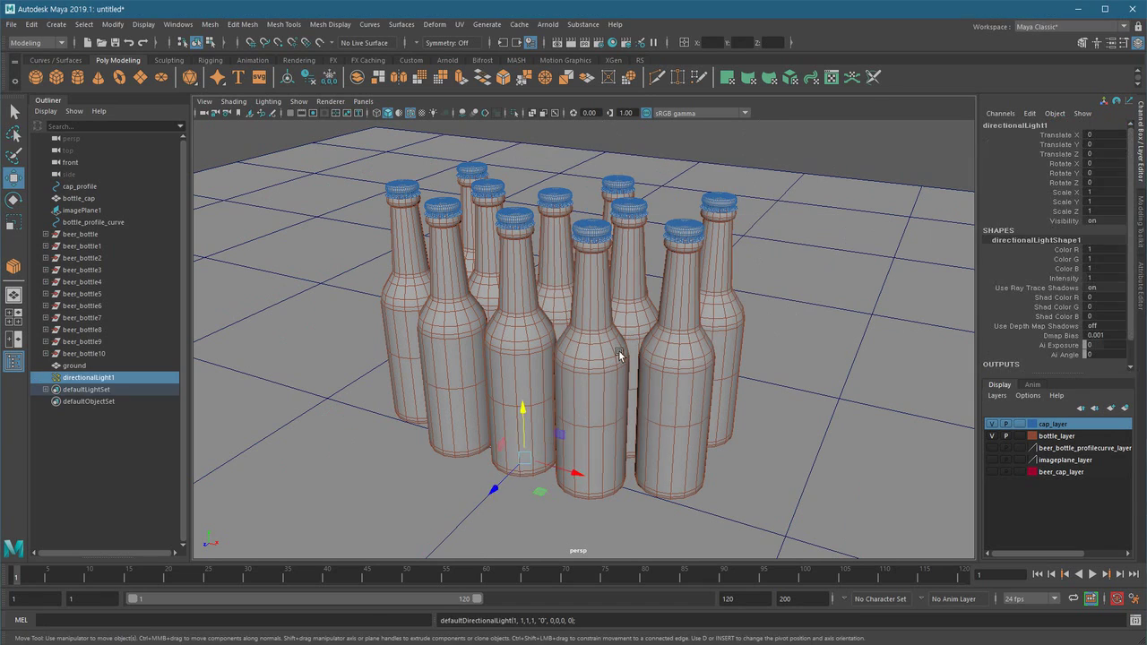
pyautogui.press('r')
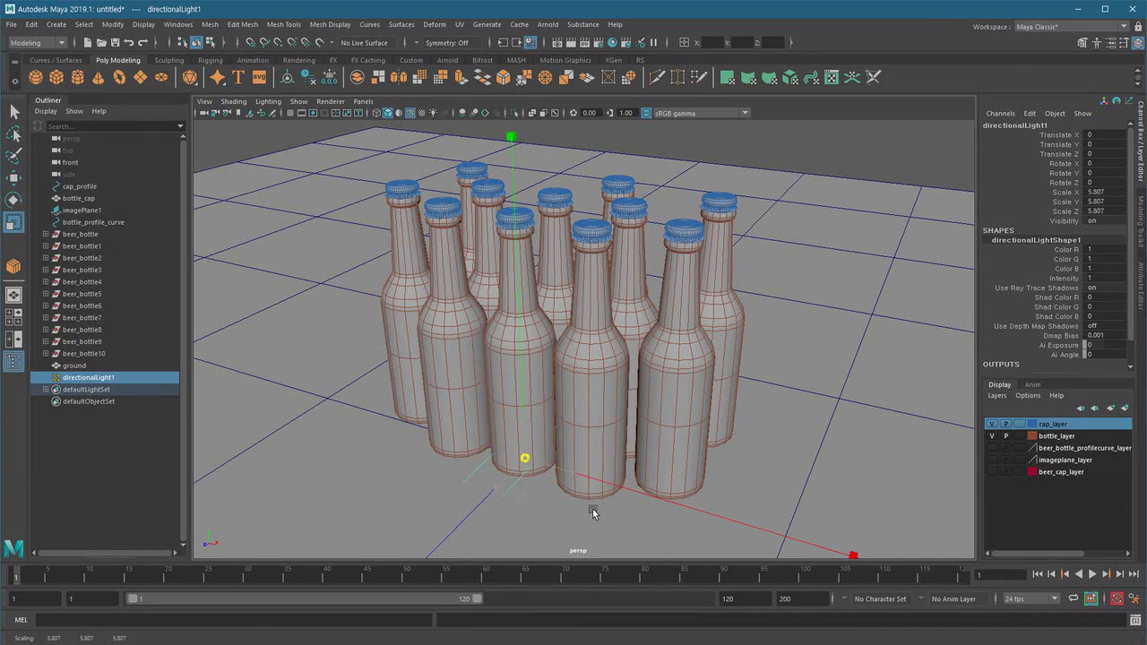
pyautogui.moveTo(582, 504); pyautogui.dragTo(598, 506)
# Rotate the directional light to about -52.5, -0.8 and 39.6 degrees in X, Y and Z so it shines down on the bottles
pyautogui.press('e')
pyautogui.moveTo(498, 459); pyautogui.dragTo(534, 399)
pyautogui.moveTo(542, 425); pyautogui.dragTo(486, 438)
pyautogui.keyDown('alt'); pyautogui.moveTo(486, 438); pyautogui.dragTo(549, 434, button='right'); pyautogui.keyUp('alt')
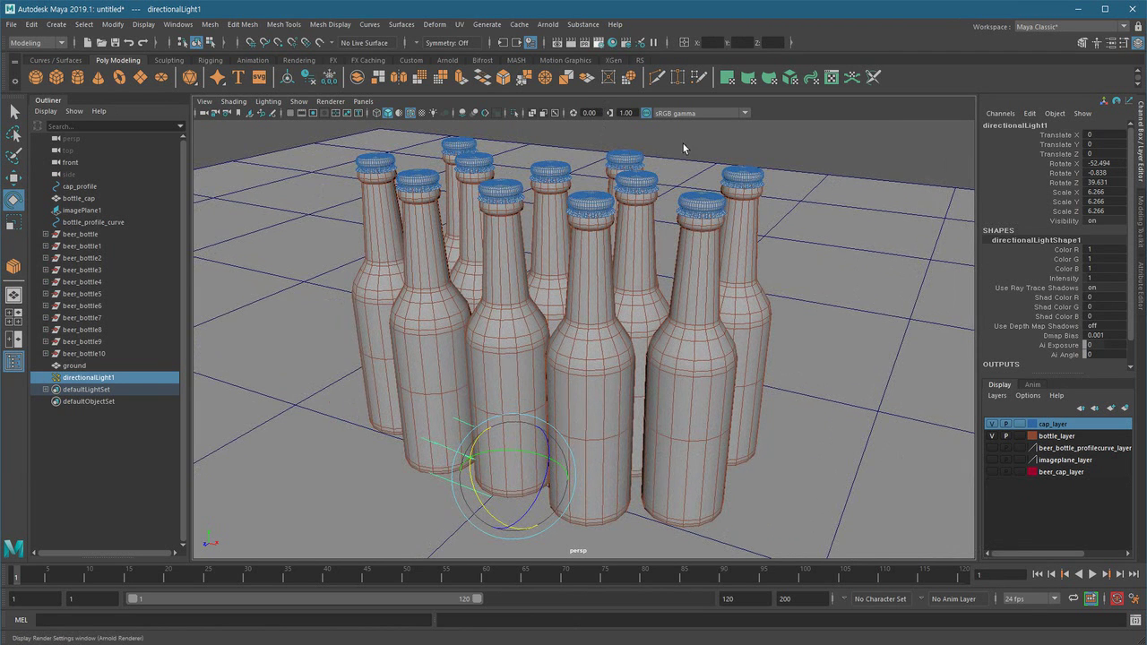
# Choose Arnold Renderer in the render settings and render the perspective view of the bottles
pyautogui.click(489, 180)
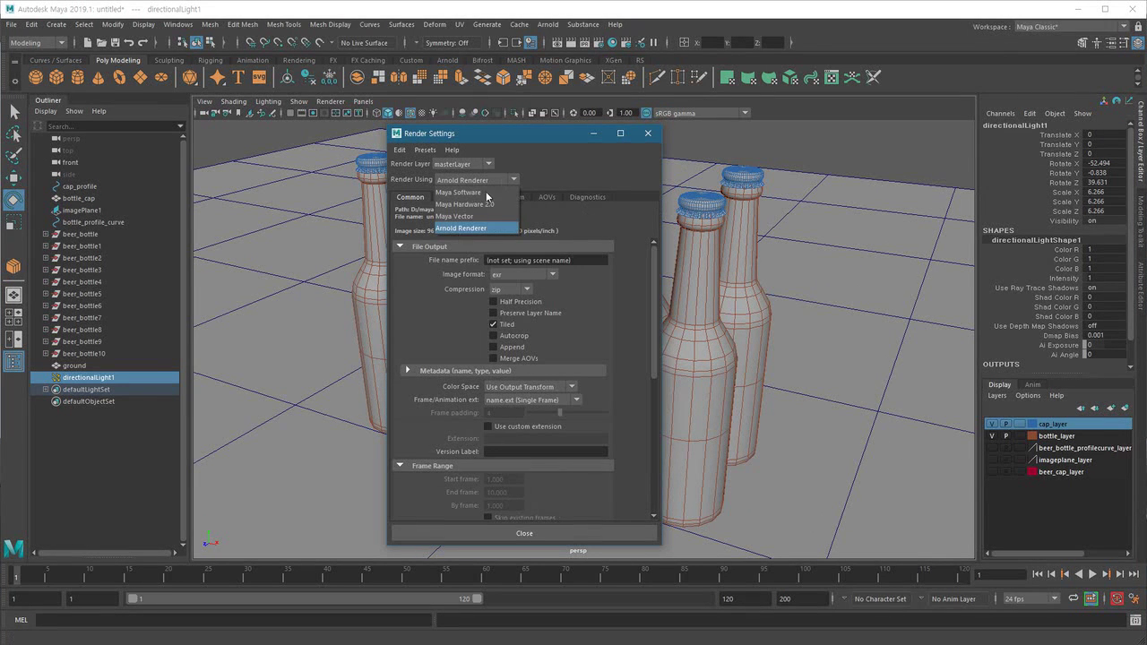
pyautogui.click(459, 229)
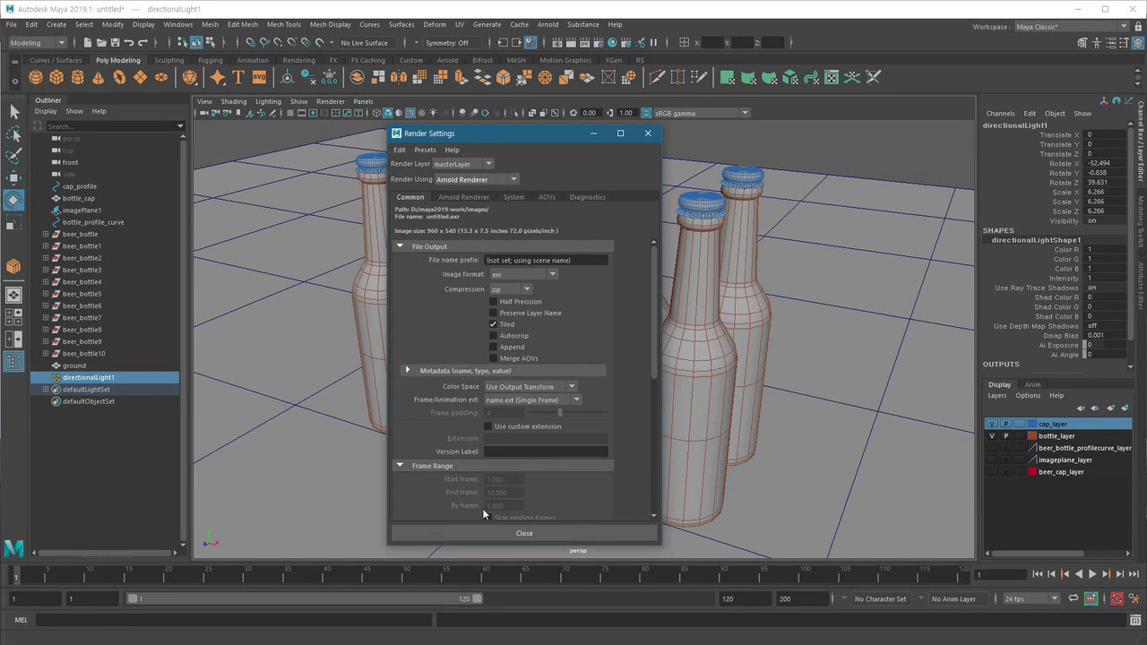
pyautogui.click(524, 533)
pyautogui.click(572, 42)
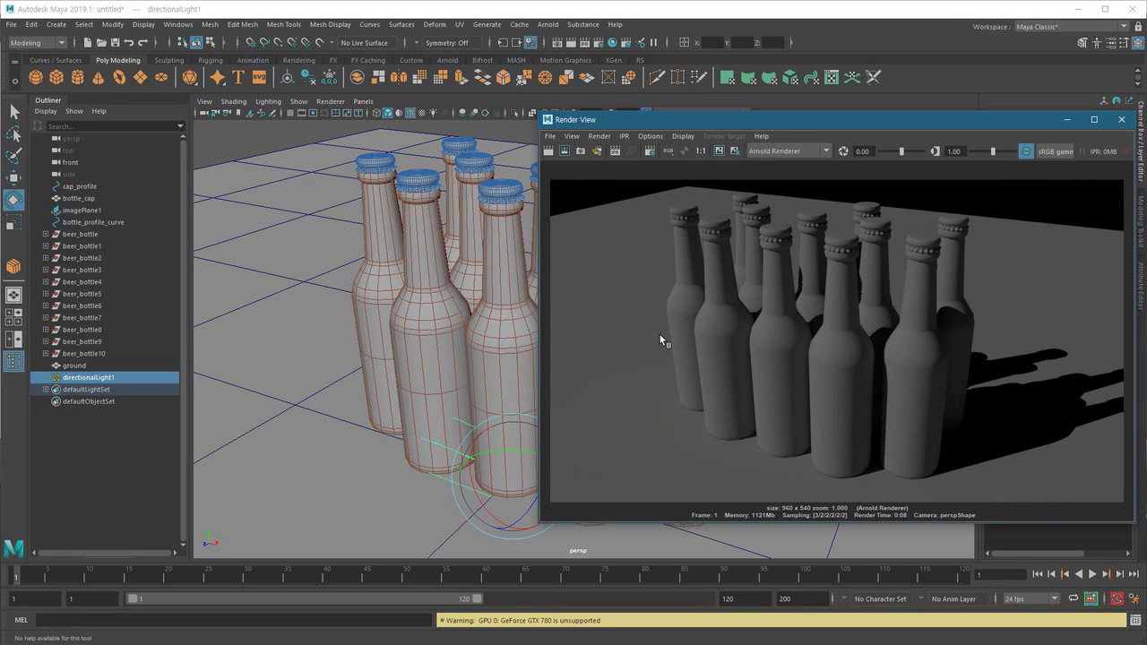
# Set the directional light's intensity to 4, render the bottles again and minimize the render window
pyautogui.moveTo(627, 119); pyautogui.dragTo(562, 217)
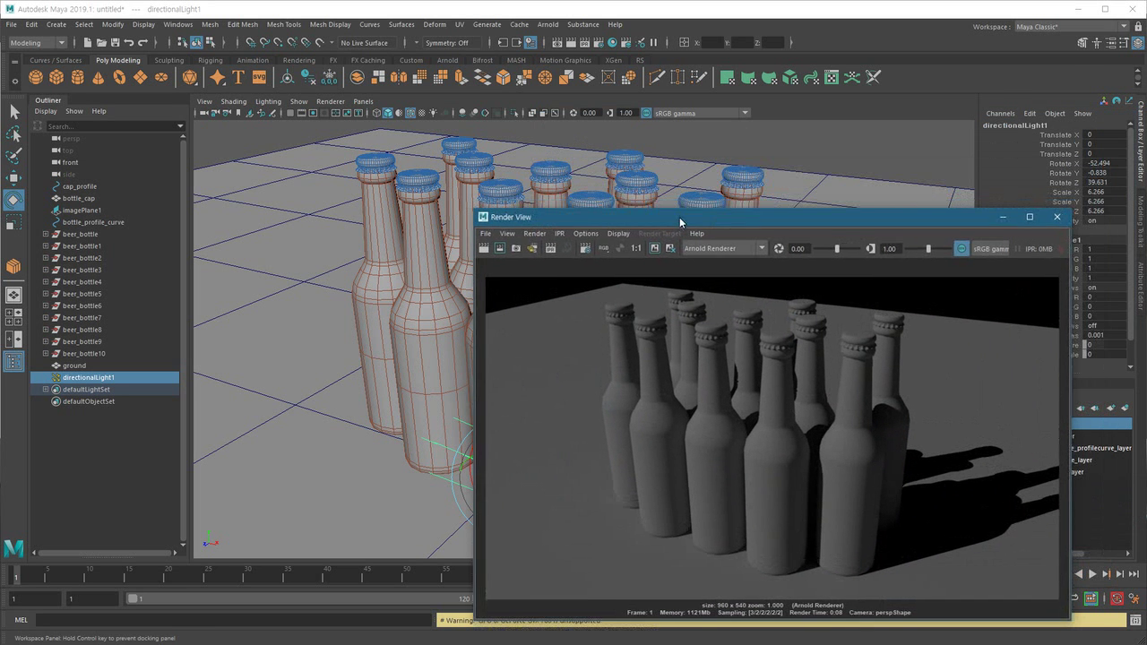
pyautogui.click(109, 234)
pyautogui.keyDown('shift'); pyautogui.click(132, 353); pyautogui.keyUp('shift')
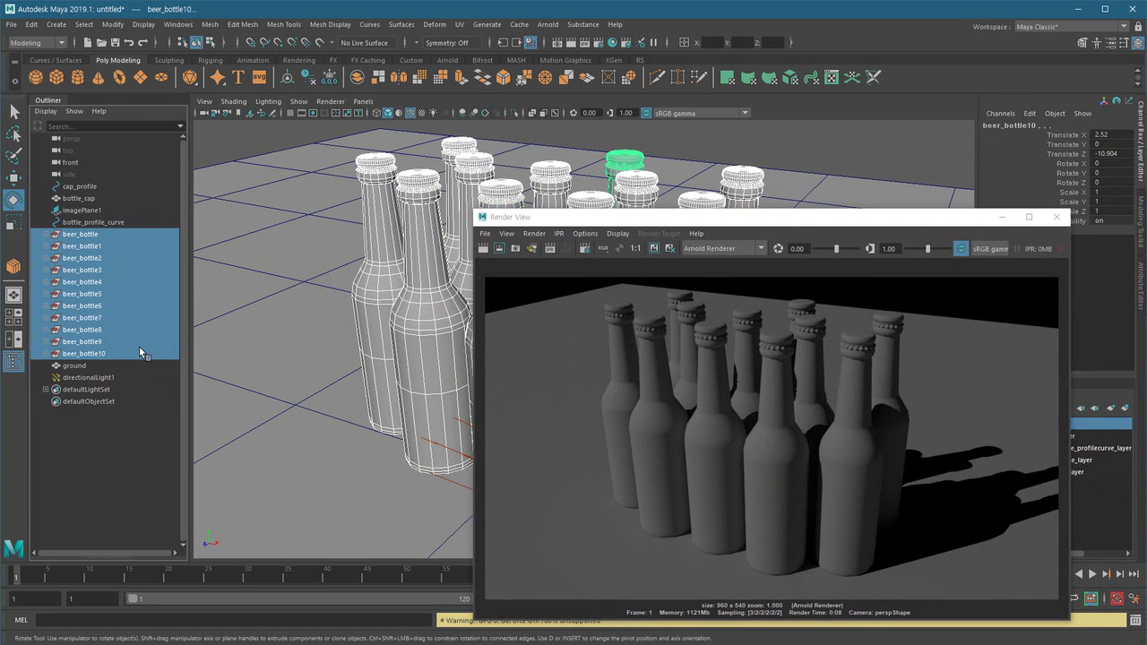
pyautogui.moveTo(665, 223); pyautogui.dragTo(416, 443)
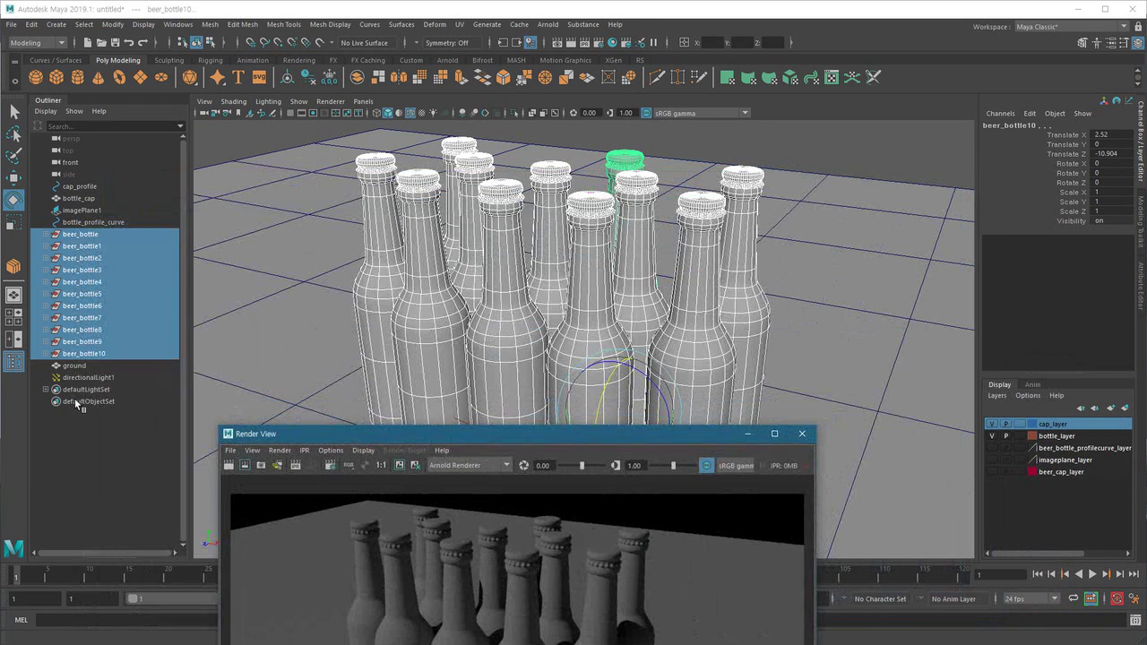
pyautogui.click(83, 378)
pyautogui.click(1101, 279)
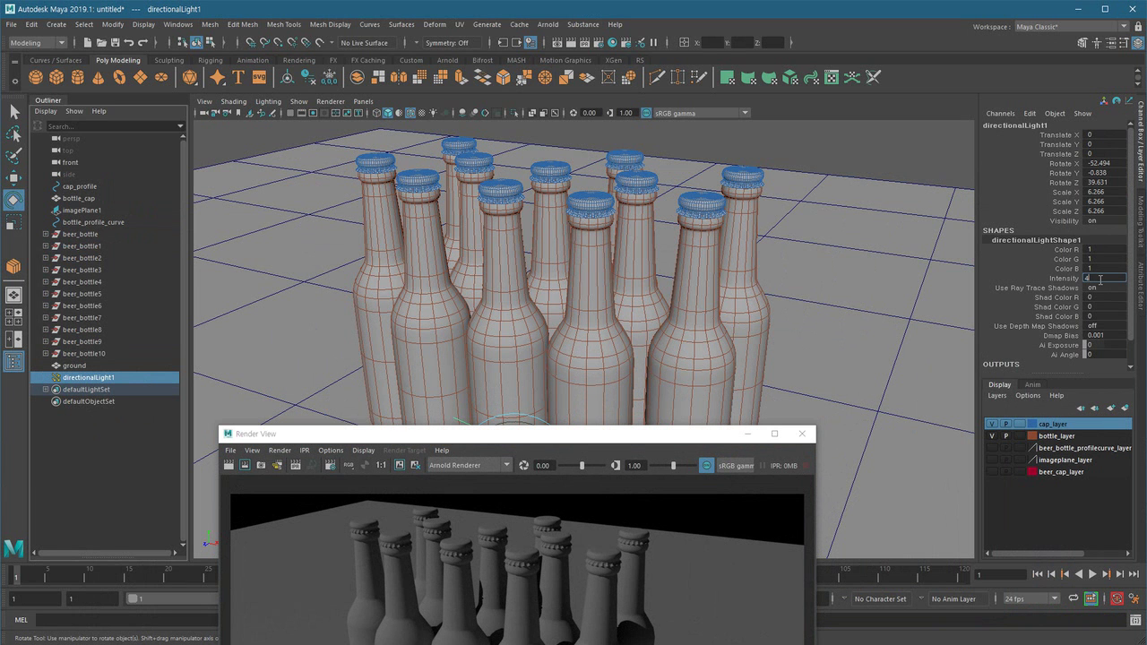
pyautogui.moveTo(591, 446); pyautogui.dragTo(687, 122)
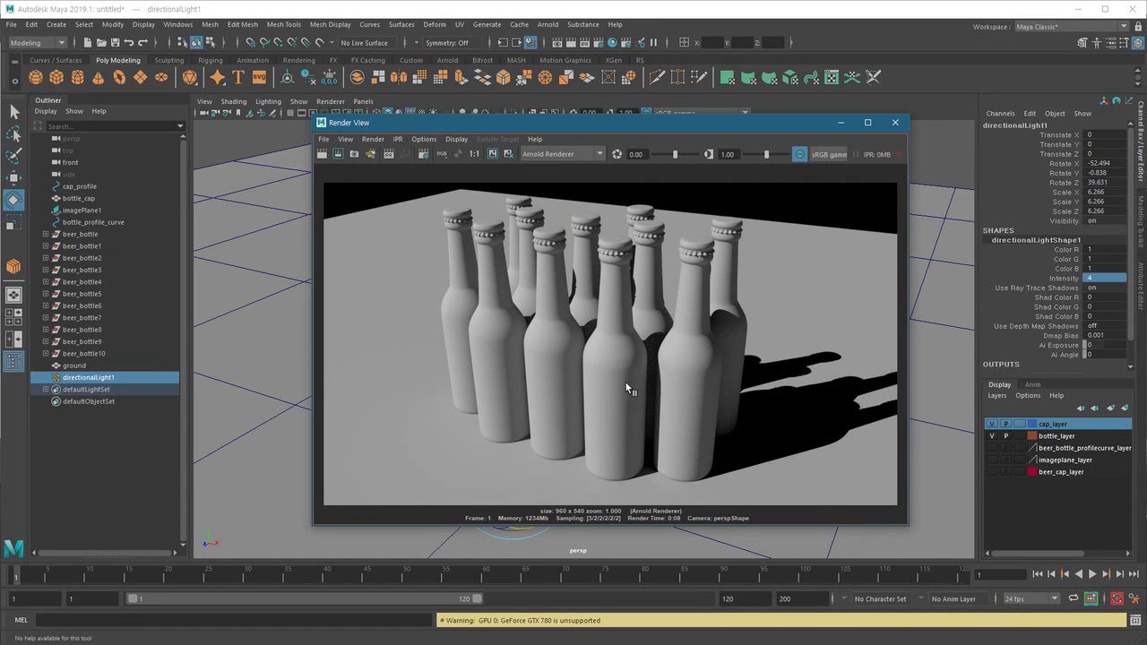
pyautogui.click(840, 123)
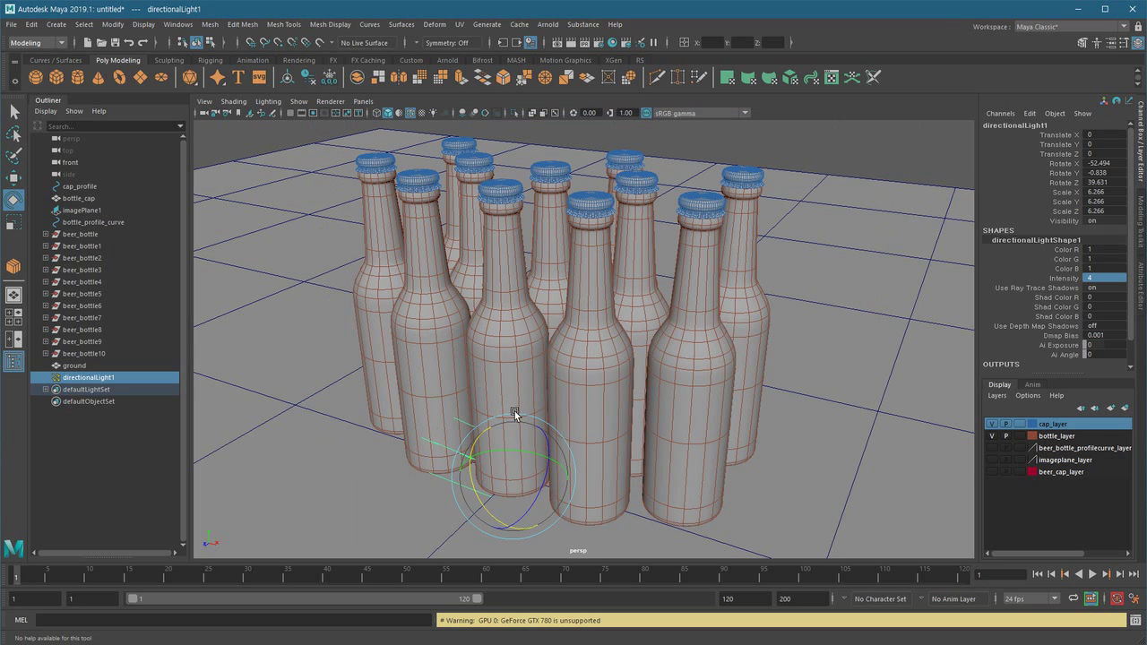
# Open the UV Editor for a front bottle and examine the UV layouts of its body and its cap
pyautogui.click(508, 314)
pyautogui.click(459, 24)
pyautogui.click(488, 43)
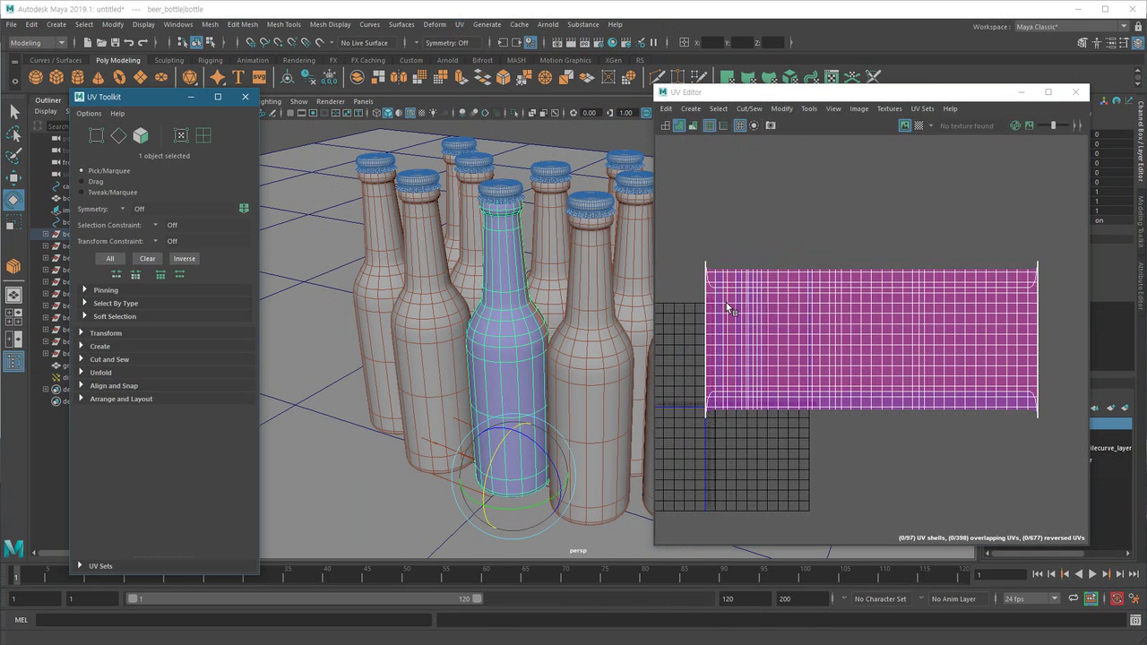
pyautogui.click(506, 191)
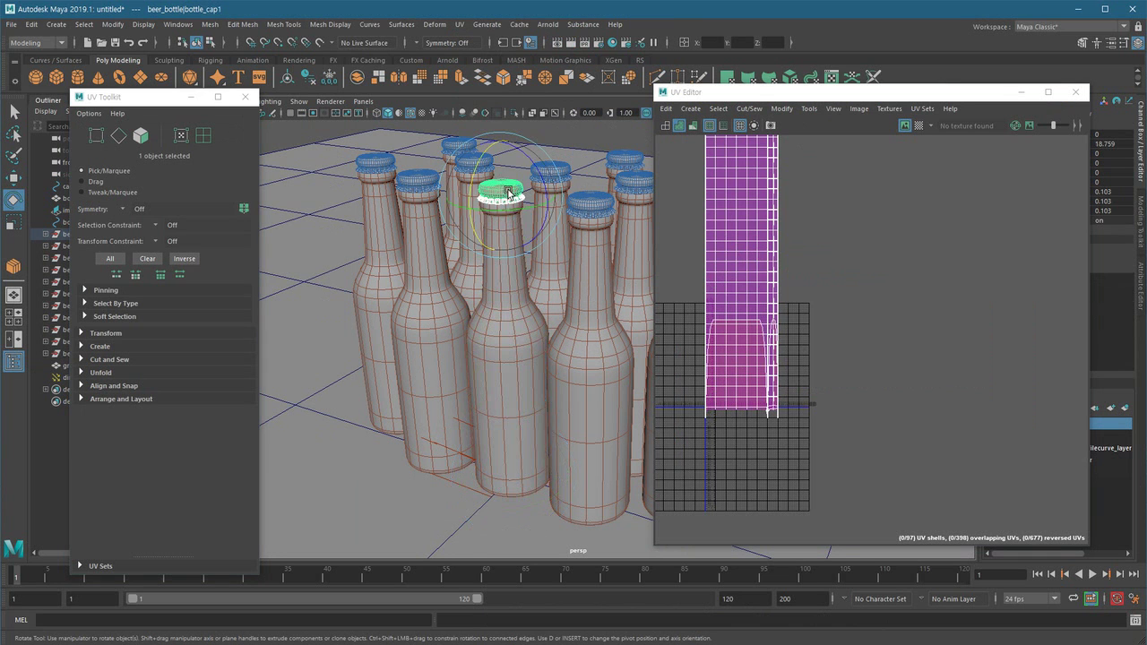
pyautogui.keyDown('alt'); pyautogui.moveTo(847, 285); pyautogui.dragTo(893, 377); pyautogui.keyUp('alt')
pyautogui.scroll(-2, 892, 377)
pyautogui.scroll(-2, 862, 313)
pyautogui.keyDown('alt'); pyautogui.moveTo(895, 271); pyautogui.dragTo(860, 372, button='middle'); pyautogui.keyUp('alt')
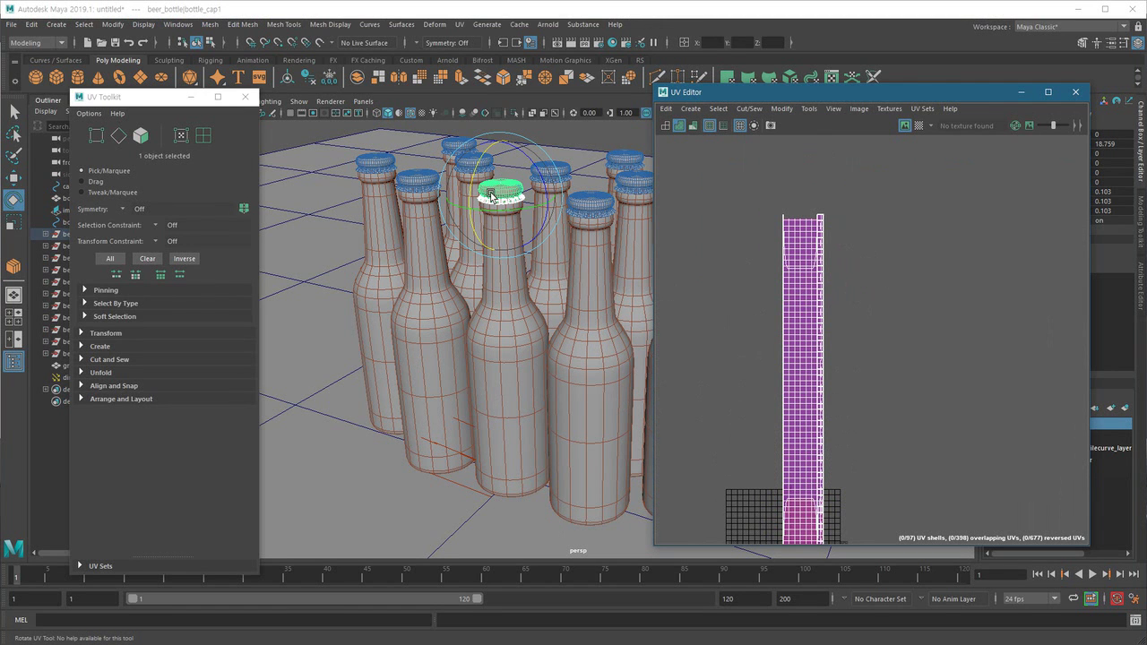
# Examine the same bottle body's UV layout again, close the UV Toolkit and UV Editor, and deselect the bottle
pyautogui.click(502, 357)
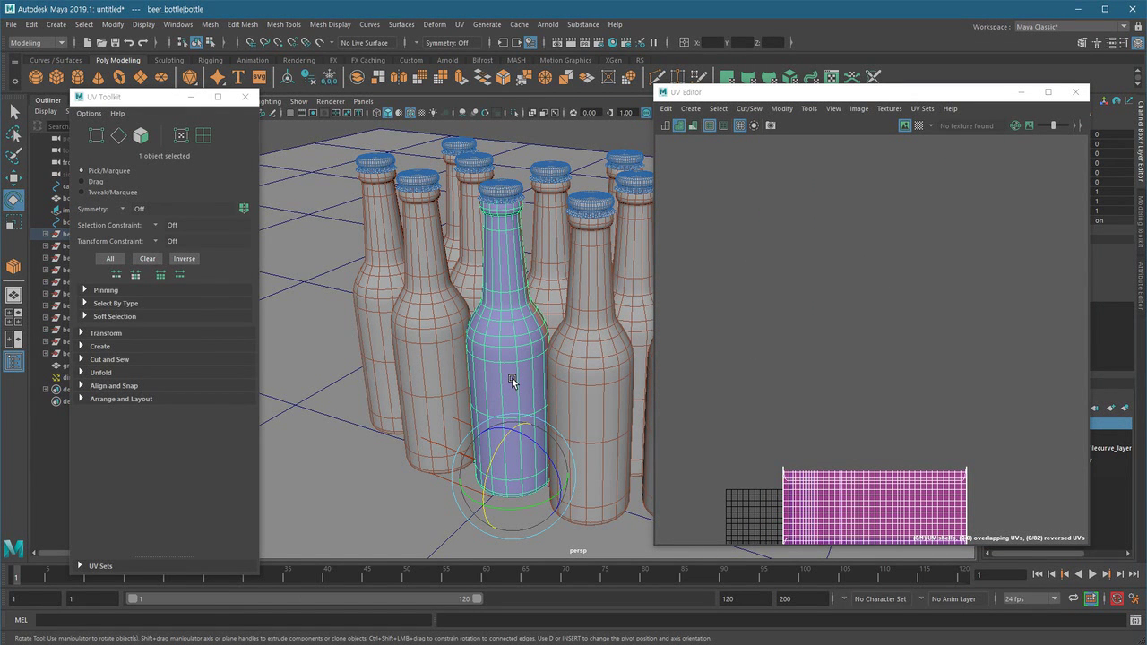
pyautogui.keyDown('alt'); pyautogui.moveTo(793, 415); pyautogui.dragTo(801, 276, button='middle'); pyautogui.keyUp('alt')
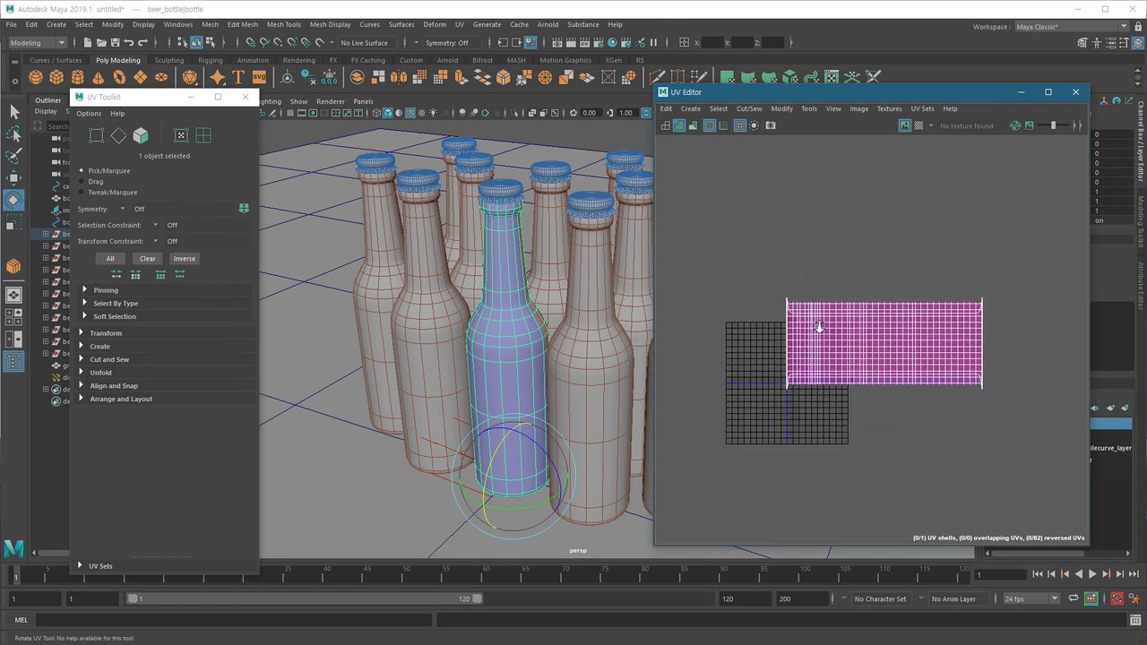
pyautogui.scroll(2, 802, 276)
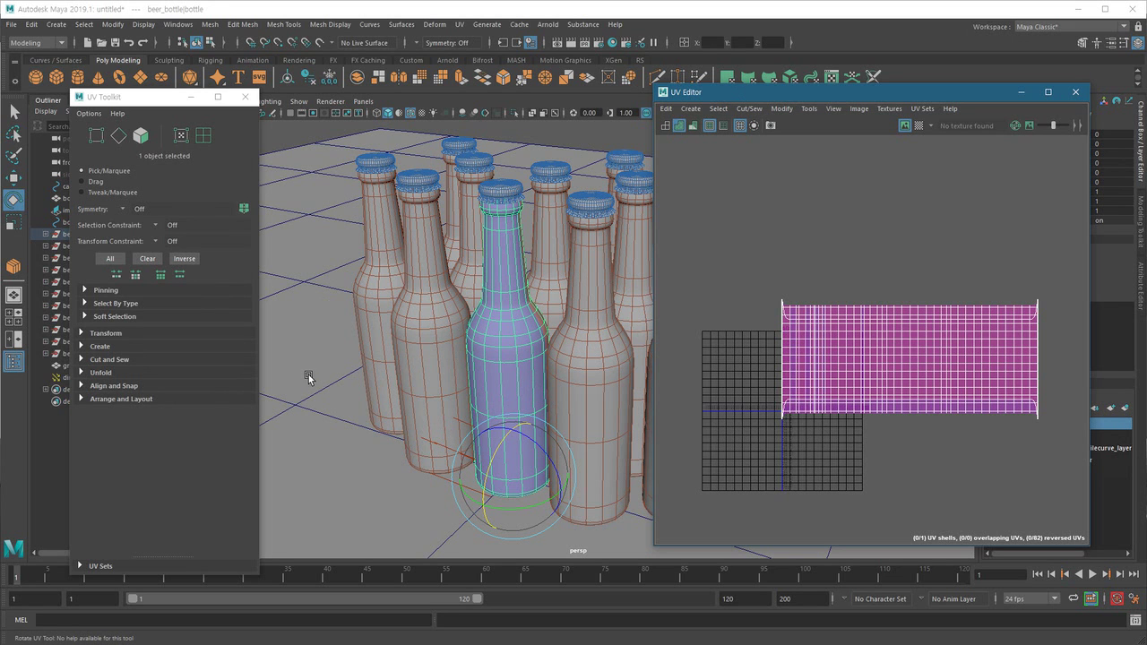
pyautogui.click(246, 97)
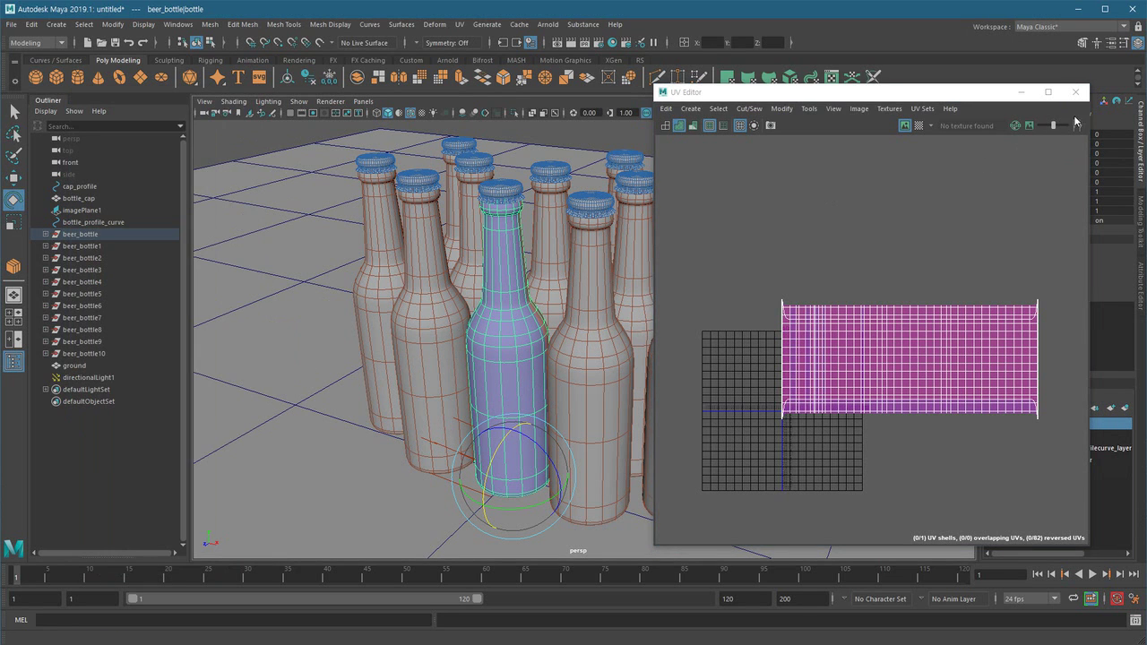
pyautogui.click(1075, 91)
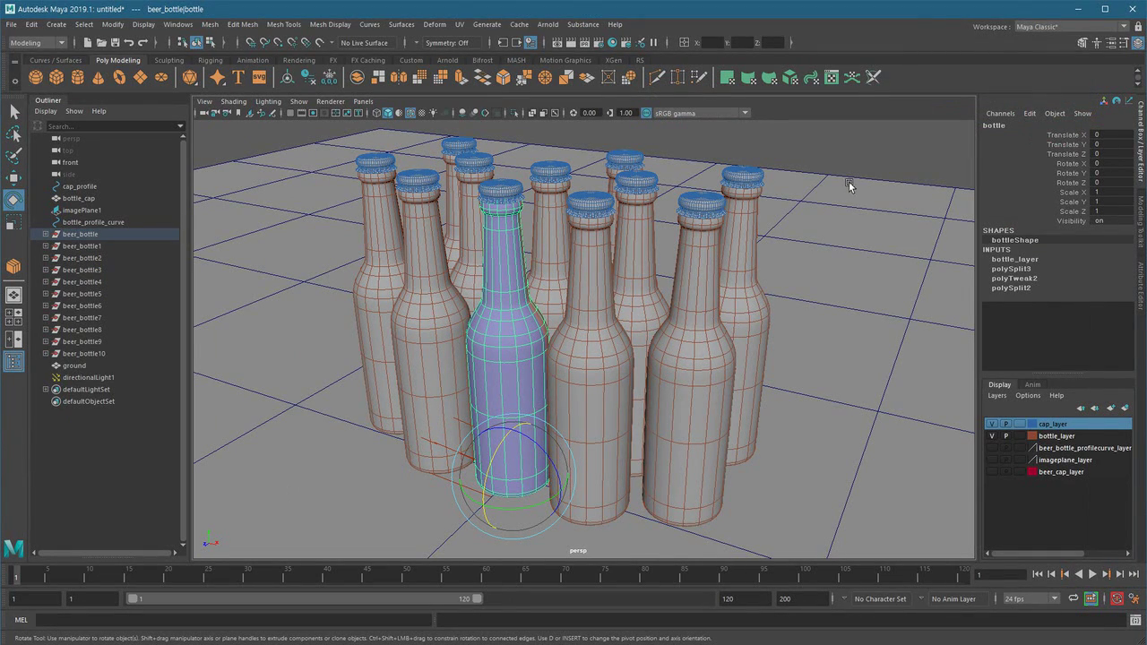
pyautogui.click(282, 483)
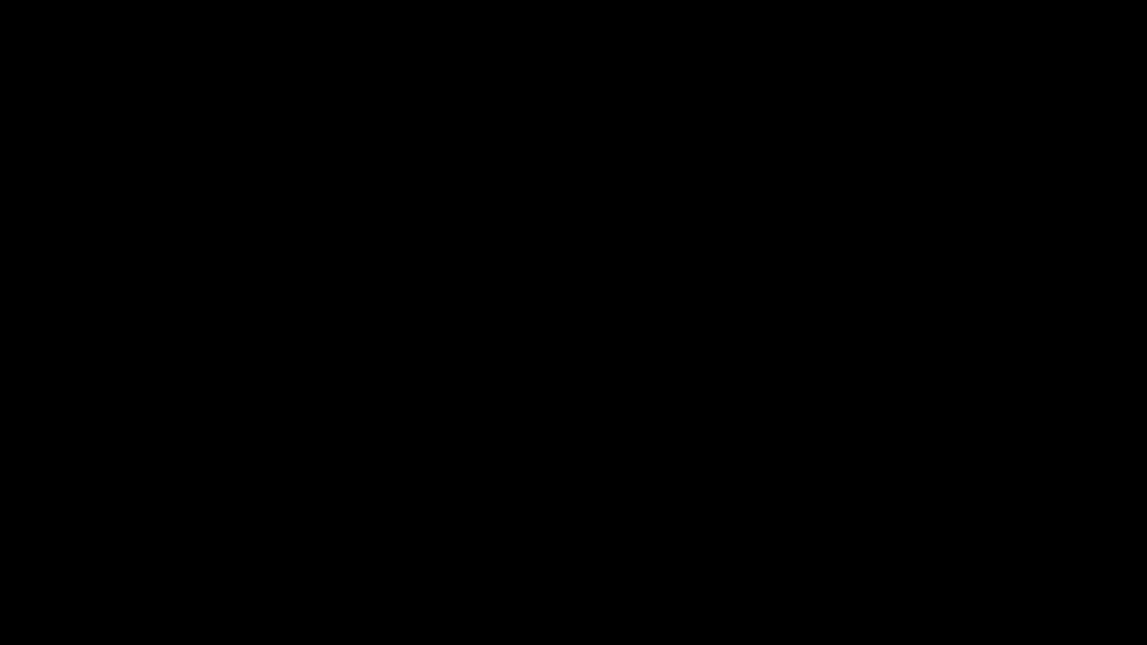